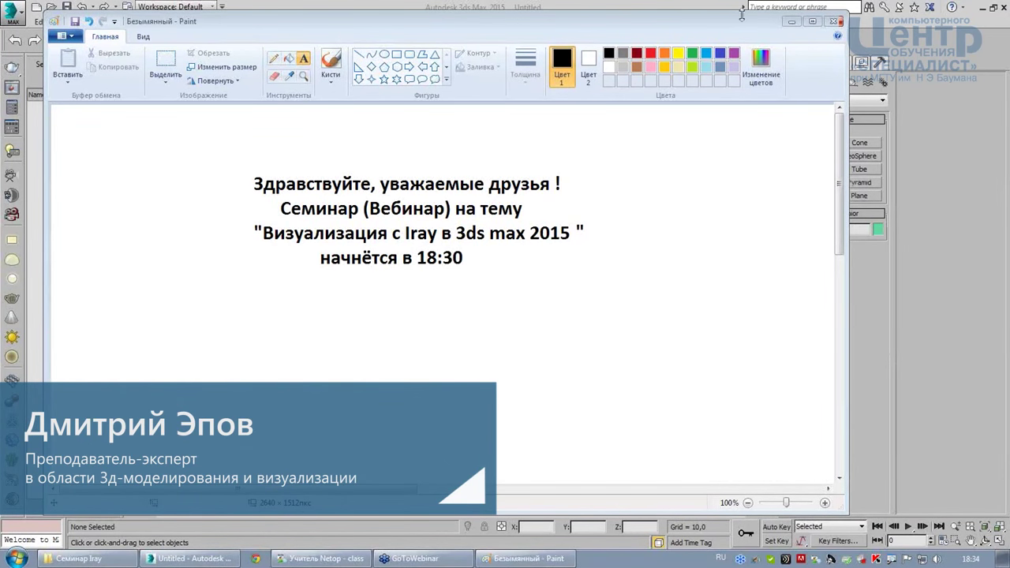
- Add a text box reading 'Nvidia i ray' below the announcement and nudge it up and right
left_click_drag(561, 26, 622, 15)
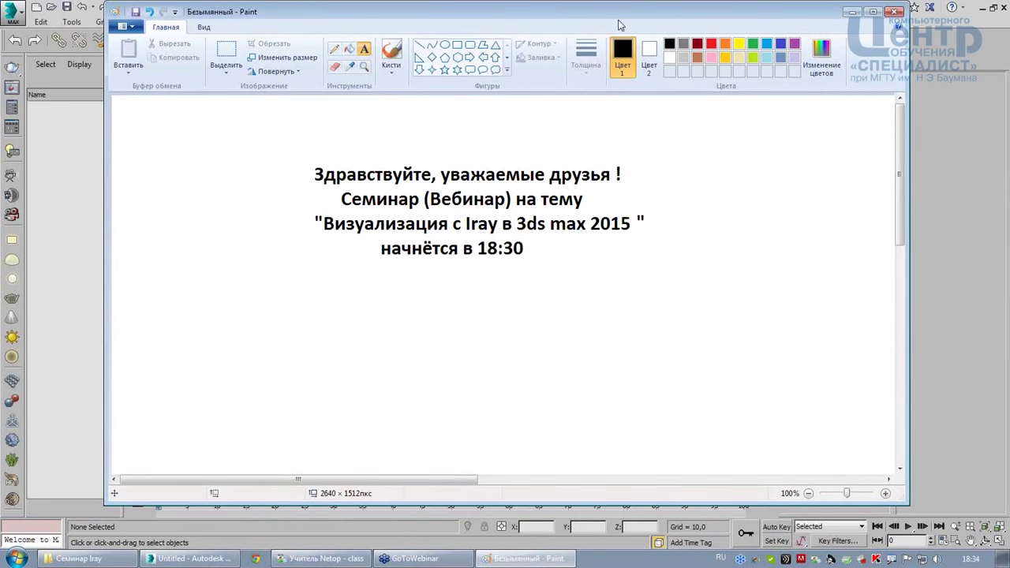
left_click(343, 337)
type("ш")
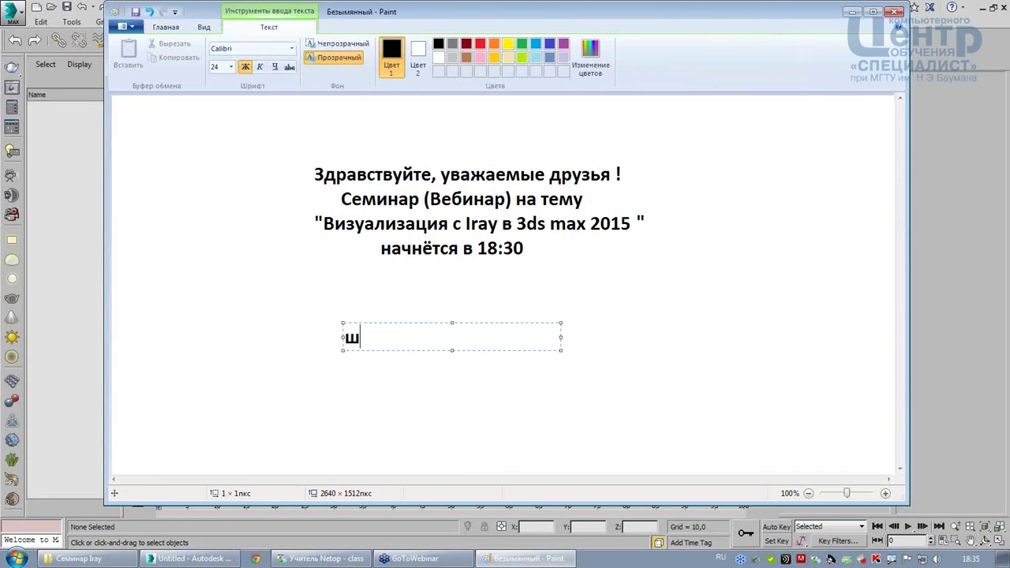
key("BackSpace")
key("alt+shift")
type("i")
type(" ray")
key("shift+Home")
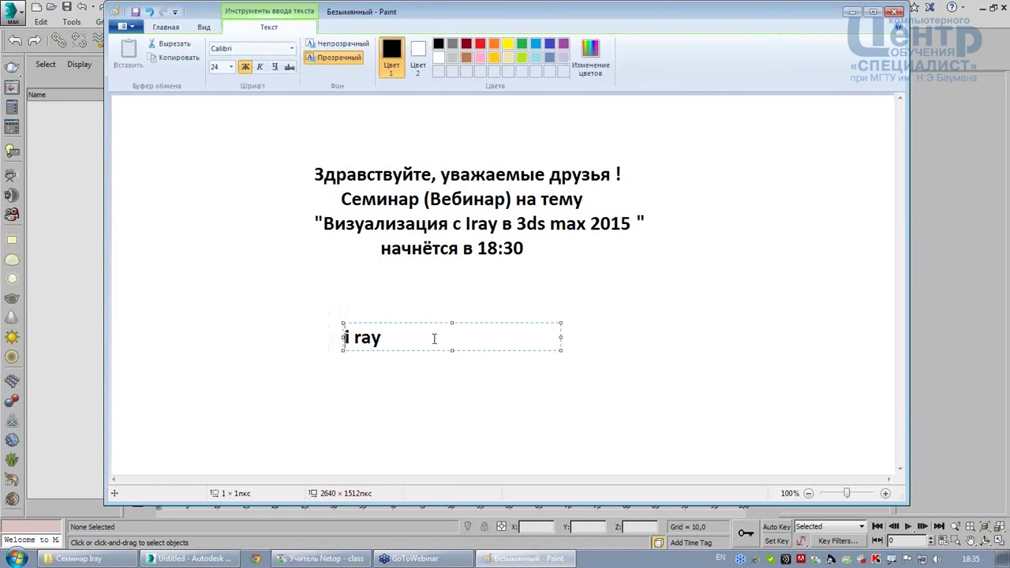
type("Nvi")
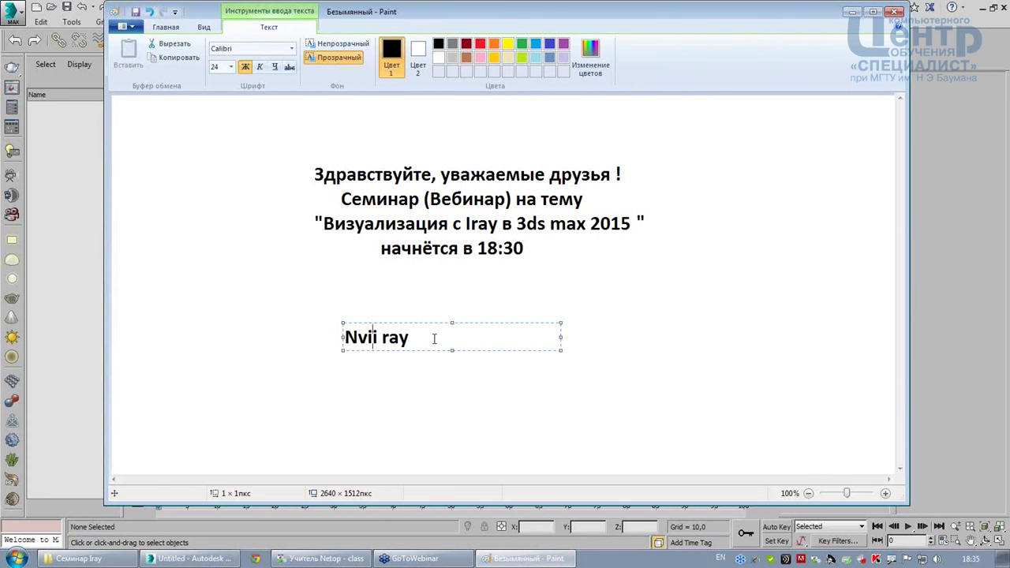
type("dia")
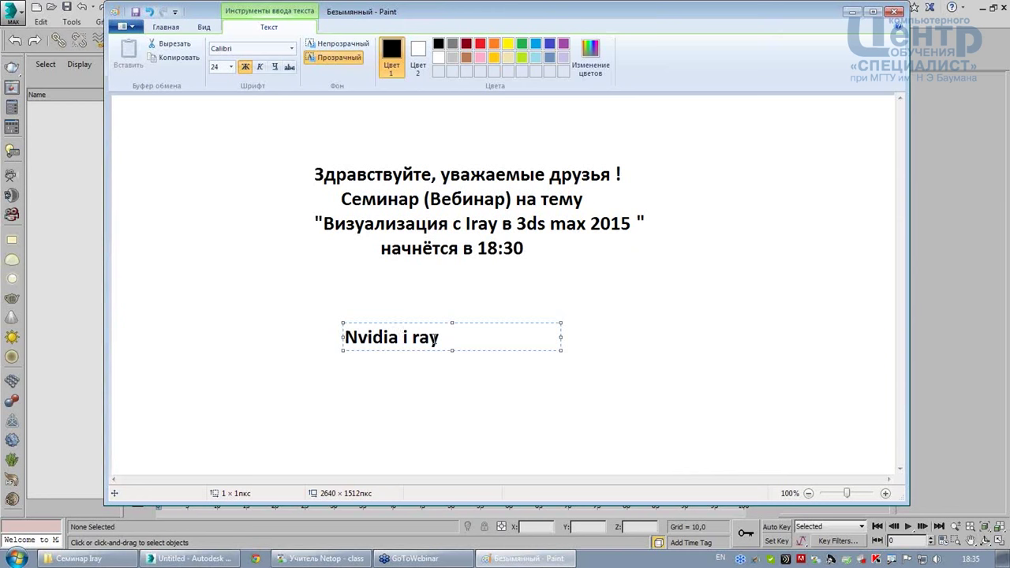
left_click_drag(421, 325, 456, 292)
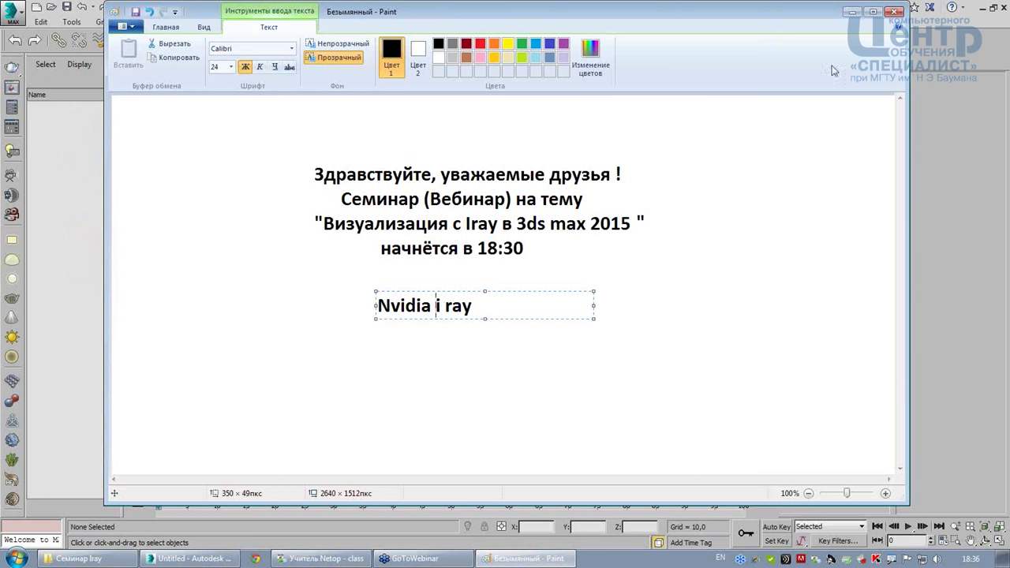
- Minimize Paint and open Objects Iray.max from the Семинар Iray folder on Data (D:)
left_click(853, 12)
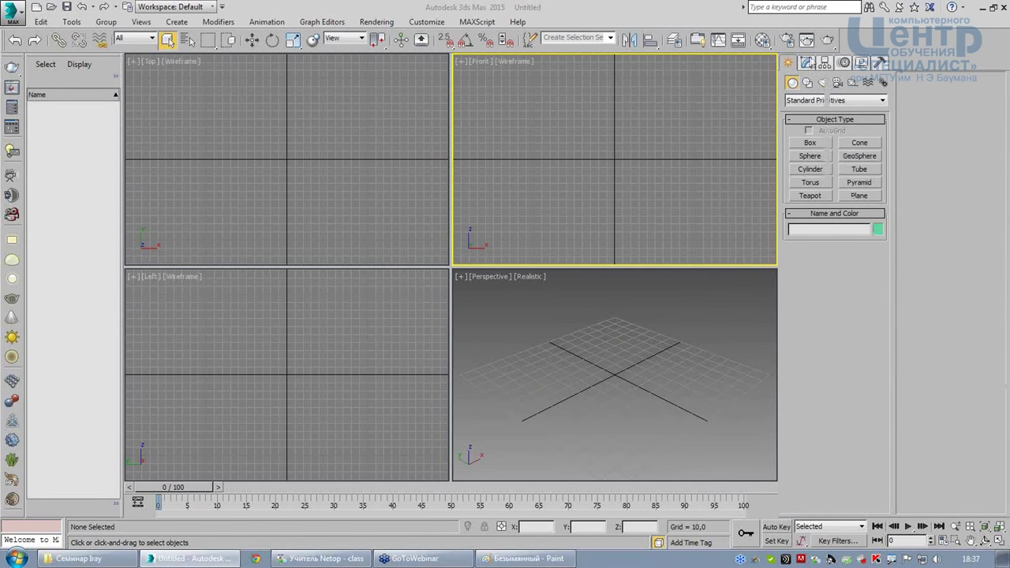
left_click(50, 6)
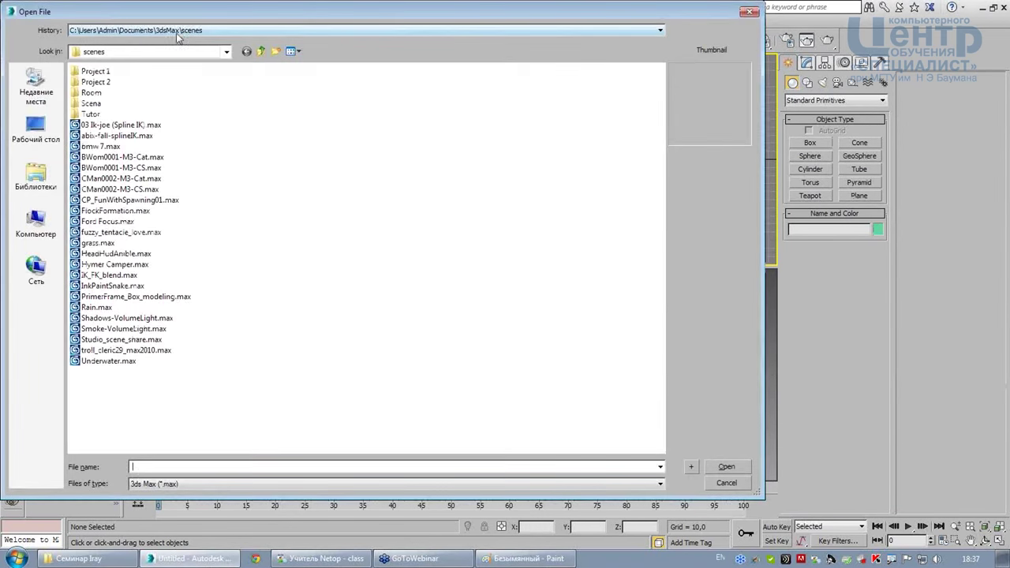
left_click(184, 51)
left_click(157, 94)
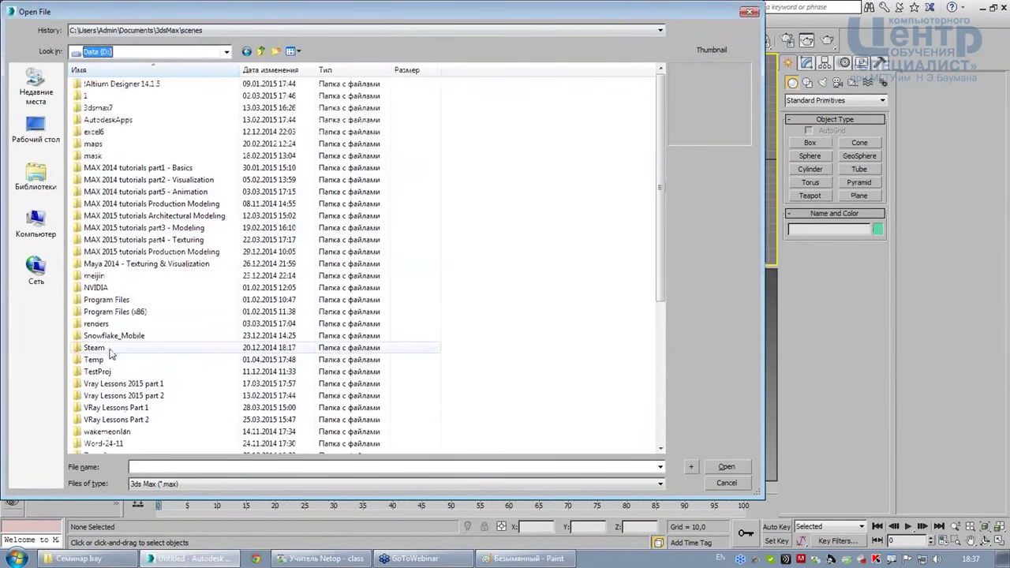
left_click(110, 336)
scroll(116, 338, "down", 3)
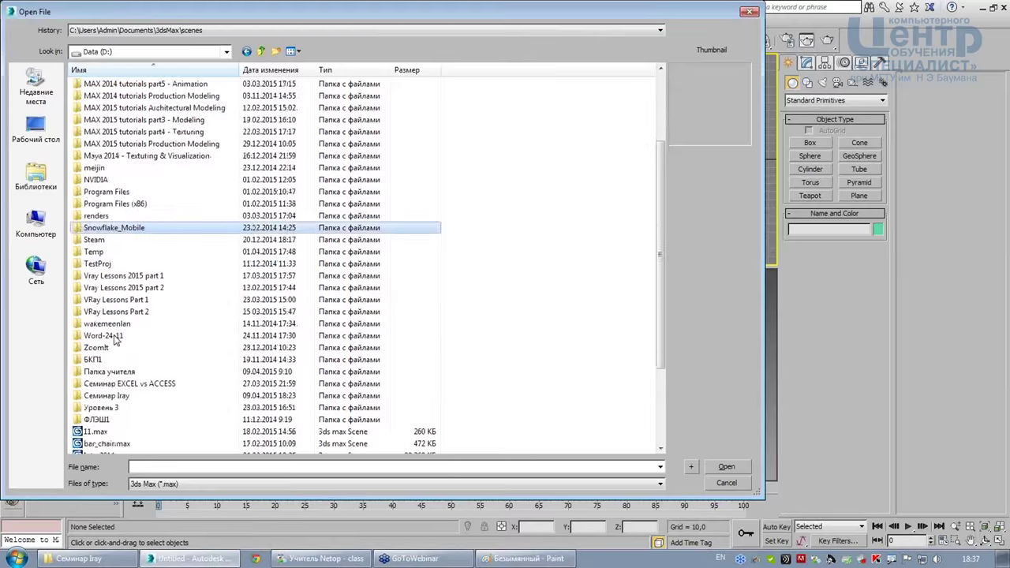
scroll(116, 338, "down", 3)
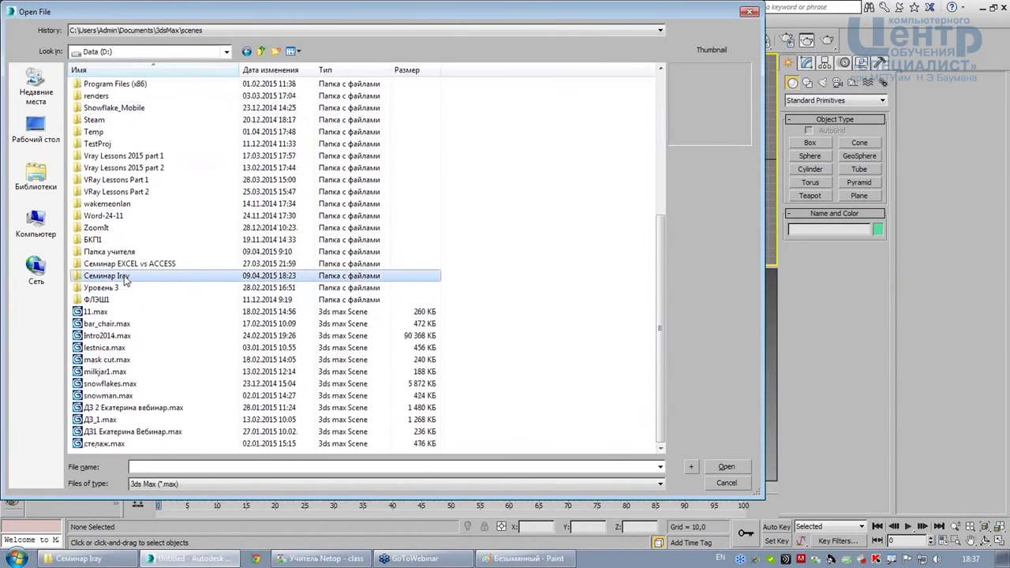
double_click(119, 277)
double_click(364, 107)
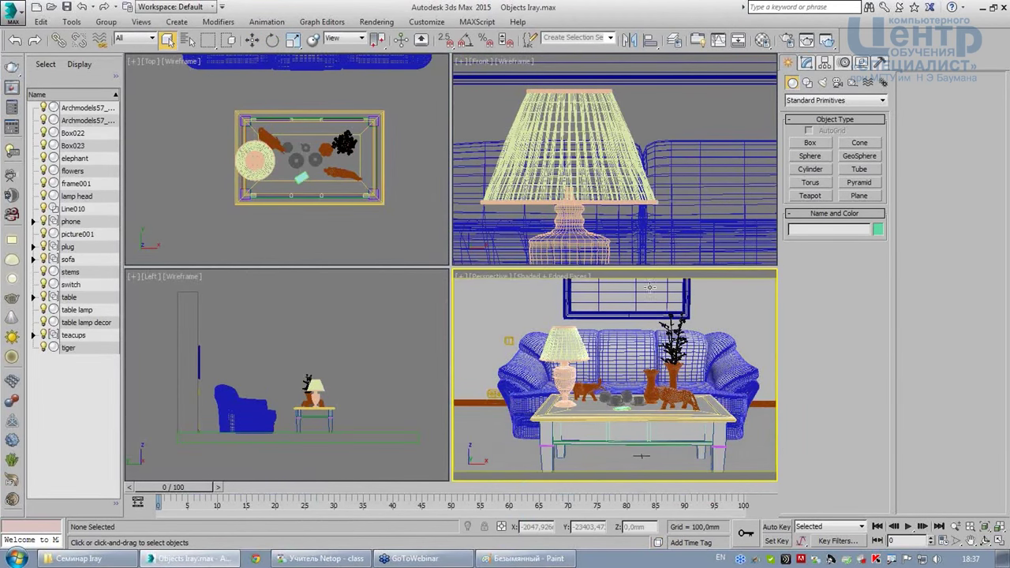
- Maximize the Perspective viewport, orbit and zoom toward the coffee table, and bring up the Material Editor
scroll(668, 284, "down", 5)
key("alt+w")
mouse_move(535, 347)
middle_mouse_down("alt")
mouse_move(466, 353)
mouse_move(650, 386)
mouse_move(528, 290)
middle_mouse_up("alt")
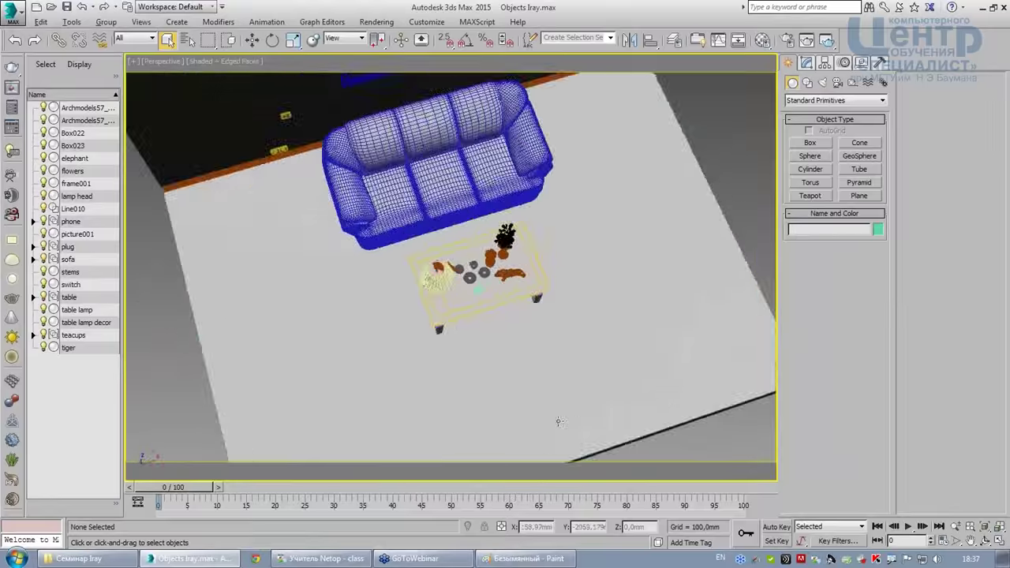
scroll(528, 290, "up", 3)
scroll(528, 290, "up", 2)
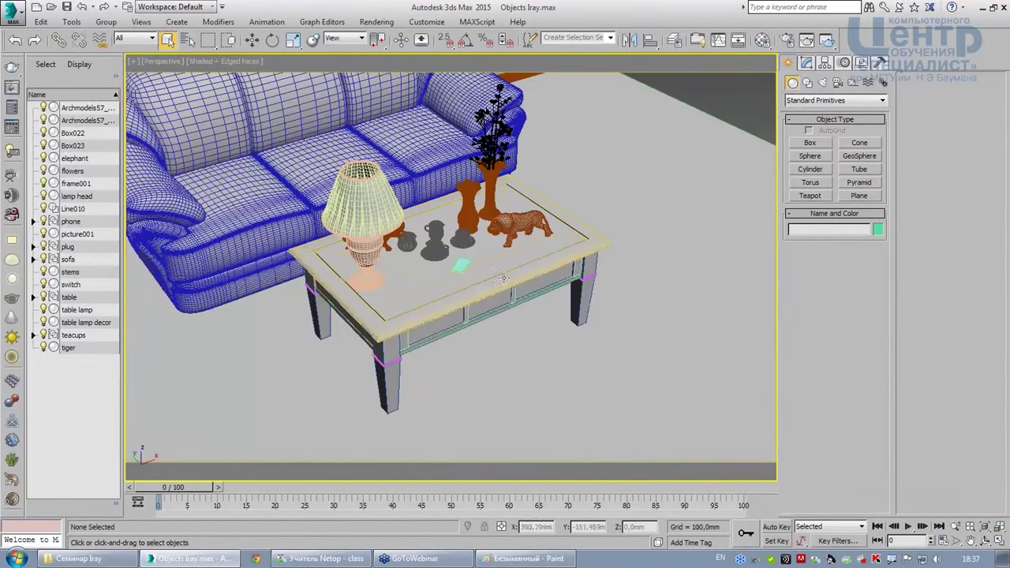
scroll(470, 258, "up", 2)
left_click(762, 41)
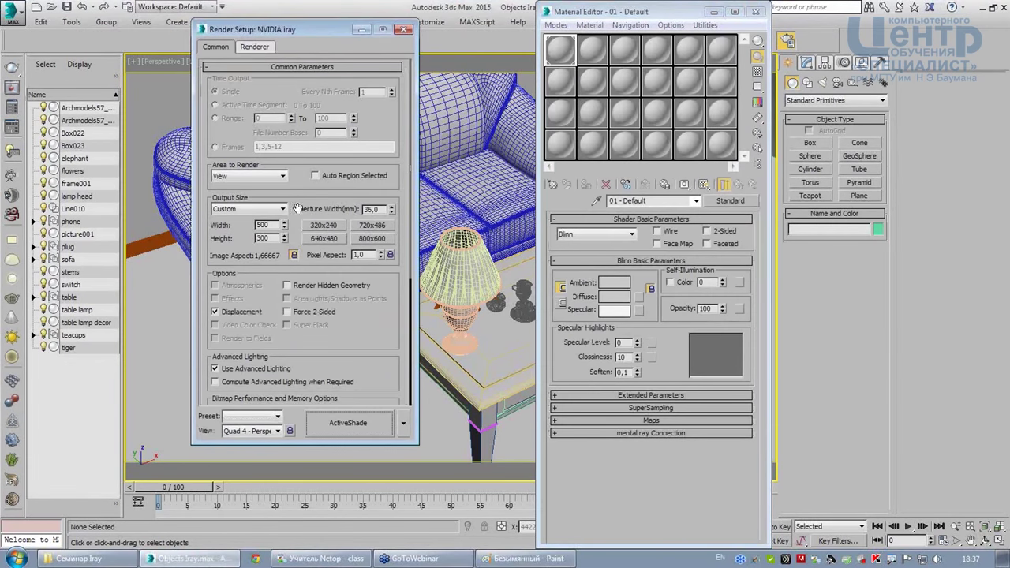
- Assign Default Scanline Renderer as both the Production and ActiveShade renderer
left_click(363, 399)
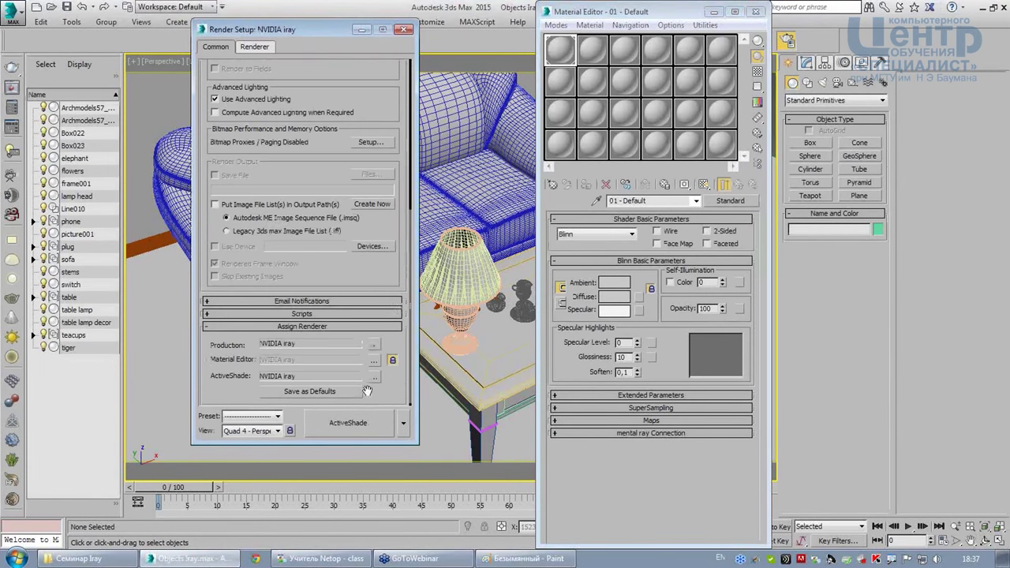
left_click(373, 345)
double_click(272, 155)
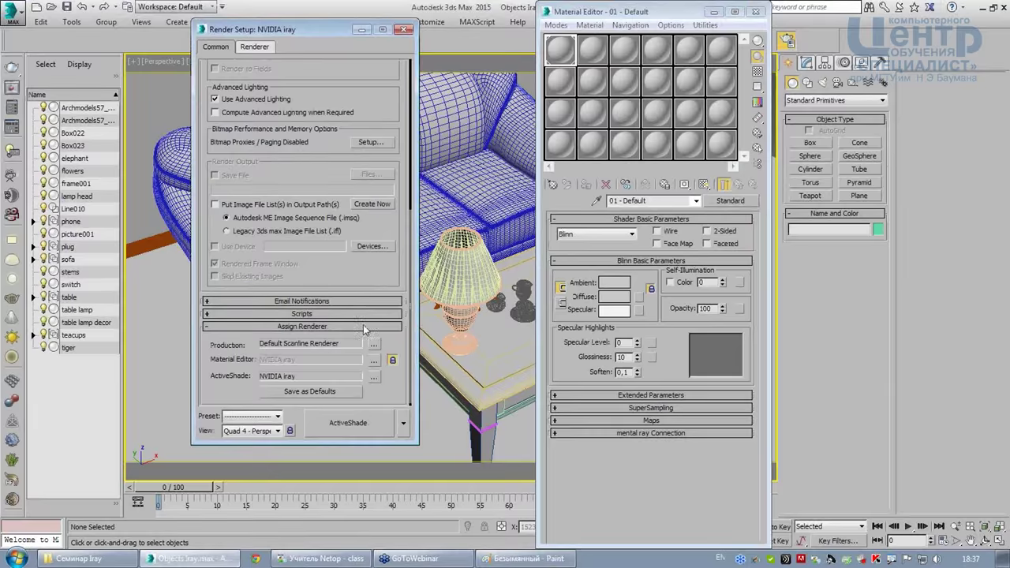
left_click(373, 376)
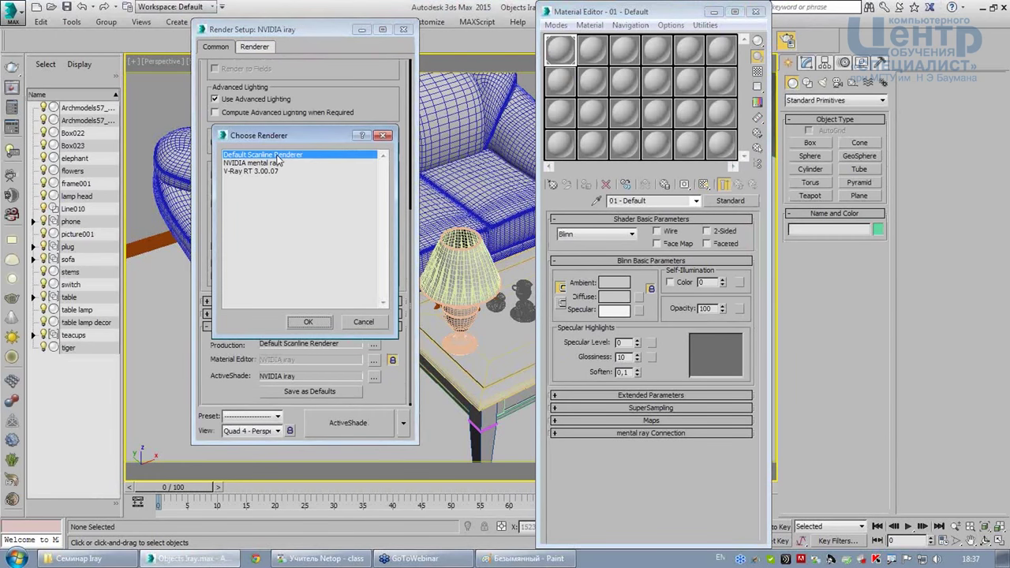
double_click(277, 155)
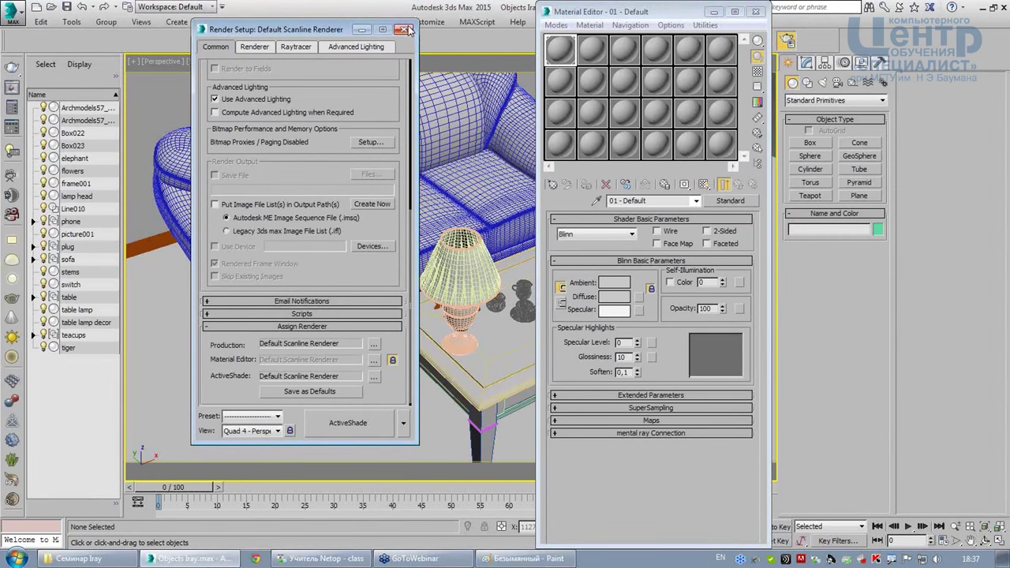
left_click(404, 29)
- Switch the Material Editor to fewer, larger 3x2 sample slots
left_click(556, 51)
right_click(556, 51)
left_click(592, 172)
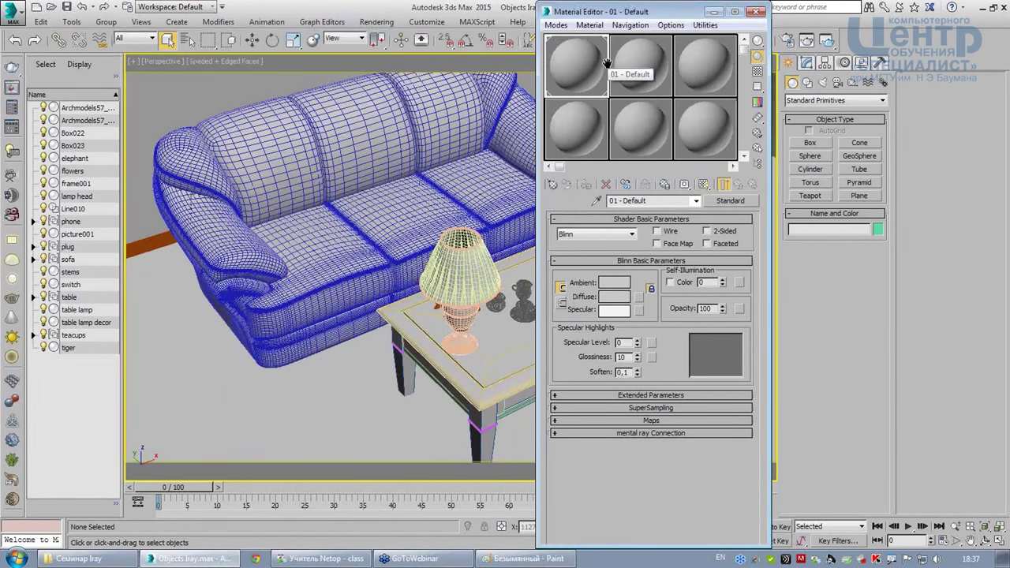
- Close the Material Editor and render a grey test image of the perspective view
left_click(757, 12)
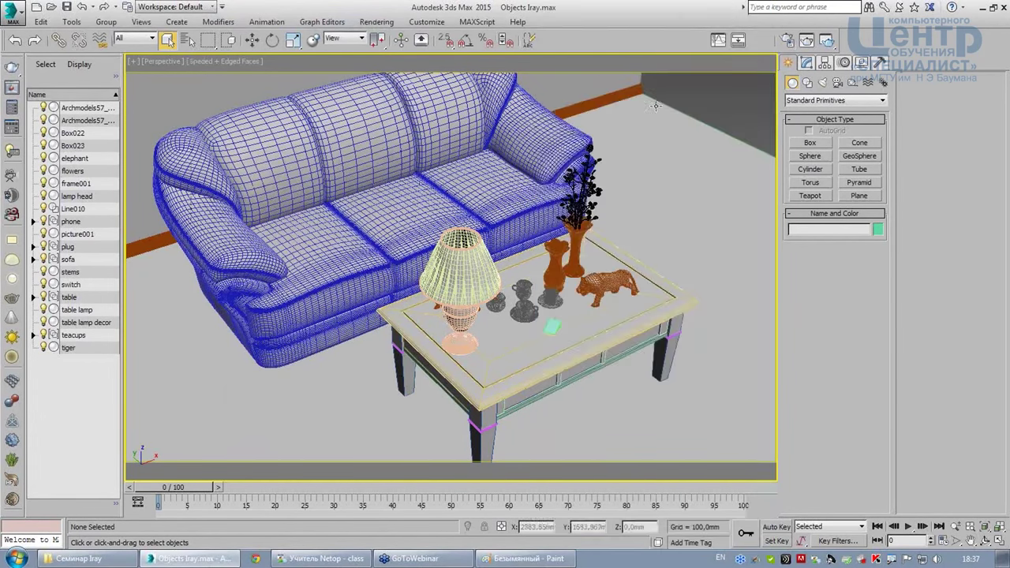
left_click(825, 39)
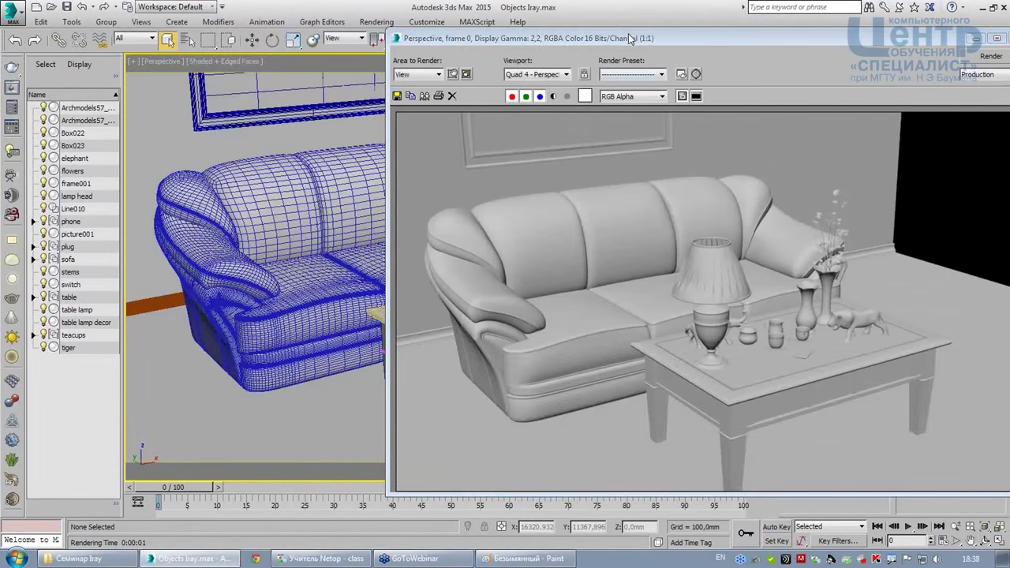
double_click(628, 38)
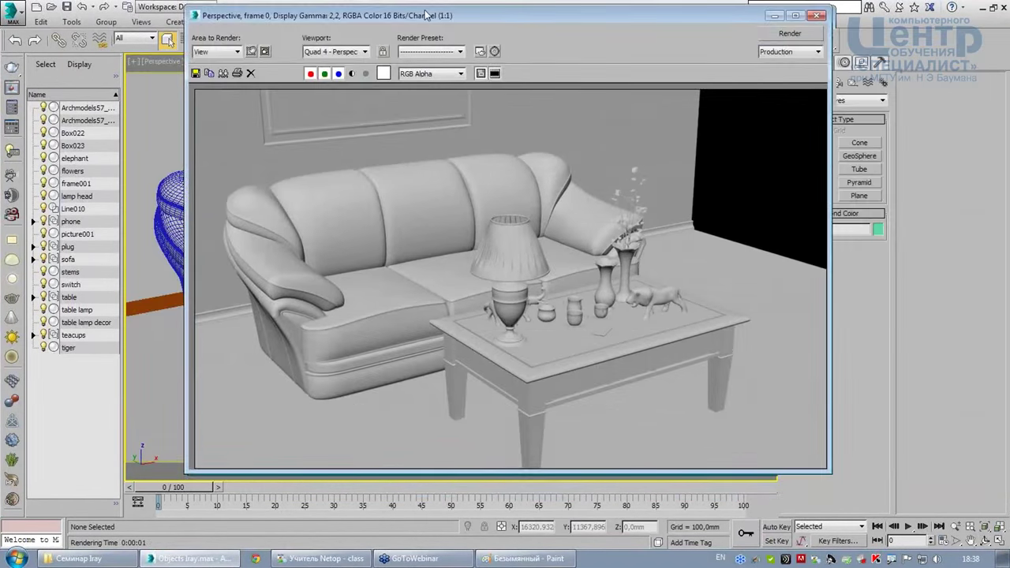
double_click(536, 16)
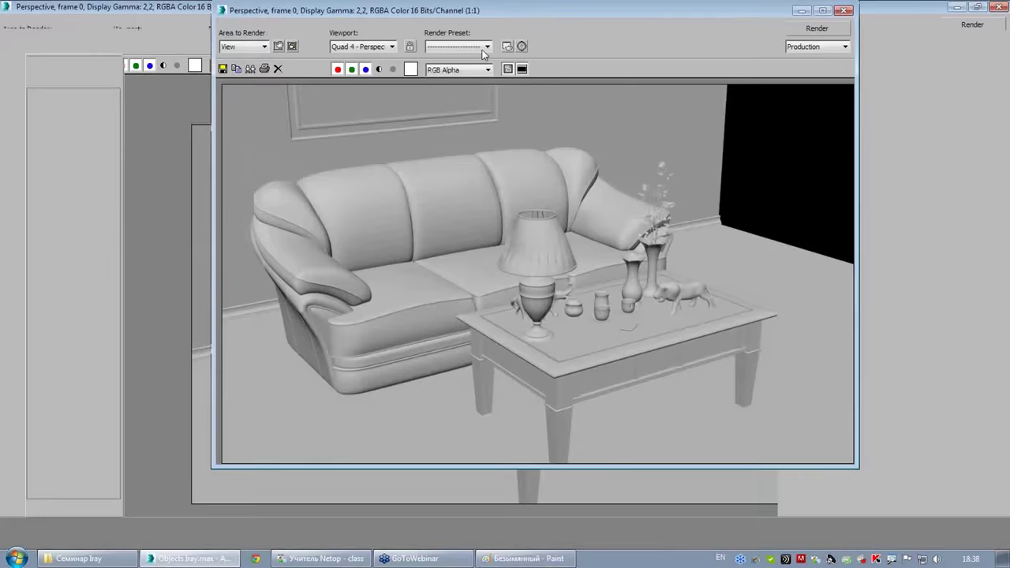
left_click(739, 66)
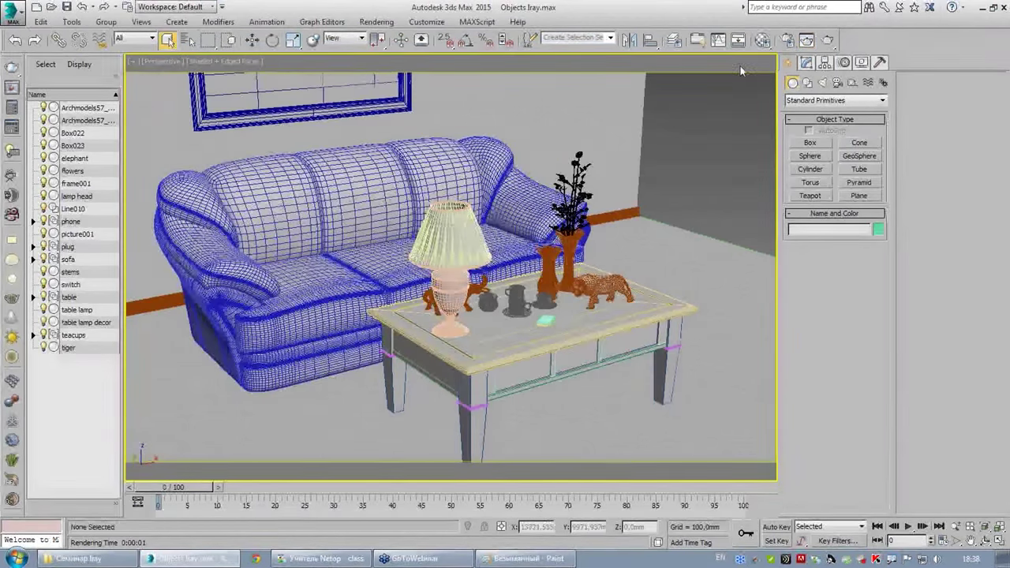
- Change the render output width from 1000 to 800, giving 800 × 480
left_click(786, 39)
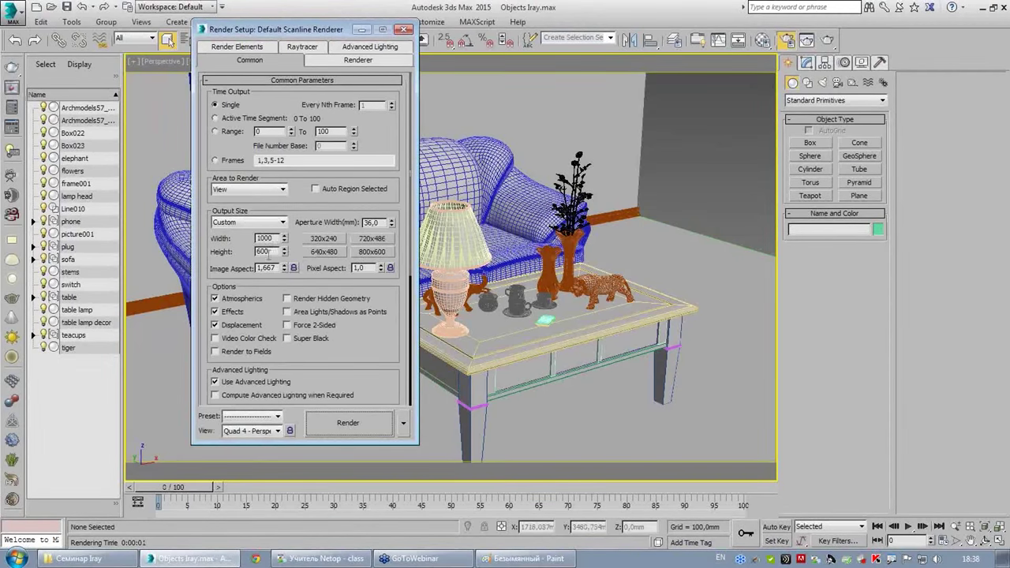
double_click(268, 238)
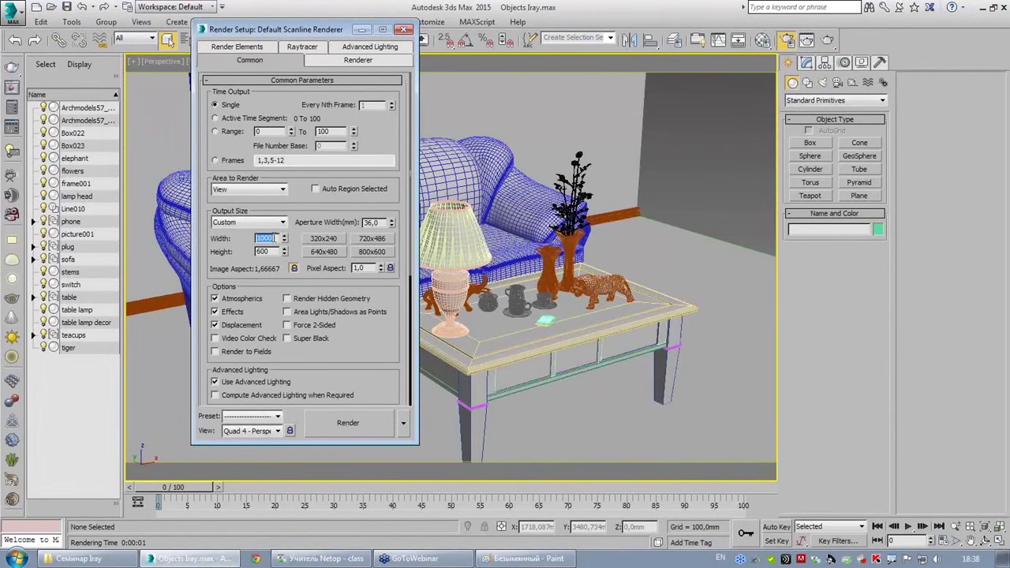
type("800")
key("Return")
left_click(404, 29)
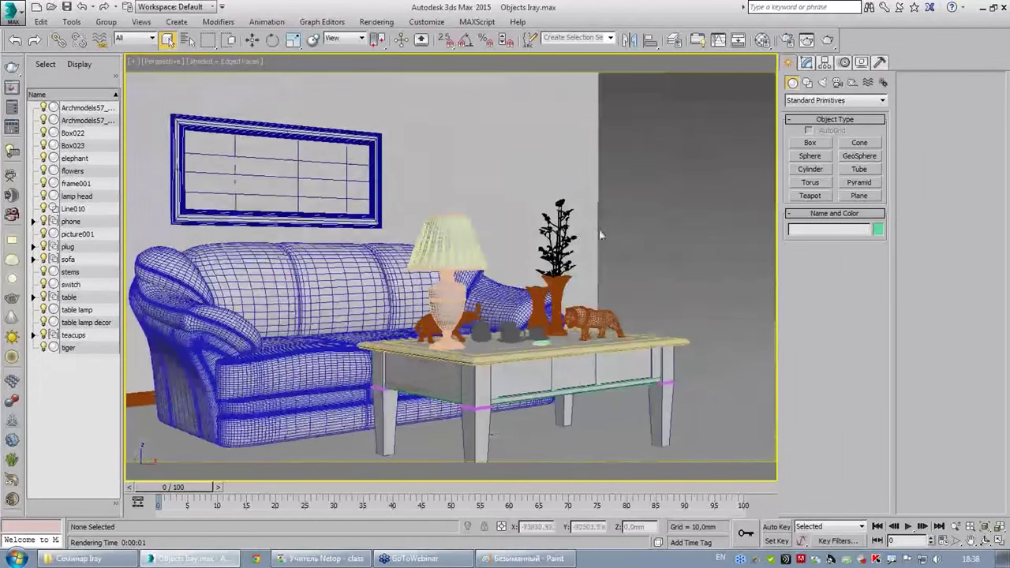
middle_click_drag(611, 198, 610, 213, "alt")
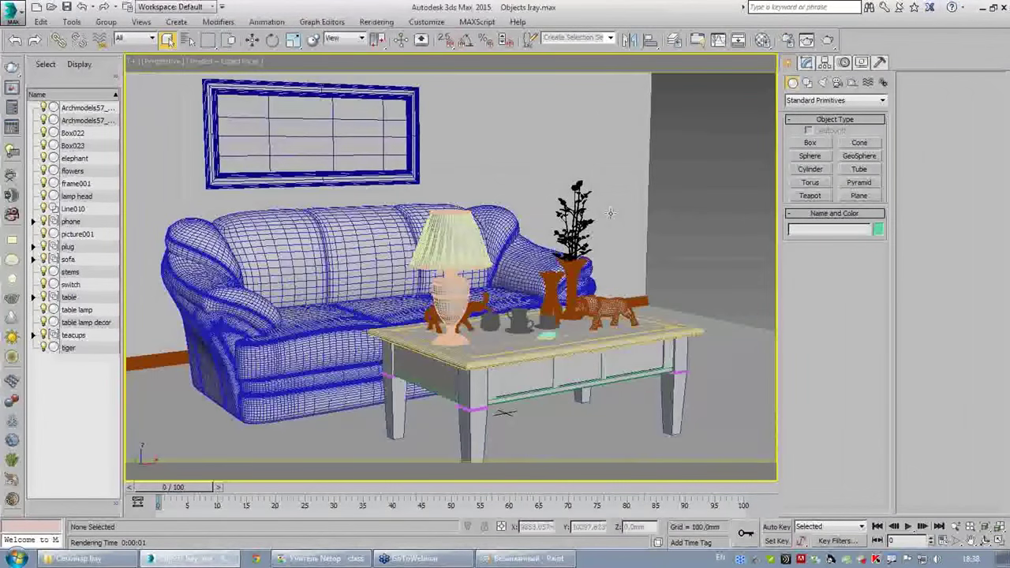
- Assign NVIDIA iray as the renderer for both Production and ActiveShade
left_click(797, 41)
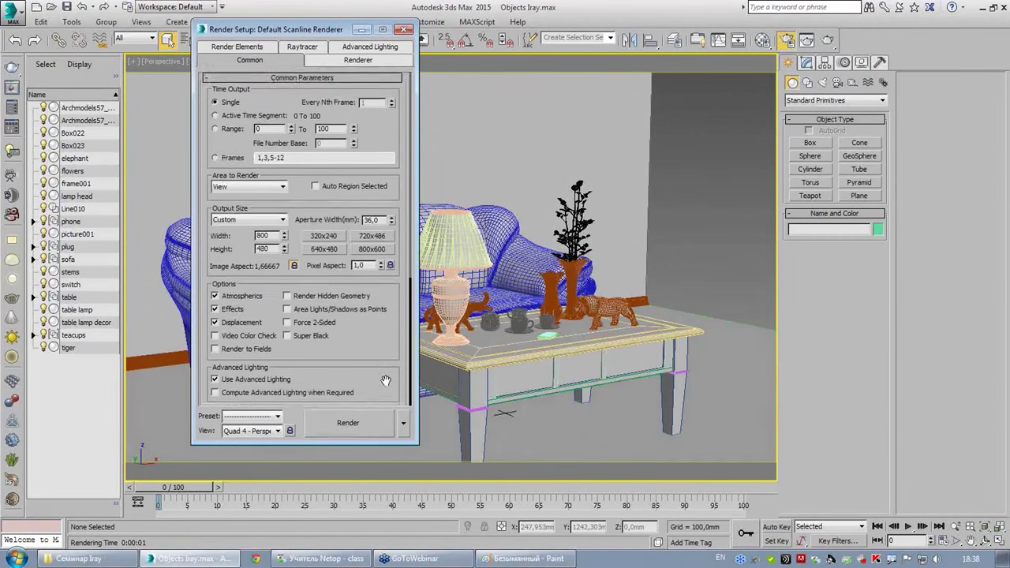
scroll(386, 381, "down", 5)
scroll(386, 381, "down", 3)
scroll(269, 398, "down", 3)
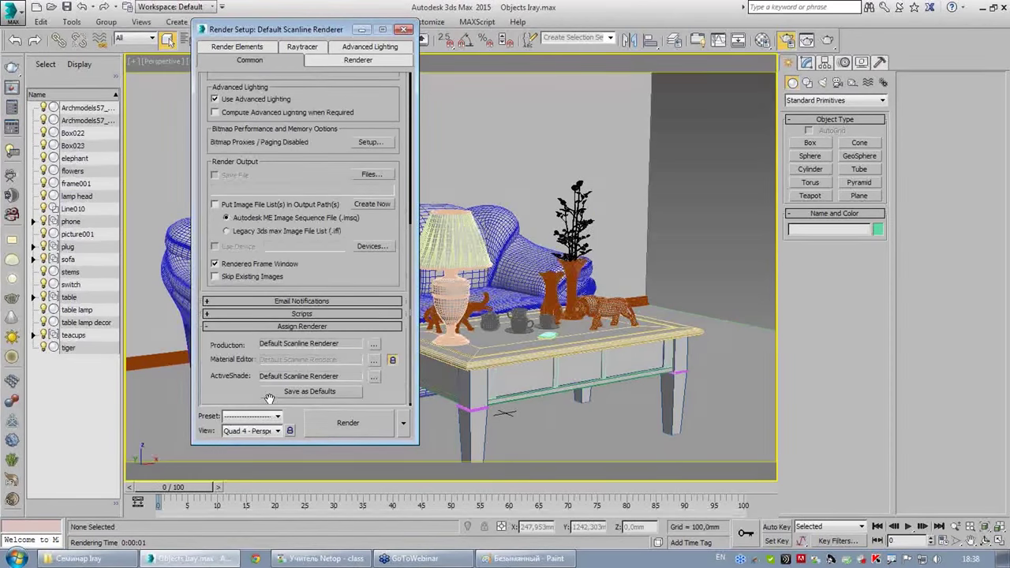
left_click(374, 344)
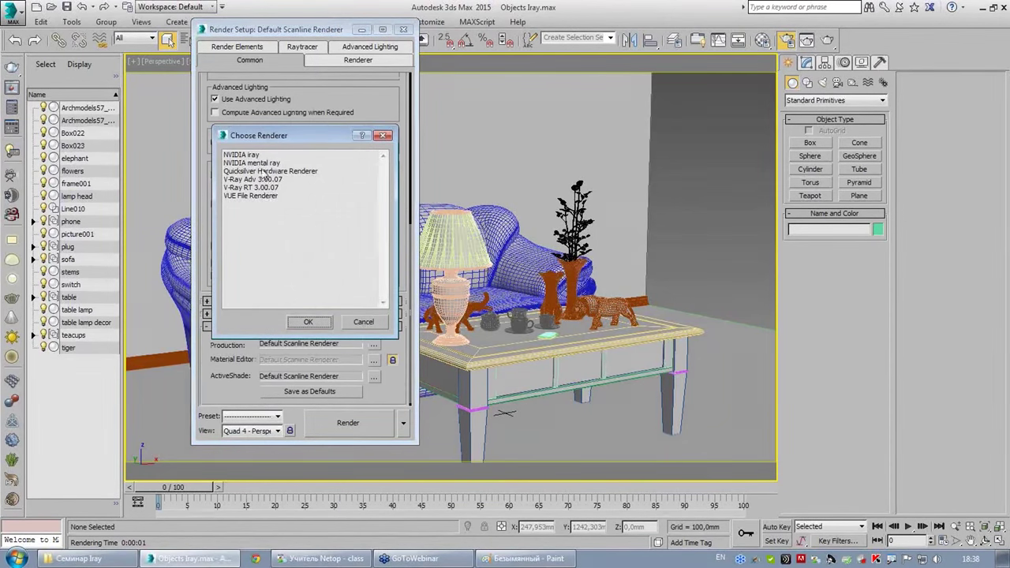
left_click(254, 156)
double_click(243, 154)
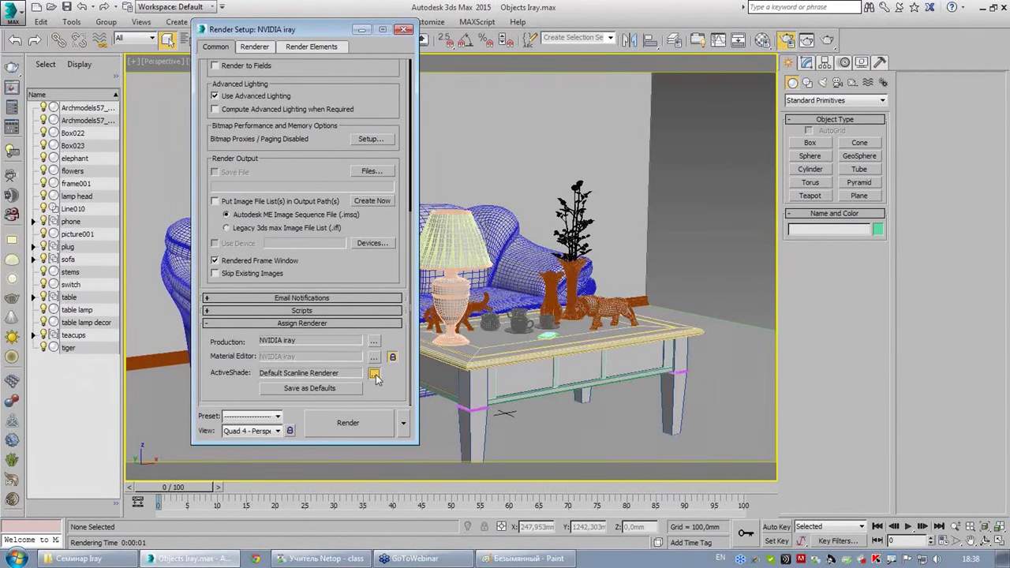
left_click(374, 374)
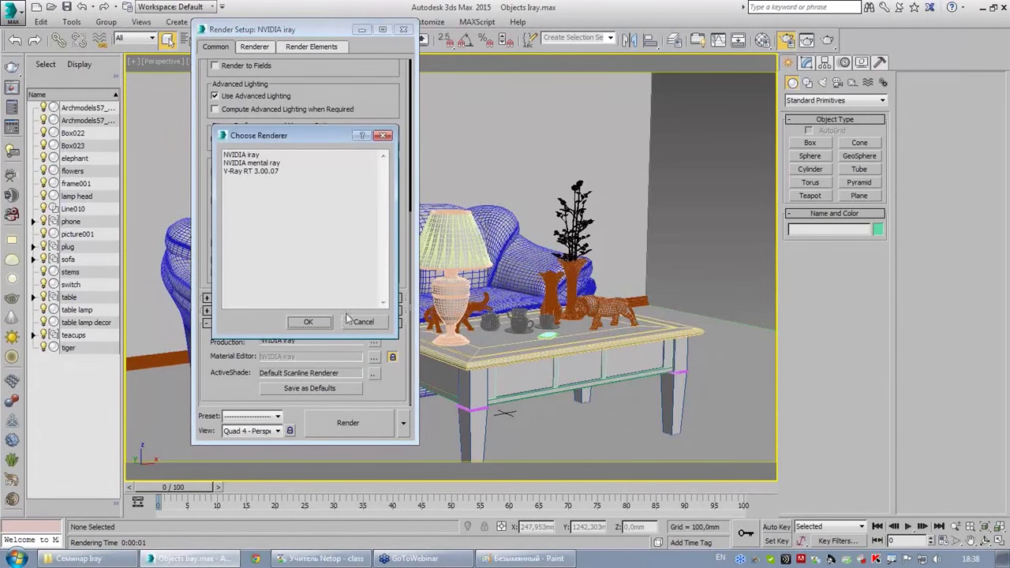
left_click(257, 155)
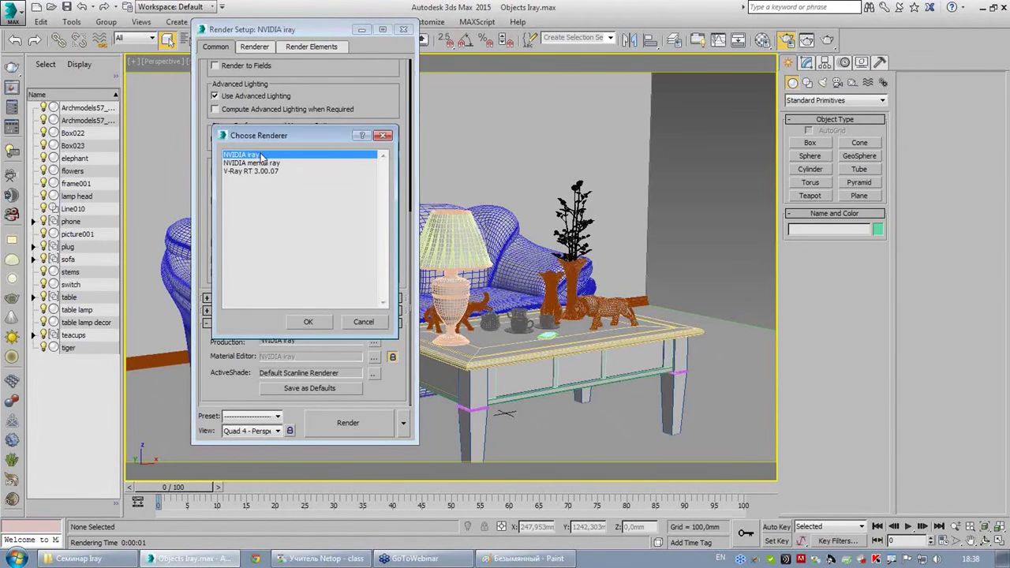
double_click(261, 156)
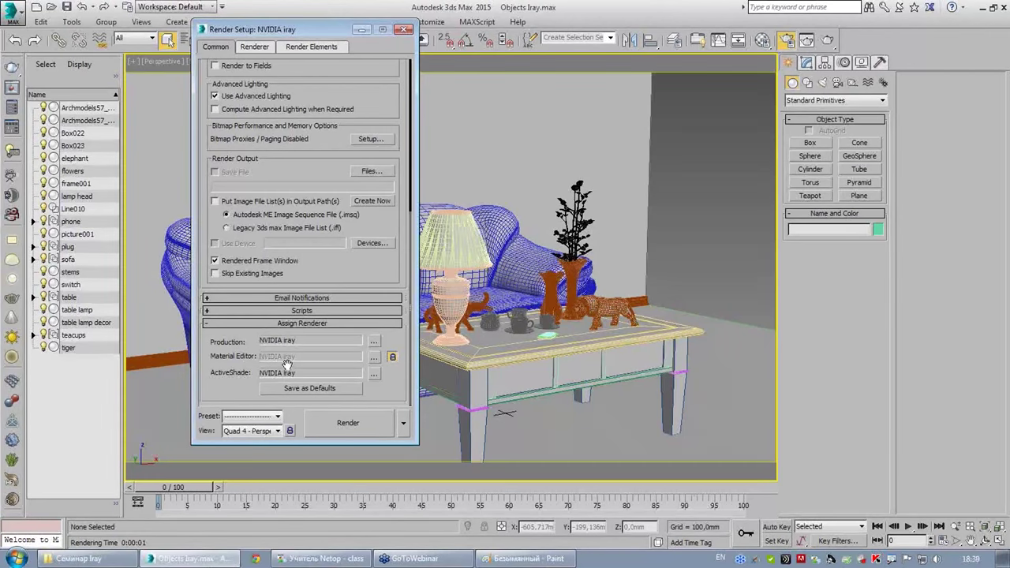
- Start an iray render of the living room, cancel it, and close the nearly black frame window
left_click(332, 431)
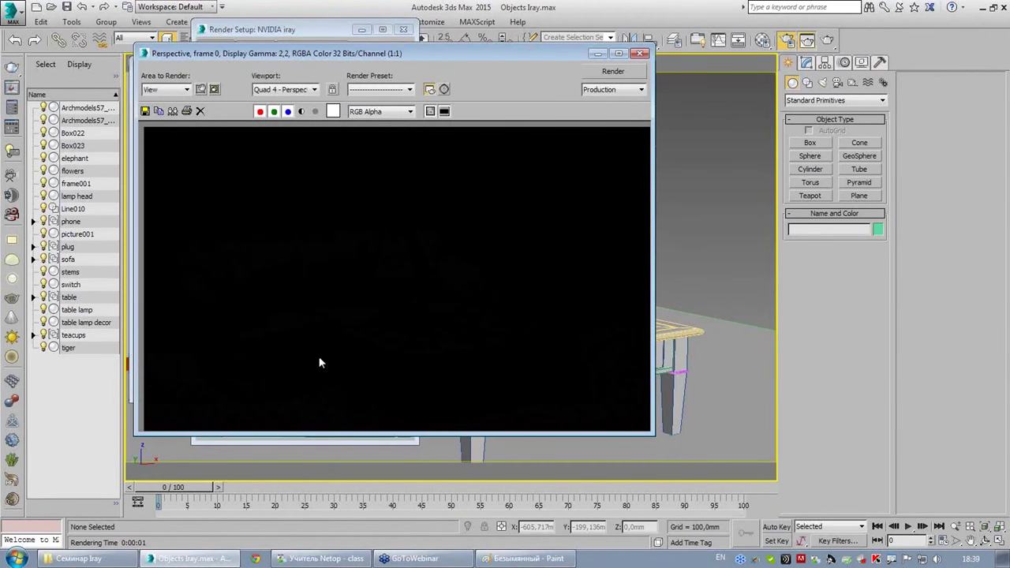
left_click_drag(329, 53, 540, 86)
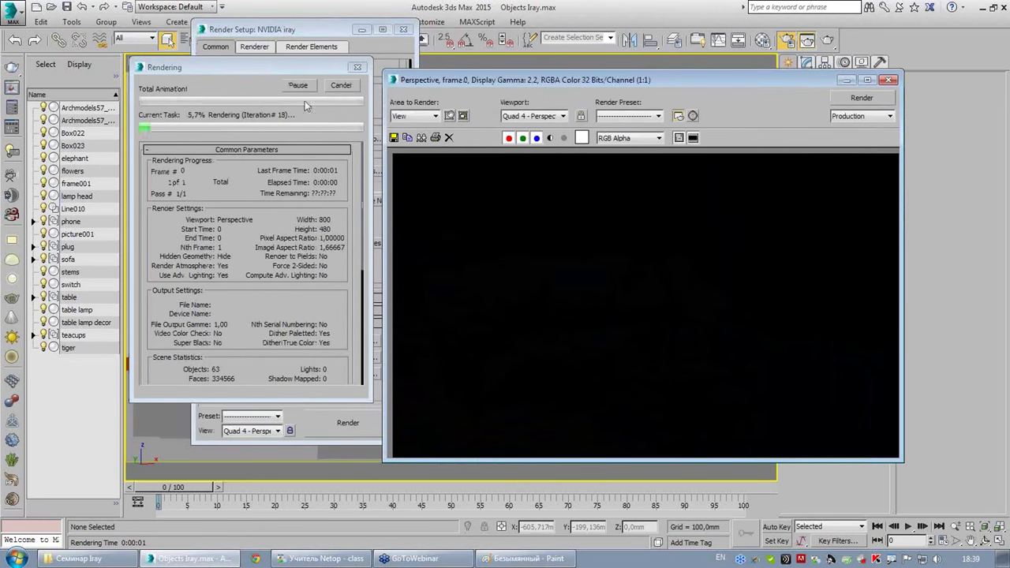
left_click_drag(434, 84, 366, 34)
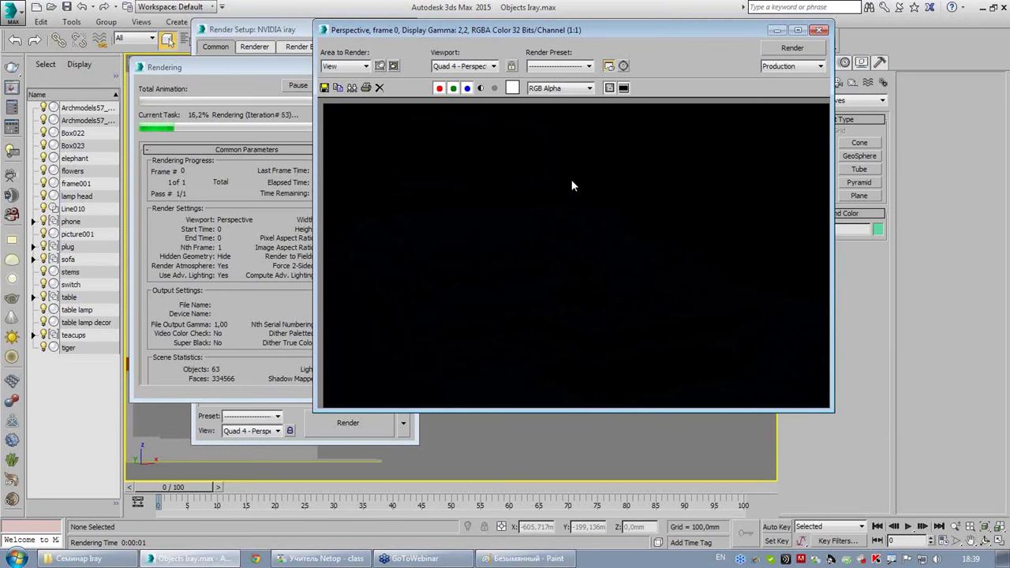
left_click(206, 194)
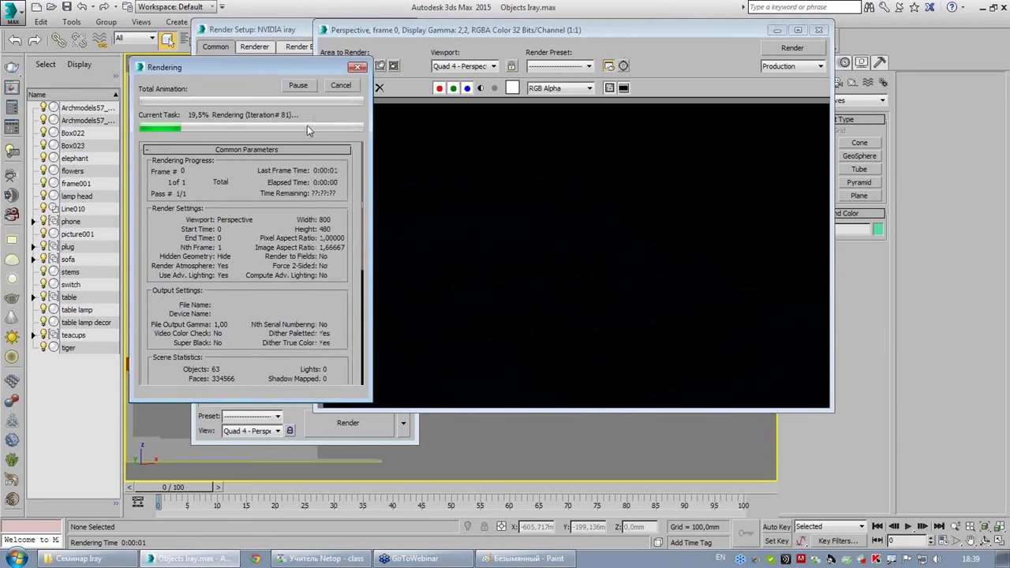
left_click(340, 86)
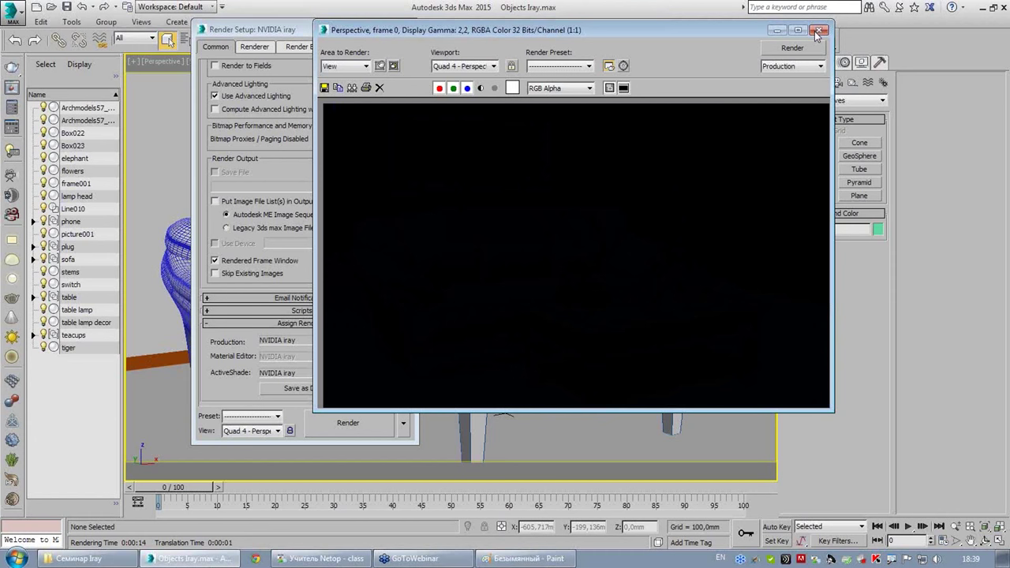
left_click(817, 33)
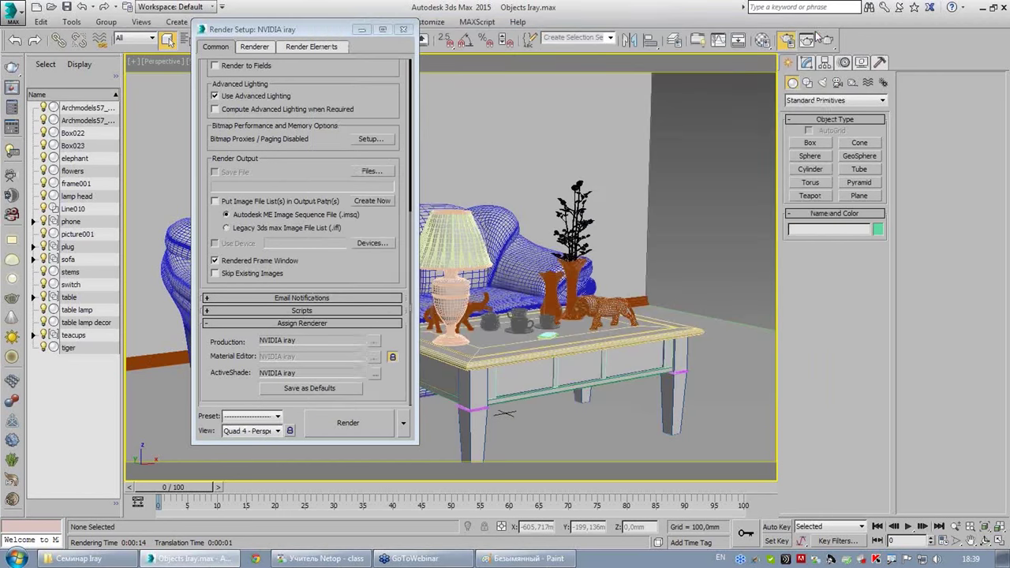
middle_click_drag(599, 227, 667, 231)
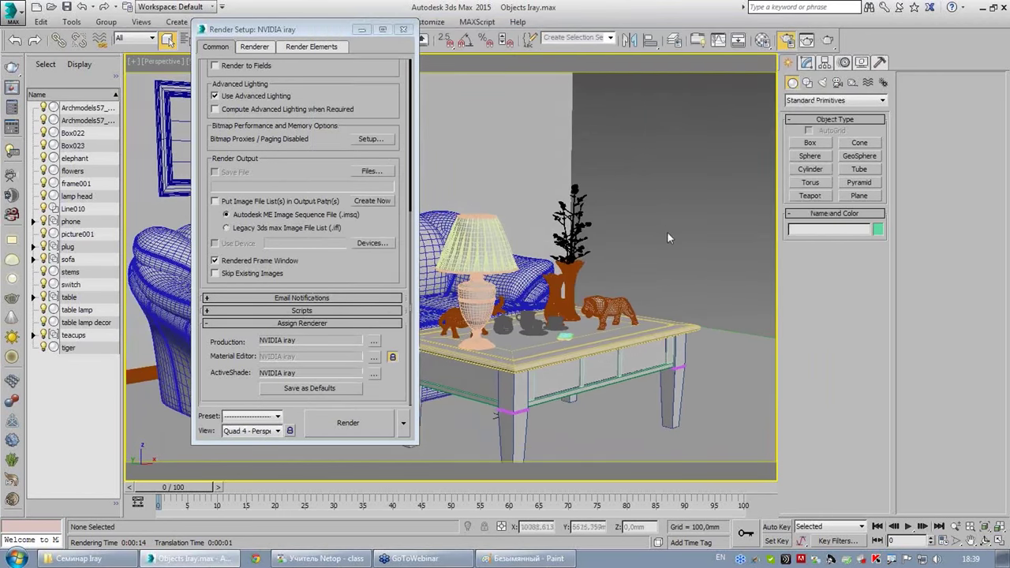
- In Environment and Effects, clear the exposure preset and set <no exposure control>
key("8")
left_click(308, 309)
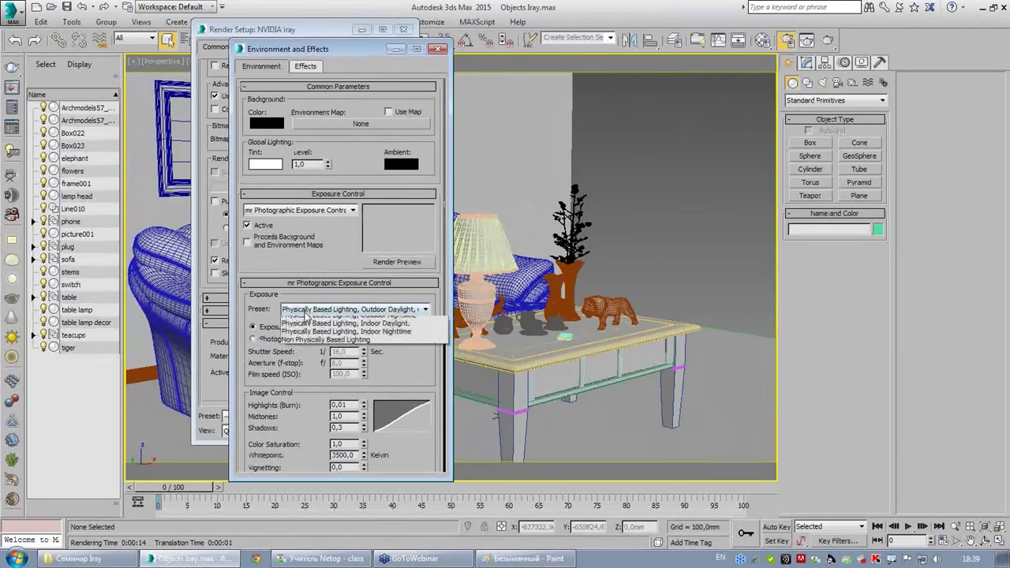
left_click(308, 318)
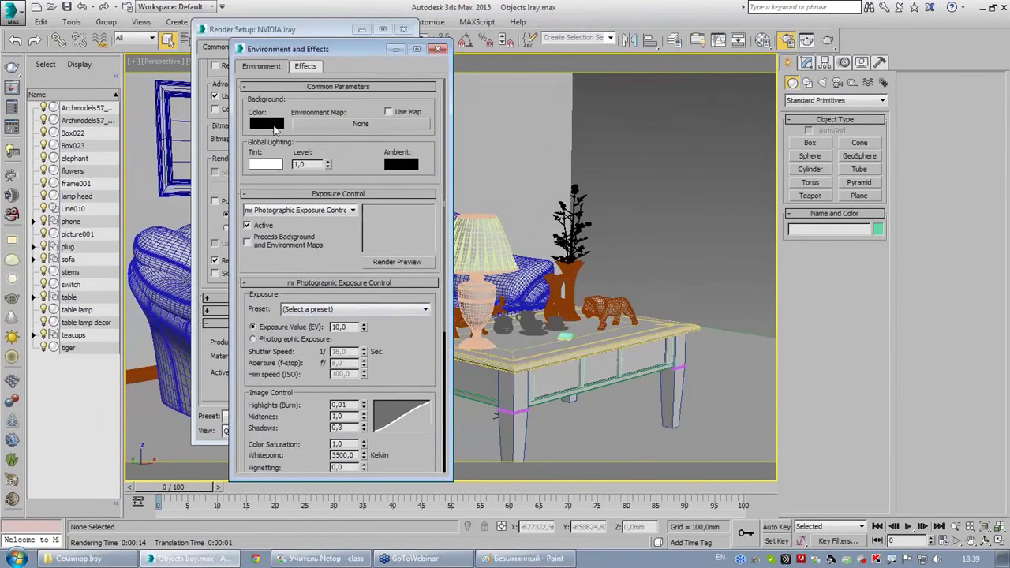
left_click(300, 210)
left_click(289, 219)
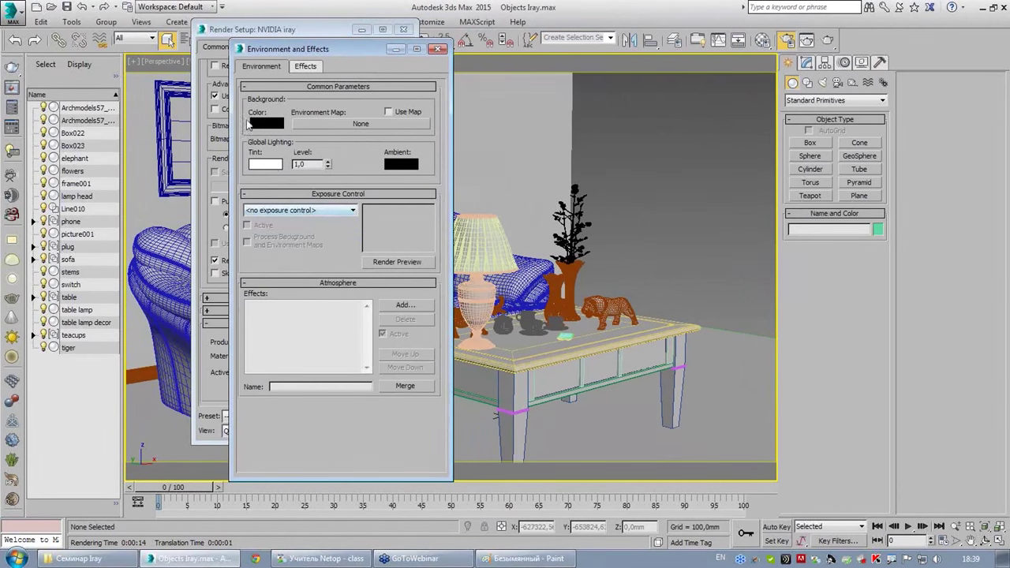
- Set the background colour to white (Value 255) and start a new iray render
left_click(265, 123)
left_click_drag(460, 145, 489, 145)
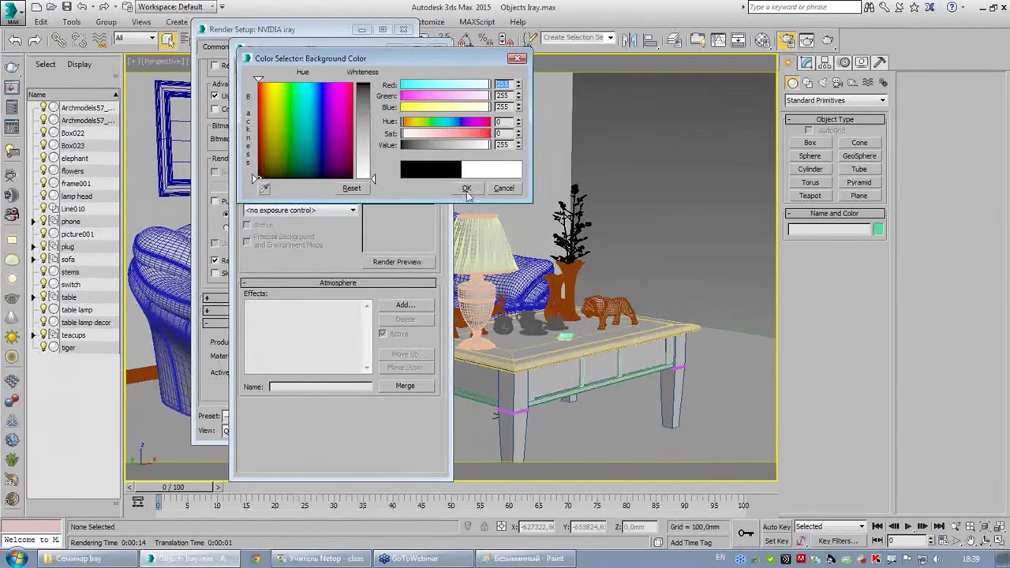
left_click(467, 188)
left_click(827, 41)
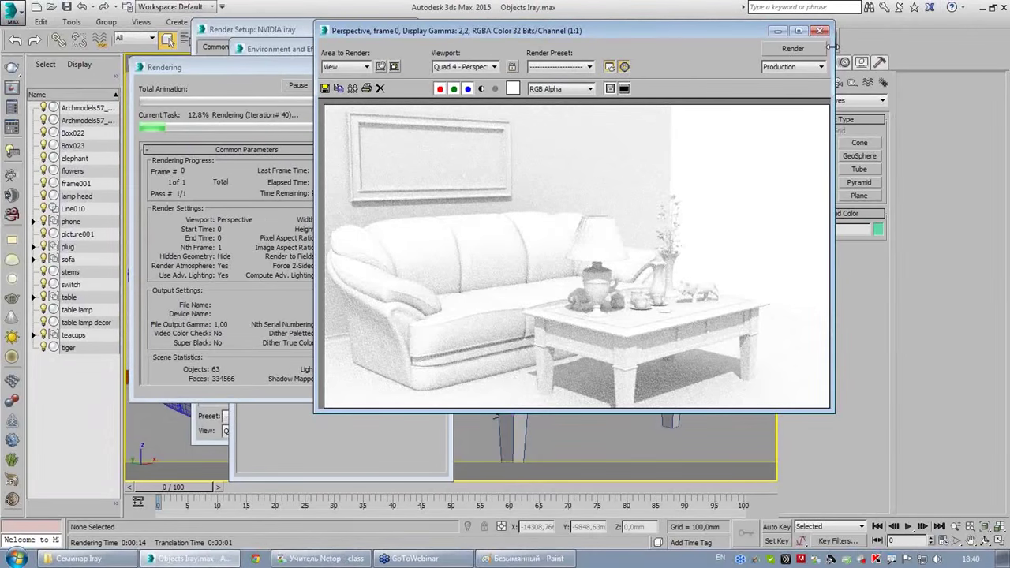
- Stop the render and change the background colour to grey value 119
left_click(221, 67)
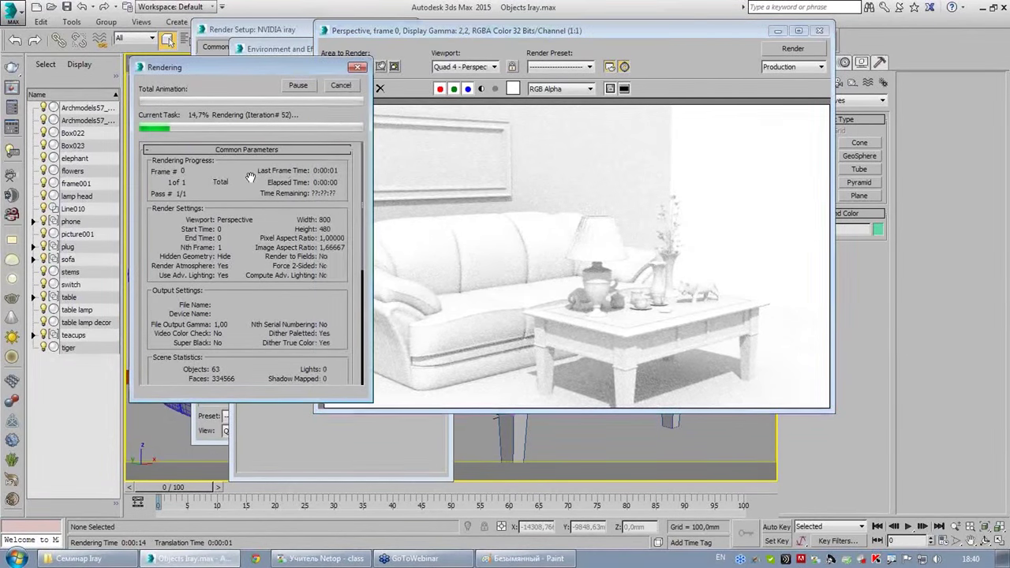
left_click(339, 85)
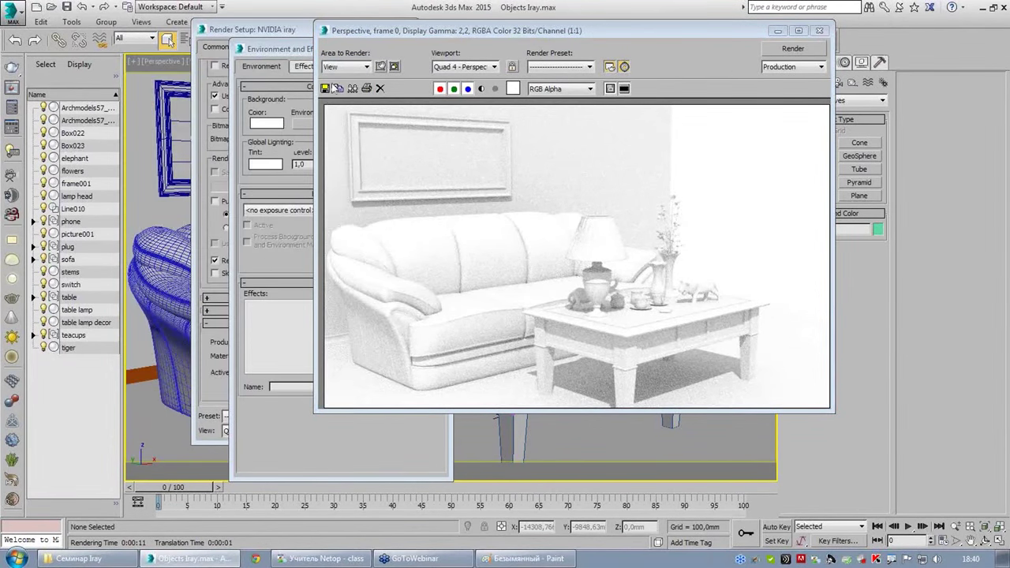
left_click(292, 48)
left_click(268, 123)
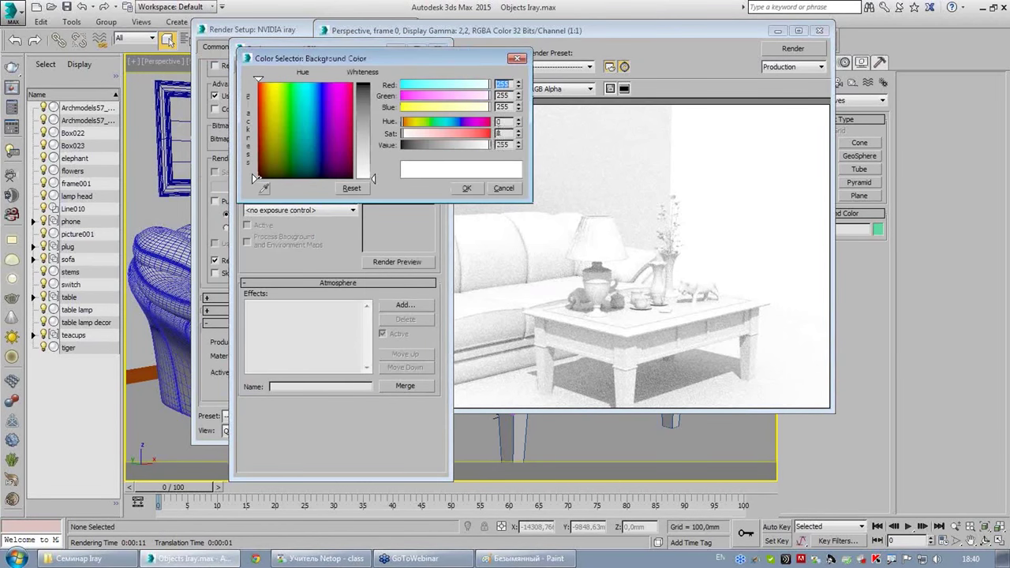
double_click(502, 145)
type("119")
key("Return")
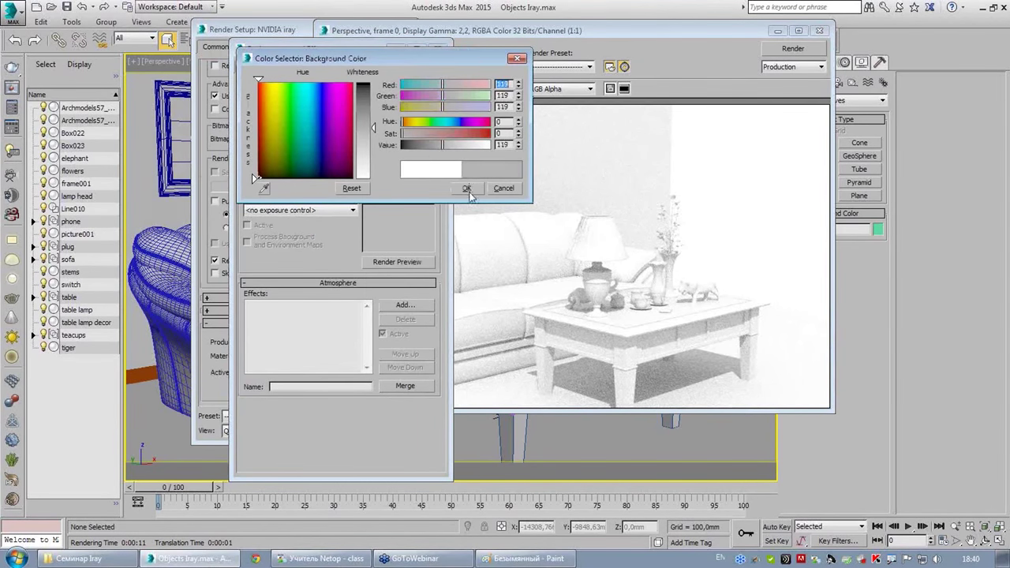
left_click(467, 189)
- Test-render with the grey background, then stop and reset the background to black
left_click(786, 48)
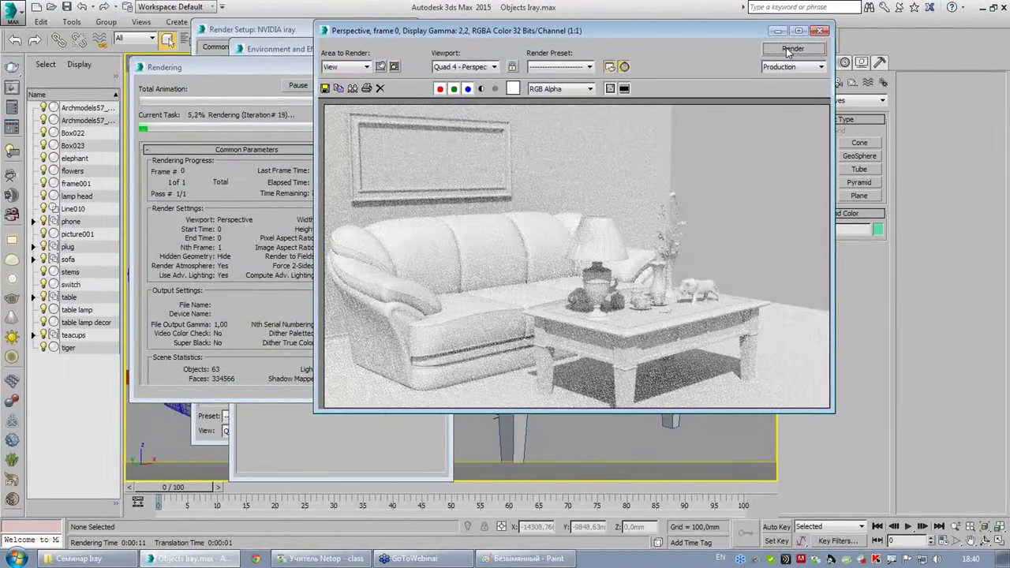
left_click(210, 188)
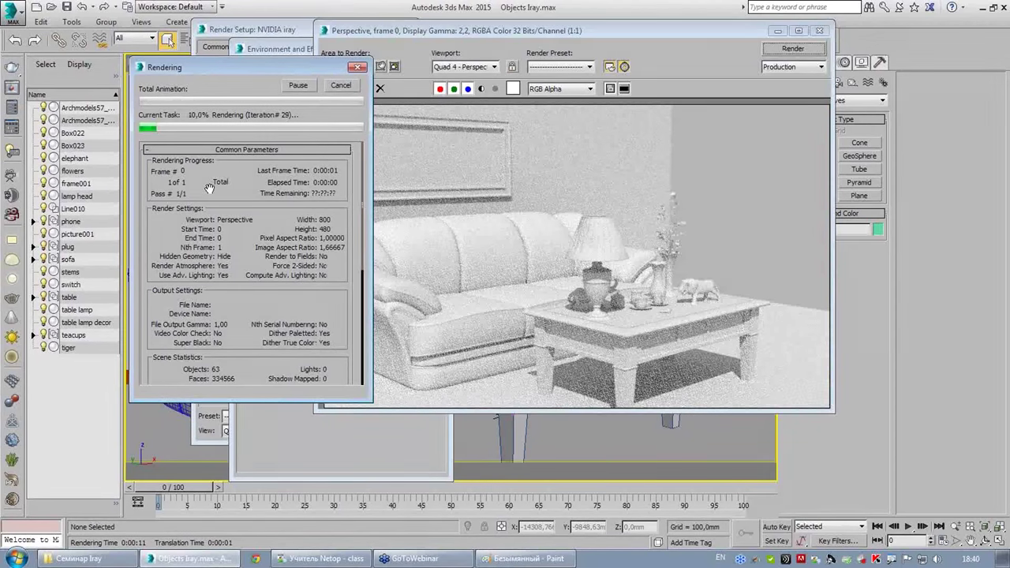
left_click(337, 88)
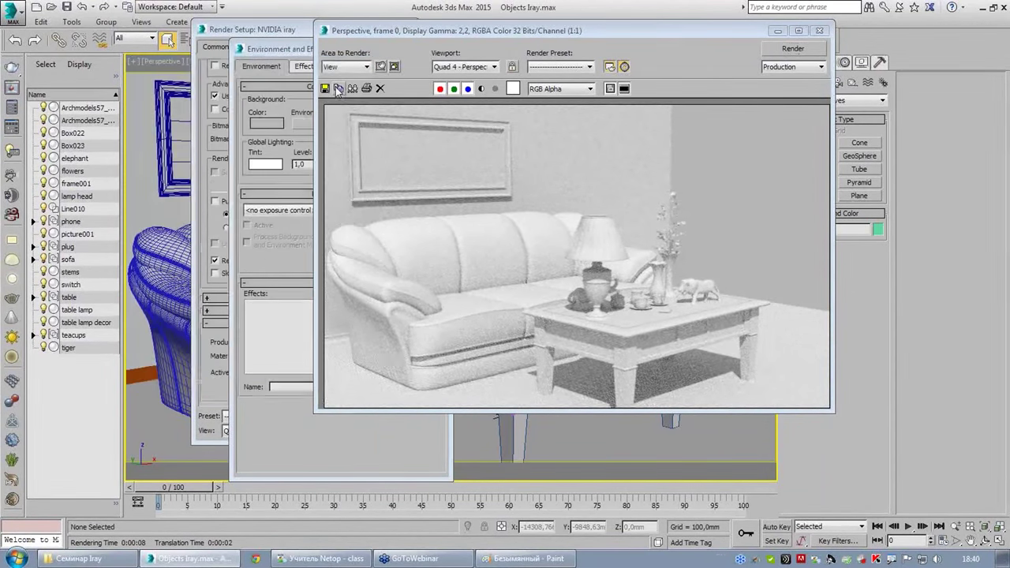
left_click(301, 112)
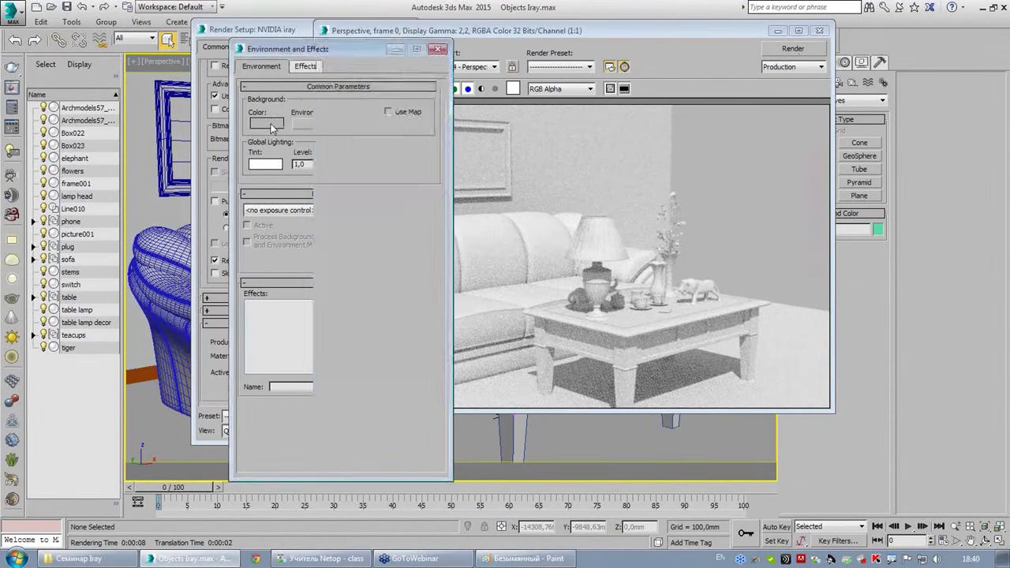
left_click(268, 123)
left_click(347, 178)
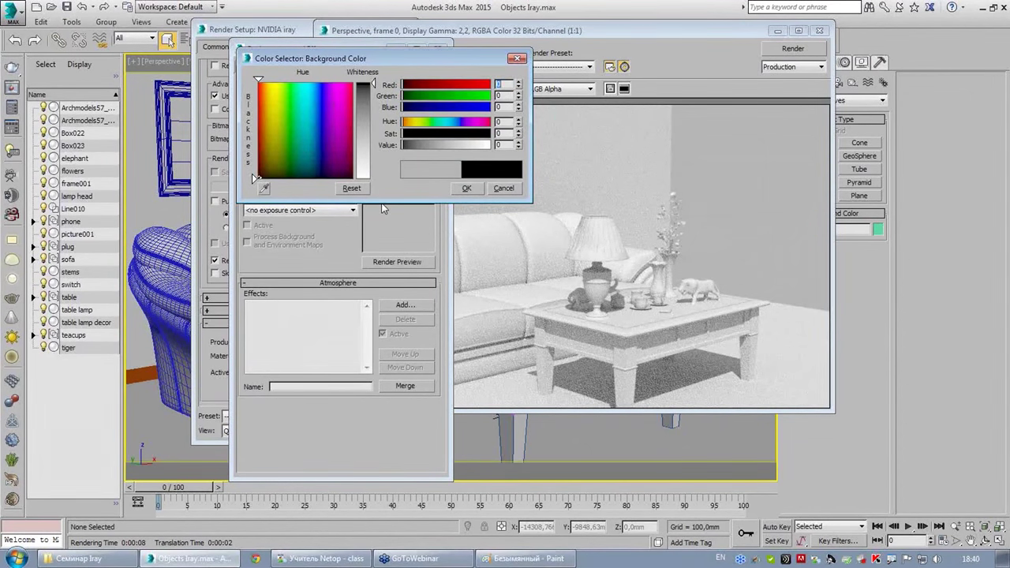
left_click(466, 187)
- Close the Environment and Effects, rendered frame, and Render Setup windows
left_click(445, 39)
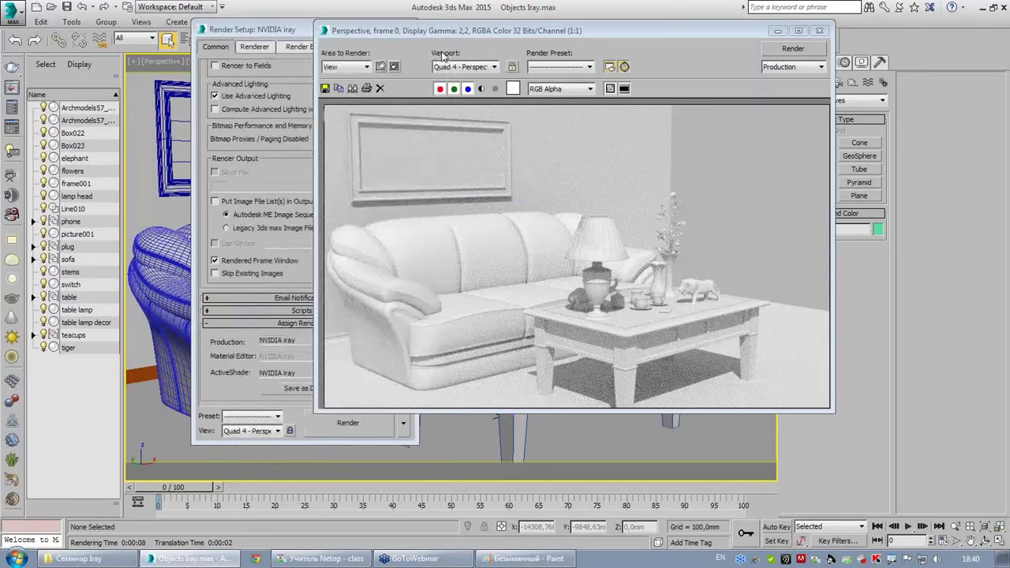
left_click(819, 30)
left_click(408, 29)
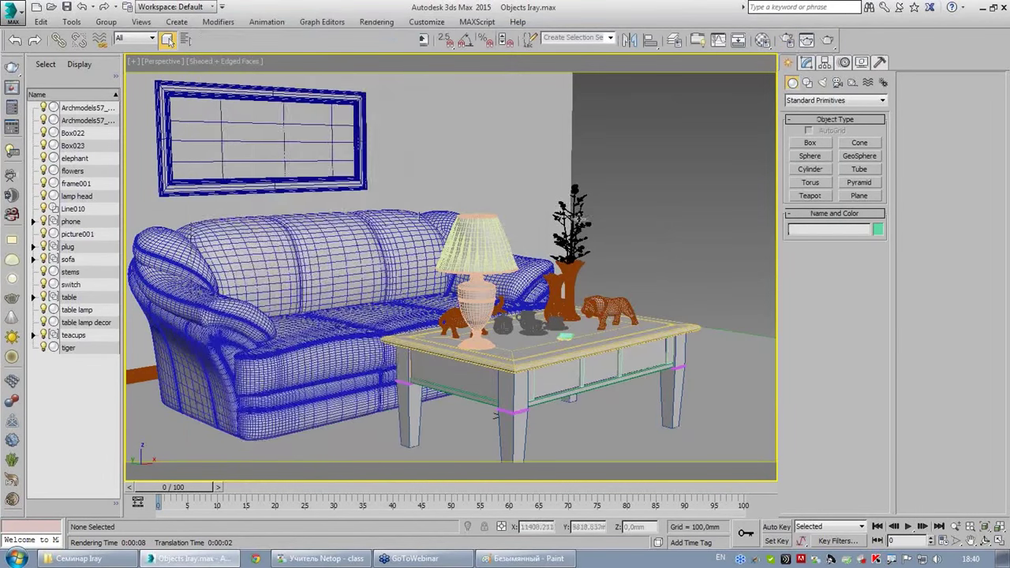
- Orbit to face the sofa and start a Photometric Free Light from the Lights category
middle_click_drag(496, 415, 552, 415, "alt")
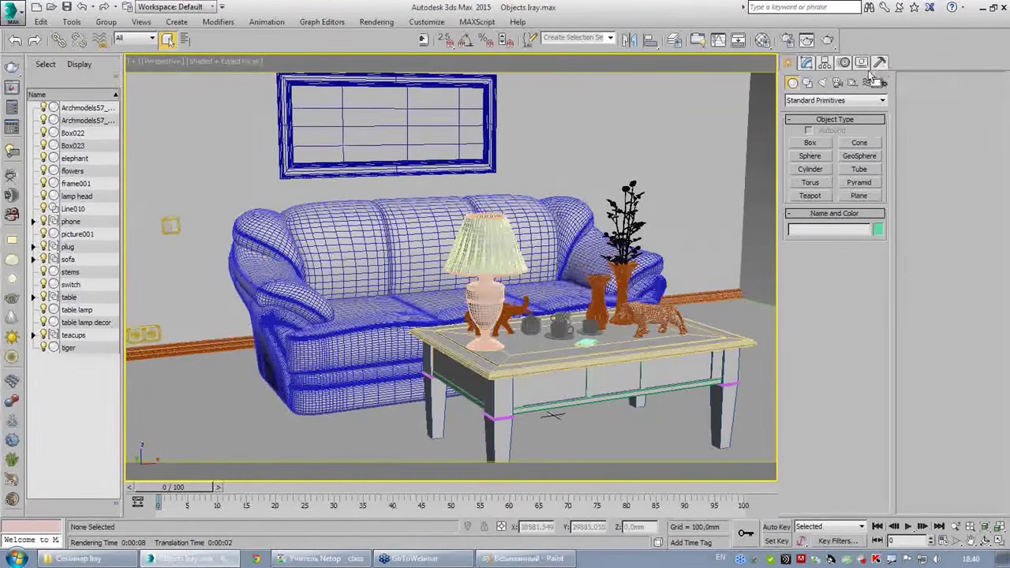
left_click(823, 82)
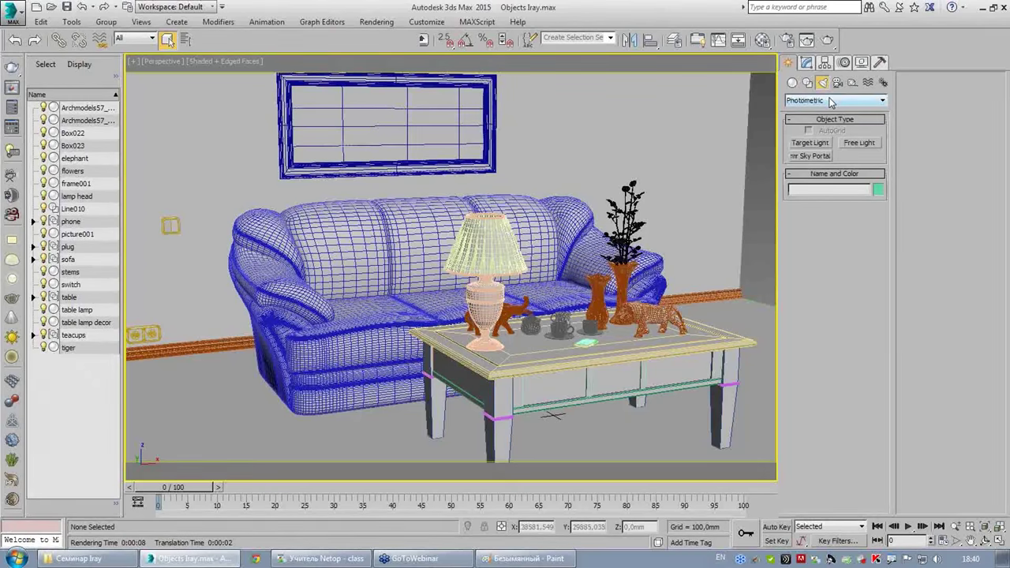
mouse_move(876, 162)
left_mouse_down()
mouse_move(860, 175)
mouse_move(777, 123)
mouse_move(892, 126)
mouse_move(840, 193)
left_mouse_up()
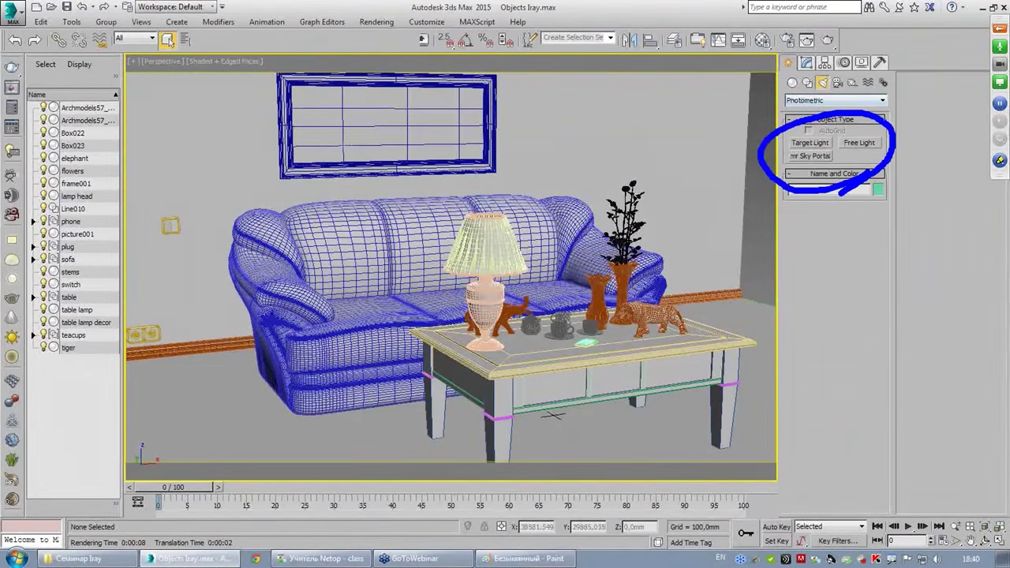
left_click_drag(789, 157, 849, 158)
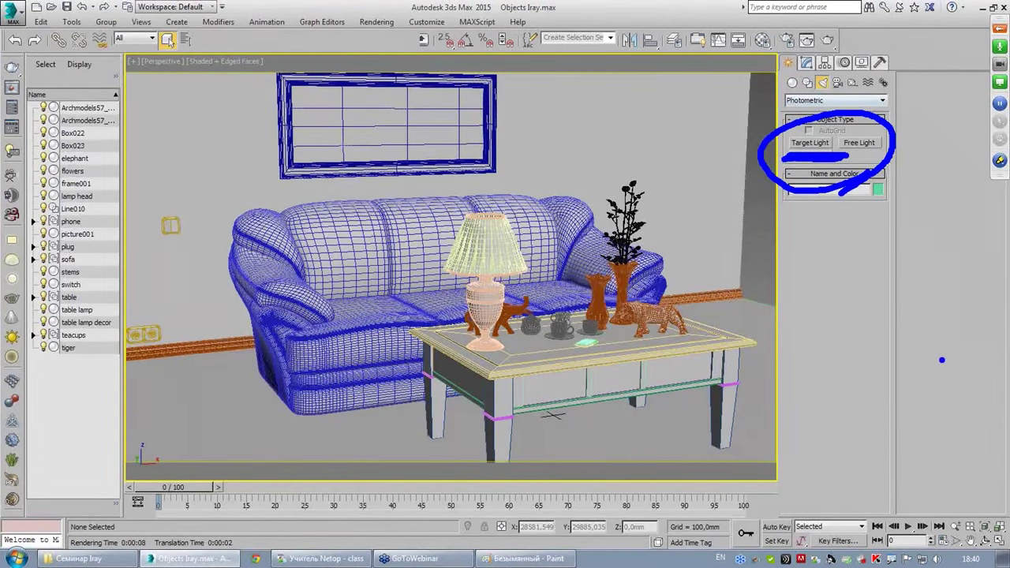
left_click(852, 144)
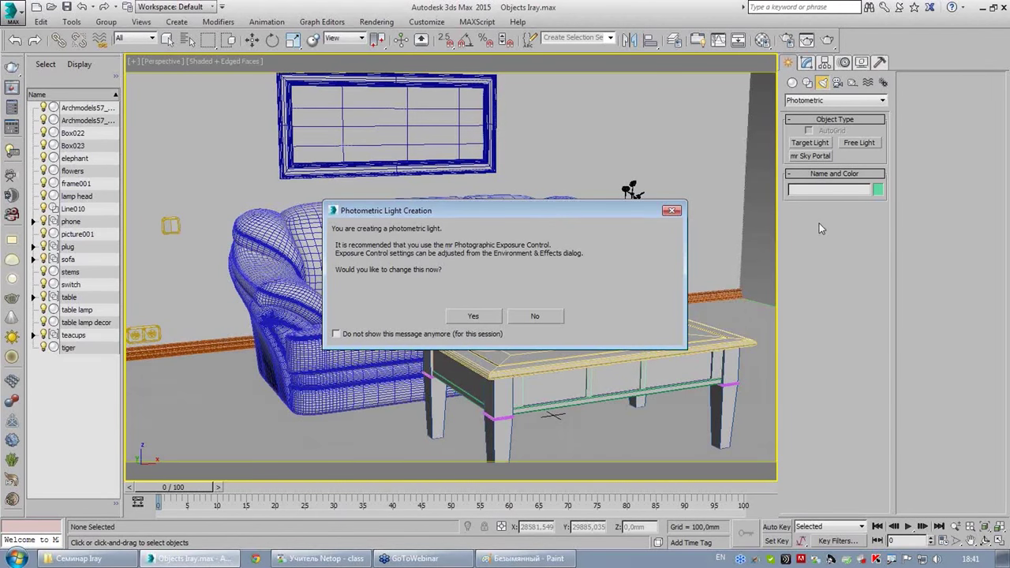
- Accept photographic exposure control and place a free photometric light in the Left viewport
left_click(463, 317)
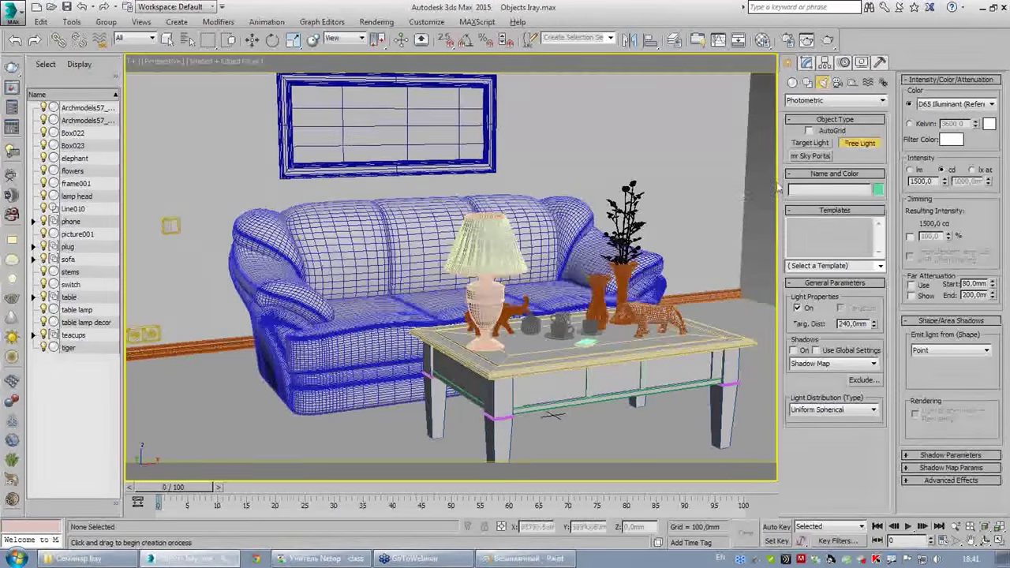
key("alt+w")
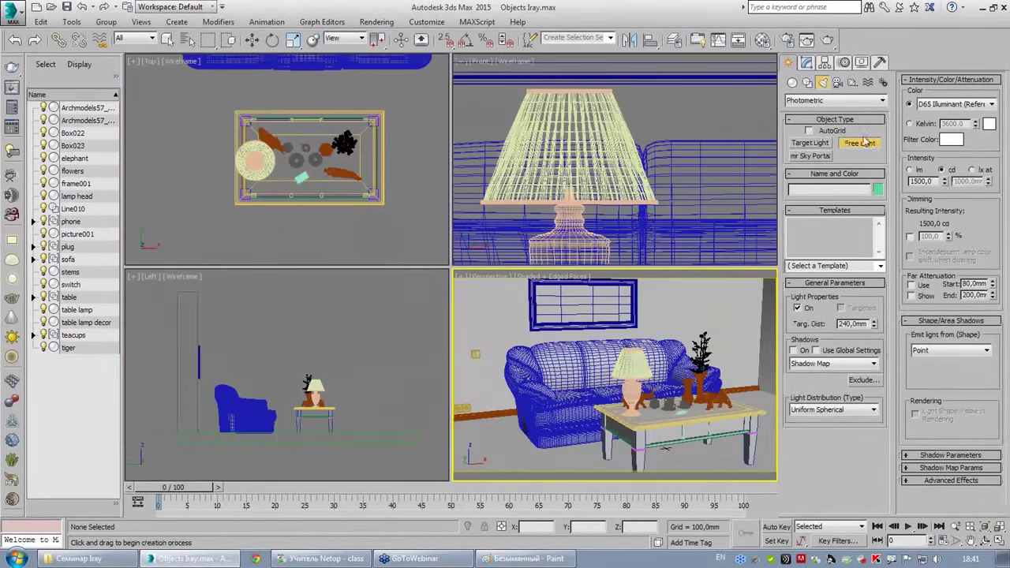
left_click(304, 354)
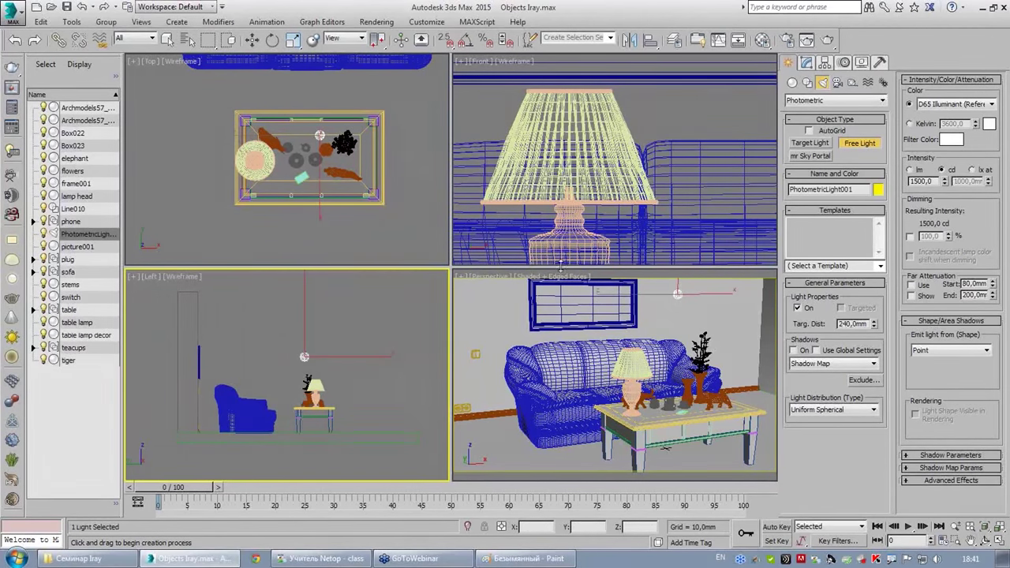
scroll(598, 195, "down", 2)
scroll(598, 195, "down", 3)
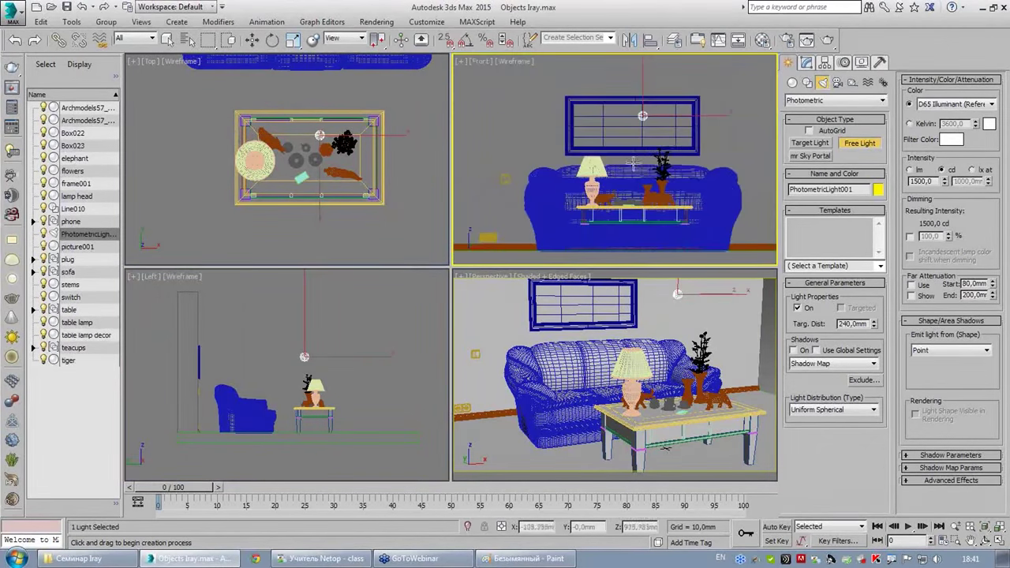
key("w")
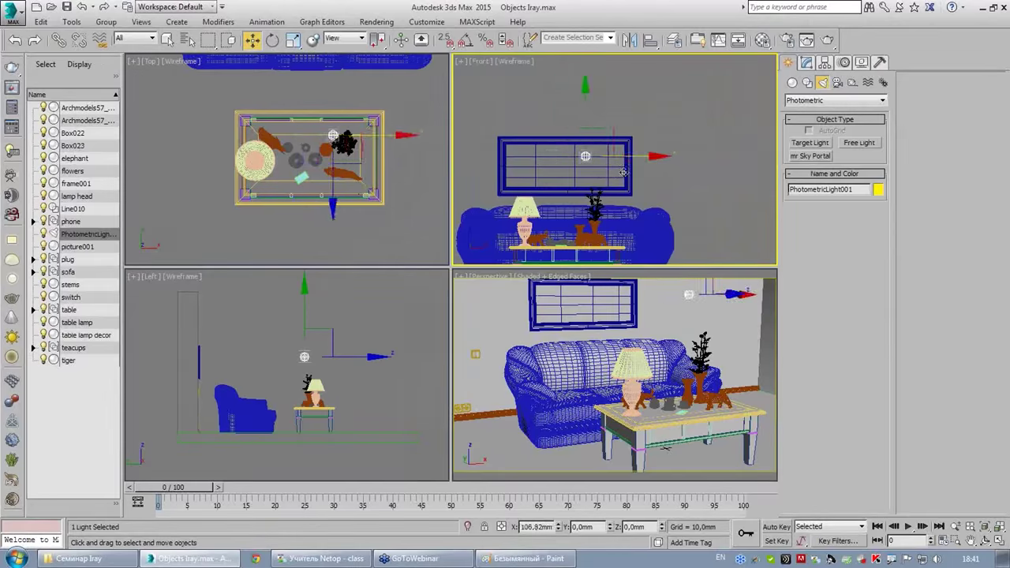
- Maximize the Perspective view and zoom and orbit to frame the new light
middle_click(646, 318)
key("alt+w")
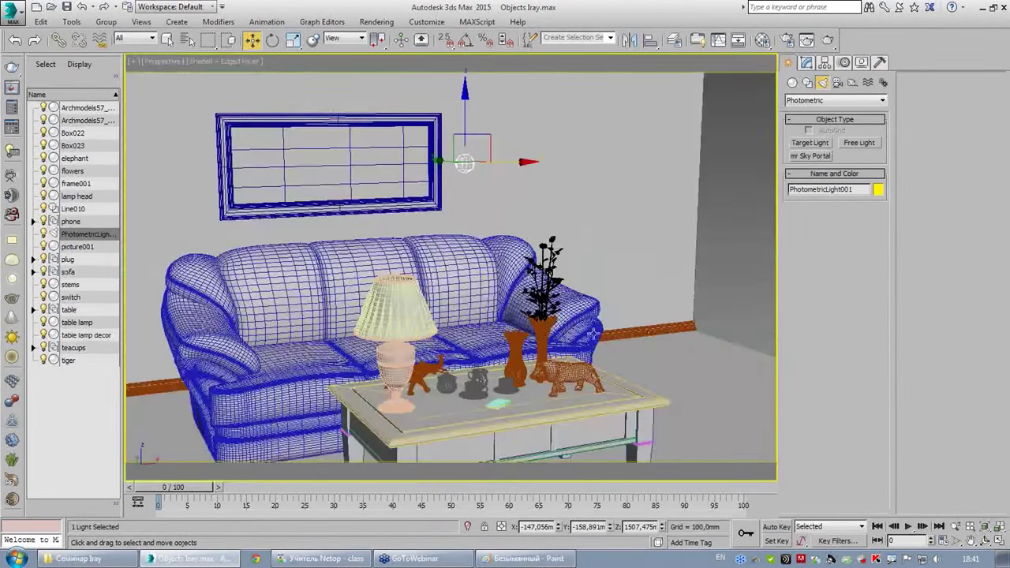
scroll(598, 179, "up", 2)
scroll(598, 178, "up", 2)
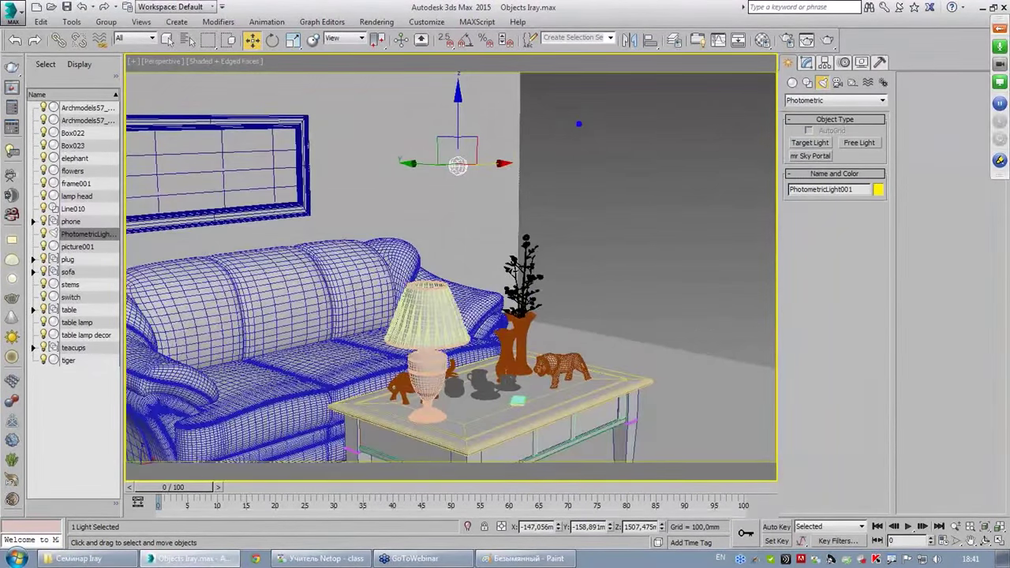
mouse_move(562, 123)
left_mouse_down()
mouse_move(655, 123)
mouse_move(734, 292)
mouse_move(581, 305)
mouse_move(565, 104)
left_mouse_up()
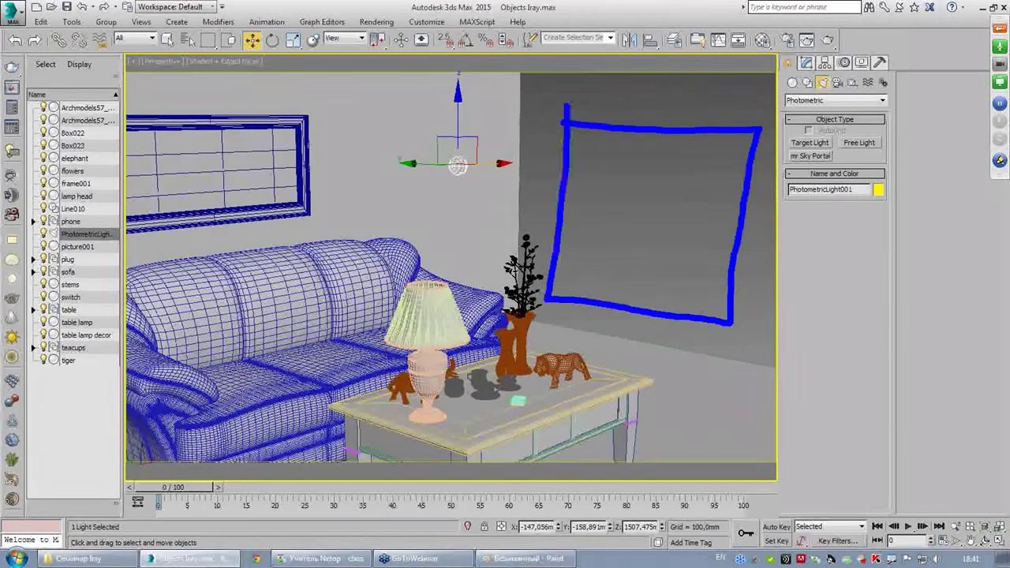
mouse_move(590, 272)
left_mouse_down()
mouse_move(484, 312)
mouse_move(306, 341)
left_mouse_up()
left_click_drag(611, 271, 481, 387)
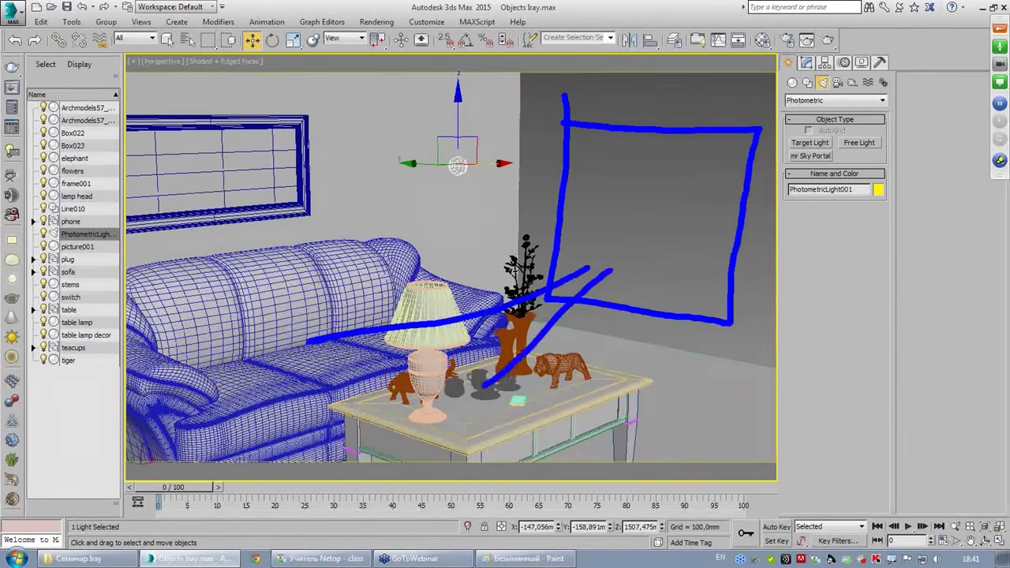
left_click_drag(641, 300, 576, 449)
left_click_drag(643, 304, 662, 430)
left_click_drag(683, 292, 718, 486)
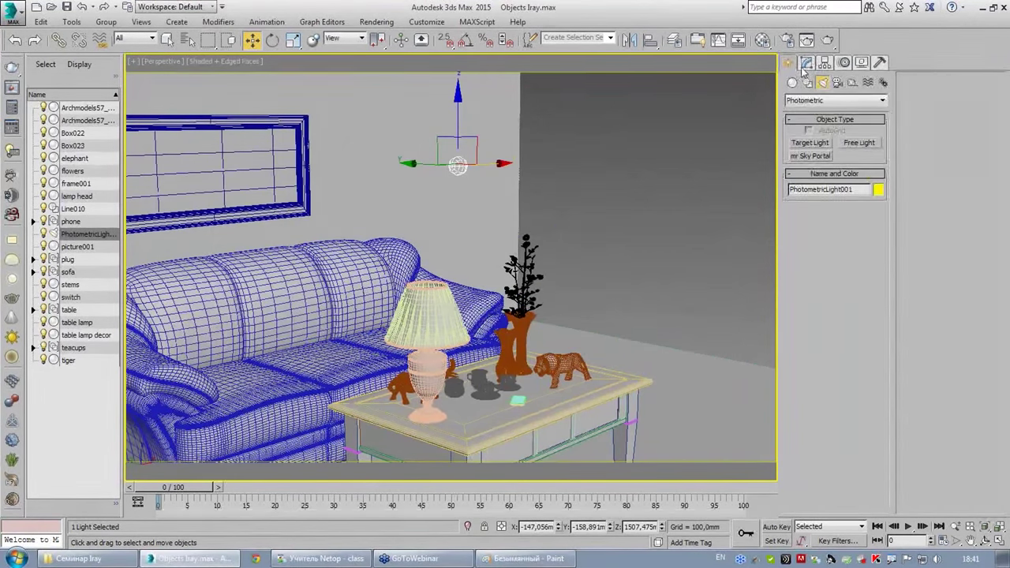
- Enable Ray Traced Shadows on PhotometricLight001 and set its emit shape to Rectangle
left_click(806, 62)
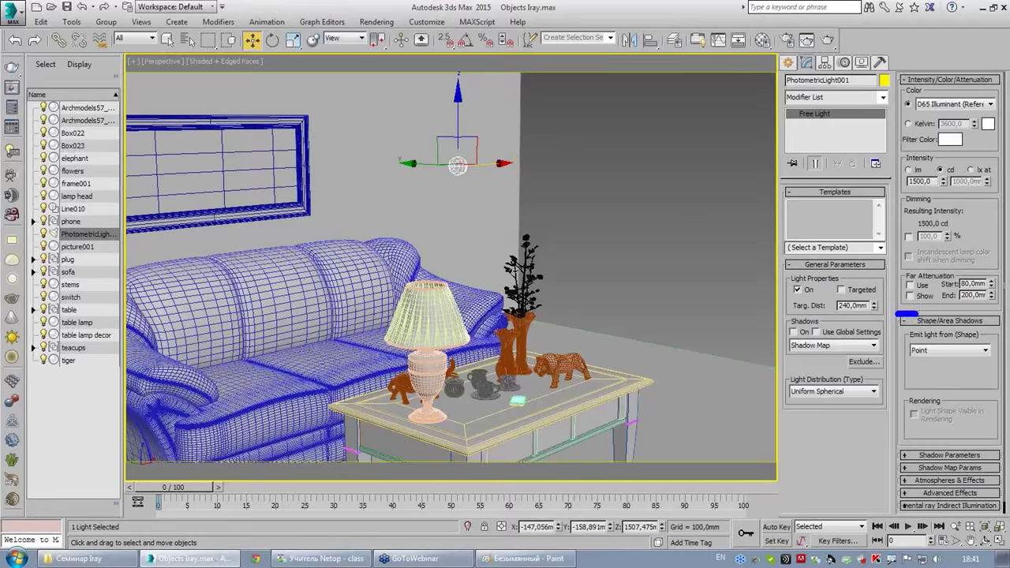
left_click_drag(917, 314, 897, 313)
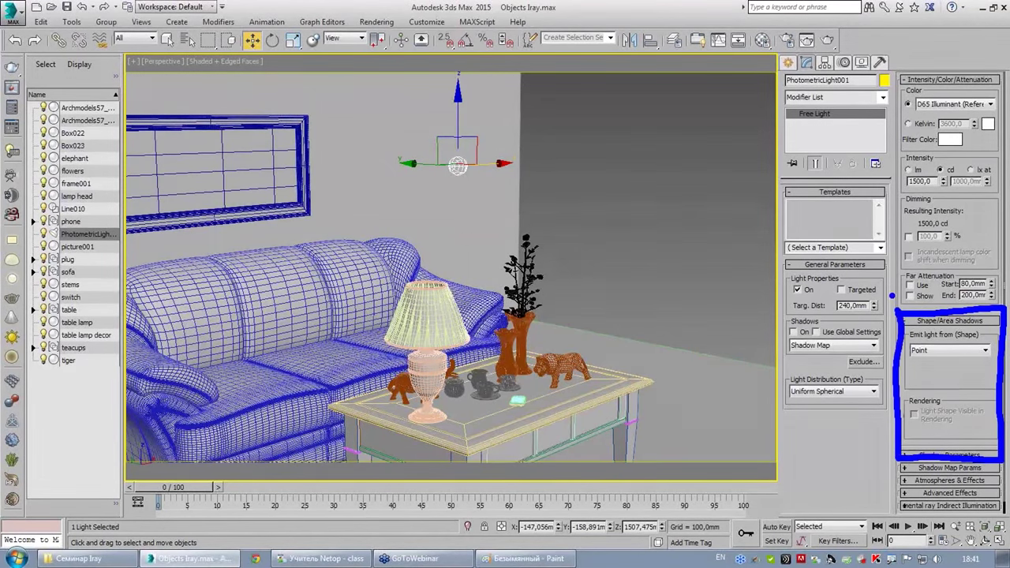
key("Escape")
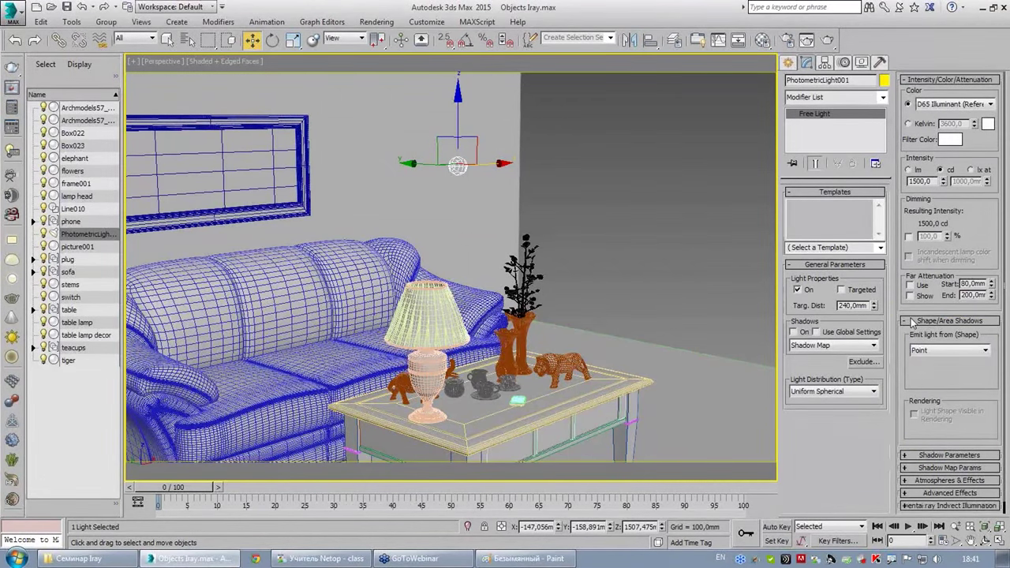
left_click(880, 248)
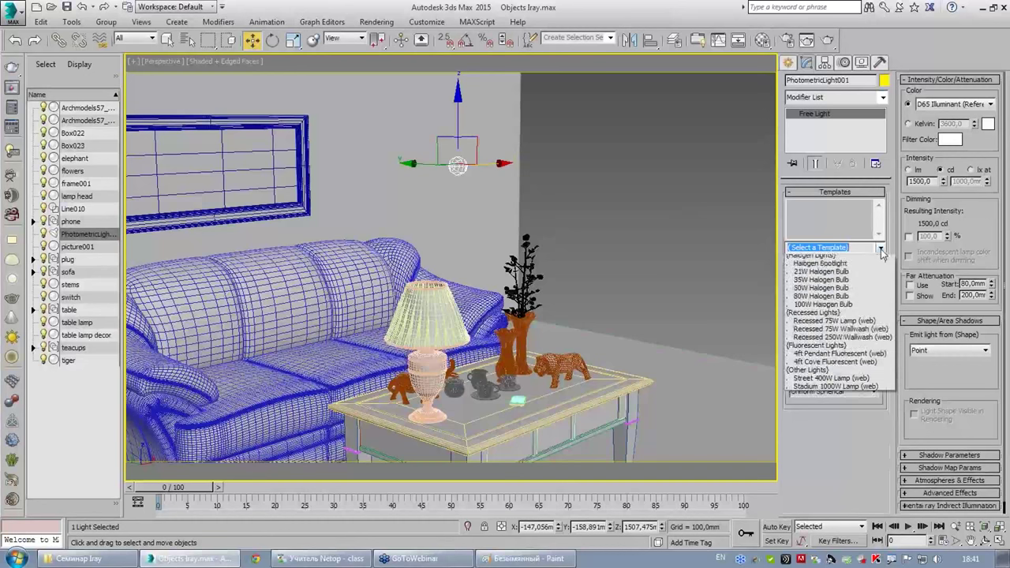
left_click(881, 248)
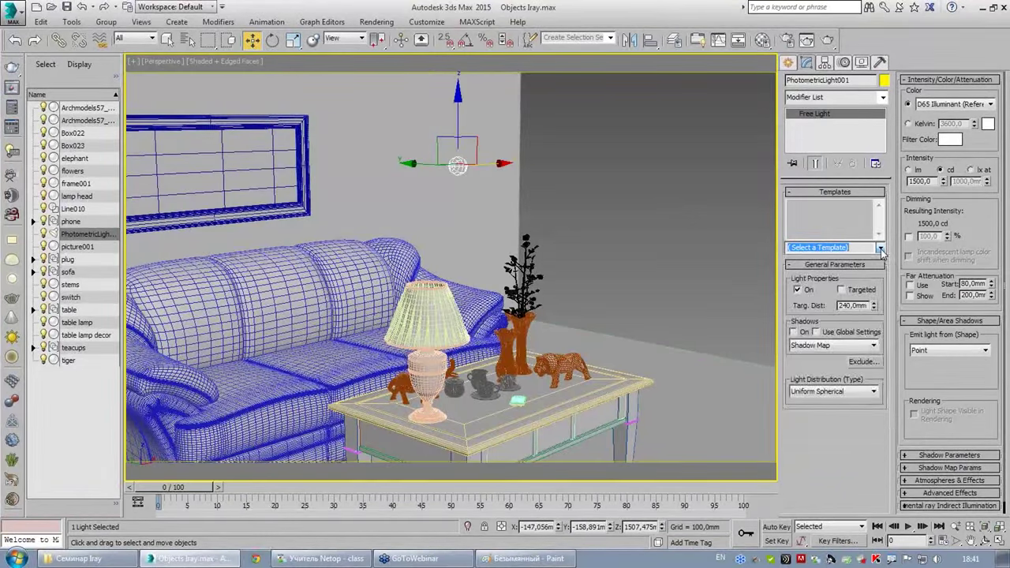
left_click(795, 332)
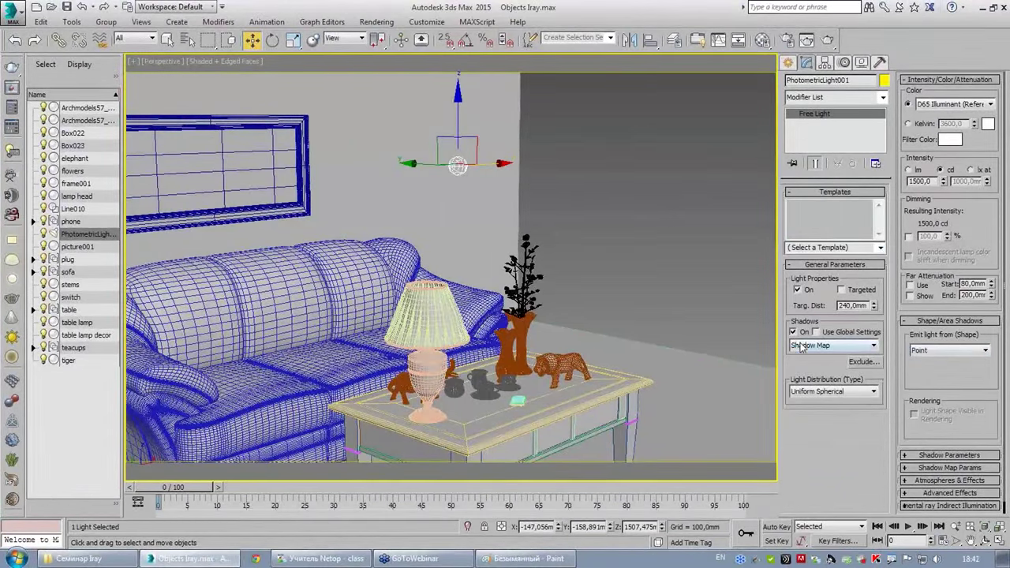
left_click(821, 346)
left_click(816, 396)
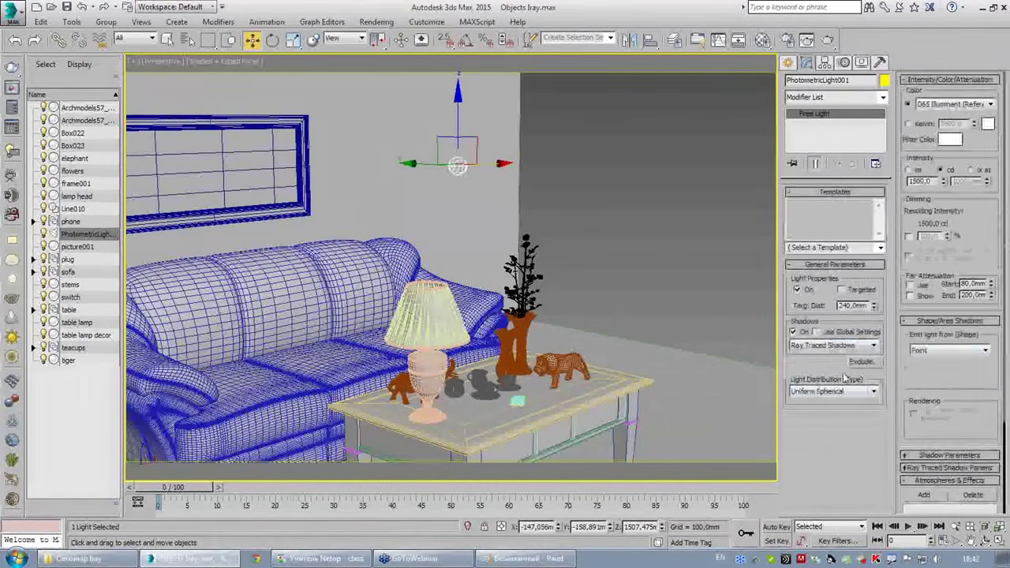
left_click(930, 352)
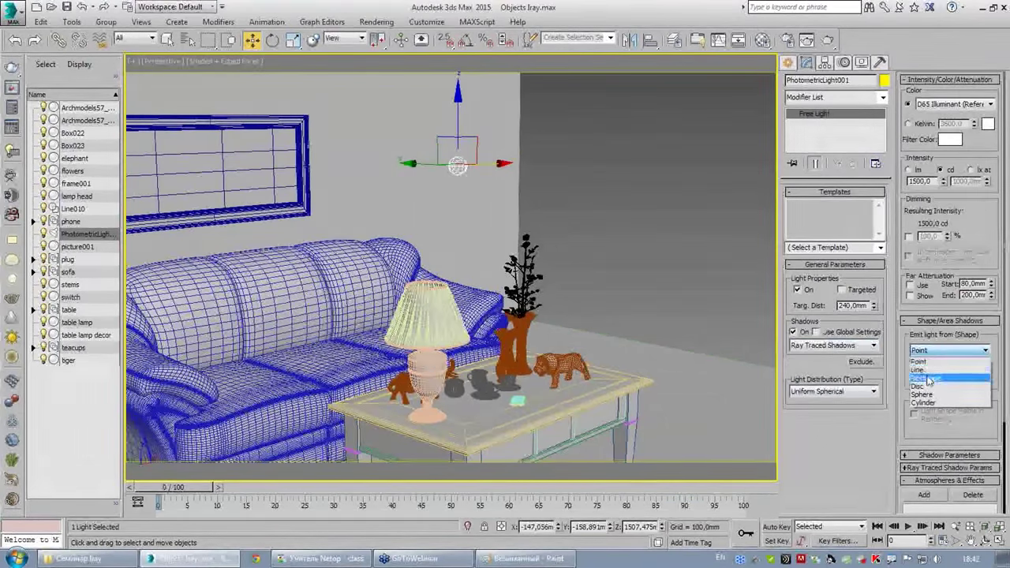
left_click(926, 378)
- Resize the light rectangle to 1439.6 × 1360.3 mm and slide it along X to the right wall
scroll(692, 308, "down", 3)
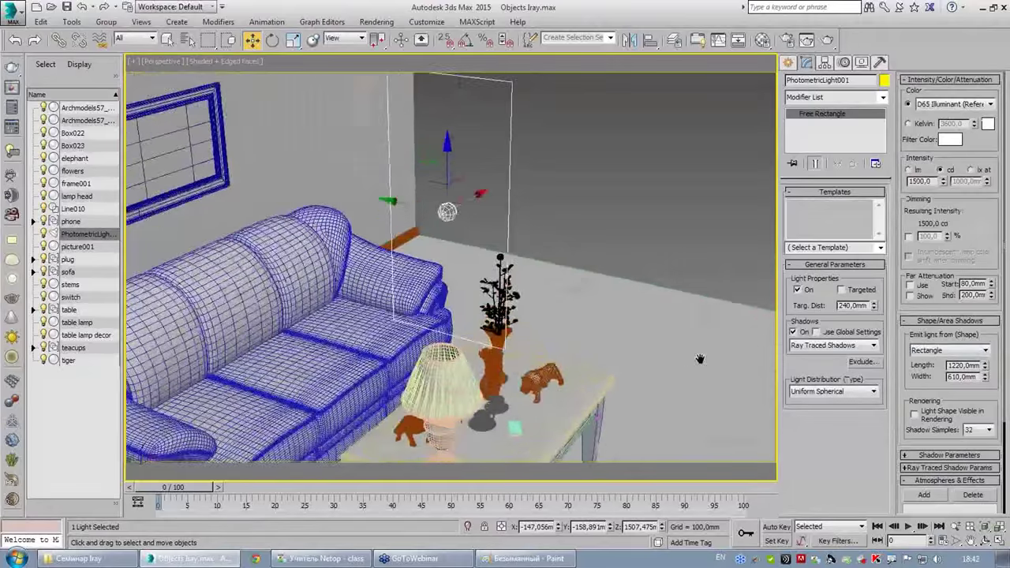
middle_click_drag(692, 308, 647, 331, "alt")
mouse_move(984, 367)
left_mouse_down()
mouse_move(984, 347)
mouse_move(986, 382)
mouse_move(986, 347)
left_mouse_up()
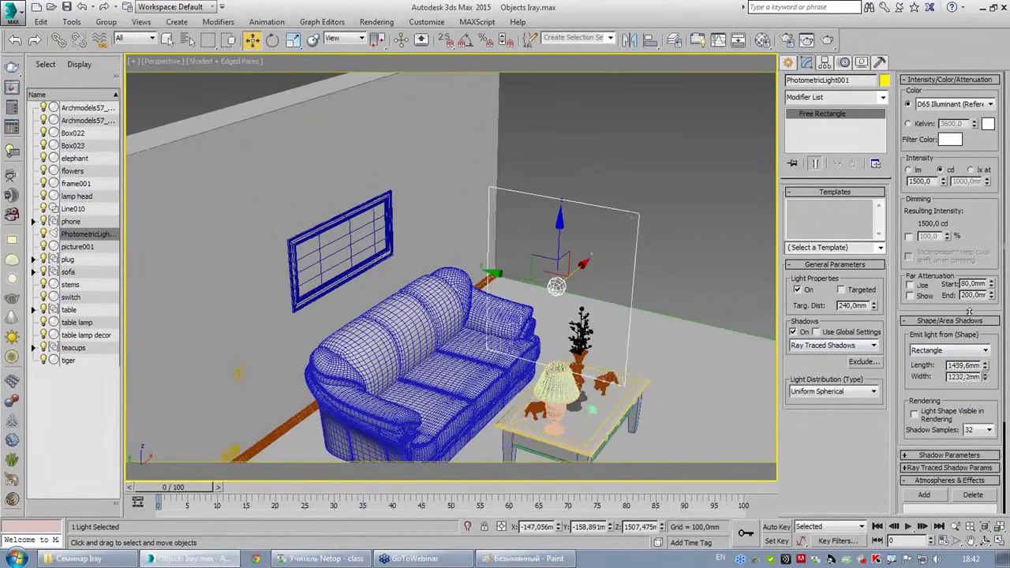
middle_click_drag(450, 276, 505, 276, "alt")
left_click_drag(545, 242, 745, 272)
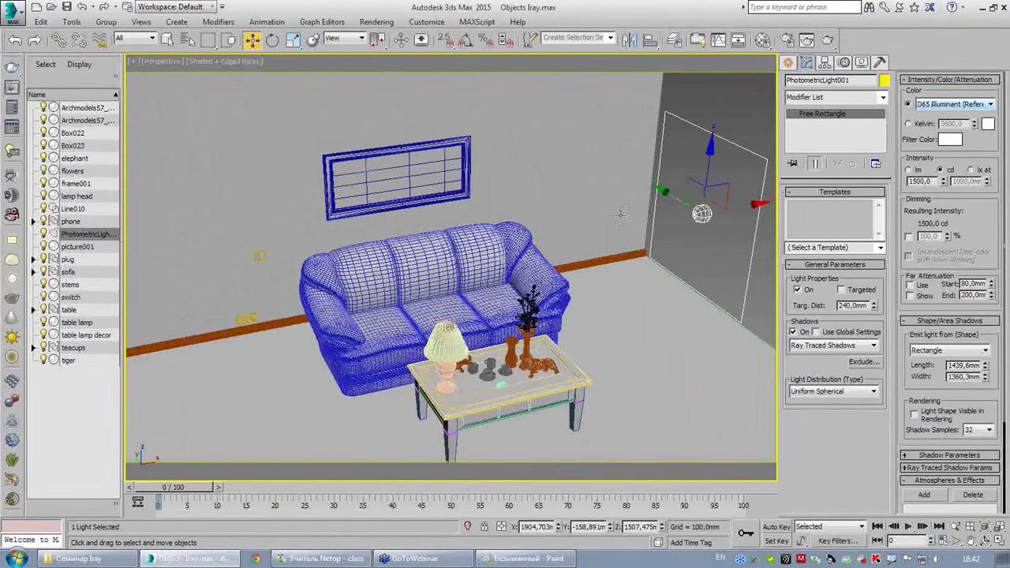
mouse_move(574, 298)
middle_mouse_down("alt")
mouse_move(543, 280)
mouse_move(578, 238)
mouse_move(607, 236)
middle_mouse_up("alt")
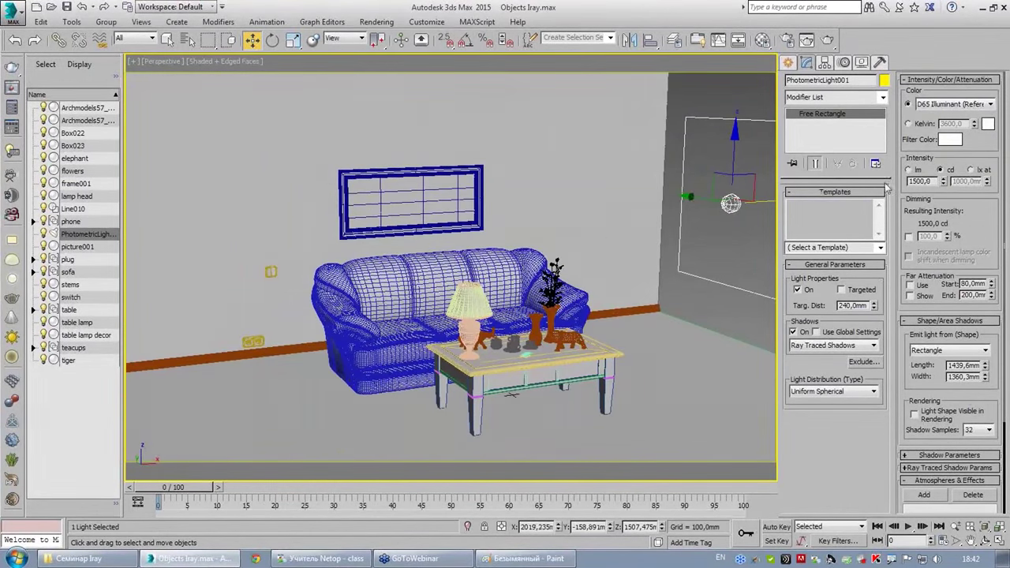
- Run an iray production render of the Perspective view, then close the rendered frame
left_click(830, 39)
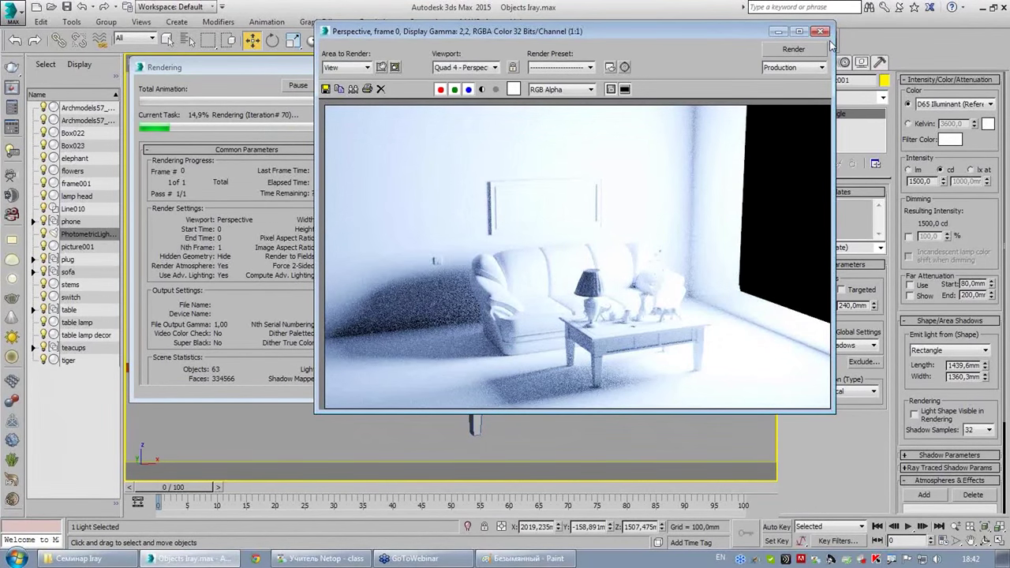
left_click(820, 31)
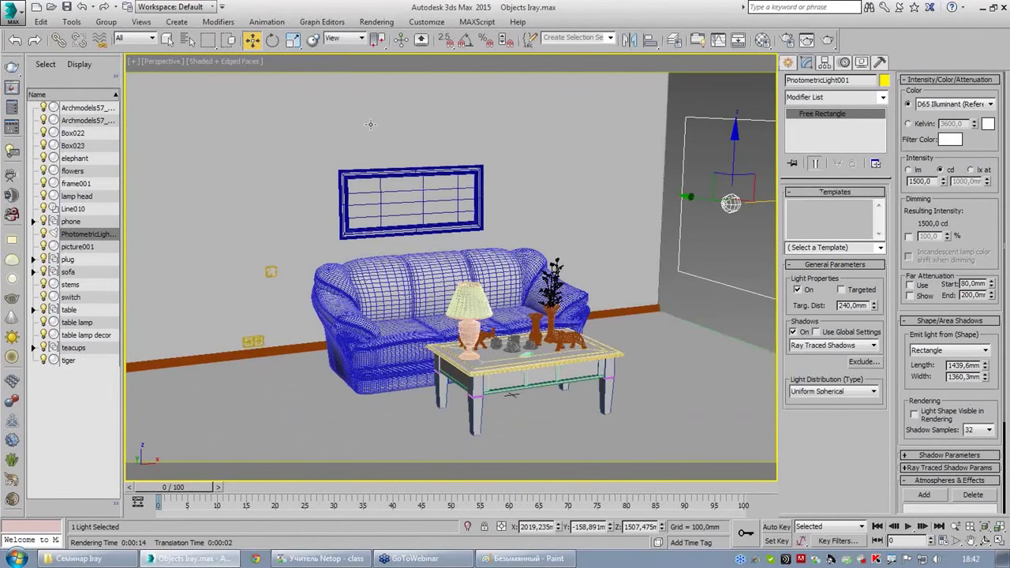
- Nudge the light further right in the Top view and return to a full-size orbited Perspective view
key("alt+w")
scroll(394, 180, "down", 2)
scroll(394, 180, "down", 3)
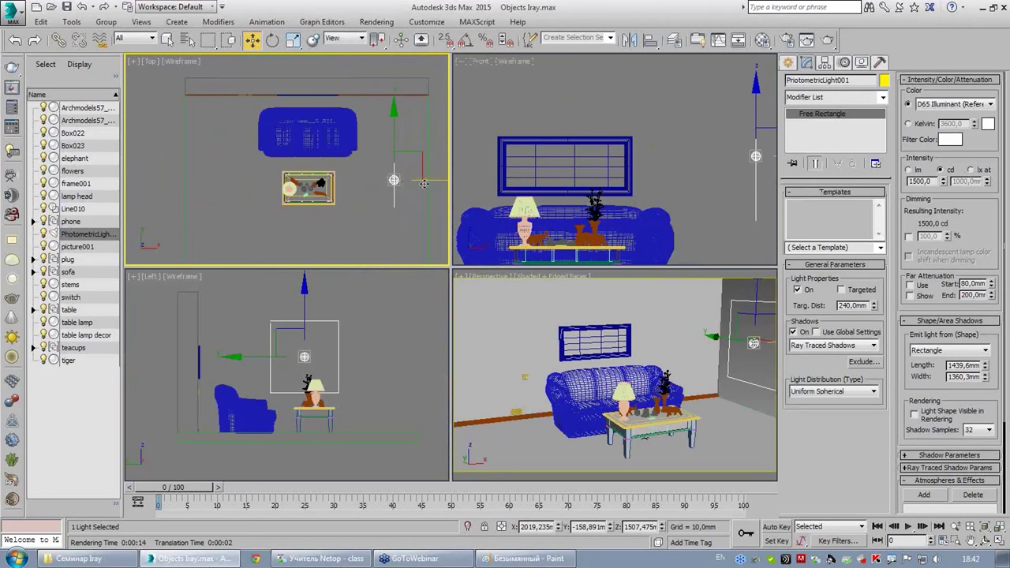
left_click_drag(424, 183, 439, 181)
middle_click(610, 333)
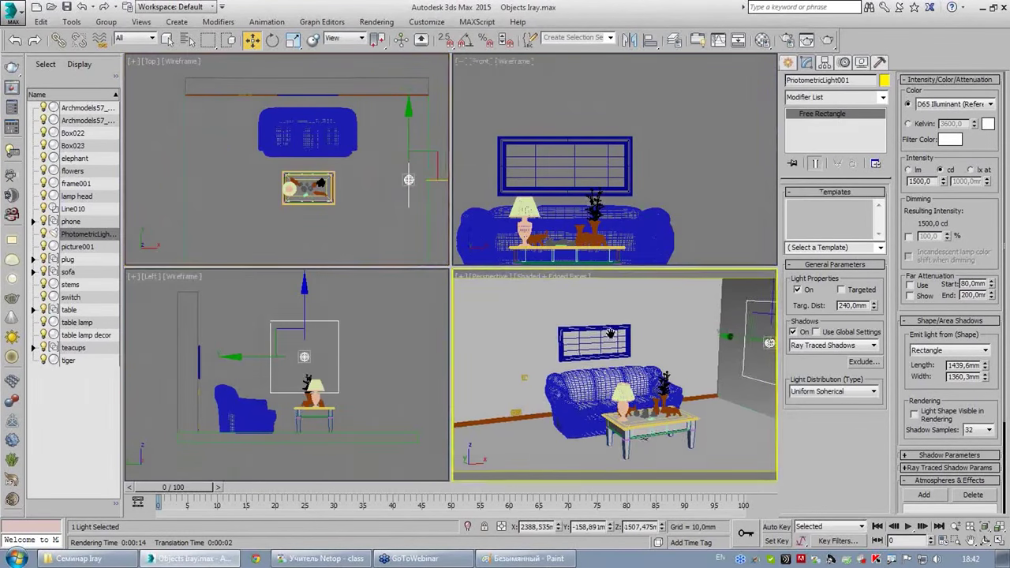
key("alt+w")
left_click_drag(543, 230, 467, 260)
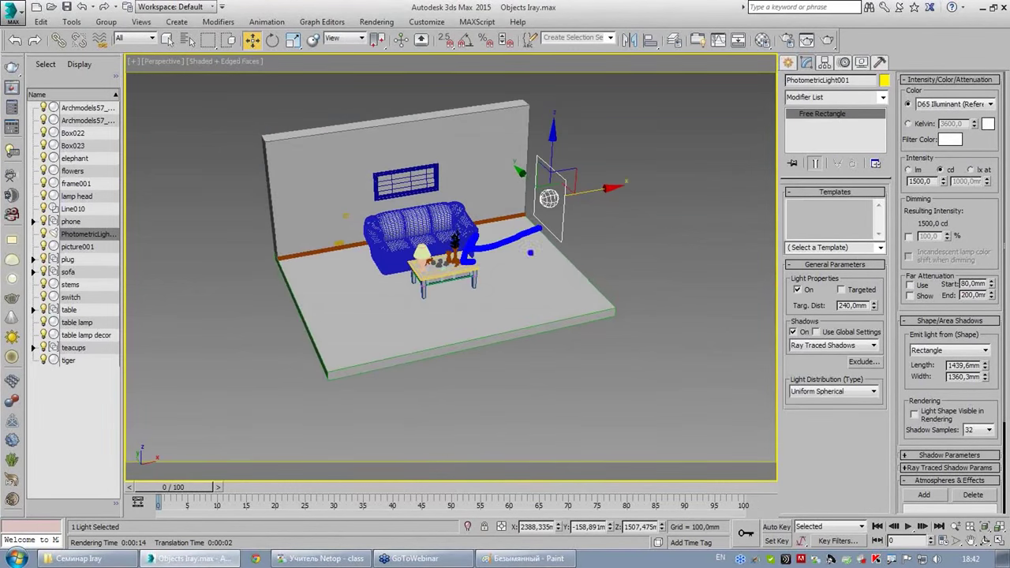
mouse_move(566, 219)
left_mouse_down()
mouse_move(655, 193)
mouse_move(651, 213)
left_mouse_up()
middle_click_drag(651, 213, 548, 231, "alt")
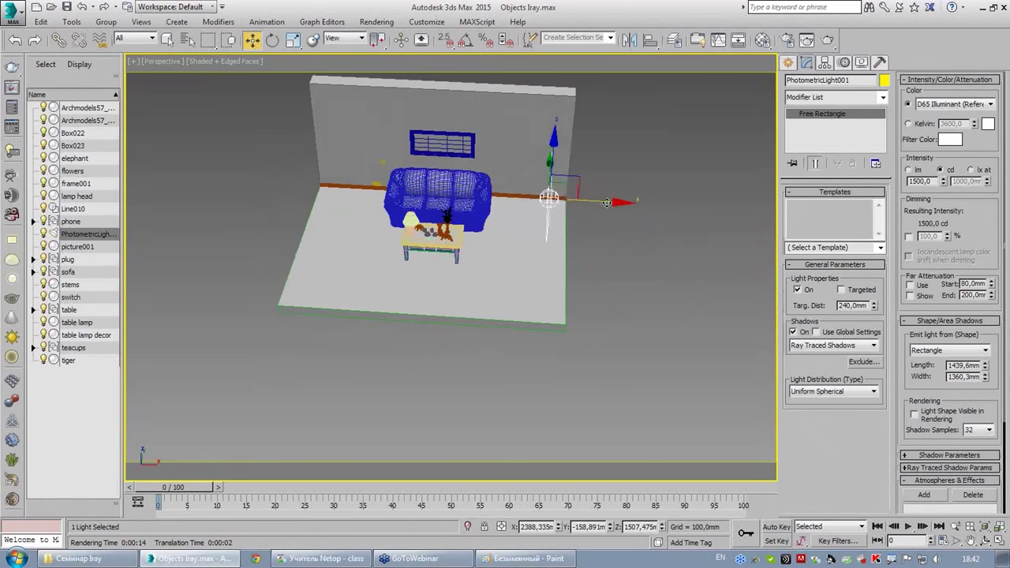
- Start another iray render, close and cancel it, then select Box022
left_click(827, 39)
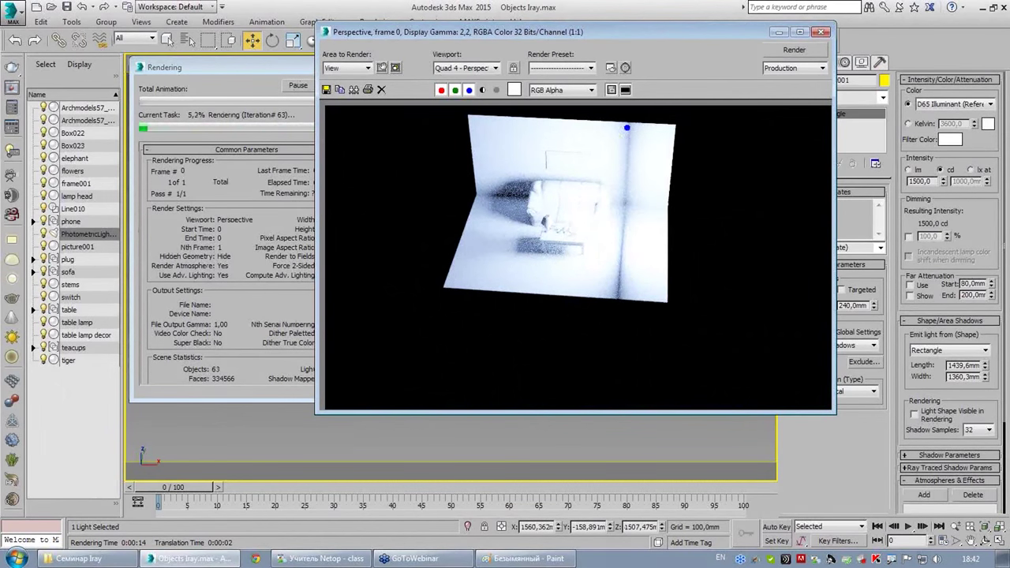
left_click_drag(627, 127, 620, 307)
left_click_drag(652, 237, 693, 230)
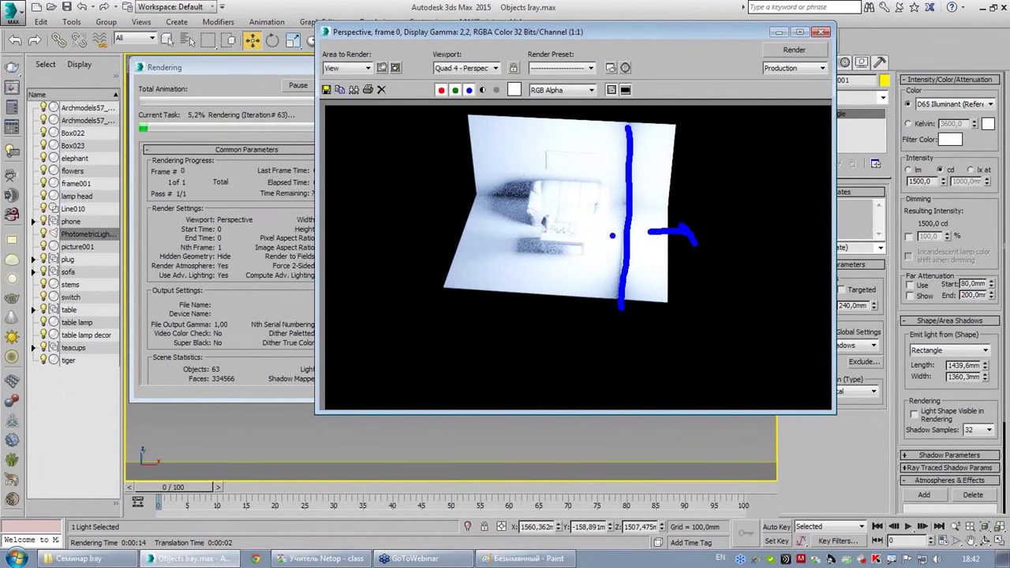
left_click(822, 31)
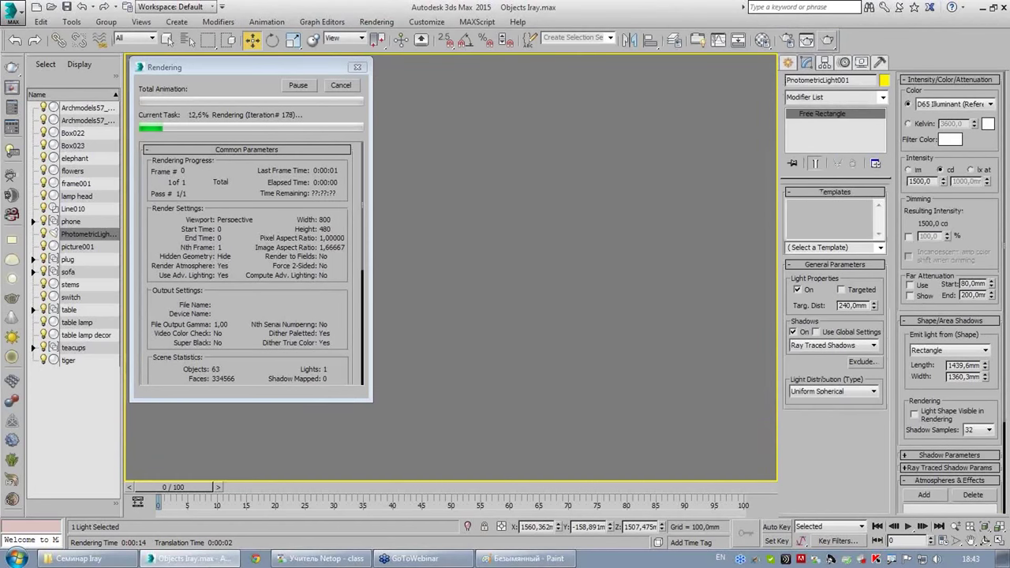
key("Escape")
left_click(550, 157)
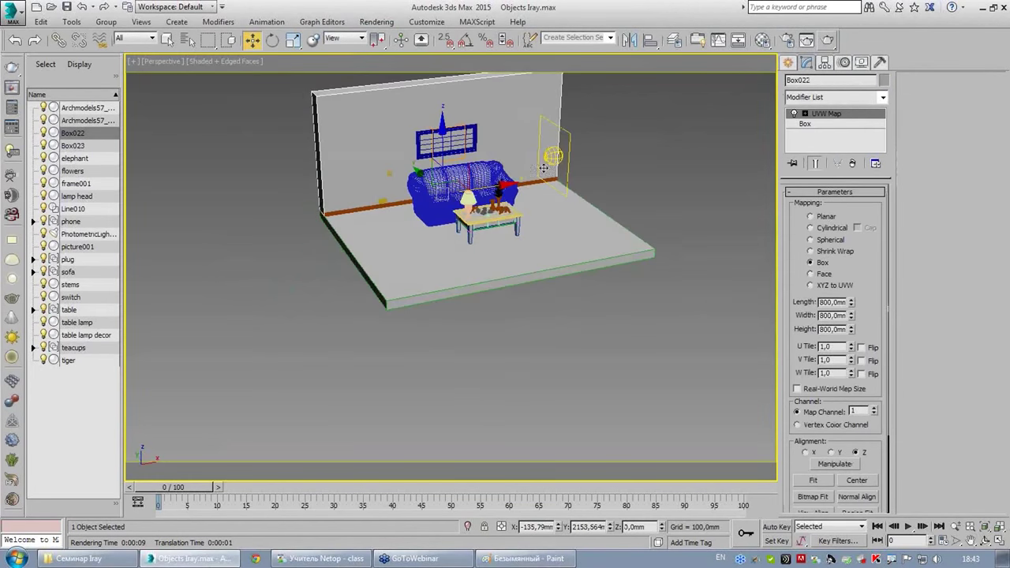
- Shift the rectangle light slightly right and set its intensity to 1000 cd
scroll(550, 157, "up", 5)
left_click_drag(552, 155, 576, 155)
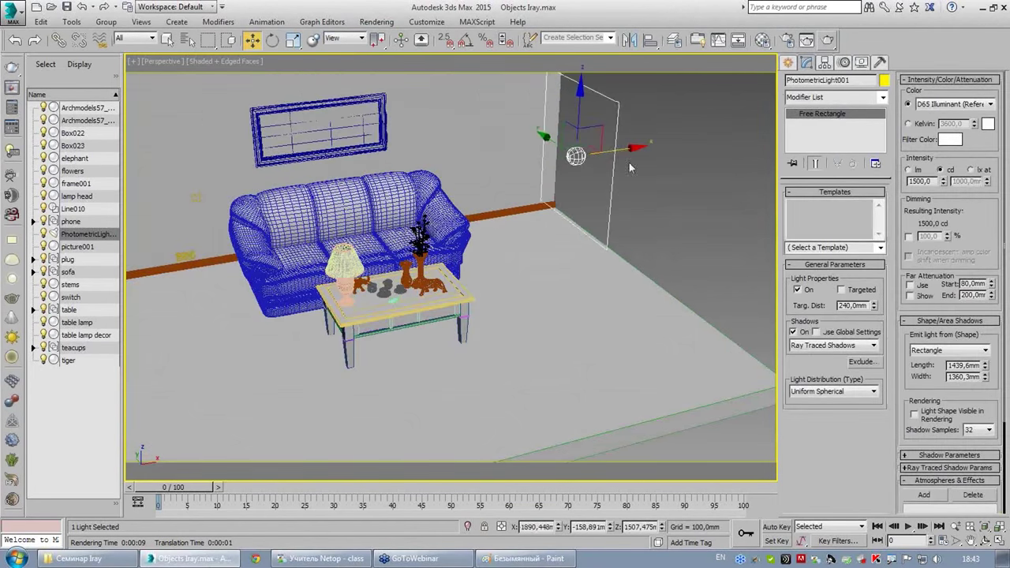
double_click(920, 180)
type("1000")
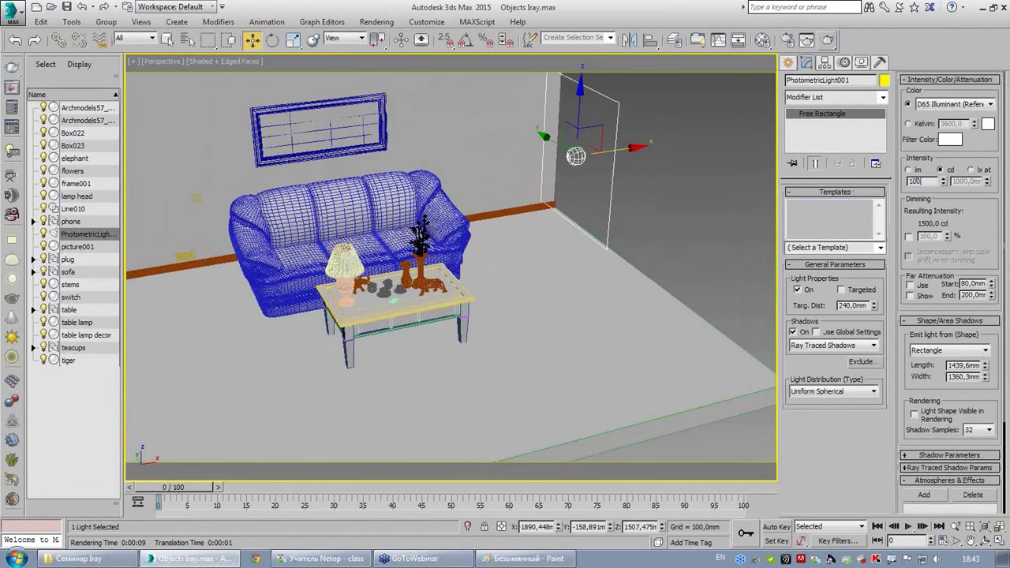
key("Return")
middle_click_drag(641, 146, 520, 231, "alt")
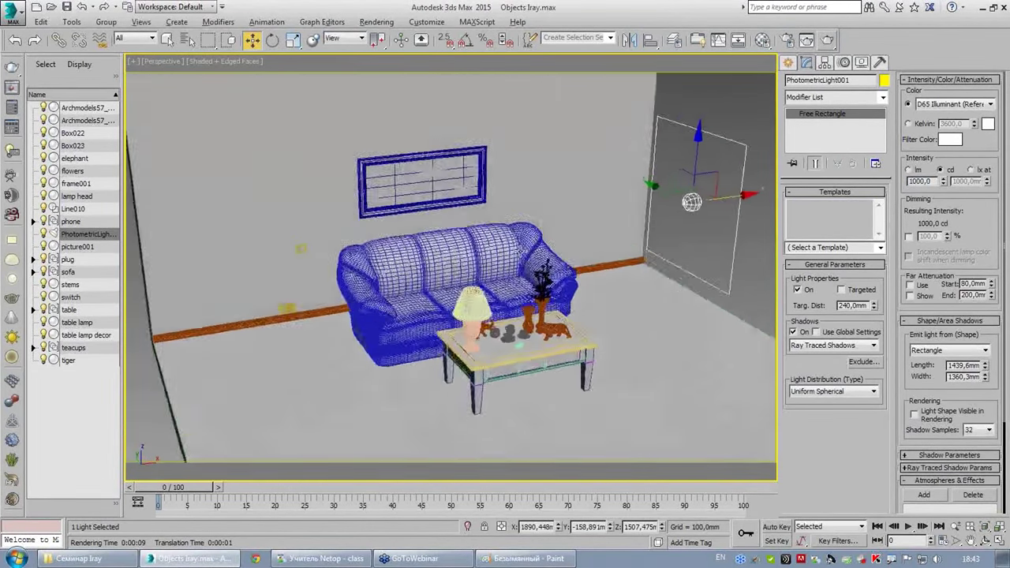
left_click(376, 21)
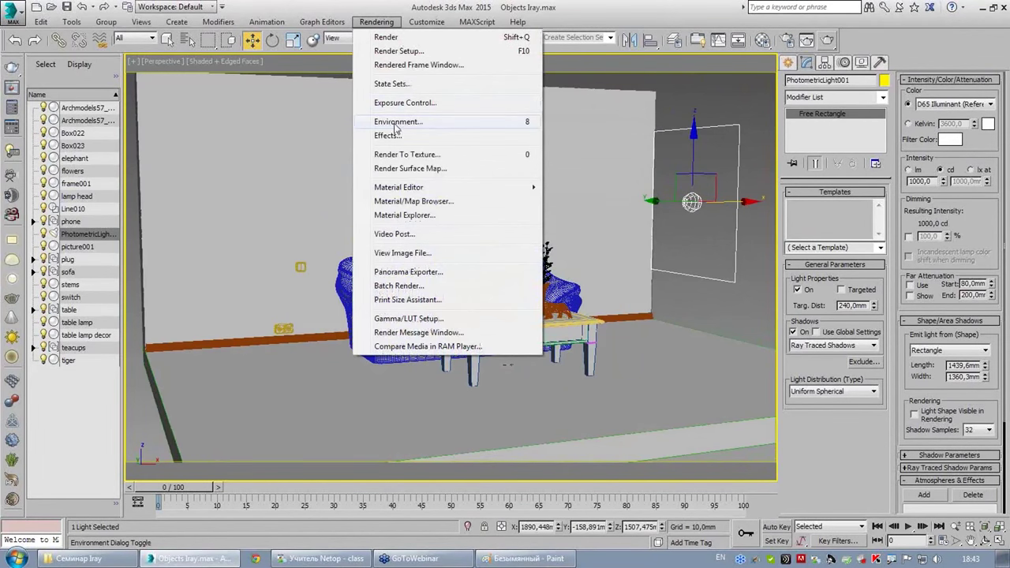
- In Environment's mr Photographic Exposure Control, set EV 4,0, midtones 1,2 and shadows 0,32
left_click(397, 124)
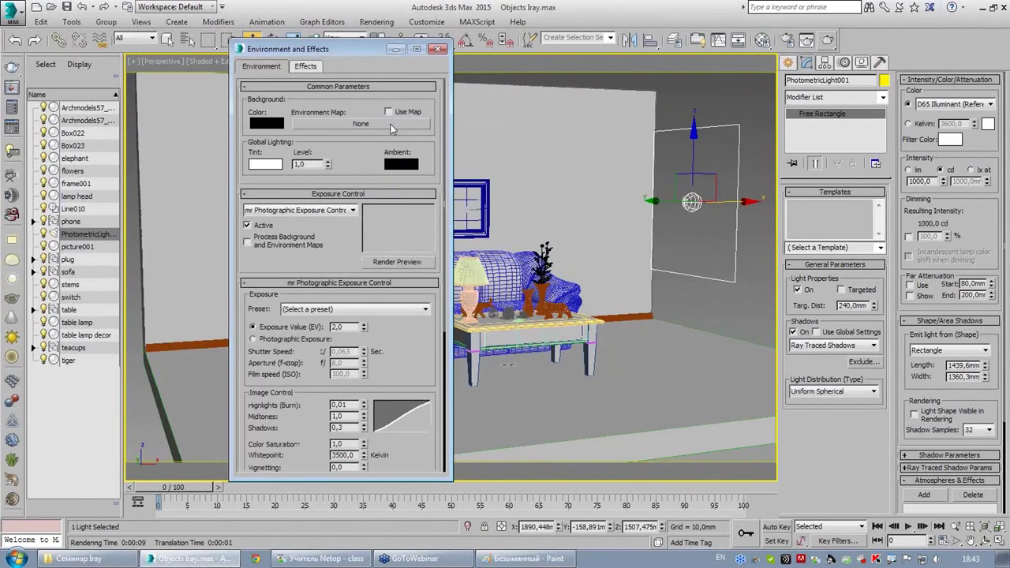
left_click(399, 260)
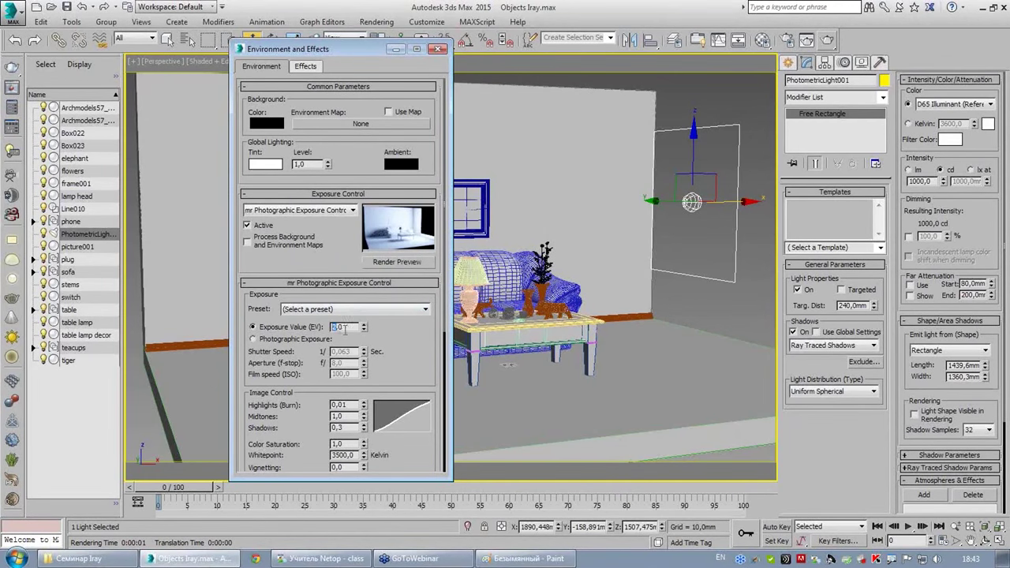
left_click_drag(325, 331, 347, 327)
type("4")
key("Return")
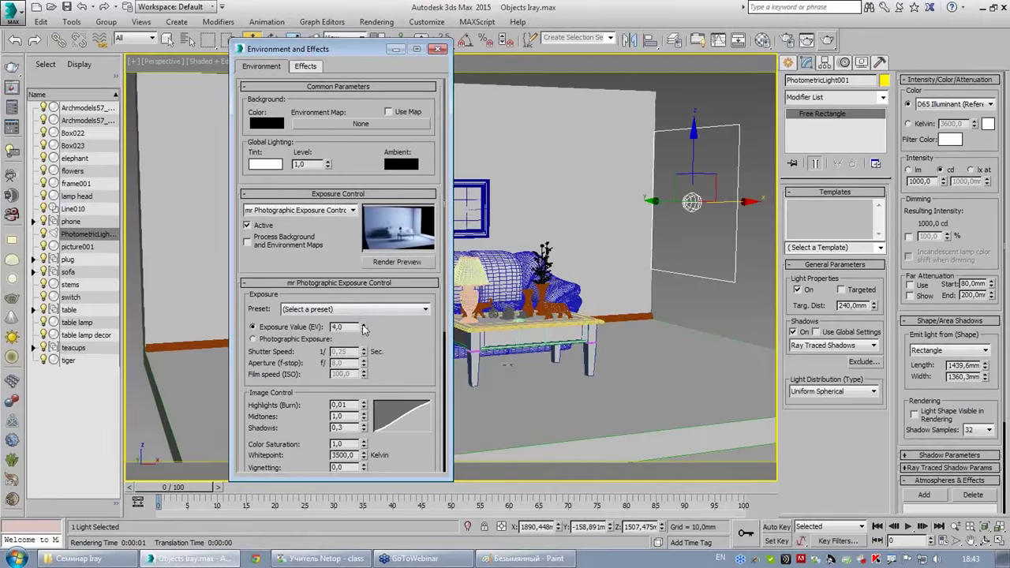
left_click(363, 325)
left_click_drag(363, 330, 362, 332)
scroll(364, 361, "down", 1)
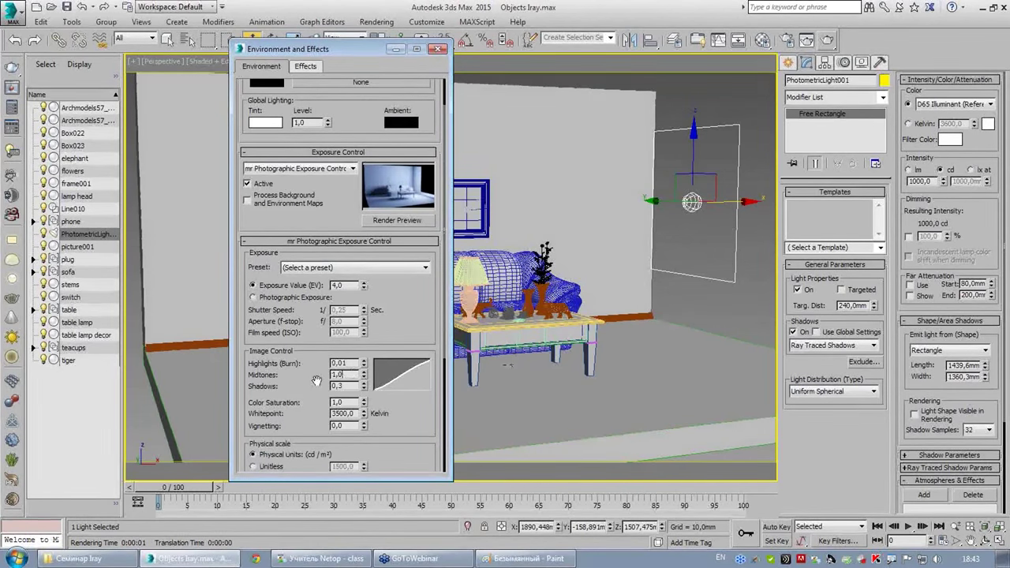
double_click(338, 375)
type("1,2")
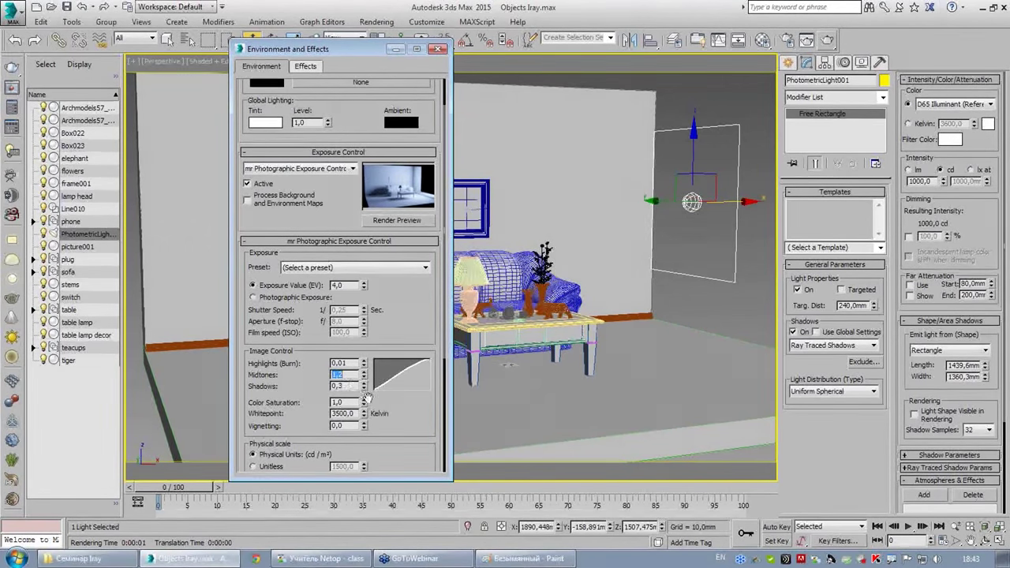
left_click_drag(364, 385, 365, 388)
- Try whitepoints of 6500, 3500 and 5000 K before settling on 4200 K
scroll(367, 356, "down", 2)
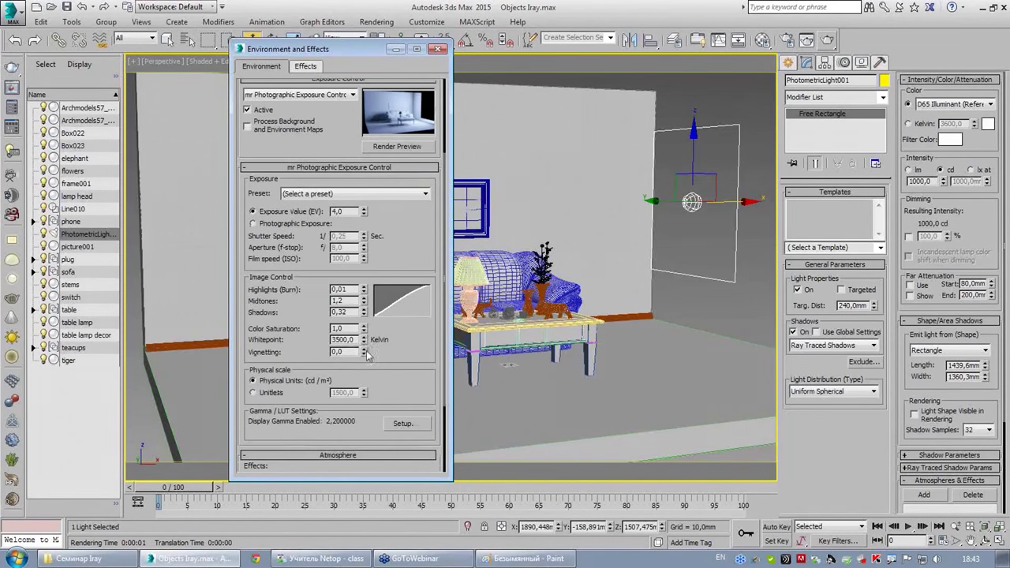
double_click(348, 340)
type("65")
key("Return")
type("3500")
key("Return")
type("50")
key("Return")
type("4200")
key("Return")
- Close Environment and Effects, zoom the Perspective view and run an iray production render
left_click(437, 48)
scroll(503, 237, "up", 3)
scroll(503, 237, "up", 3)
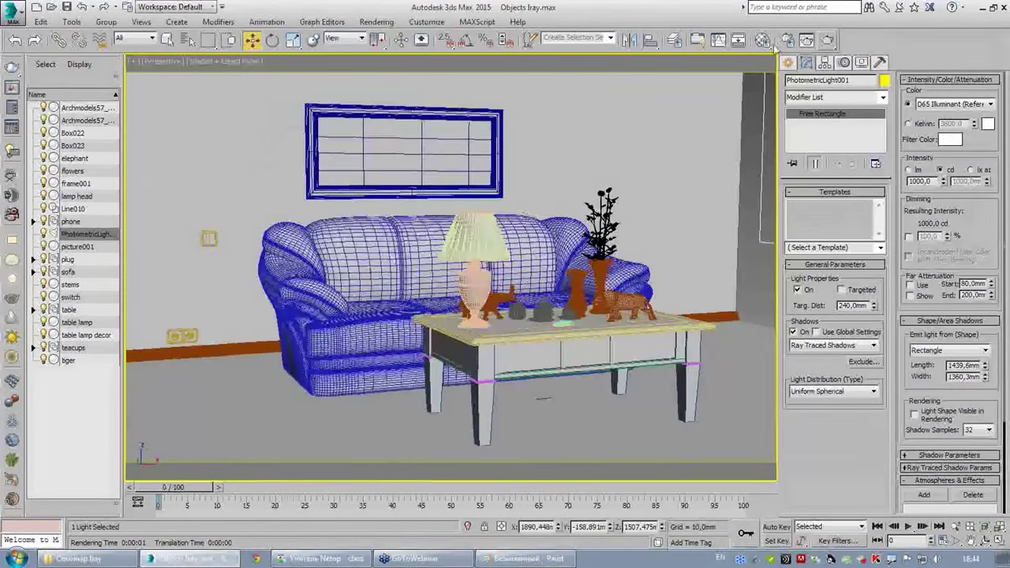
left_click(830, 41)
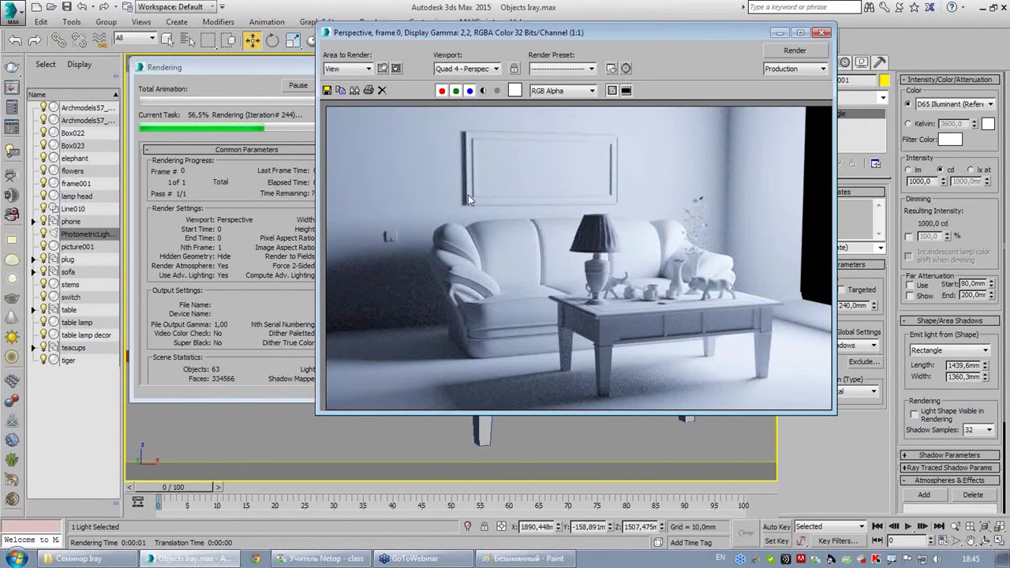
left_click(298, 124)
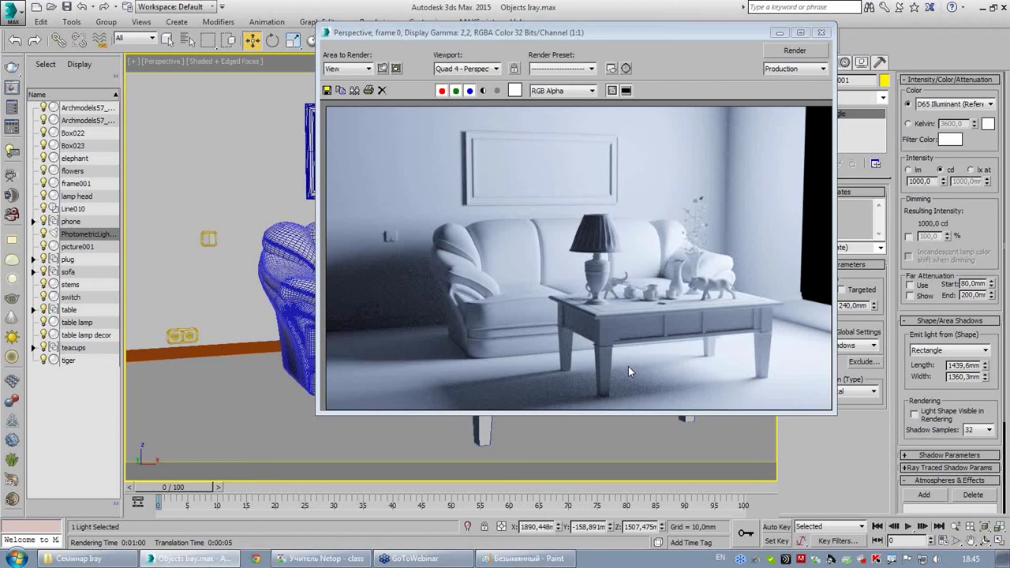
- Close the render and show iray's Time, Iterations and Unlimited duration options in Render Setup
left_click(821, 32)
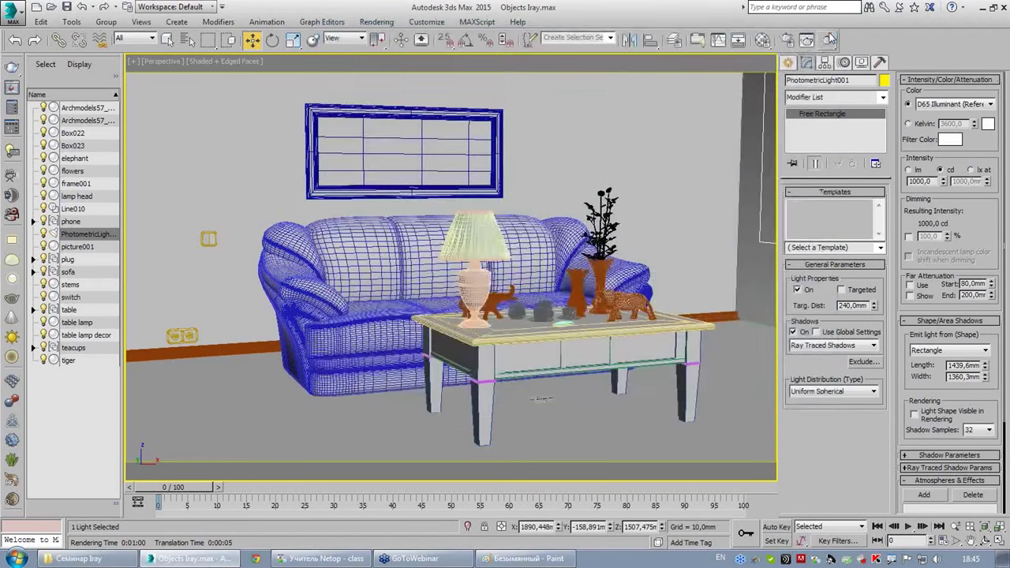
left_click(786, 41)
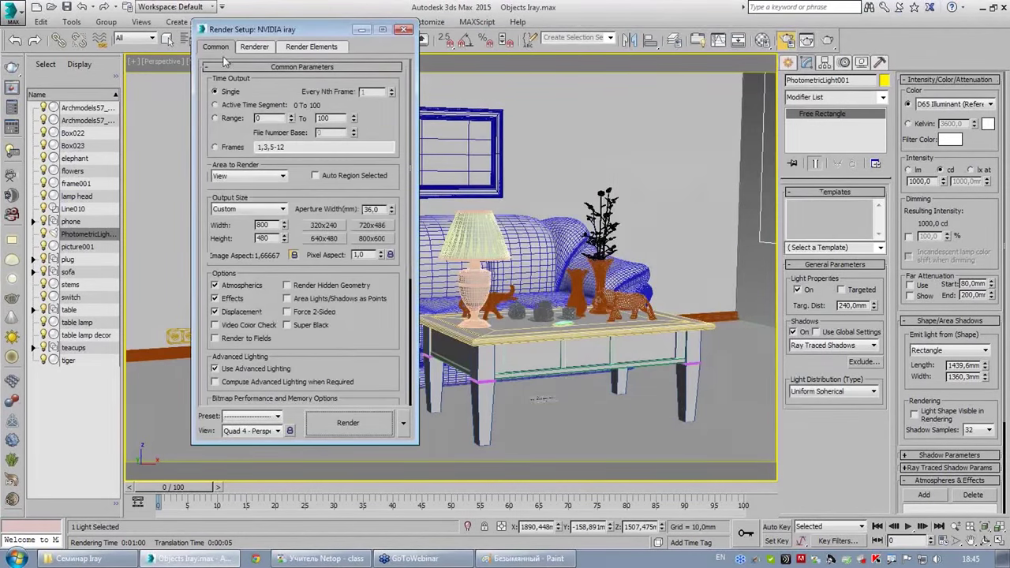
left_click(256, 49)
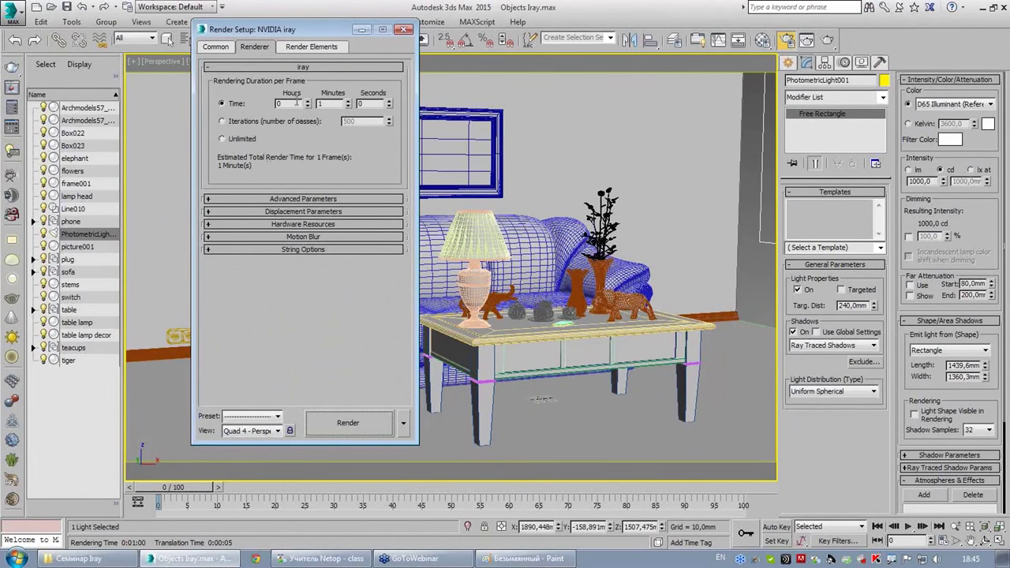
mouse_move(276, 91)
left_mouse_down()
mouse_move(281, 115)
mouse_move(339, 113)
mouse_move(379, 92)
left_mouse_up()
mouse_move(329, 124)
left_mouse_down()
mouse_move(395, 127)
mouse_move(363, 110)
mouse_move(330, 128)
left_mouse_up()
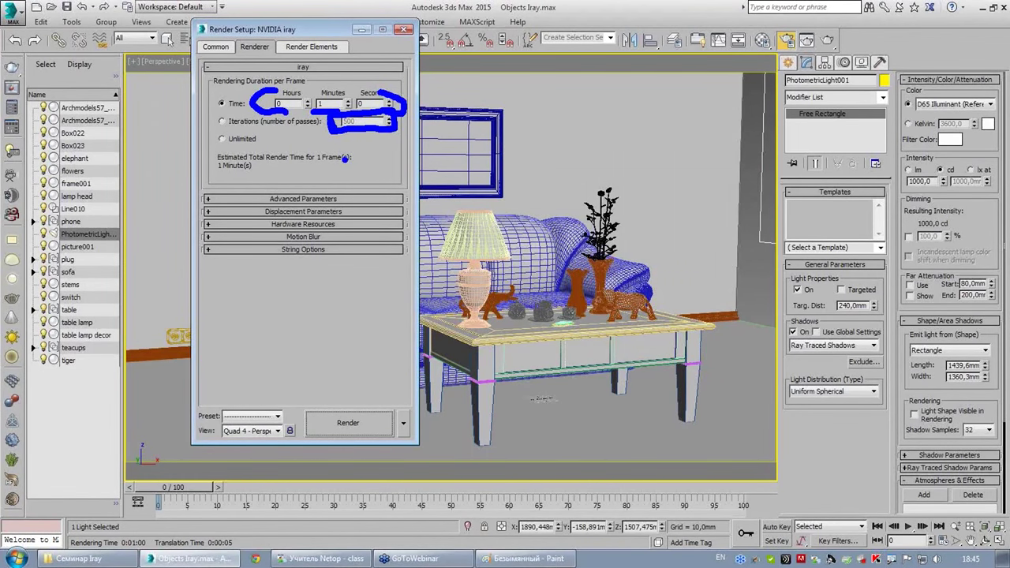
mouse_move(255, 152)
left_mouse_down()
mouse_move(207, 127)
mouse_move(264, 148)
left_mouse_up()
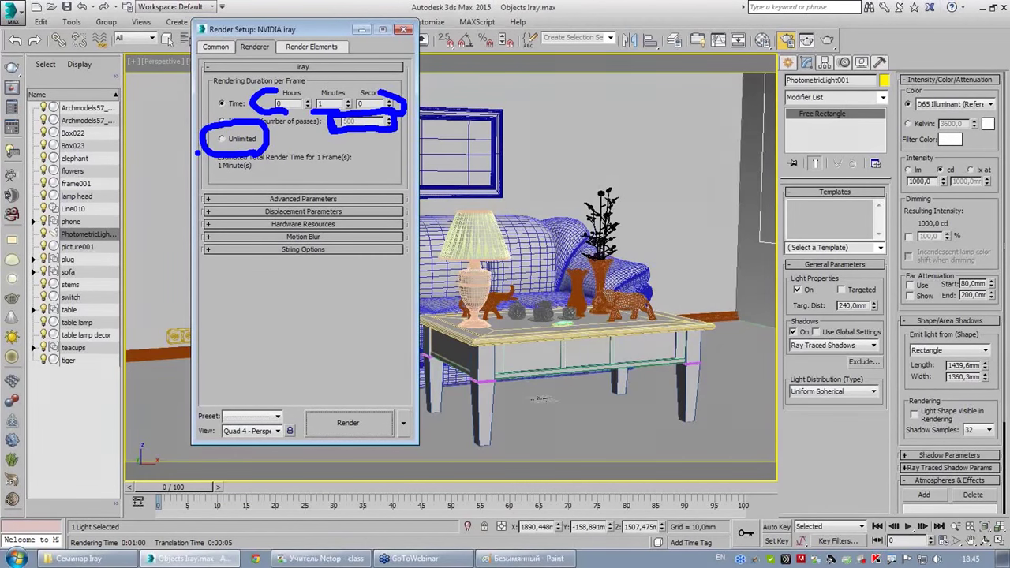
- Expand iray Advanced Parameters, review the caustic sampler and light shadow settings, then close Render Setup
left_click(312, 198)
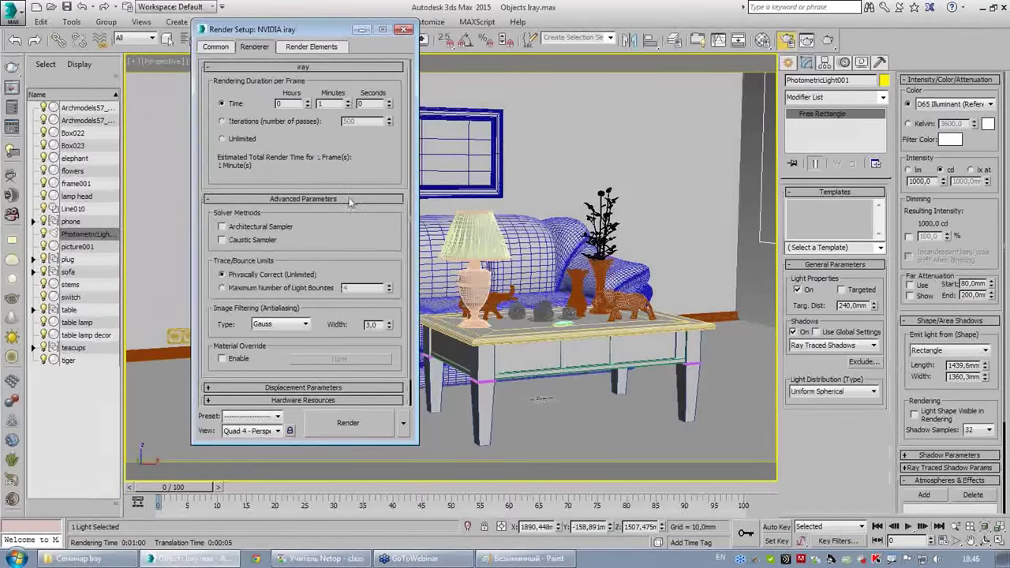
mouse_move(302, 253)
left_mouse_down()
mouse_move(218, 257)
mouse_move(304, 261)
left_mouse_up()
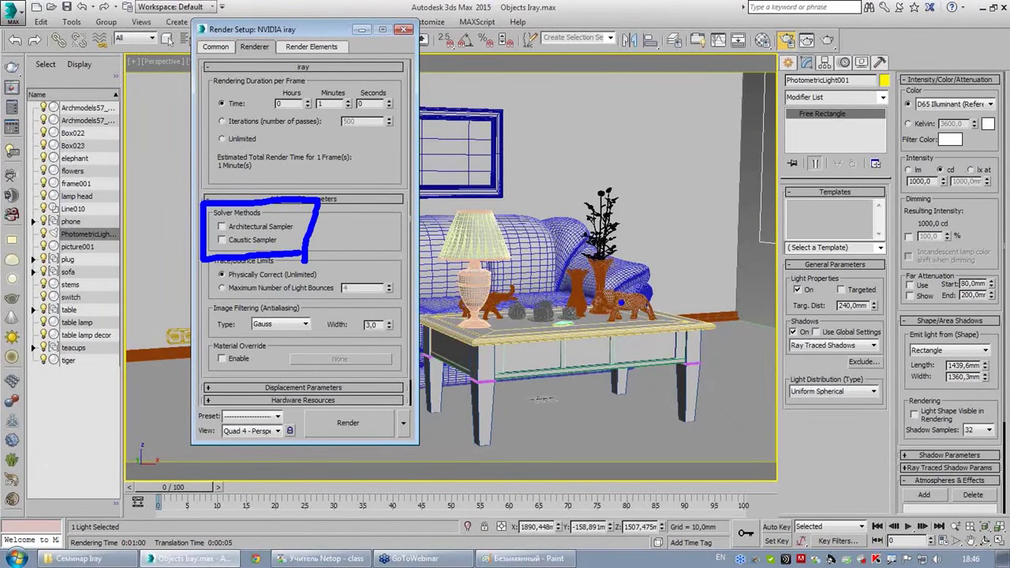
mouse_move(964, 430)
left_mouse_down()
mouse_move(899, 442)
mouse_move(1002, 402)
mouse_move(933, 455)
left_mouse_up()
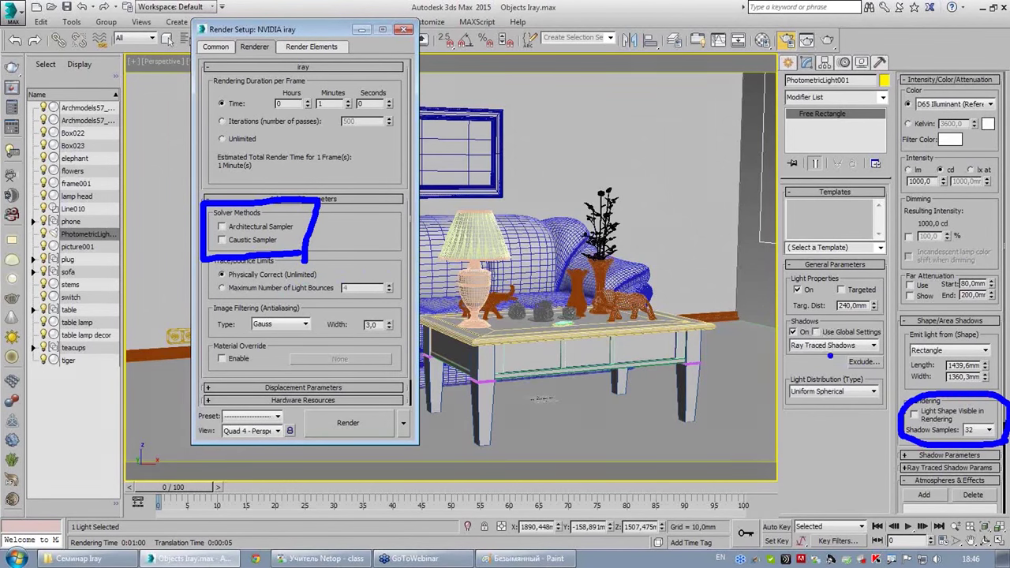
mouse_move(825, 339)
left_mouse_down()
mouse_move(789, 351)
mouse_move(825, 347)
left_mouse_up()
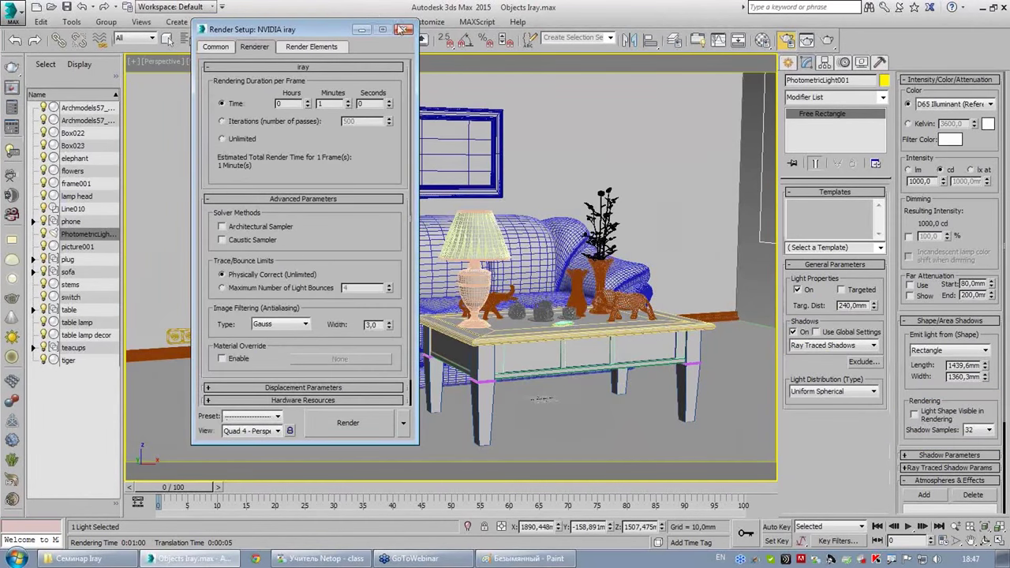
left_click(404, 29)
- In the top view, add a second free photometric light and raise it above the sofa near the picture
key("alt+w")
left_click(788, 63)
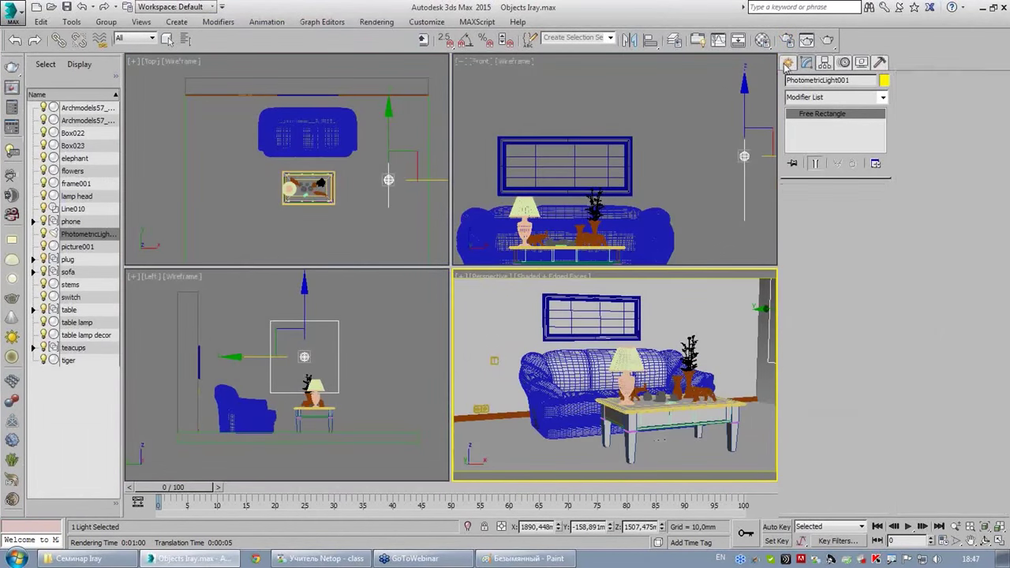
left_click(299, 185)
scroll(310, 157, "up", 3)
scroll(310, 157, "up", 3)
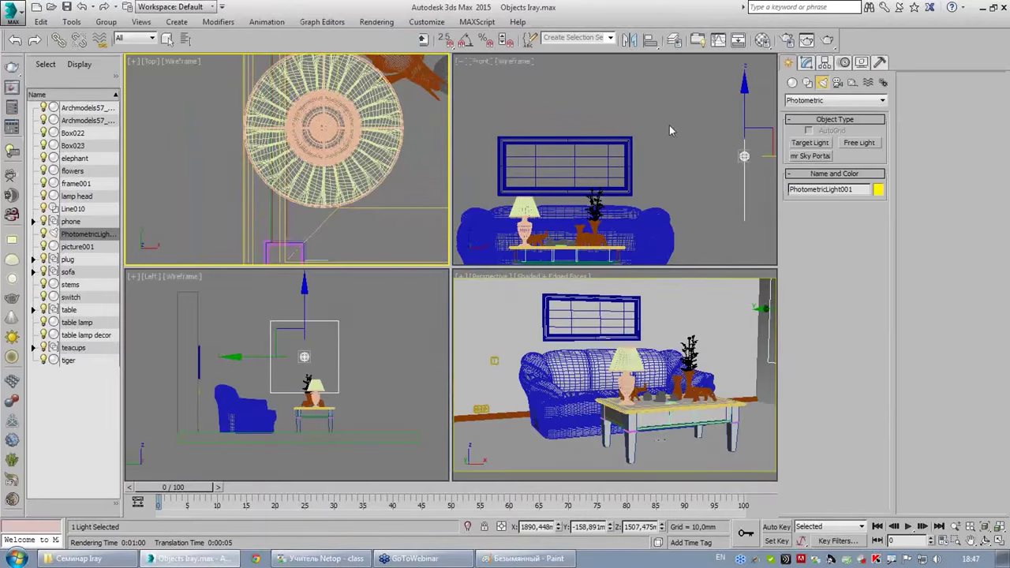
left_click(859, 143)
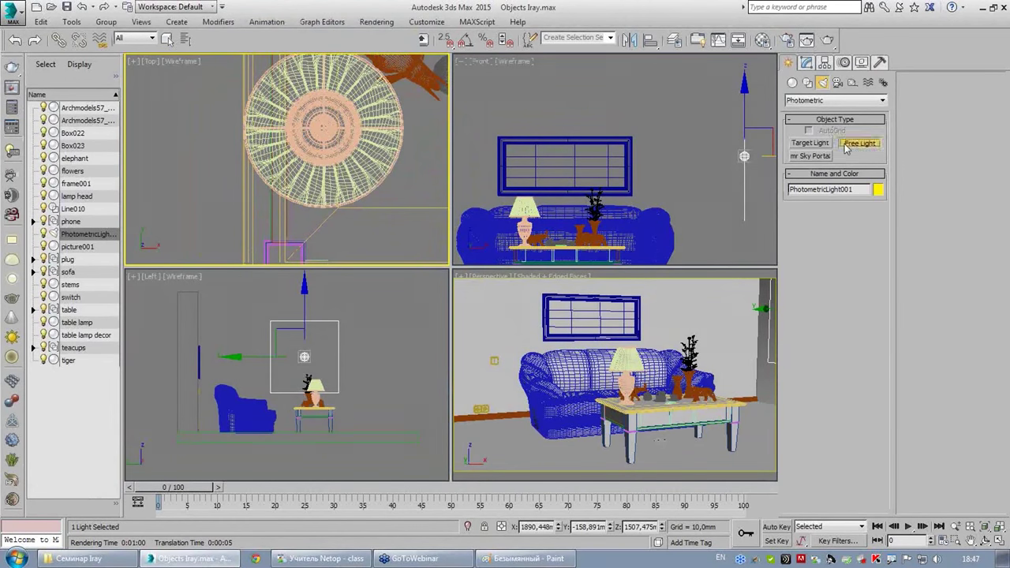
left_click(325, 128)
scroll(539, 219, "up", 2)
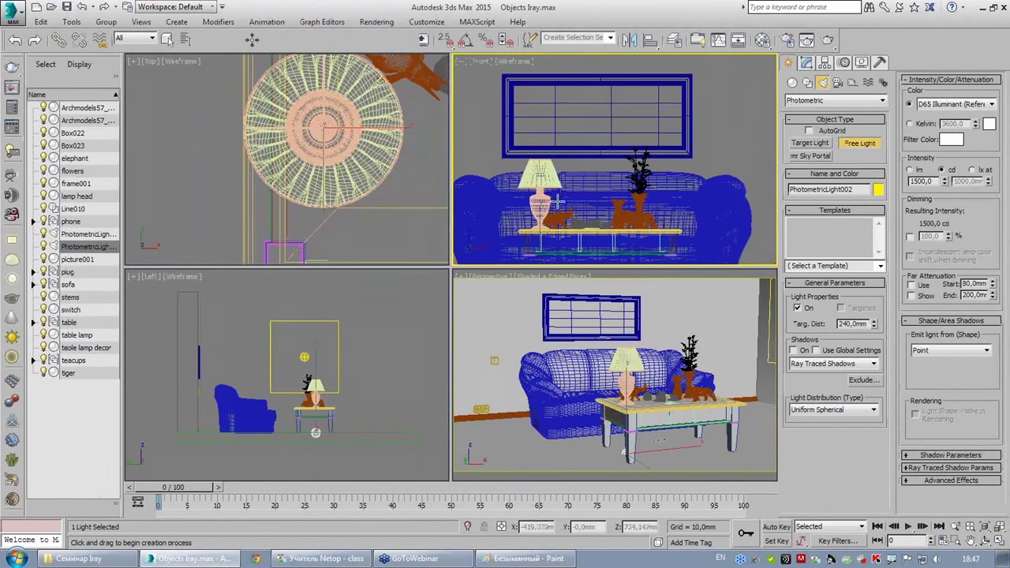
right_click(539, 219)
left_click_drag(539, 219, 537, 72)
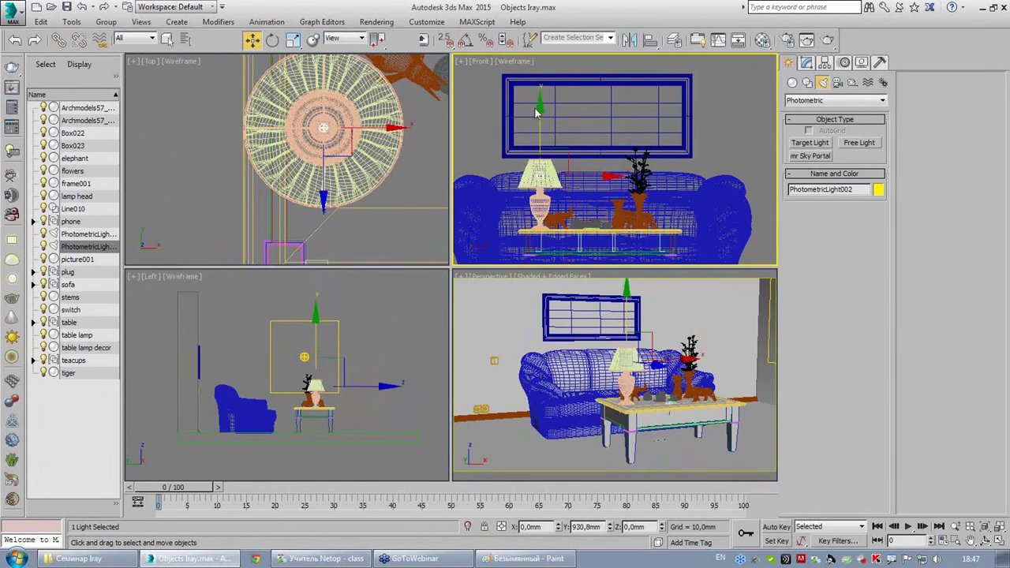
- Maximize the Perspective view and bring up Render Setup
right_click(584, 317)
key("alt+w")
scroll(584, 317, "down", 2)
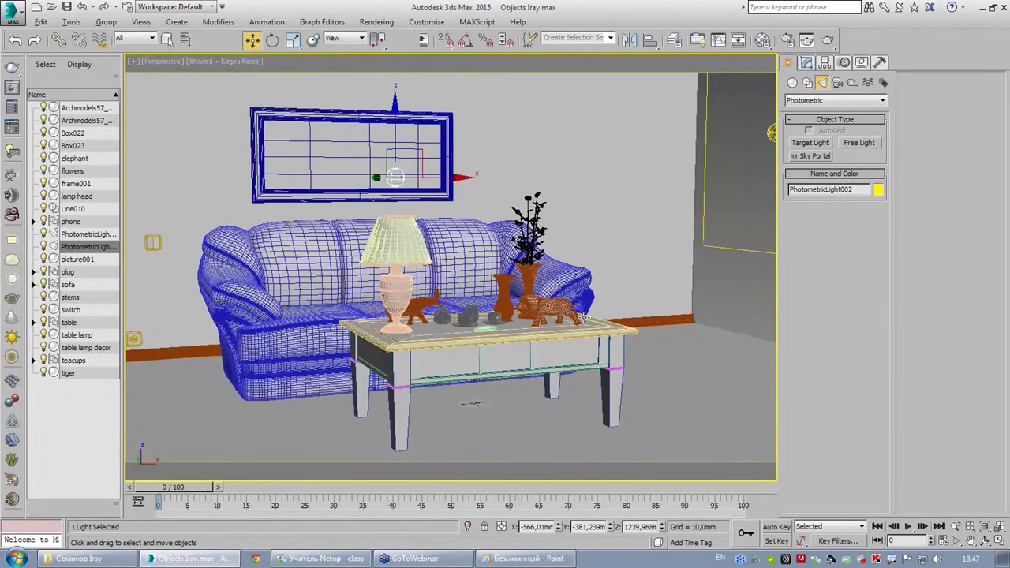
left_click(786, 40)
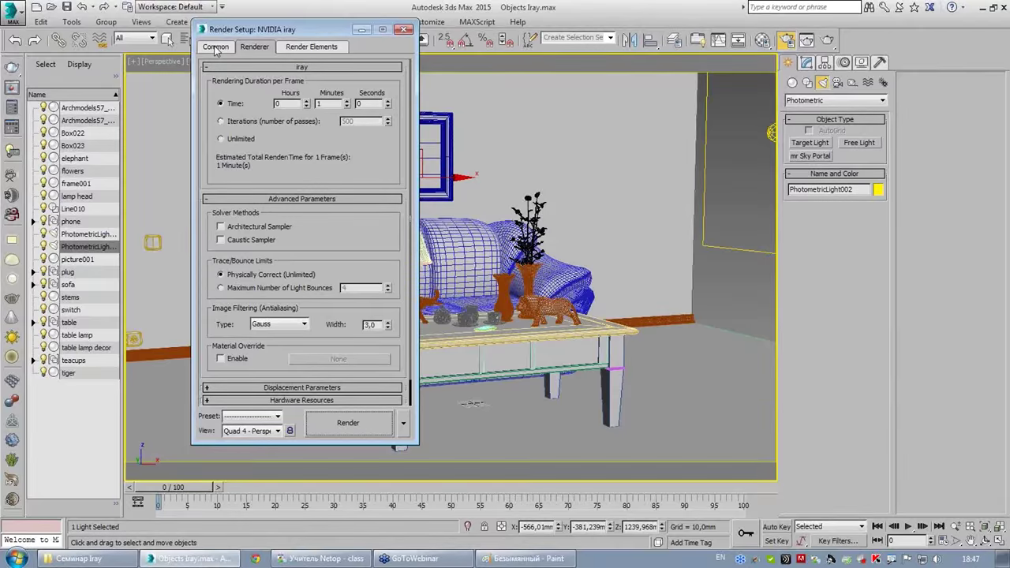
- On the Common tab, set the Render button mode to ActiveShade under Assign Renderer
left_click(216, 48)
scroll(331, 308, "down", 3)
scroll(311, 372, "down", 3)
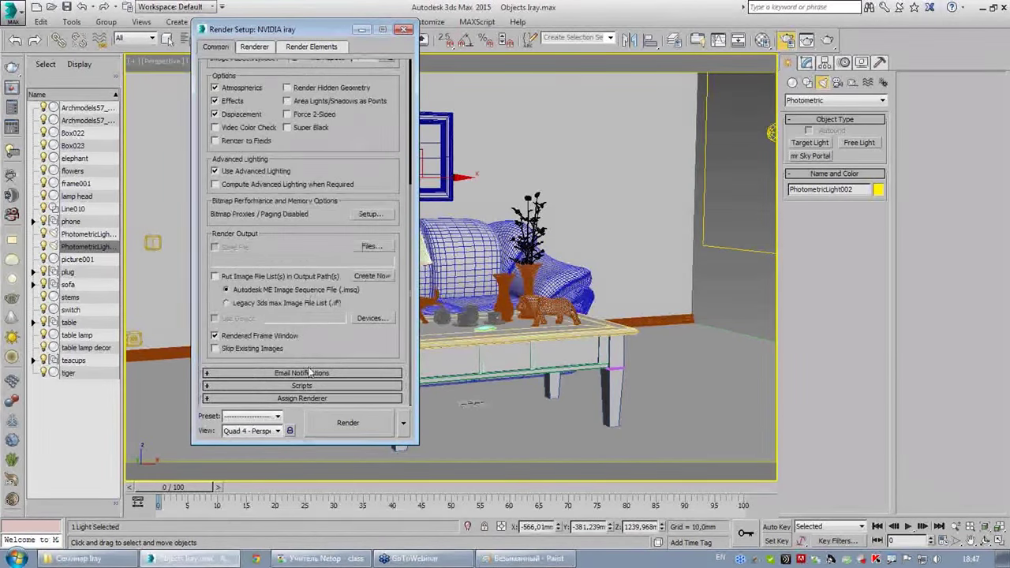
left_click(325, 399)
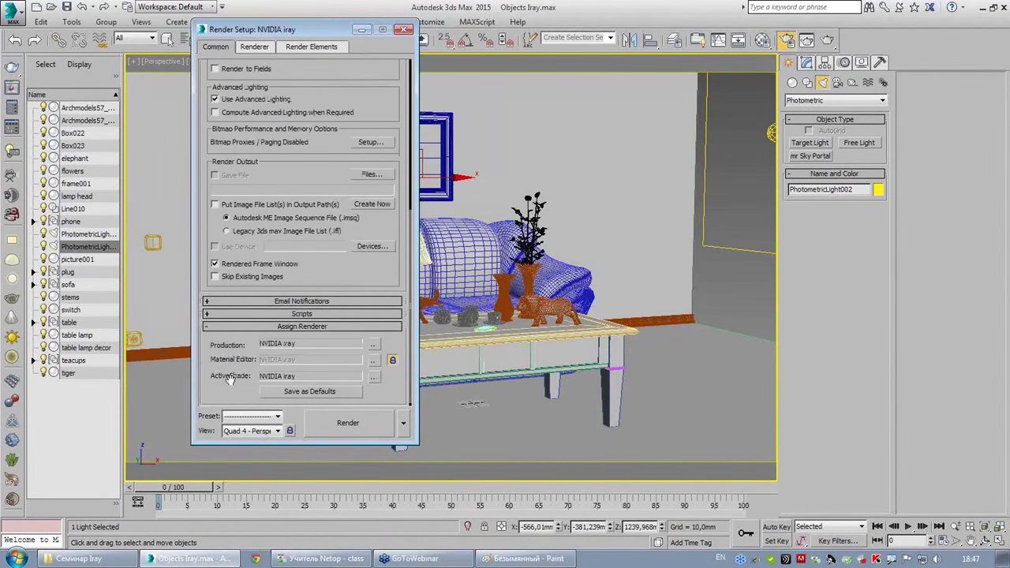
left_click(403, 423)
left_click(433, 474)
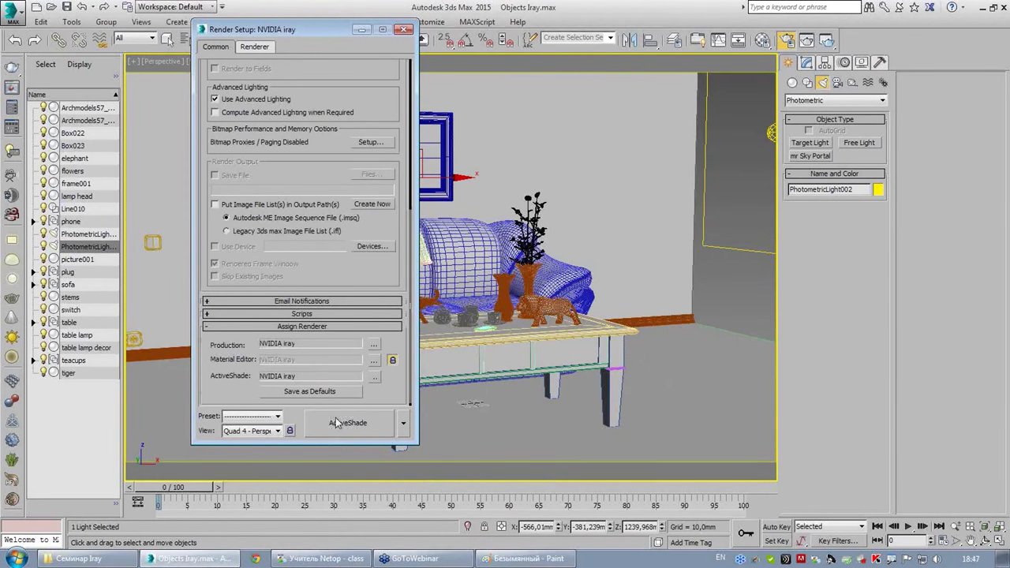
- Launch the ActiveShade preview, position its window, and close Render Setup
left_click(344, 424)
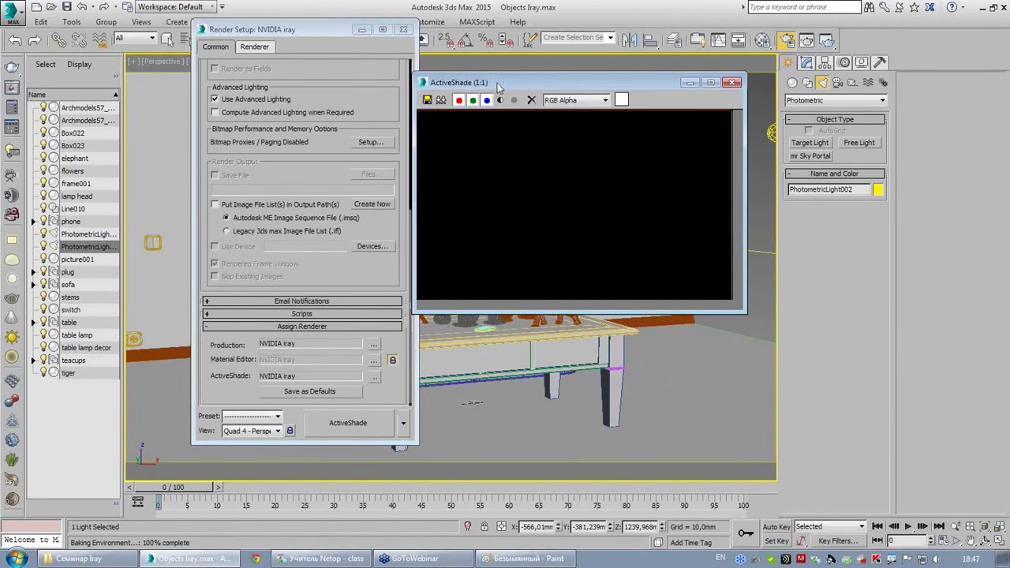
left_click_drag(498, 87, 622, 31)
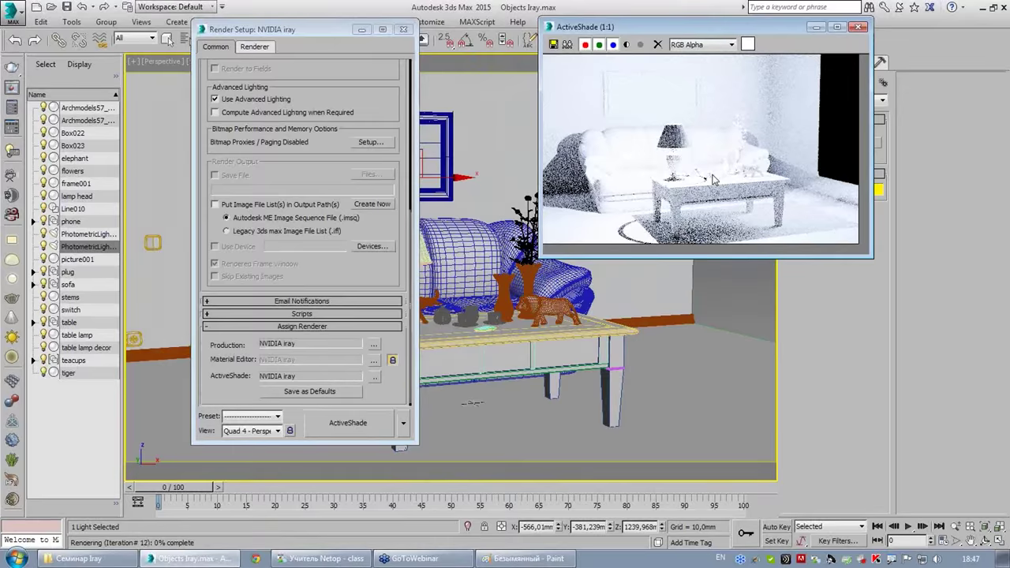
left_click_drag(703, 34, 695, 37)
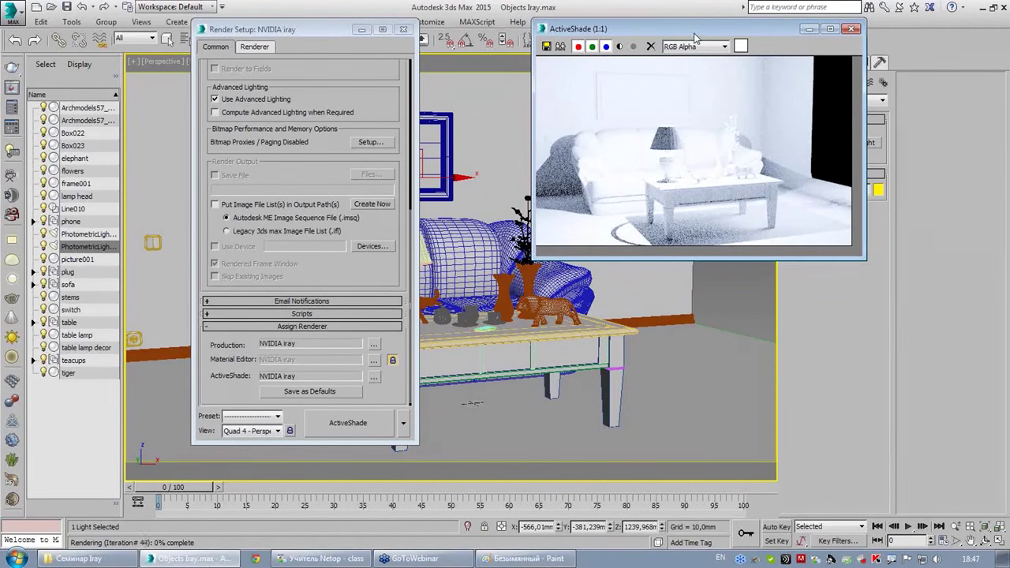
left_click(403, 30)
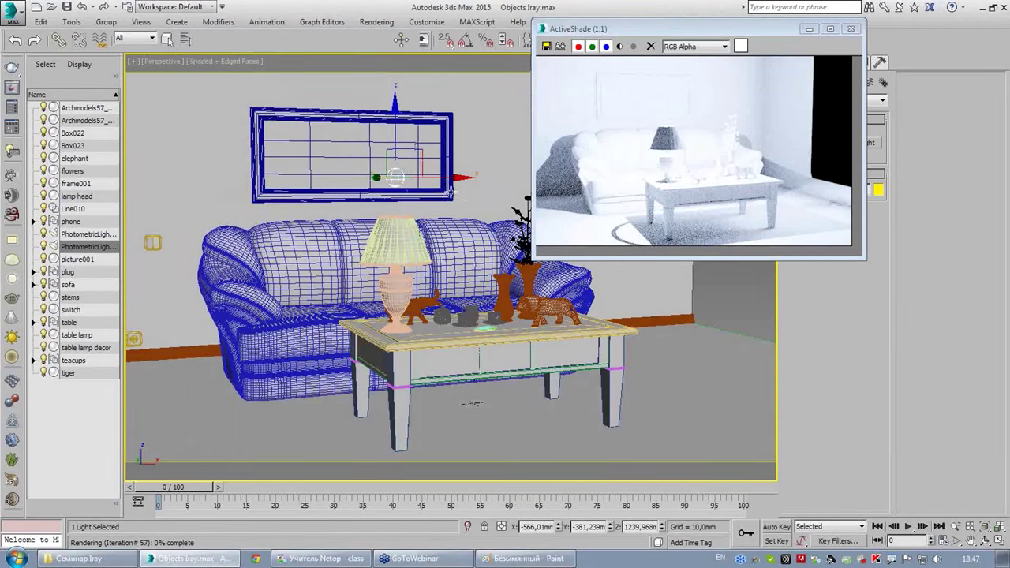
- Orbit and zoom the Perspective view toward the sofa and picture frame, moving the preview aside
mouse_move(451, 191)
middle_mouse_down("alt")
mouse_move(507, 260)
mouse_move(354, 284)
mouse_move(477, 399)
middle_mouse_up("alt")
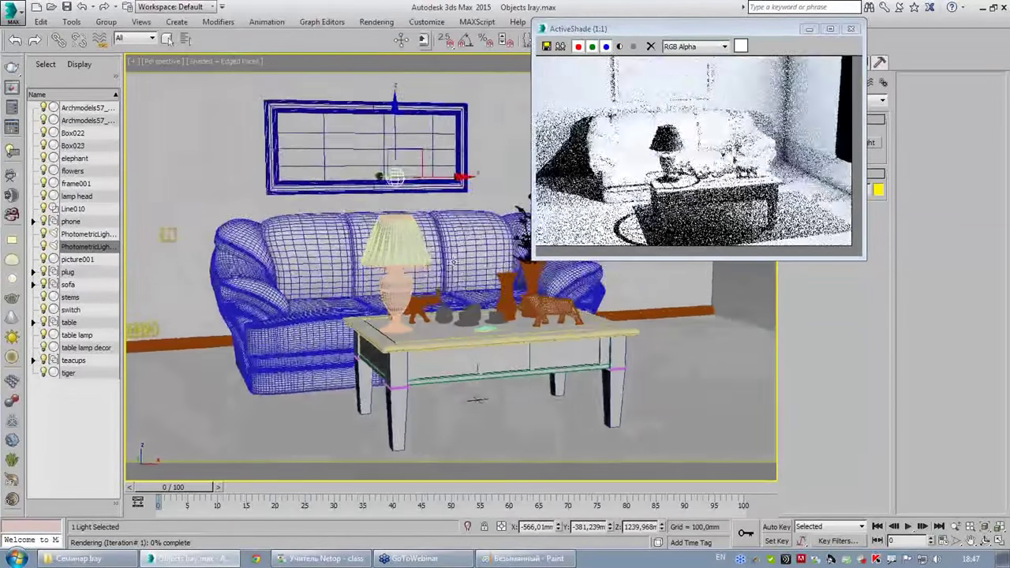
scroll(476, 399, "up", 3)
left_click_drag(689, 34, 590, 198)
- In the Modify panel, toggle PhotometricLight002 off and on and try moving it, leaving it by the frame
left_click(805, 62)
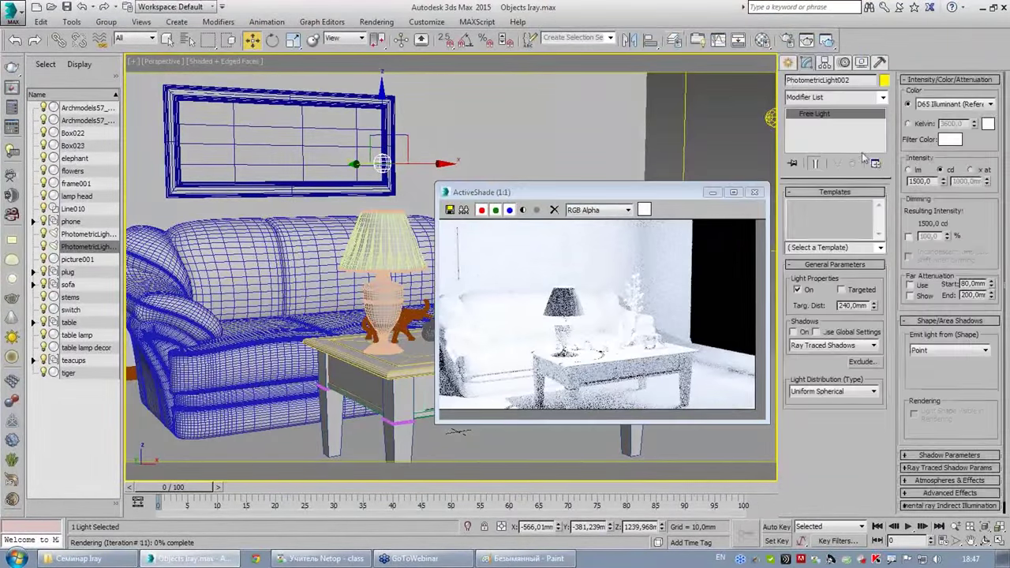
left_click(804, 290)
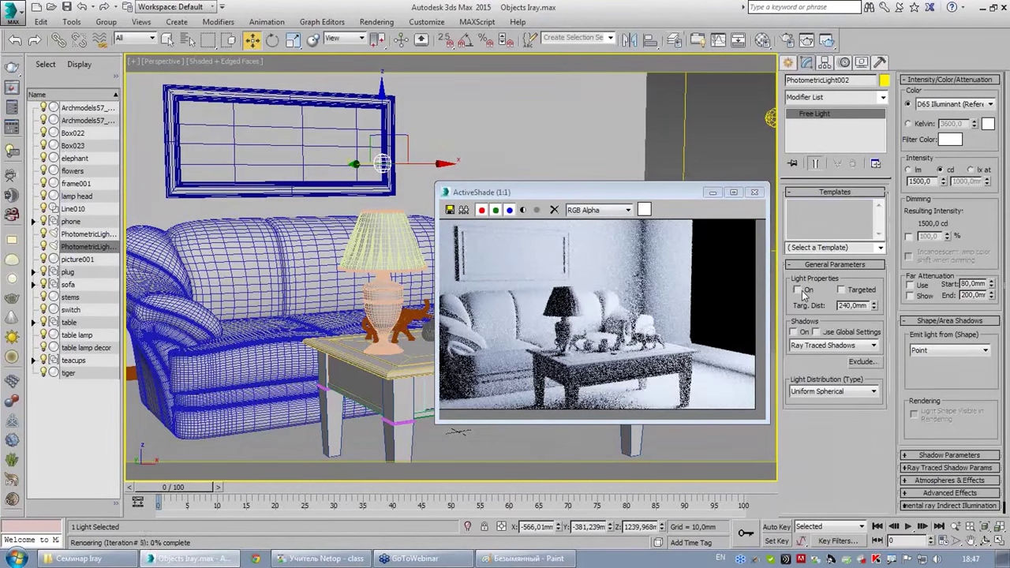
left_click(801, 290)
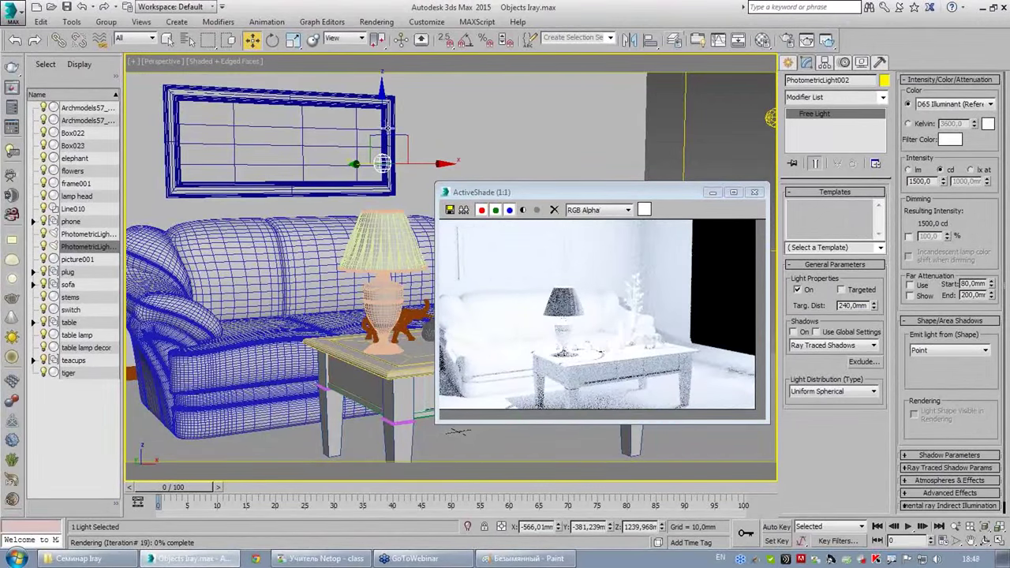
left_click_drag(384, 119, 390, 200)
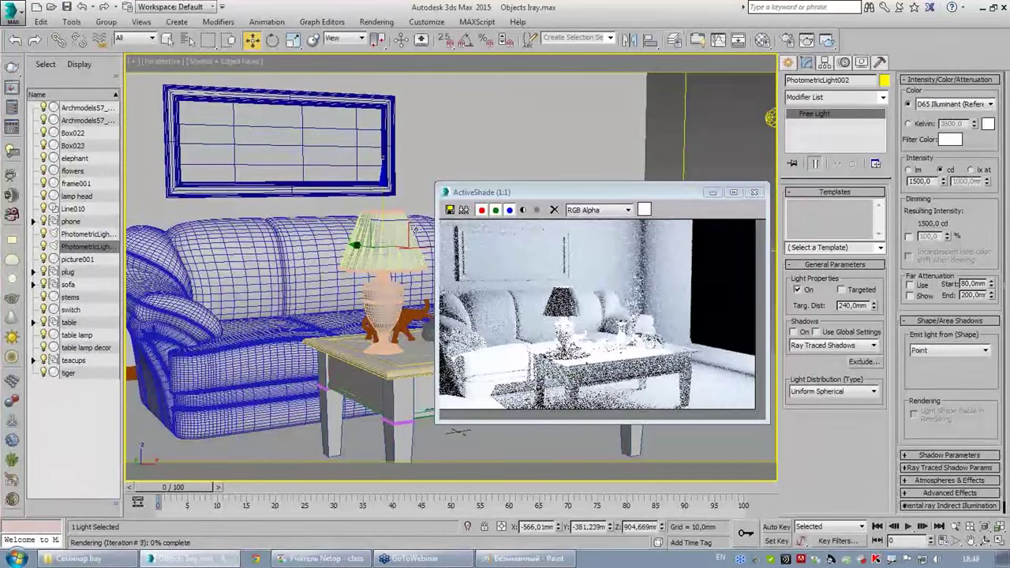
mouse_move(385, 230)
left_mouse_down()
mouse_move(386, 136)
mouse_move(401, 234)
left_mouse_up()
right_click(401, 235)
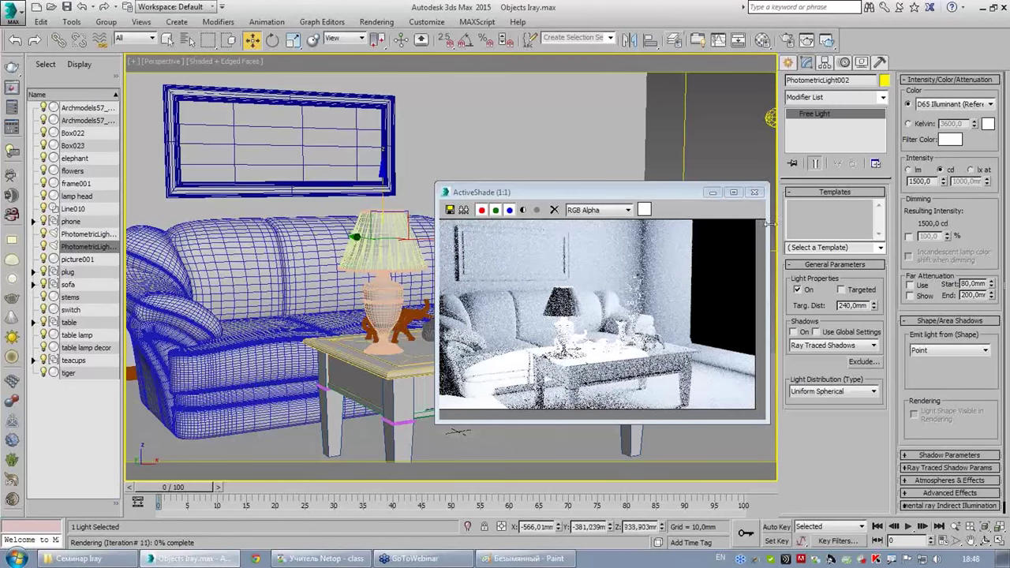
- Switch on ray-traced shadows for PhotometricLight002
left_click(794, 332)
left_click(795, 333)
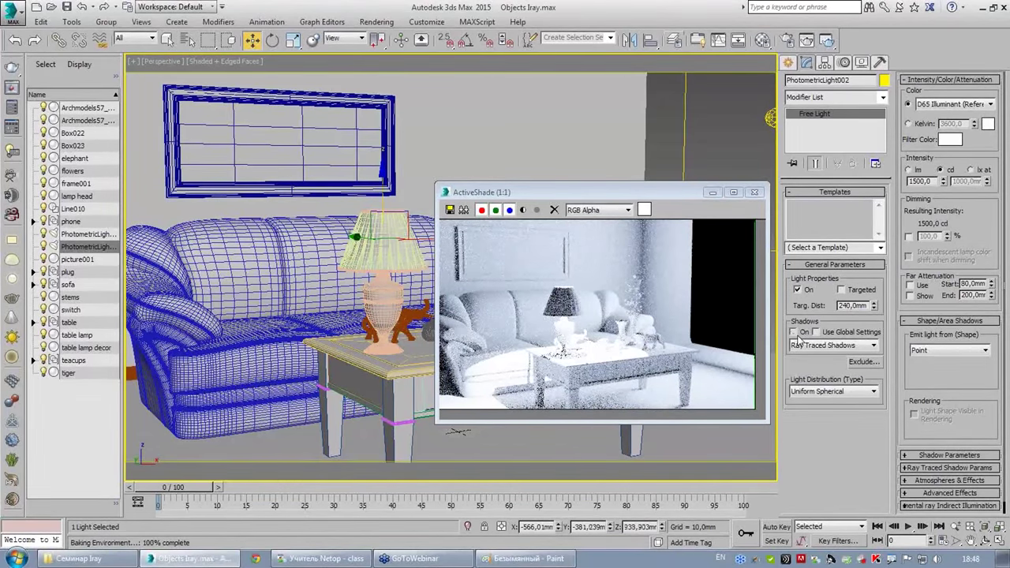
left_click(795, 333)
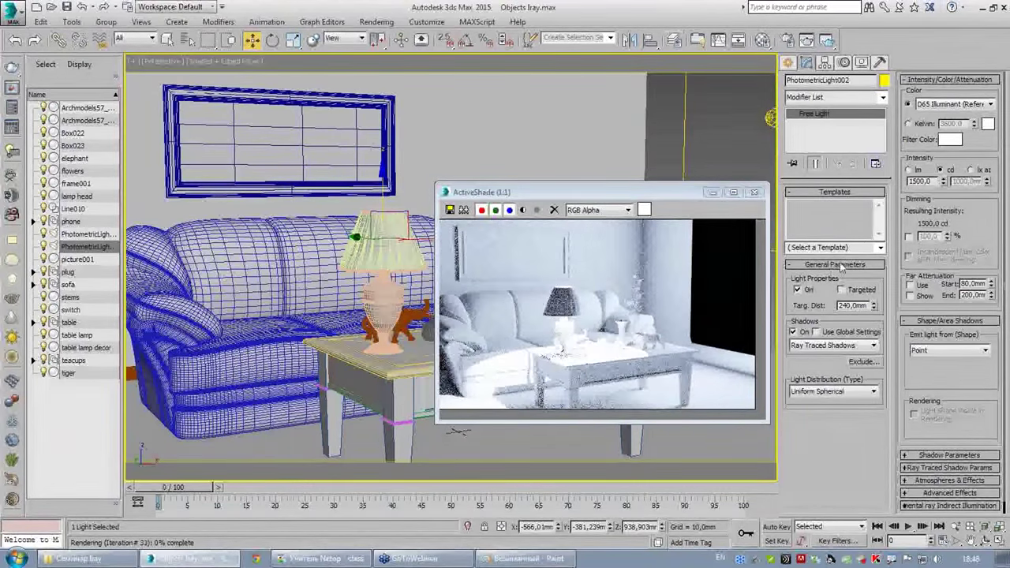
left_click(881, 247)
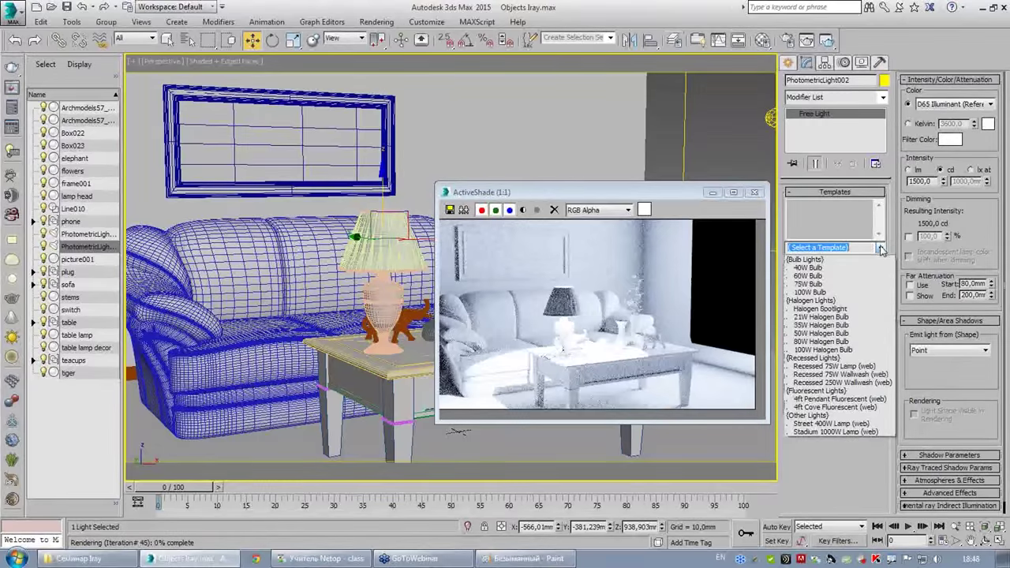
- Give PhotometricLight002 the 21W Halogen Bulb template (2950 K, 21 cd) after trying 40W Bulb
left_click(821, 269)
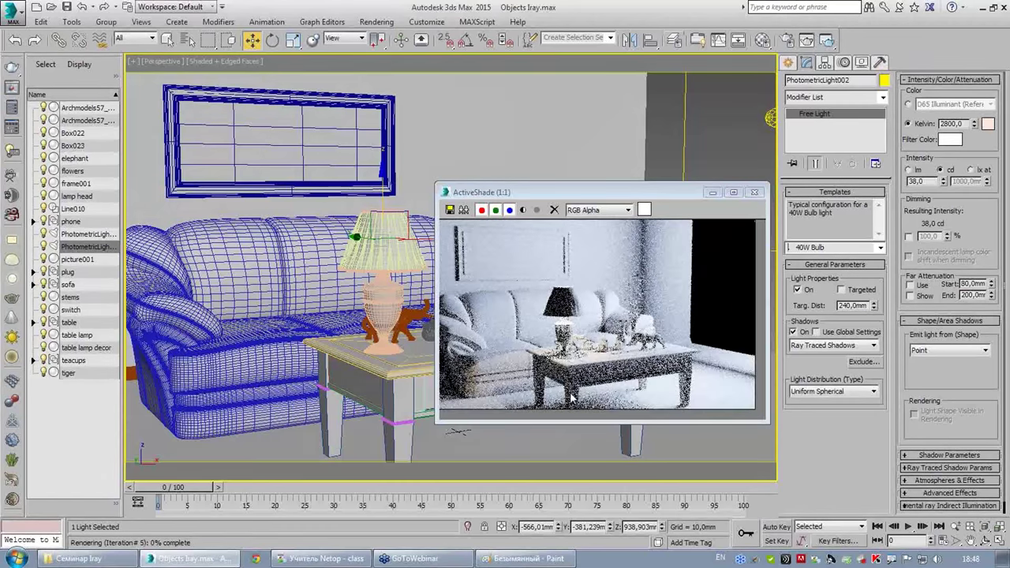
left_click(881, 247)
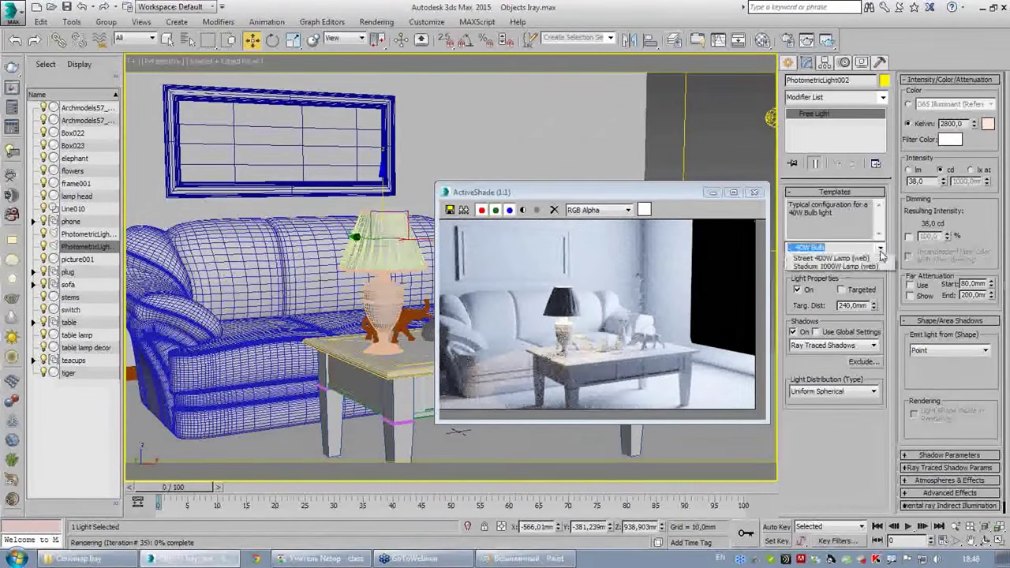
left_click(850, 318)
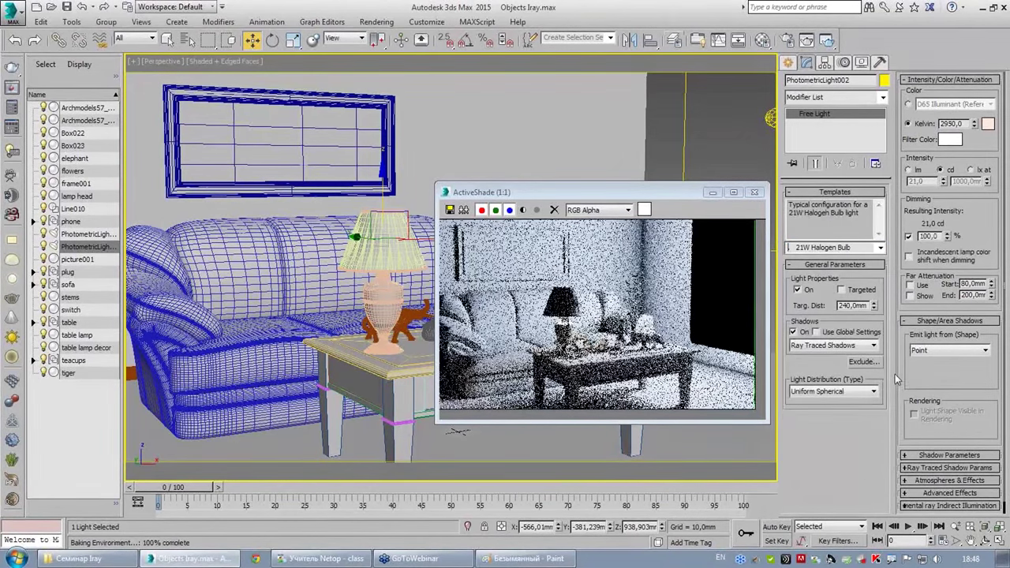
left_click_drag(635, 194, 460, 185)
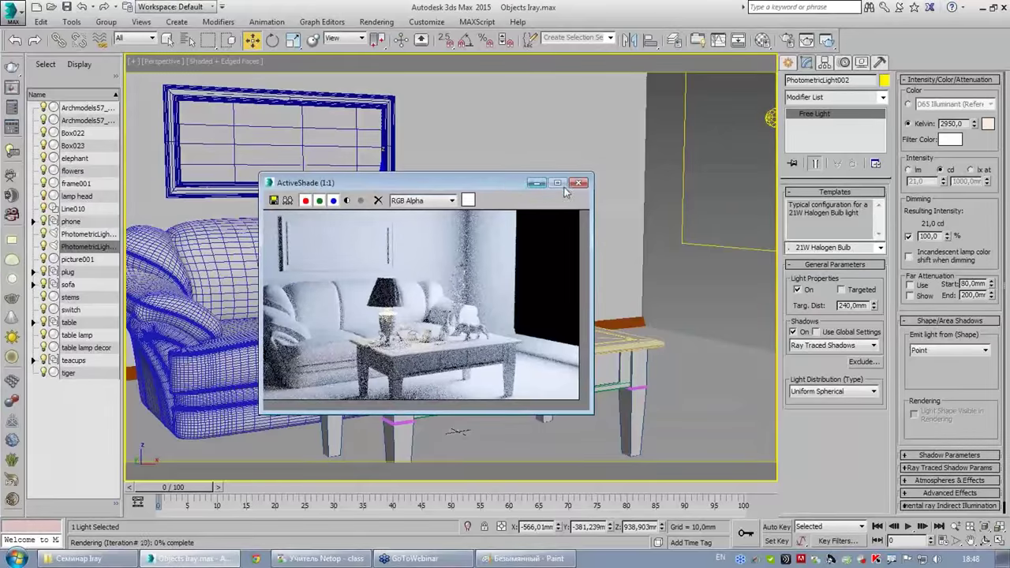
middle_click_drag(663, 198, 706, 199, "alt")
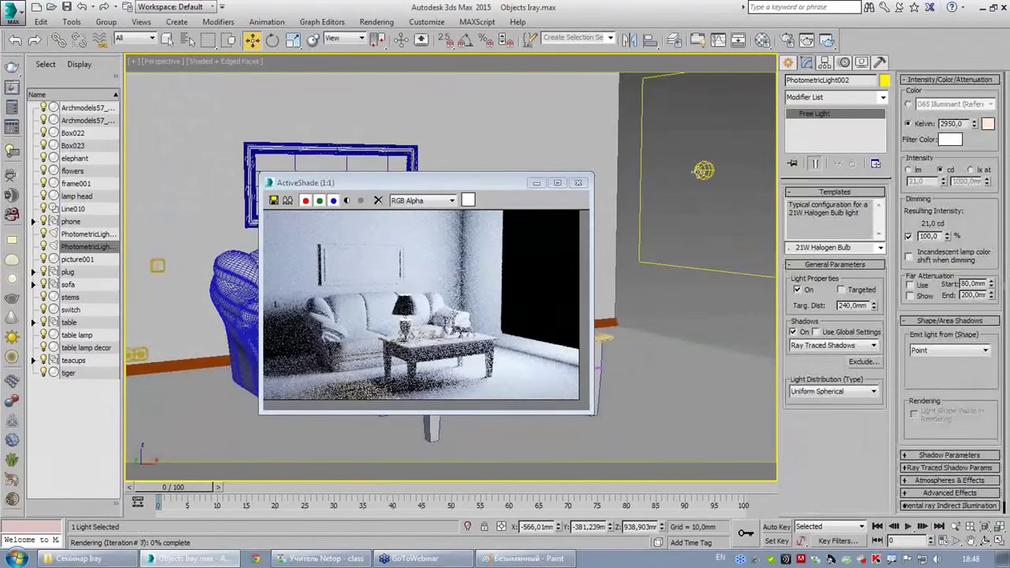
left_click(704, 170)
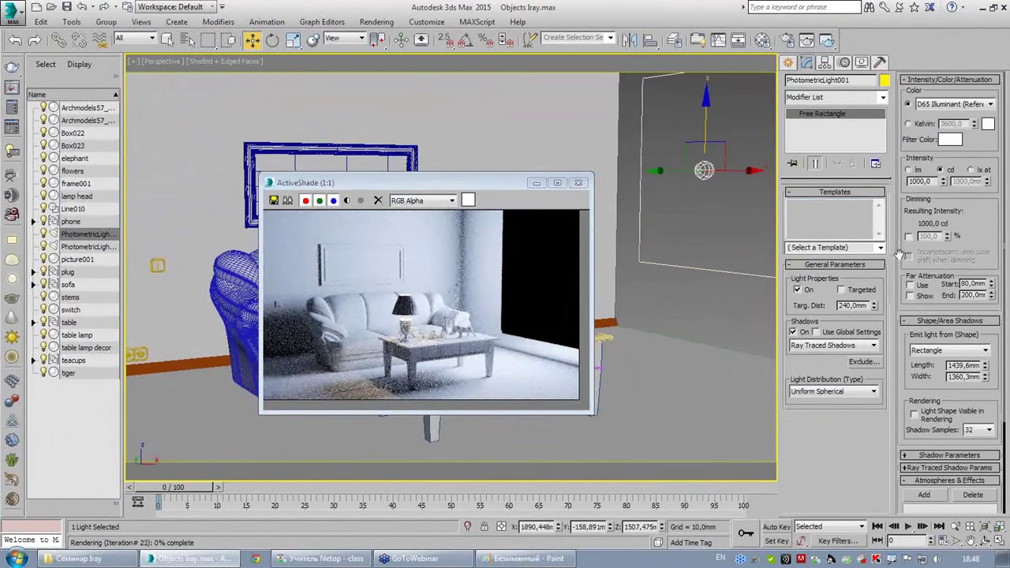
- Set PhotometricLight001's intensity to 400 cd, after trying 500 and 200 cd
double_click(932, 182)
type("500")
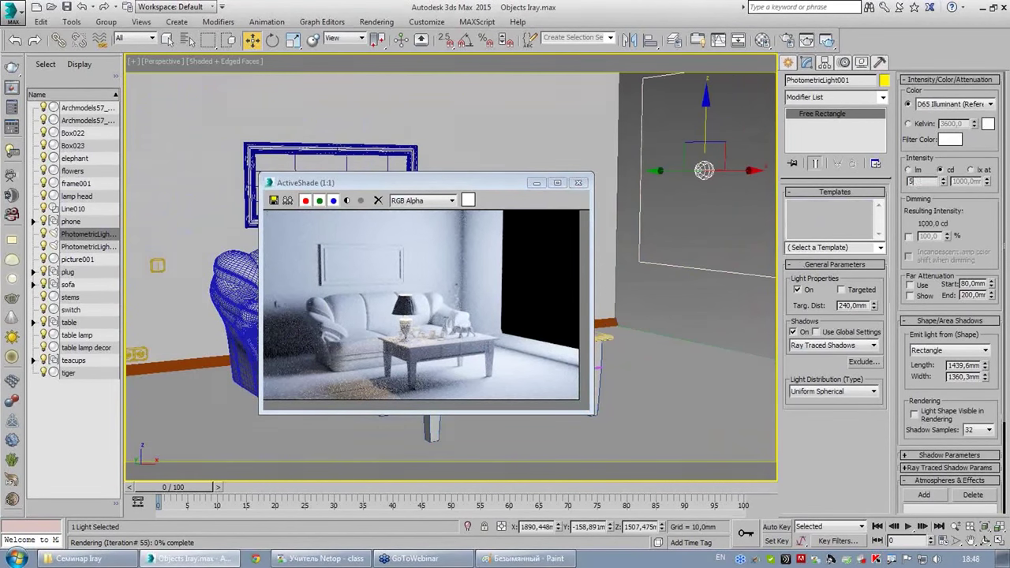
key("Return")
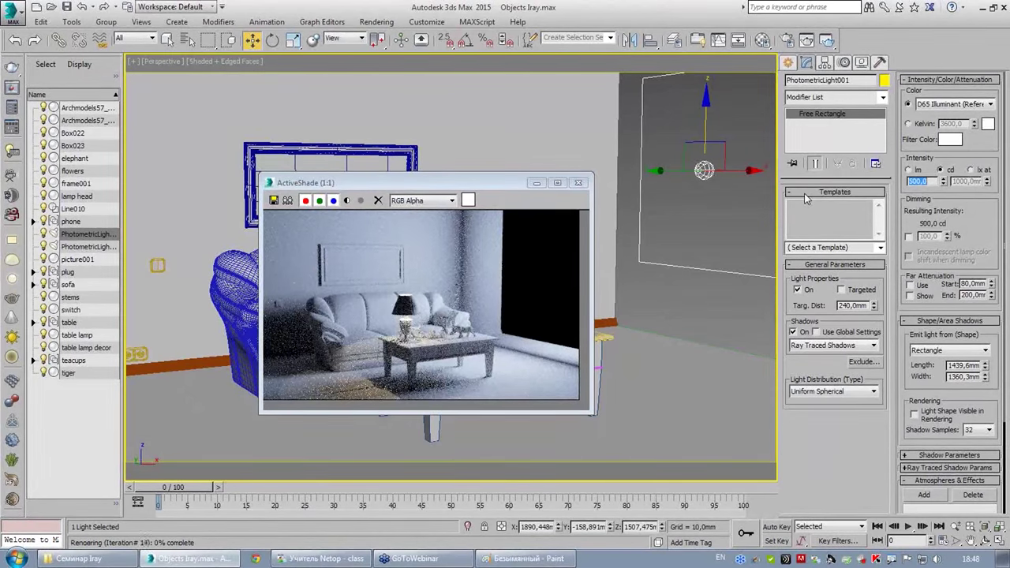
type("200")
key("Return")
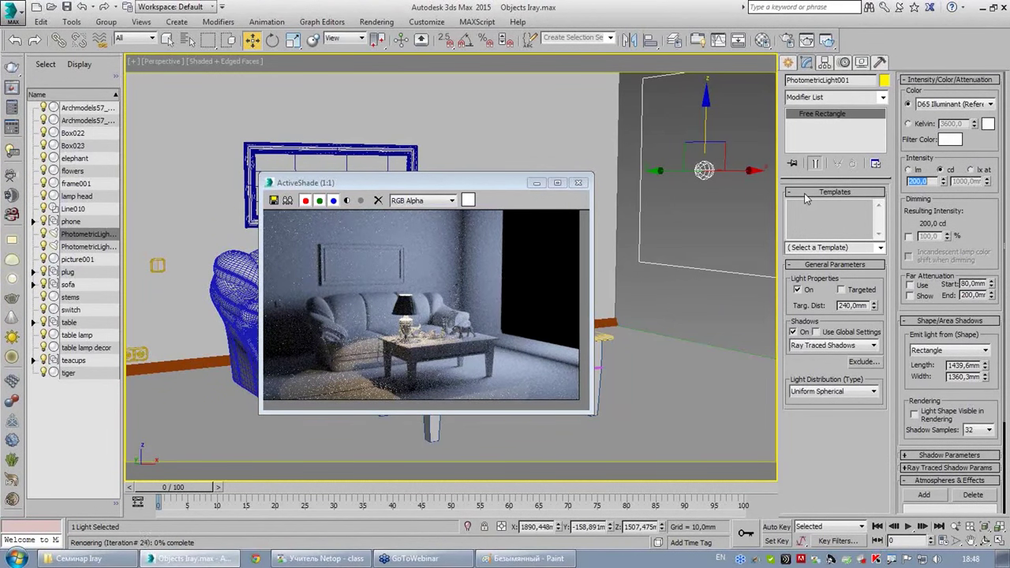
type("400")
key("Return")
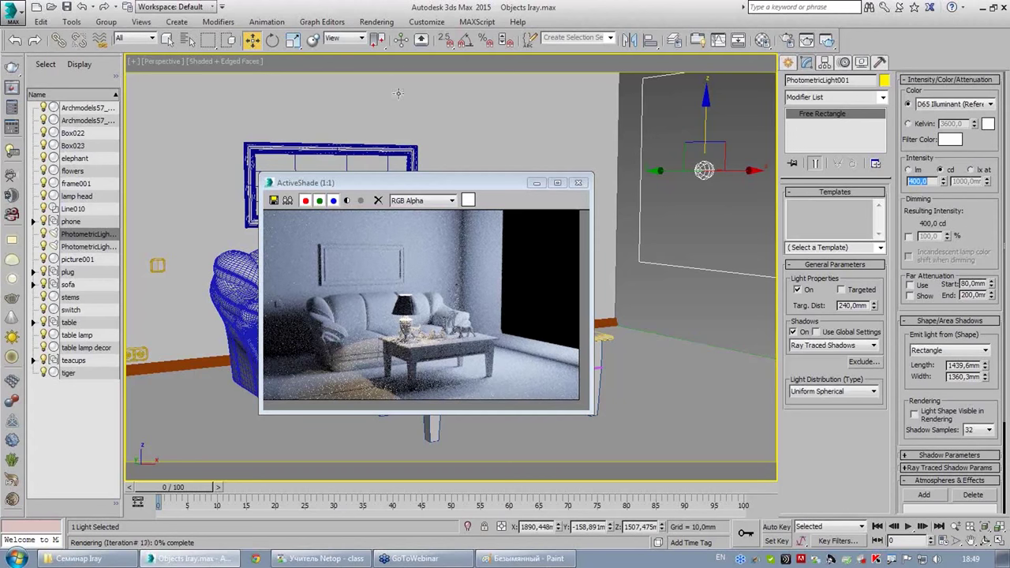
- Zoom onto the table lamp, select PhotometricLight002, and show its Emit light from shape options
left_click_drag(446, 192, 315, 84)
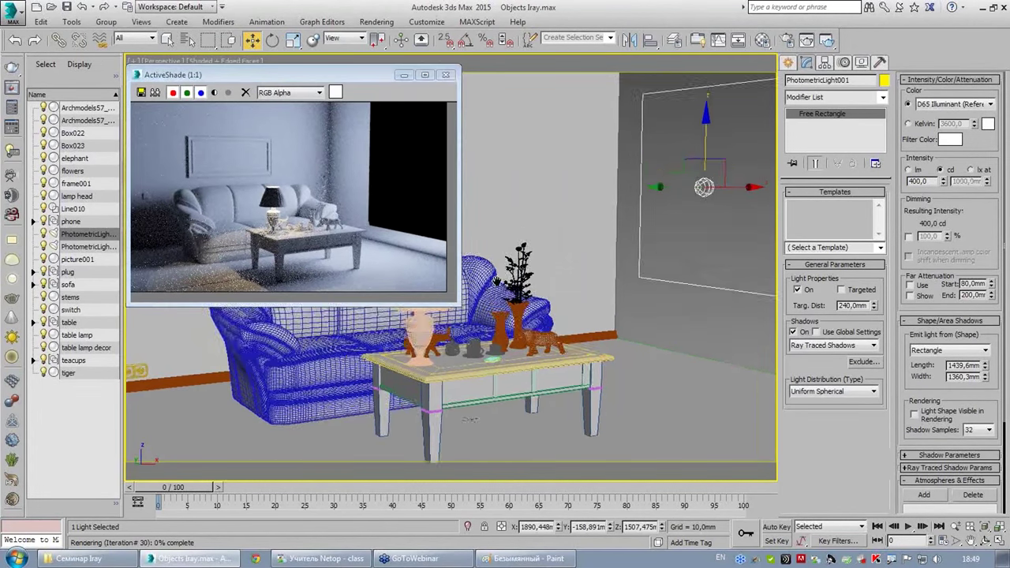
scroll(514, 315, "up", 3)
scroll(513, 315, "up", 3)
scroll(533, 276, "up", 3)
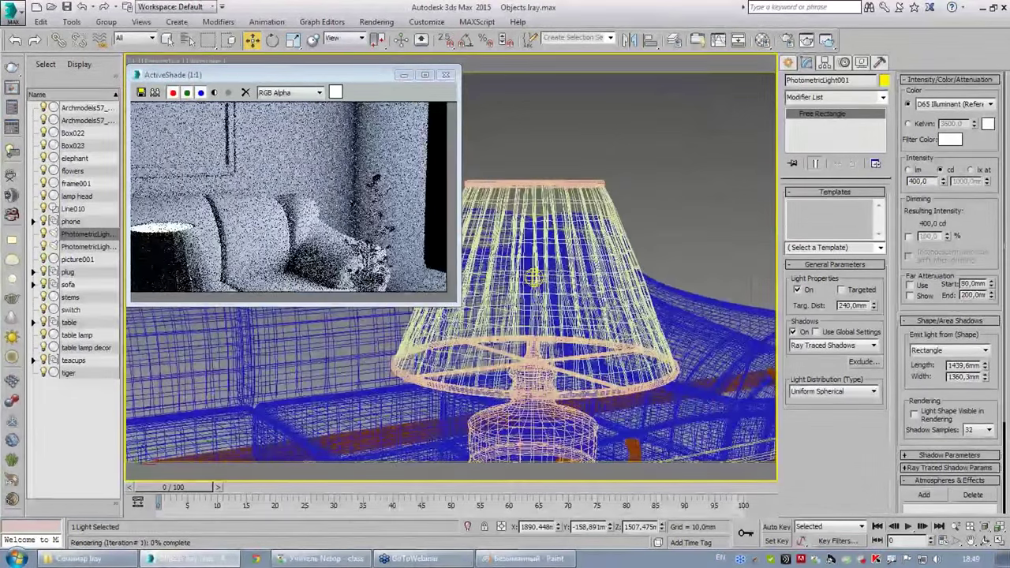
scroll(533, 276, "up", 2)
left_click(534, 276)
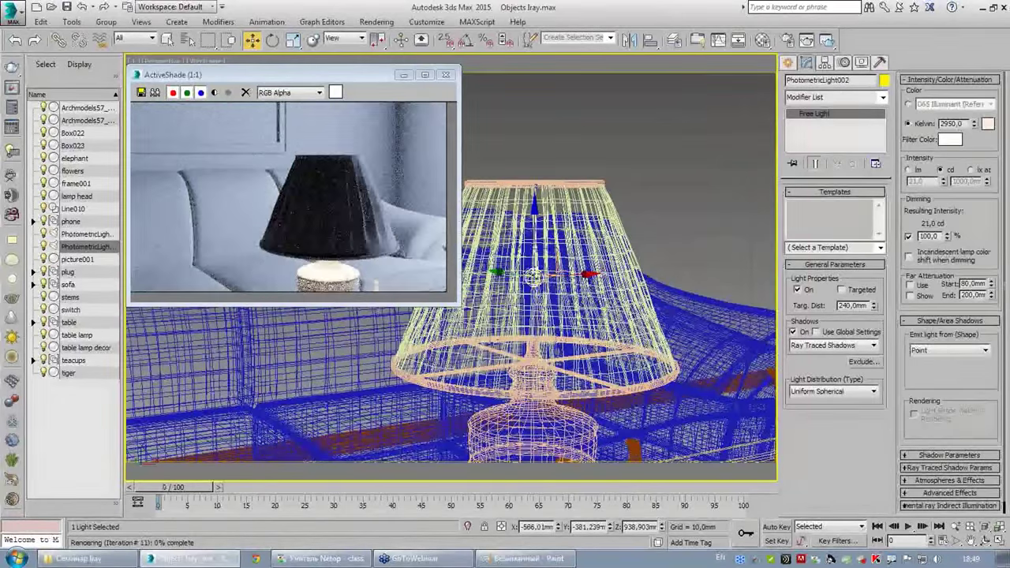
scroll(596, 301, "down", 3)
scroll(596, 300, "down", 3)
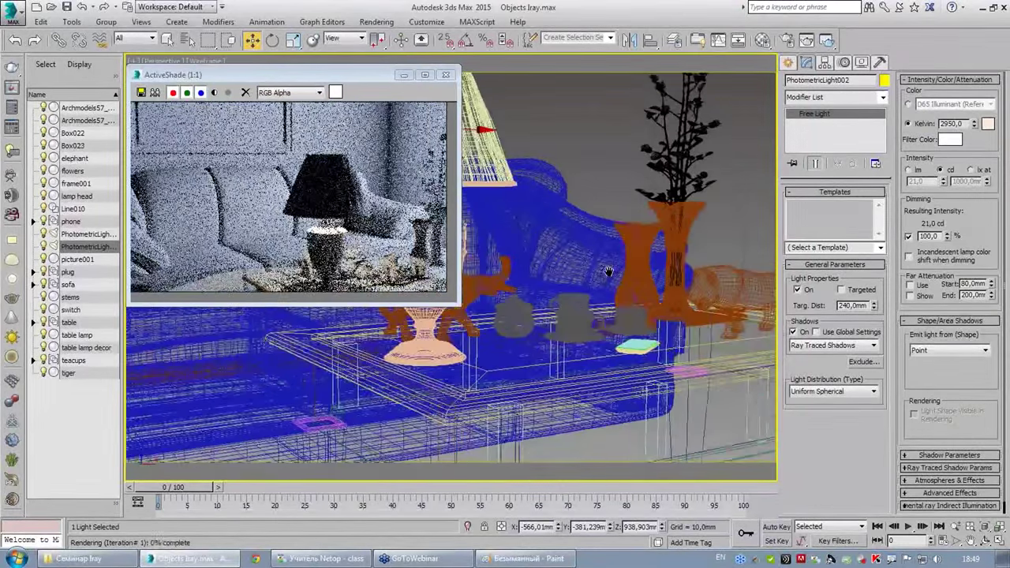
left_click(927, 351)
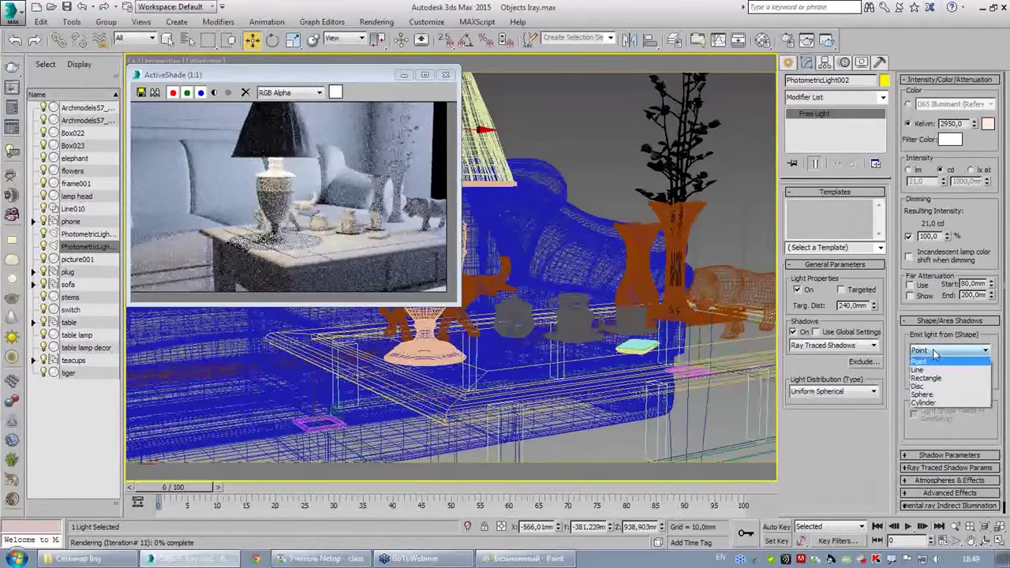
- Make PhotometricLight002 emit from a Sphere with a 62,4mm radius
left_click(942, 395)
key("z")
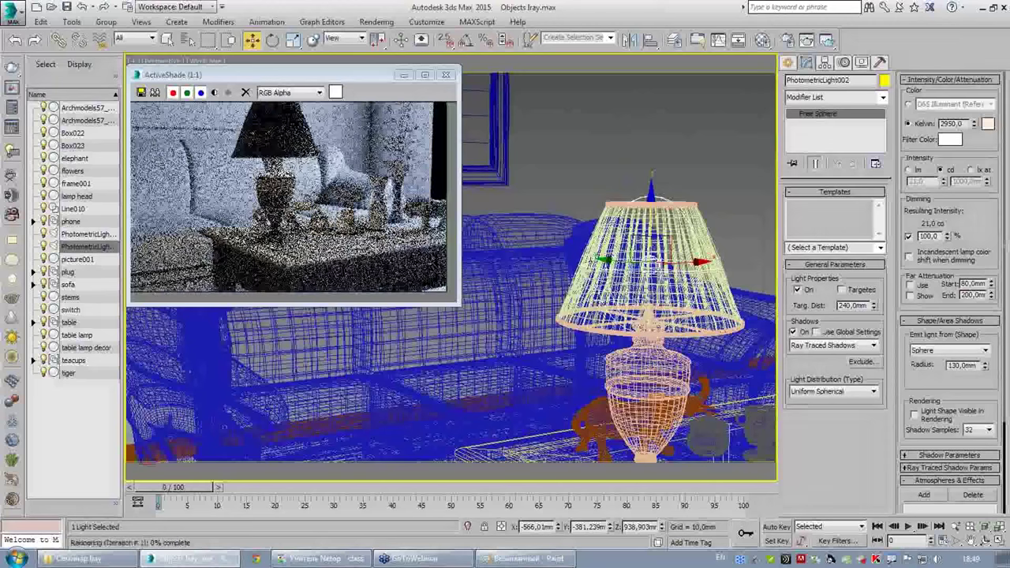
middle_click_drag(553, 316, 505, 284, "alt")
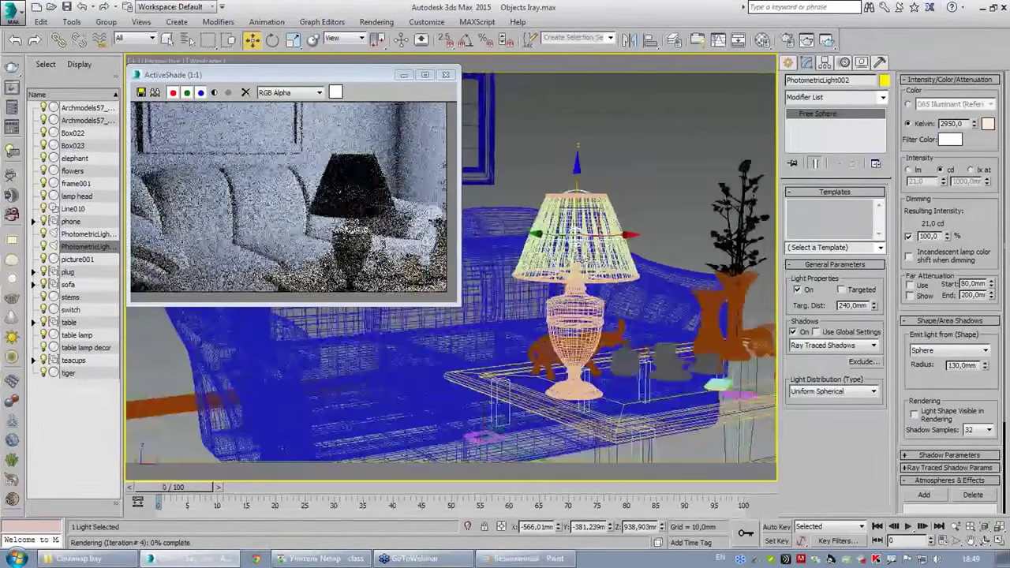
middle_click_drag(622, 277, 588, 268, "alt")
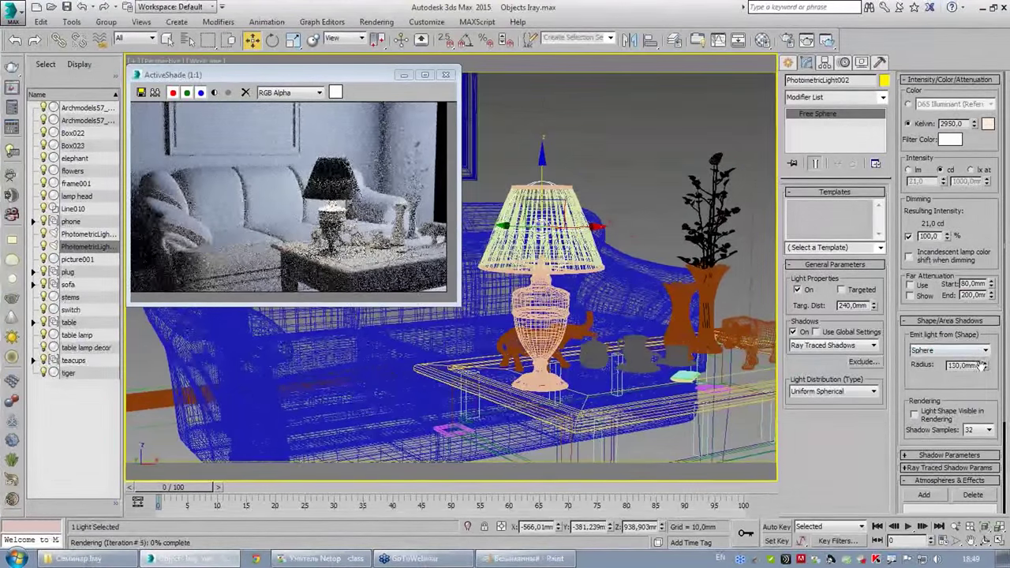
left_click_drag(981, 365, 991, 399)
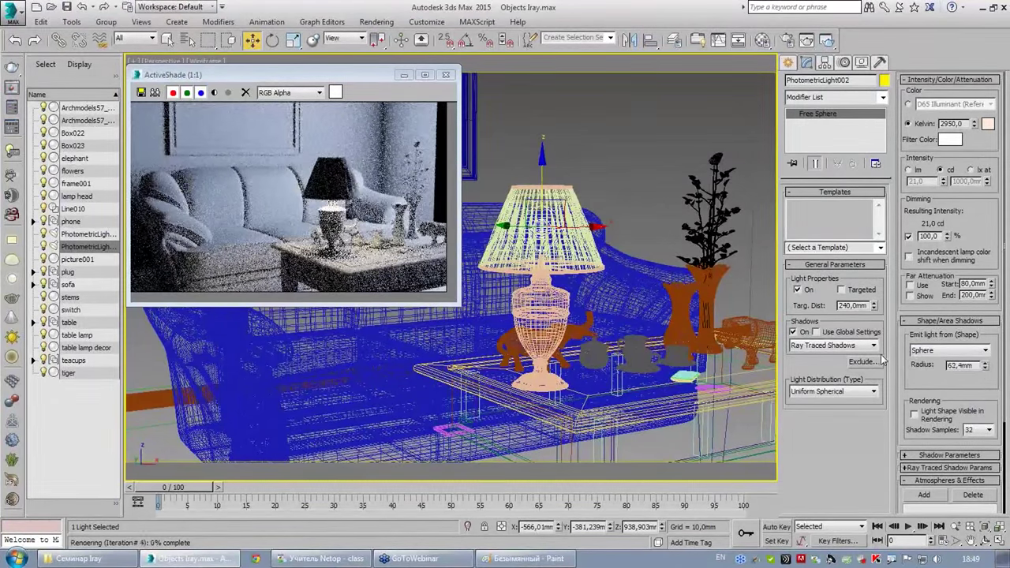
middle_click_drag(702, 311, 573, 314, "alt")
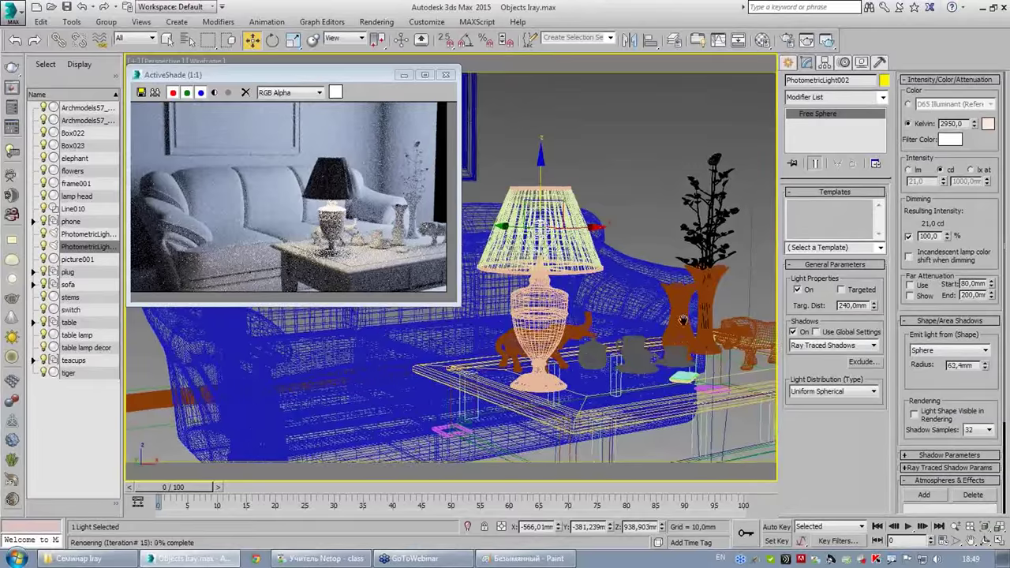
scroll(573, 314, "up", 2)
scroll(575, 320, "up", 2)
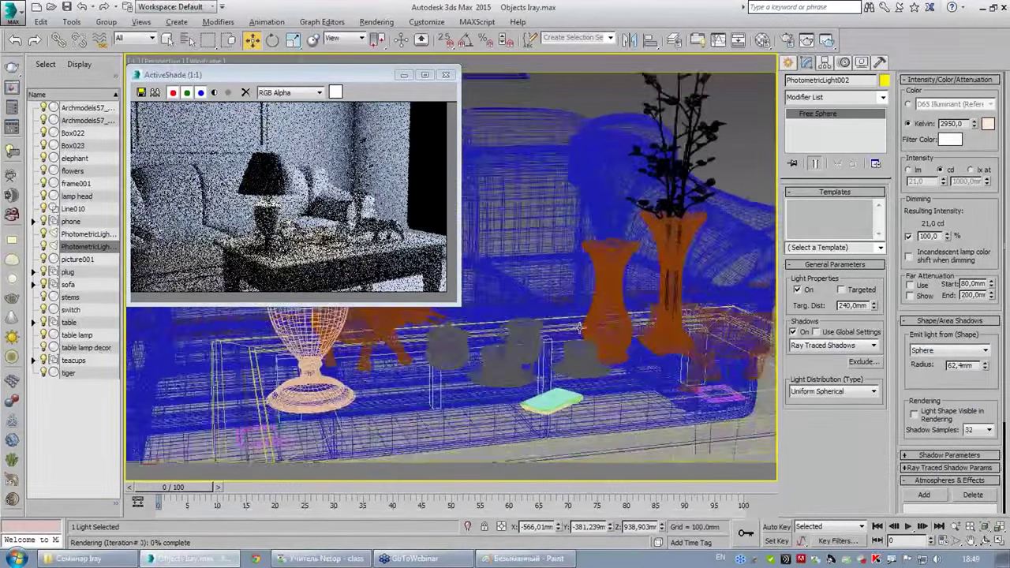
- Zoom in on the coffee table, close ActiveShade, and switch the viewport to Shaded + Edged Faces
scroll(577, 329, "up", 2)
scroll(568, 324, "up", 2)
scroll(555, 288, "up", 1)
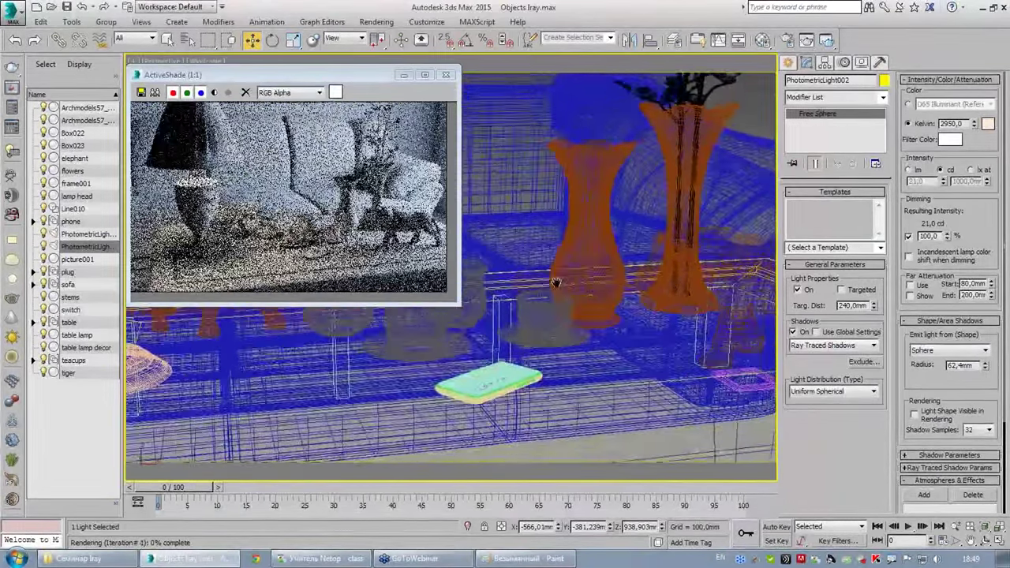
scroll(562, 276, "up", 2)
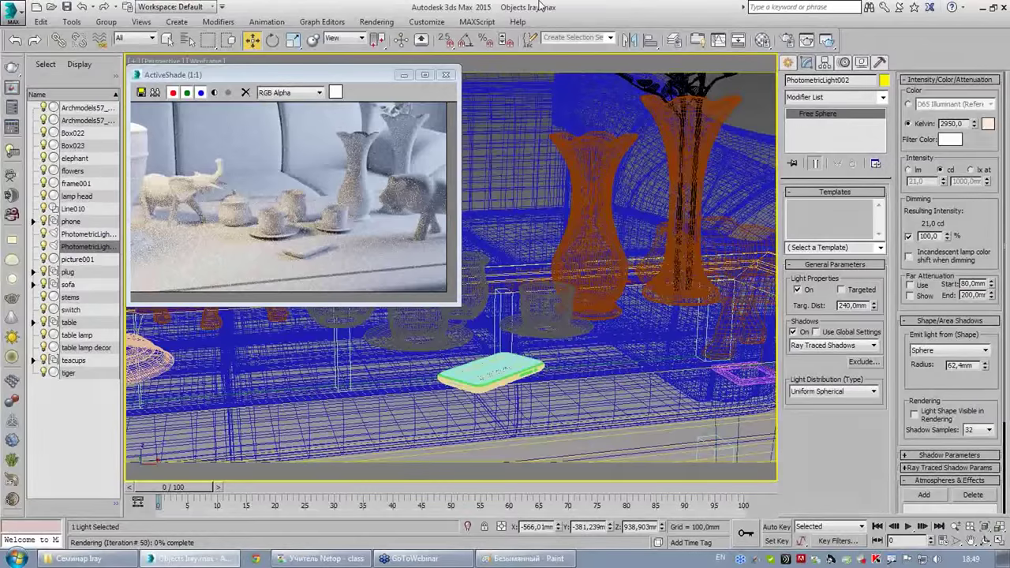
left_click_drag(338, 77, 374, 67)
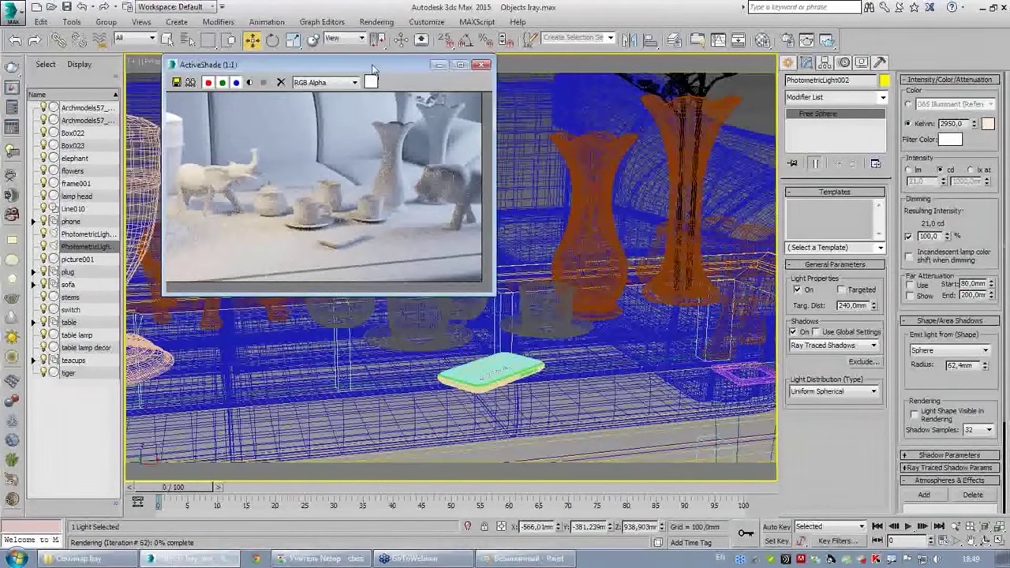
left_click(477, 68)
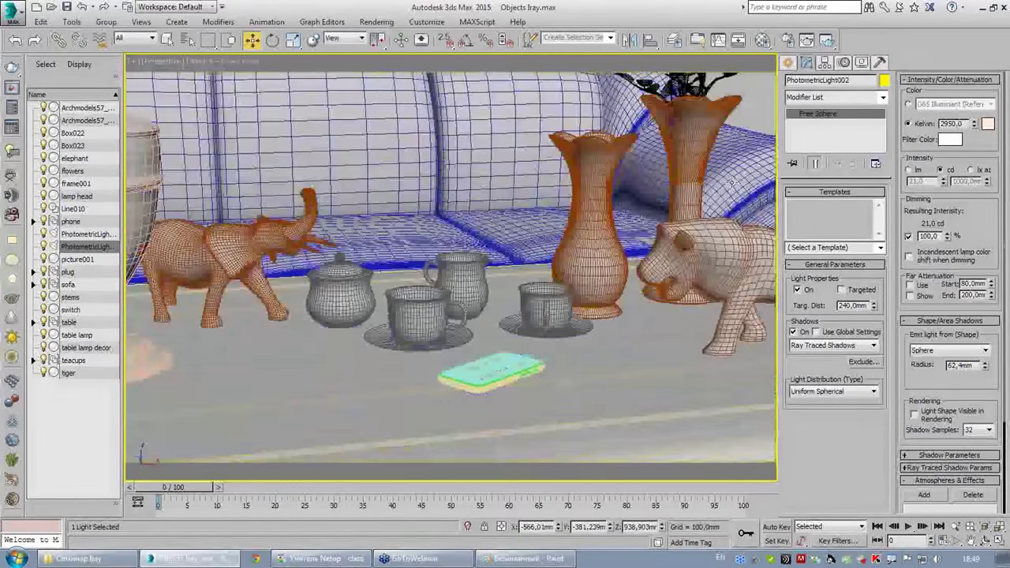
key("F3")
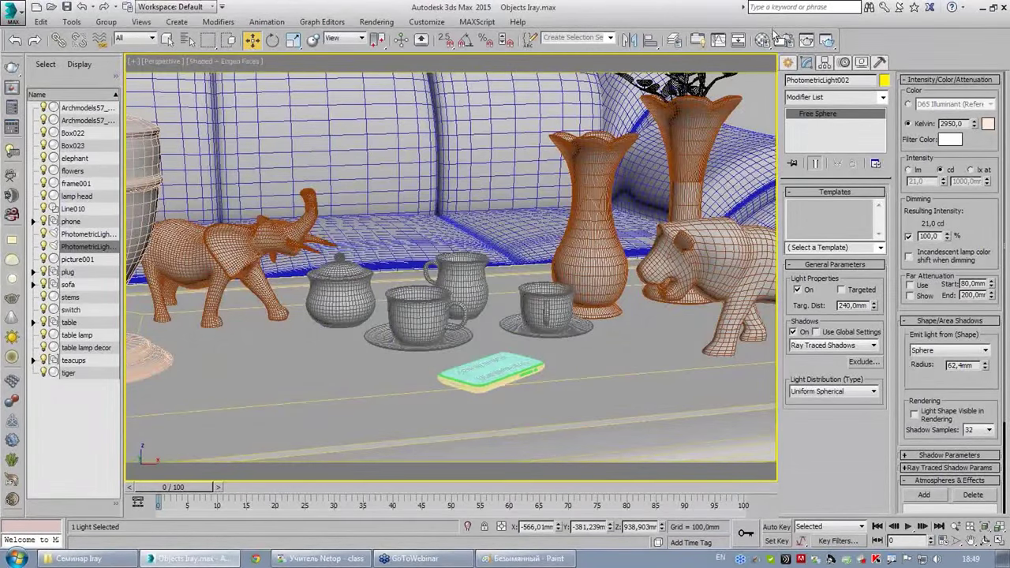
- Open the Material Editor on the 02 - Default material and reopen the iray Render Setup
left_click(763, 40)
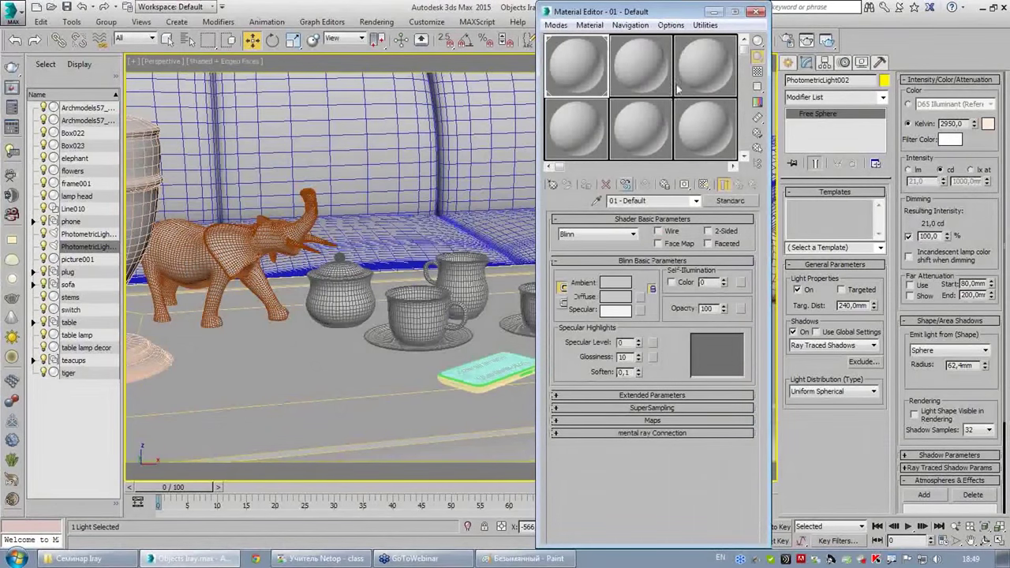
left_click_drag(669, 12, 344, 12)
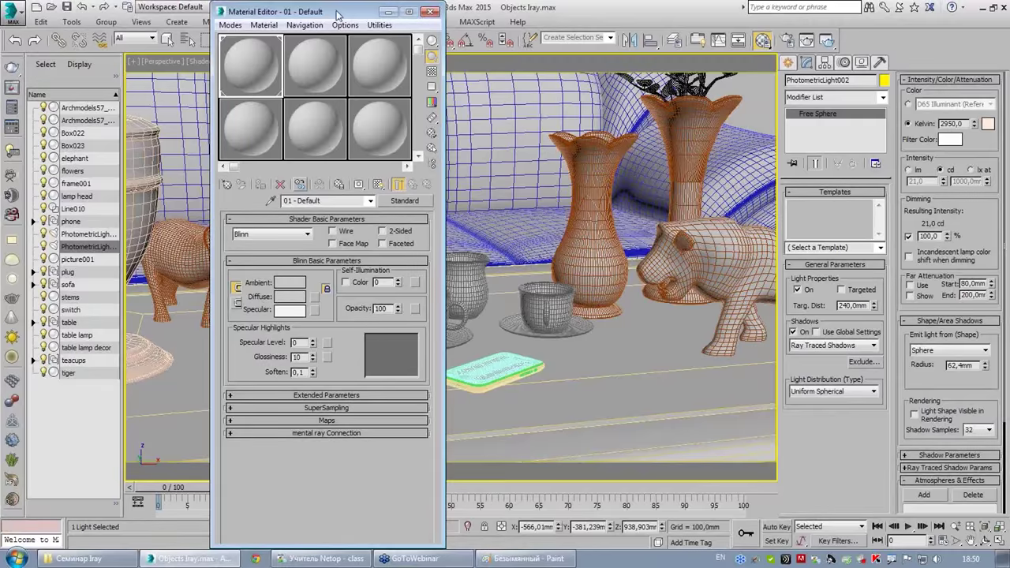
left_click(379, 67)
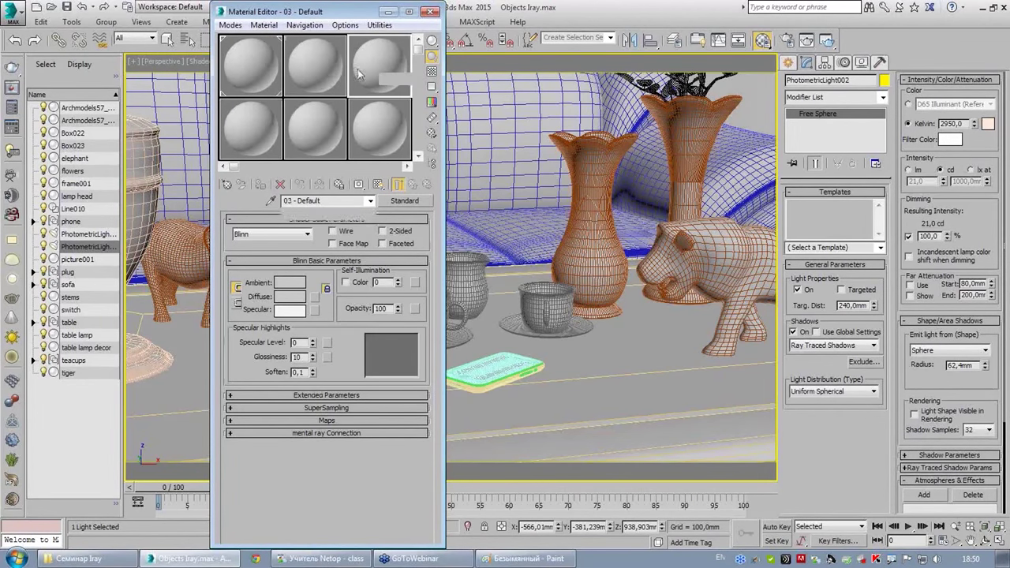
left_click(315, 79)
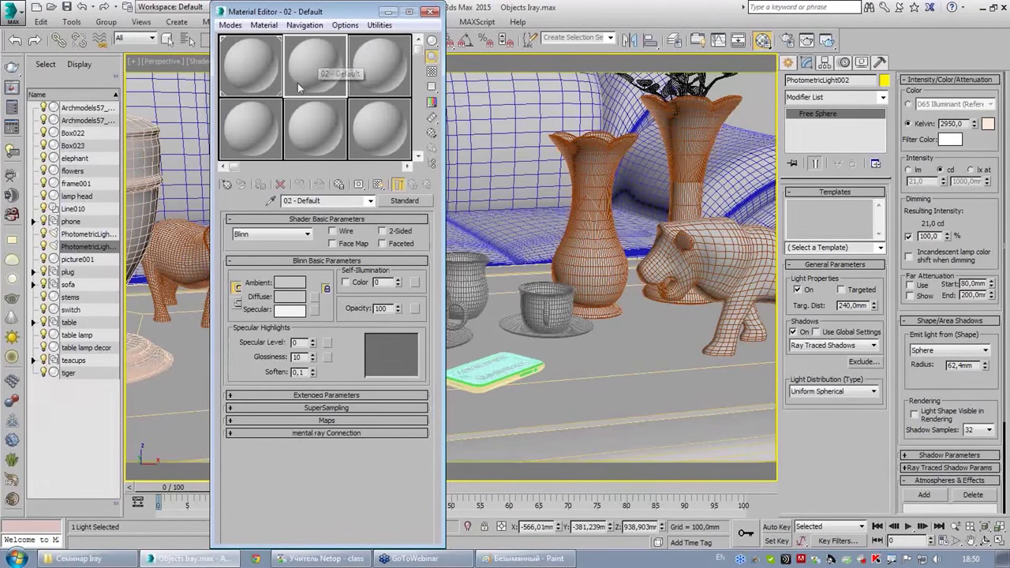
left_click(257, 144)
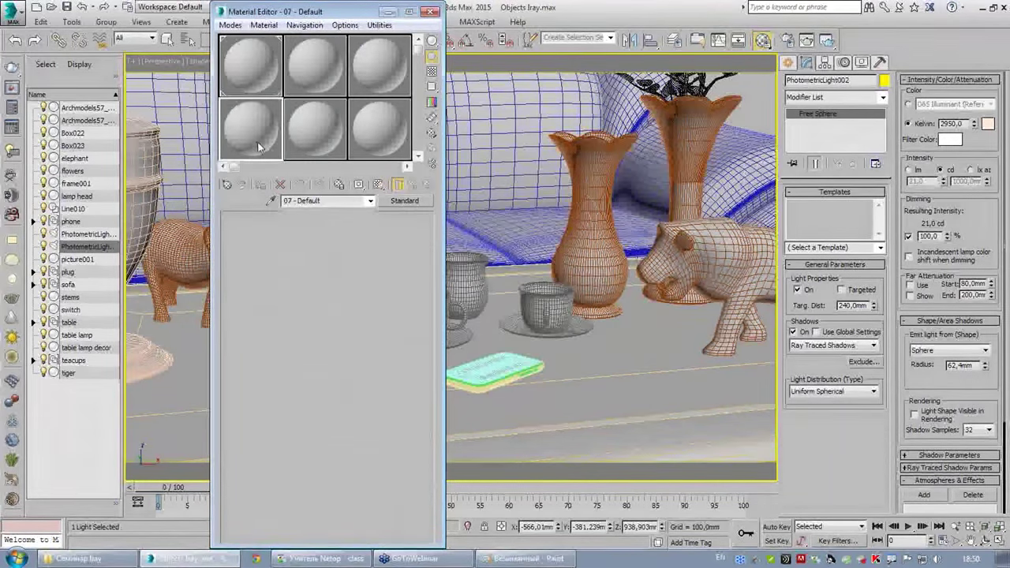
left_click(324, 136)
left_click(374, 137)
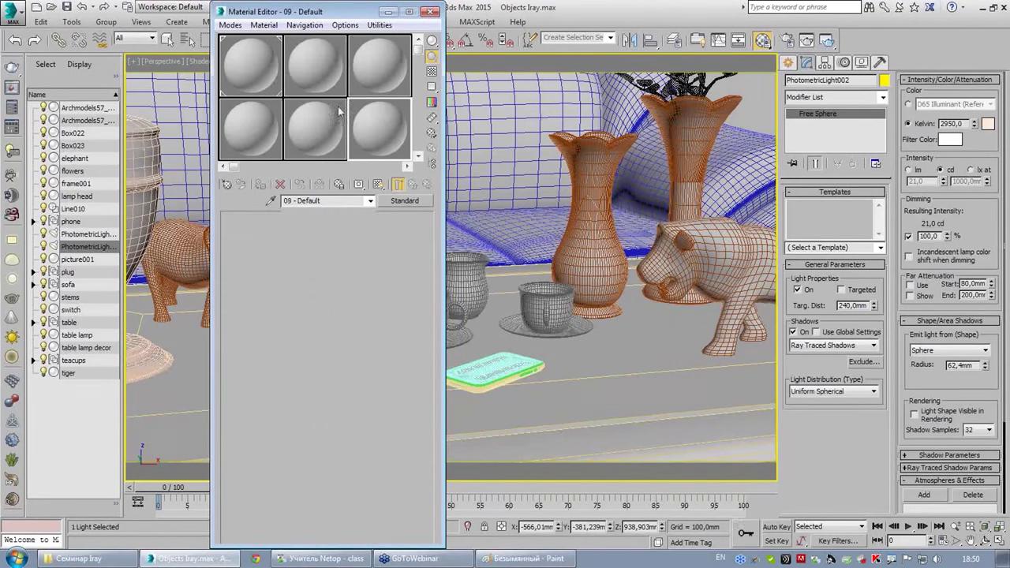
left_click(304, 67)
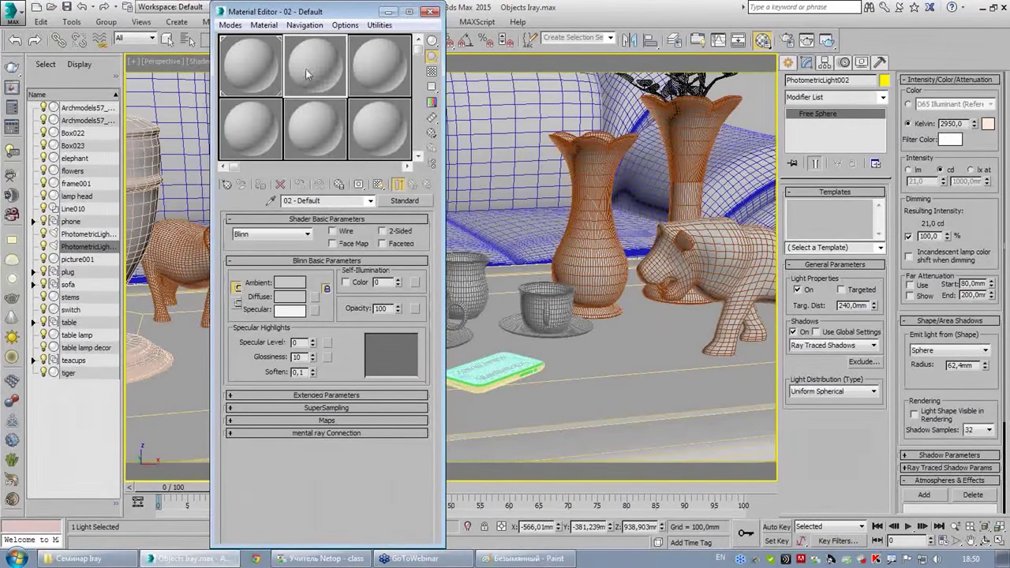
left_click(786, 39)
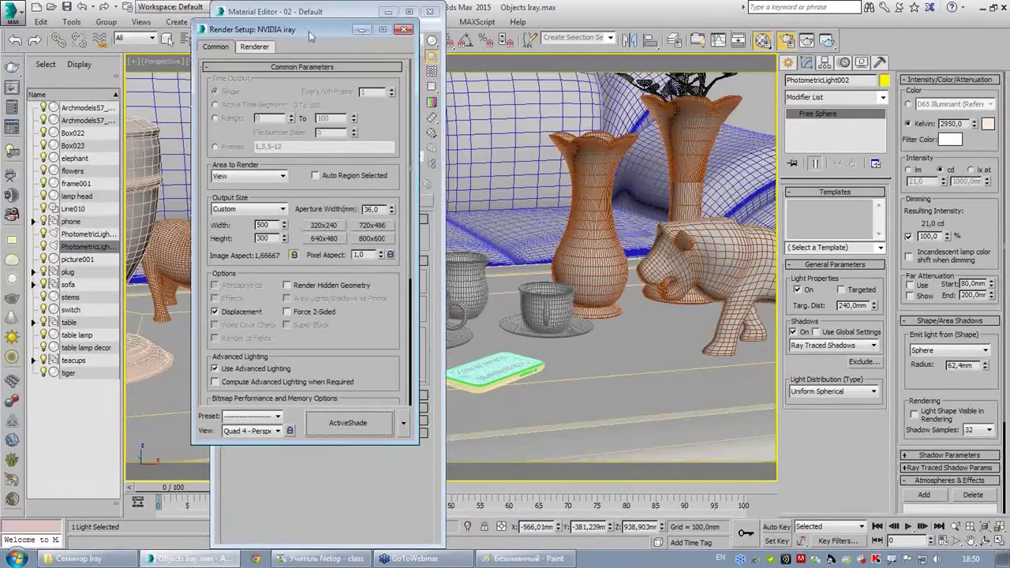
- Set the Material Editor renderer to NVIDIA mental ray, keep iray for production, and close Render Setup
left_click_drag(310, 37, 592, 24)
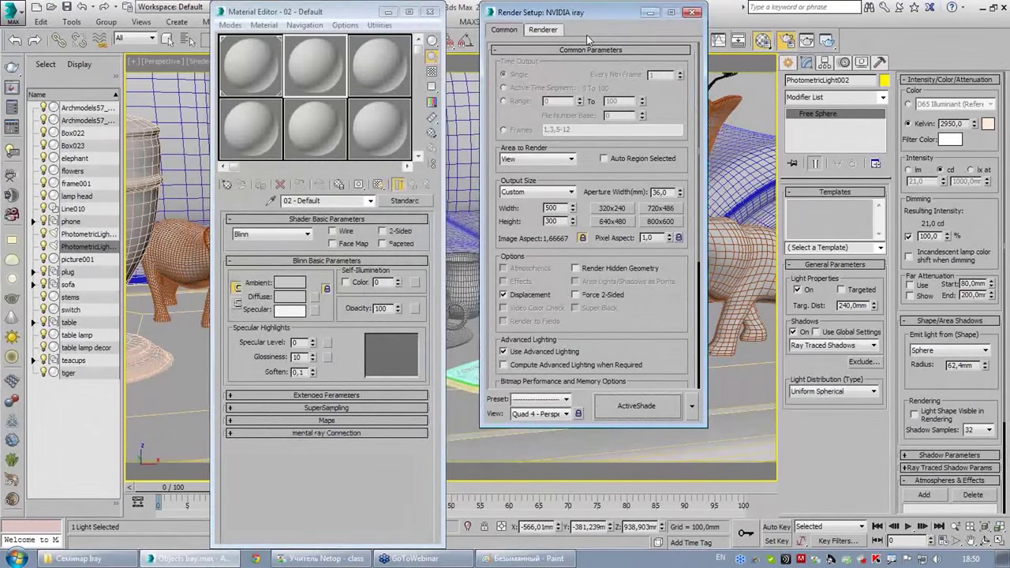
left_click_drag(674, 359, 645, 6)
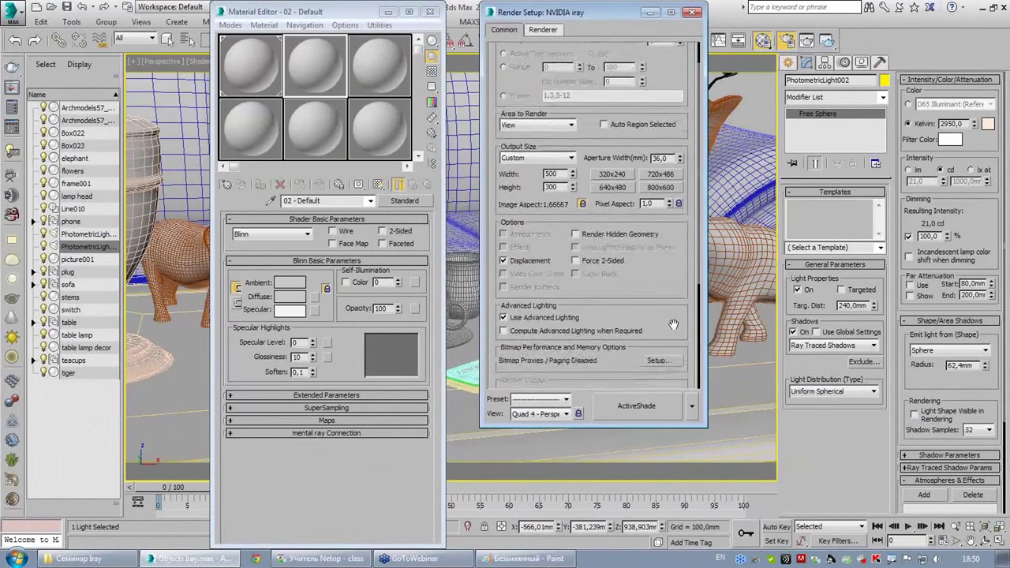
left_click(600, 382)
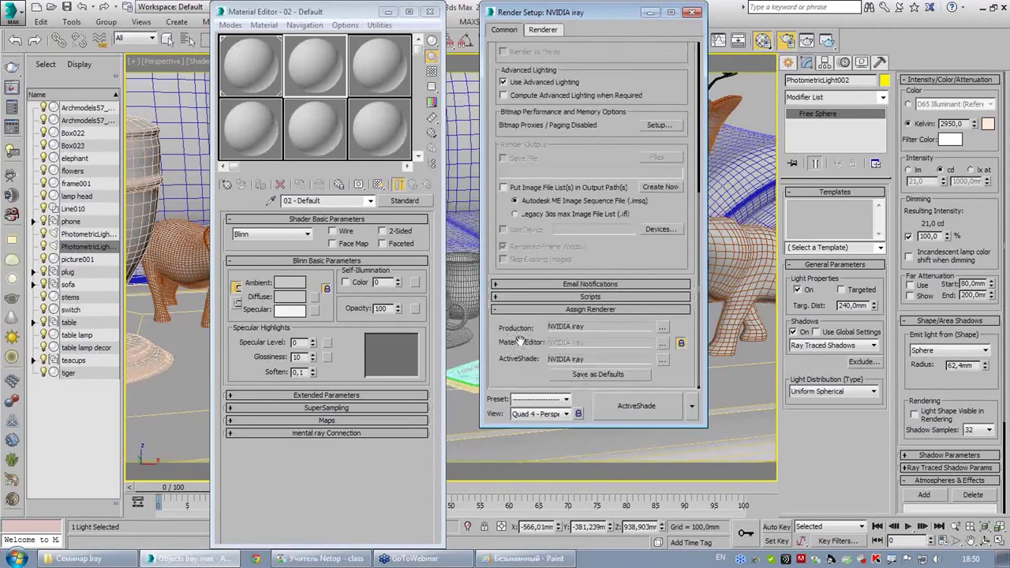
left_click(681, 345)
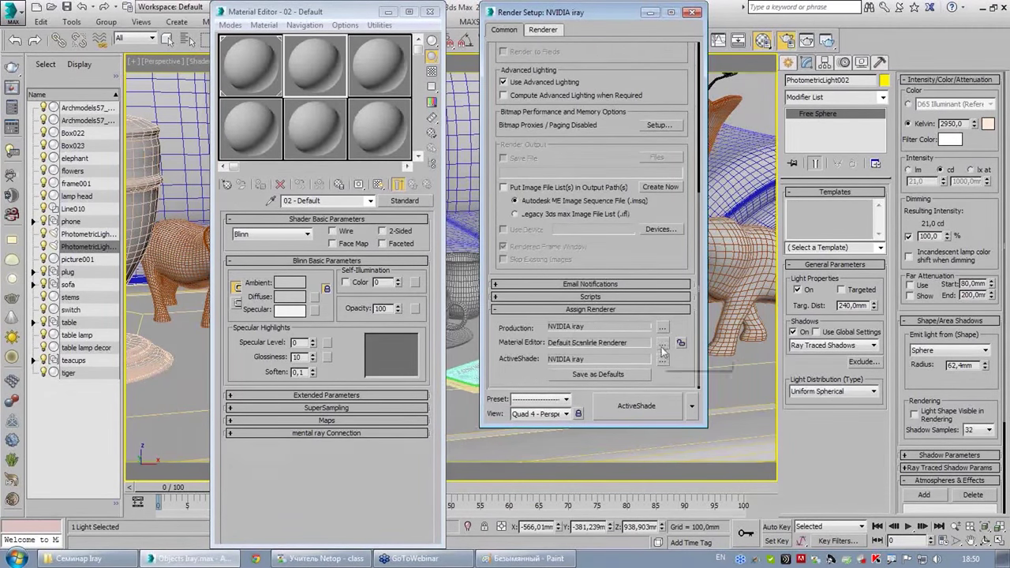
left_click(662, 343)
double_click(557, 147)
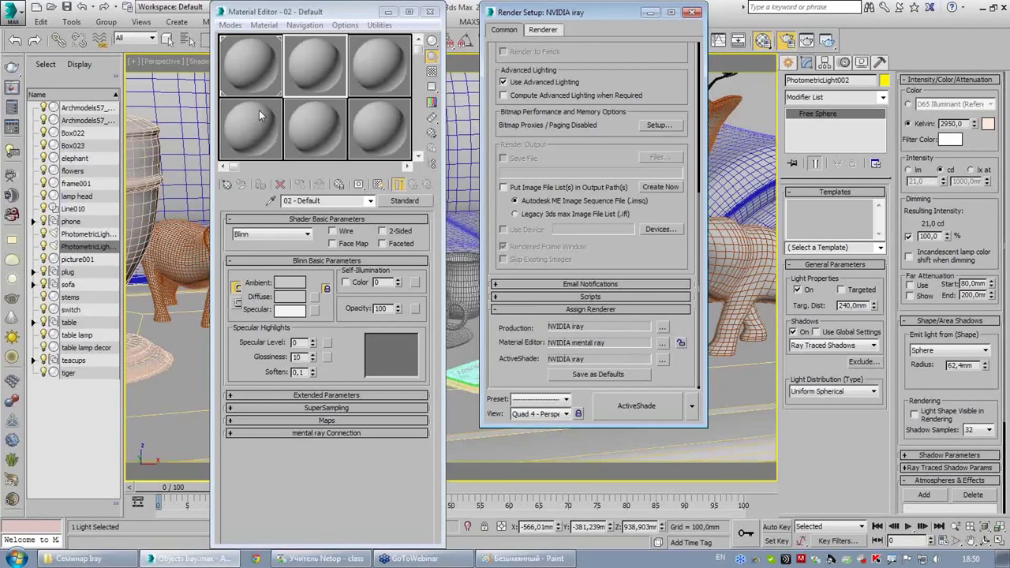
left_click(680, 346)
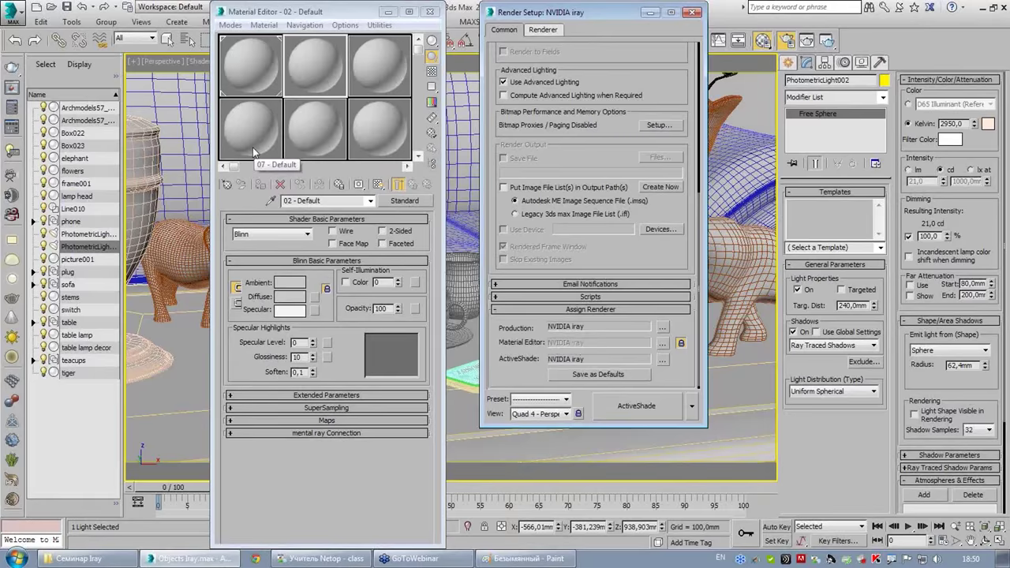
left_click(681, 344)
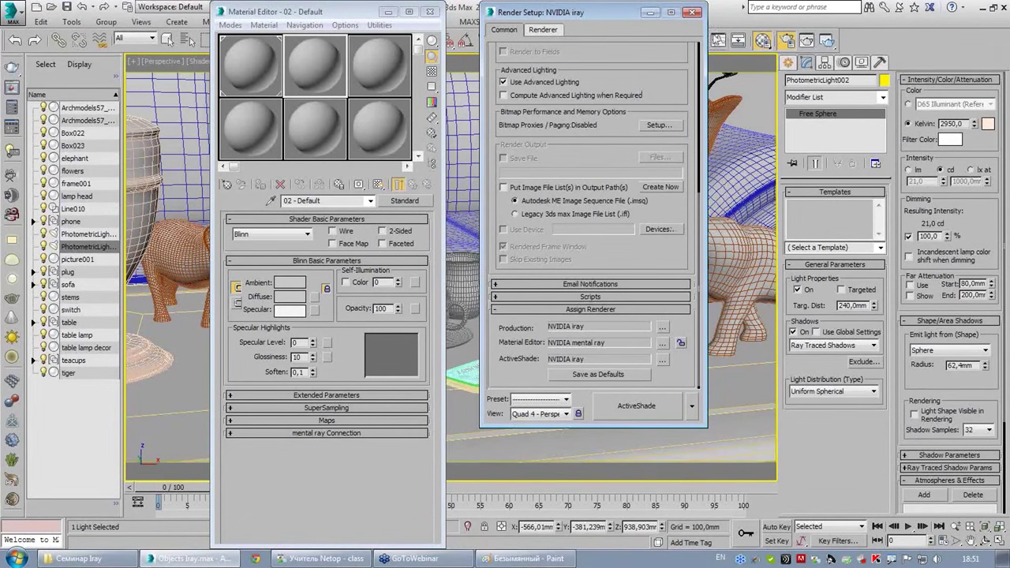
left_click(692, 12)
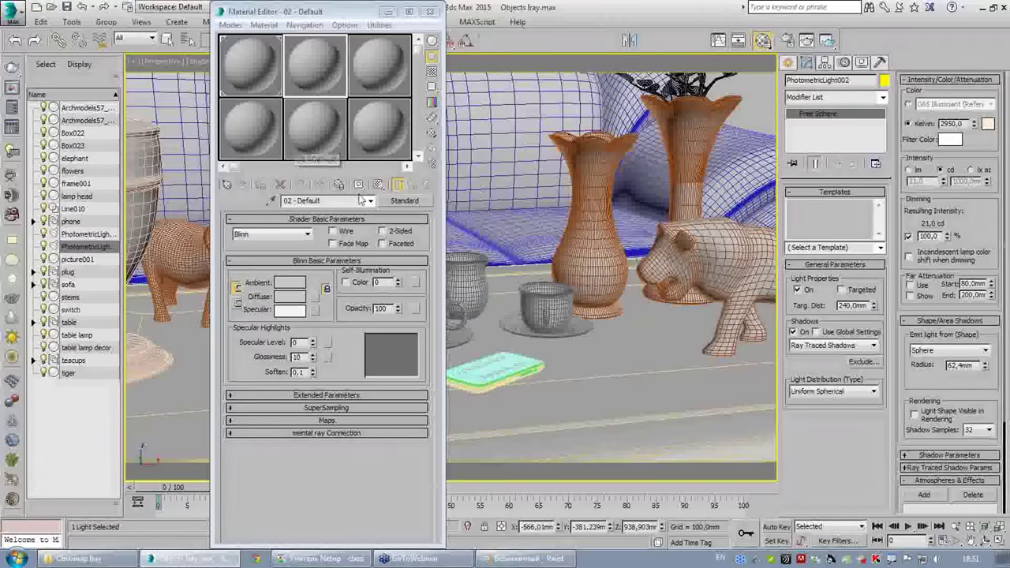
- Convert material 02 - Default from Standard to a mental ray Arch & Design material
left_click(400, 201)
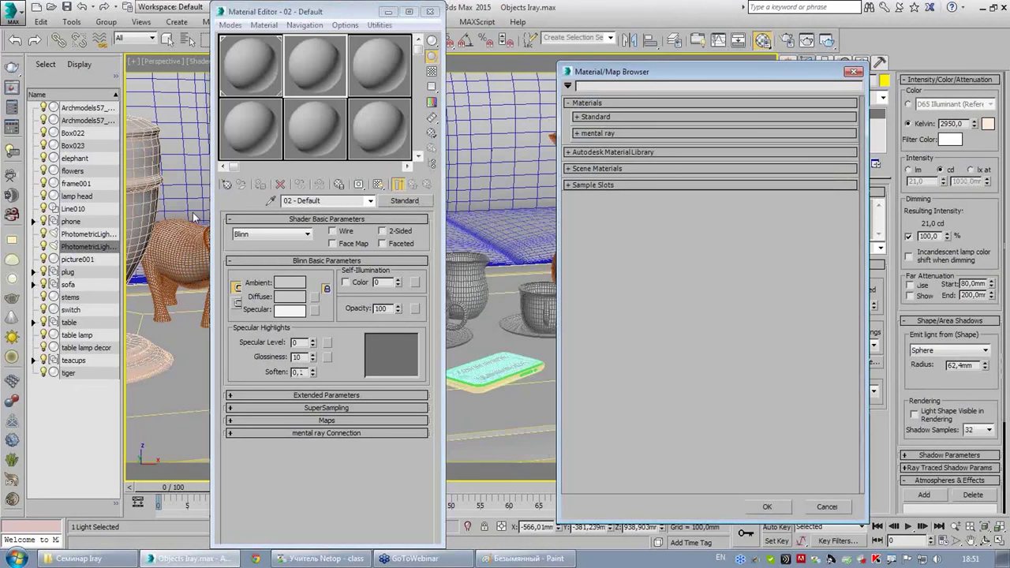
left_click(596, 133)
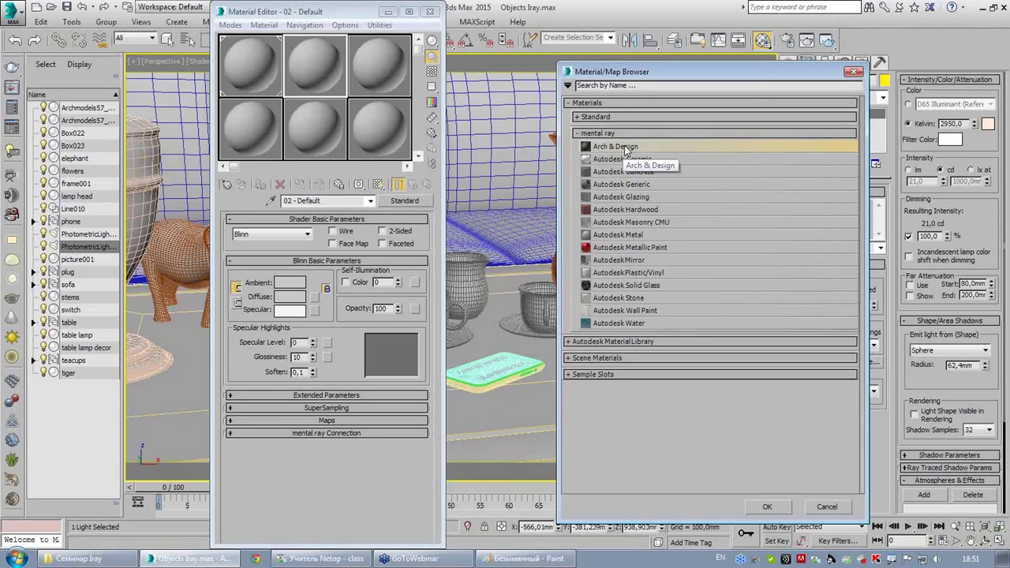
double_click(721, 145)
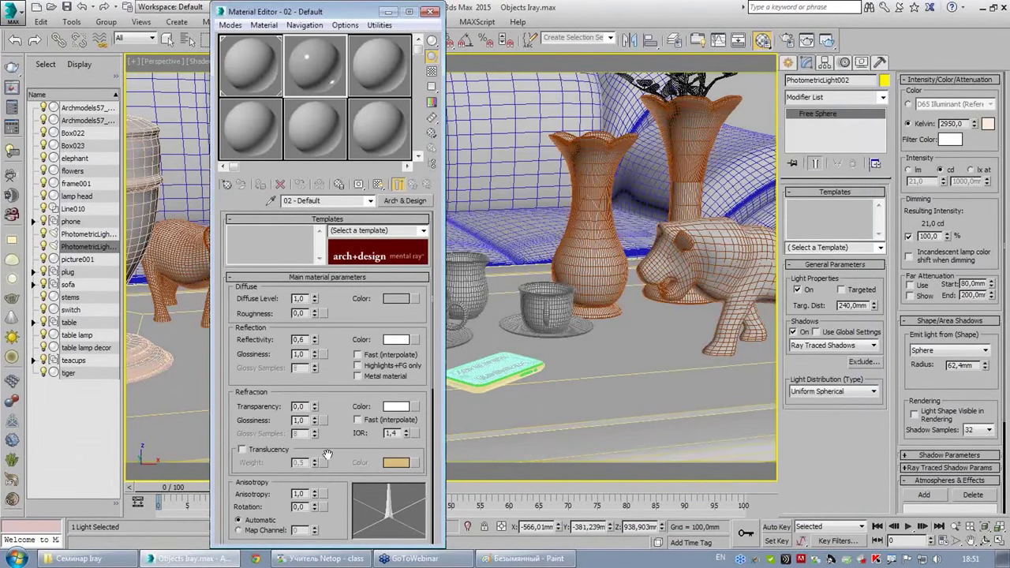
- Show a checkered sample background and apply the Glass (Solid Geometry) template to material 02
left_click(432, 71)
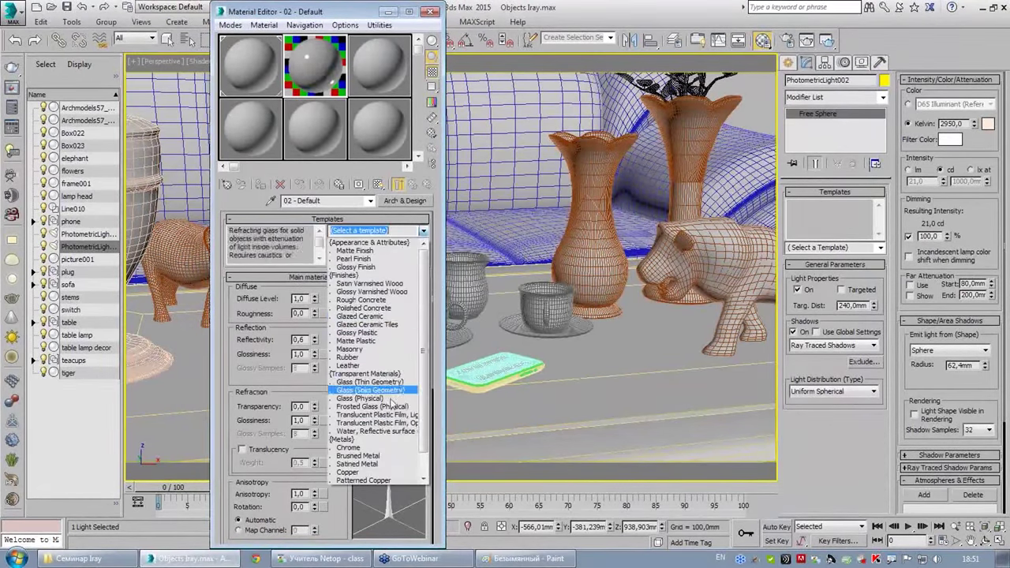
scroll(378, 414, "down", 1)
scroll(427, 431, "up", 1)
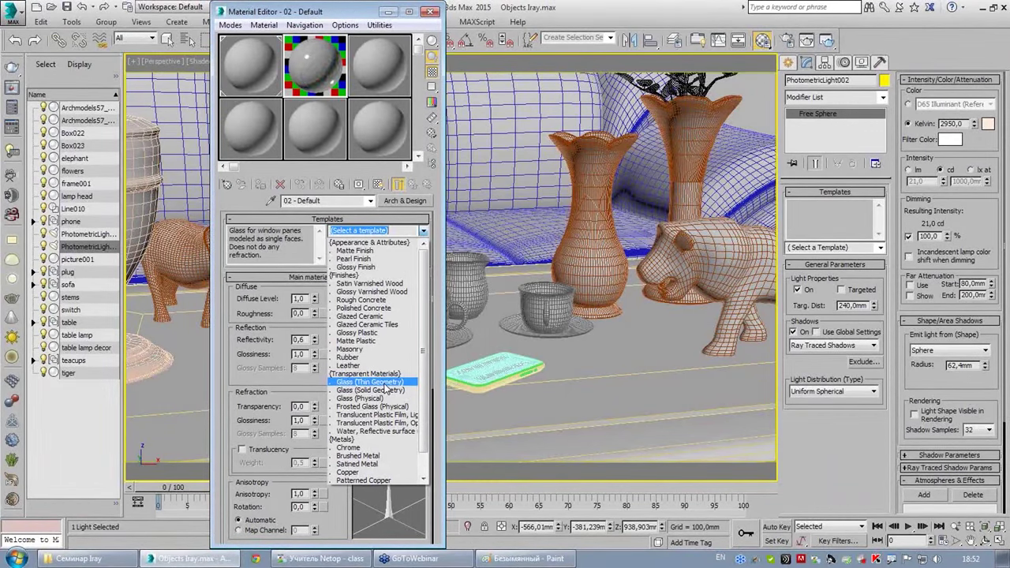
left_click(366, 390)
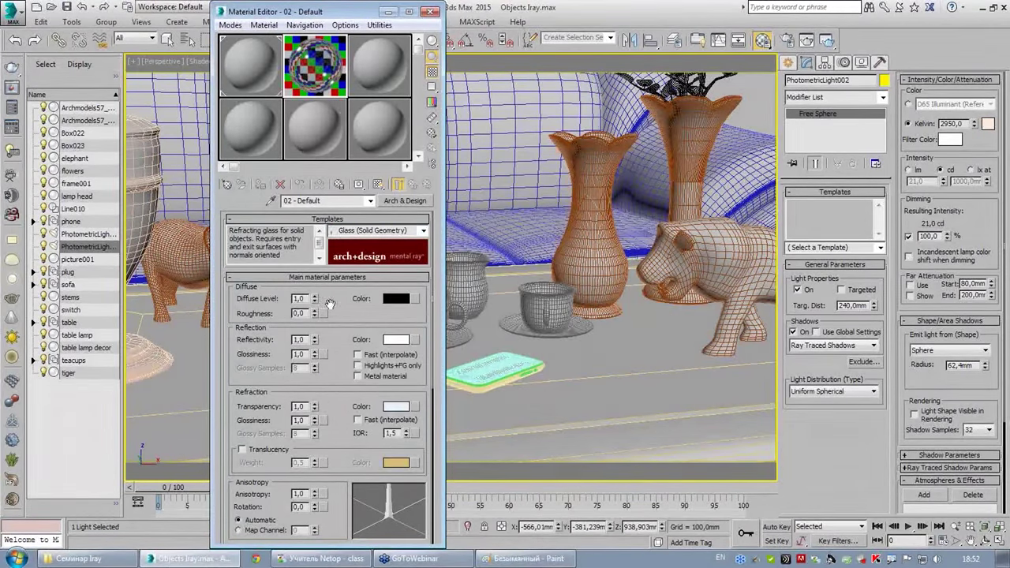
- Tint material 02's reflection colour pink (hue 0.82, saturation 0.5)
left_click(399, 341)
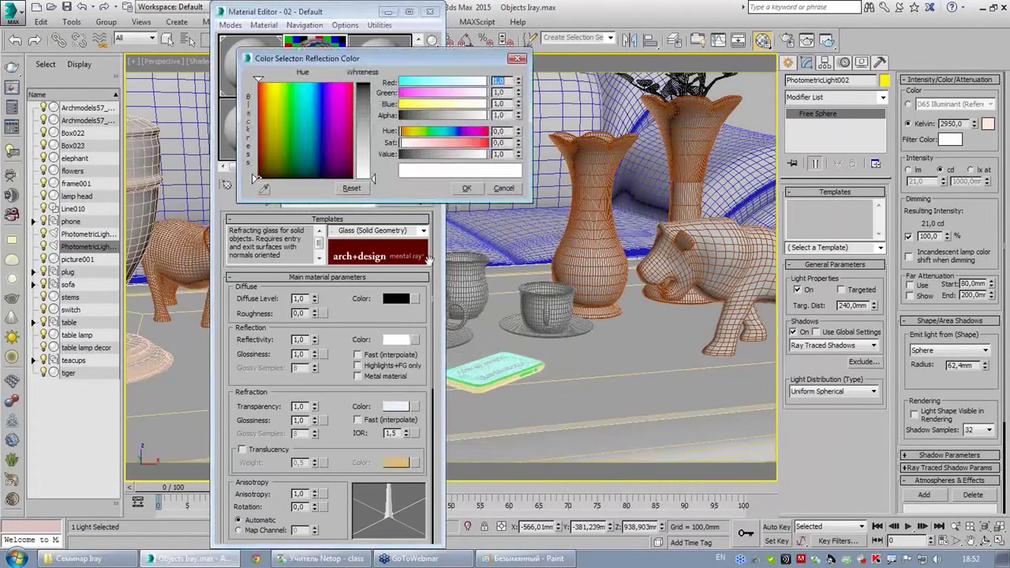
mouse_move(457, 131)
left_mouse_down()
mouse_move(471, 131)
mouse_move(455, 145)
left_mouse_up()
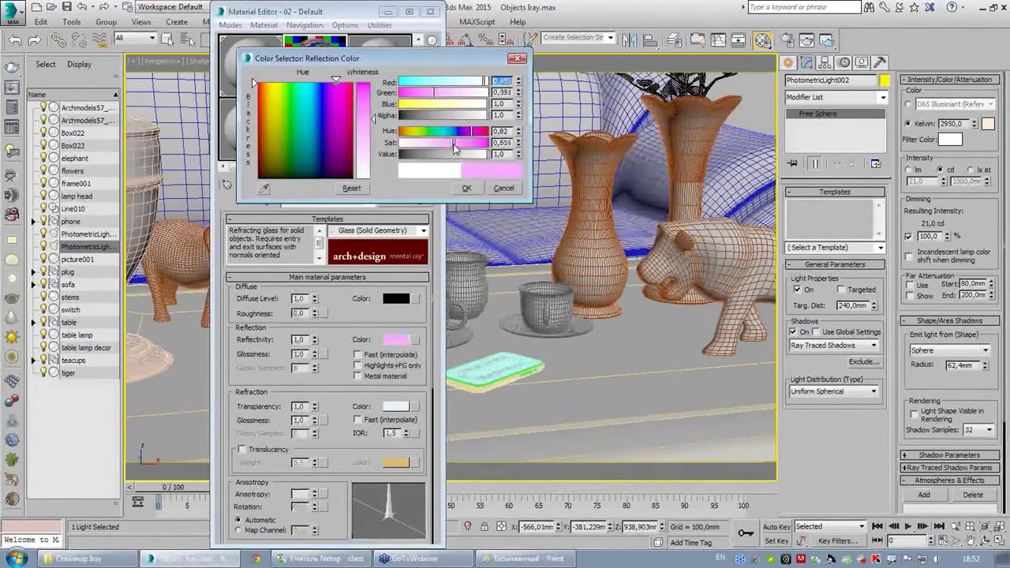
left_click(467, 188)
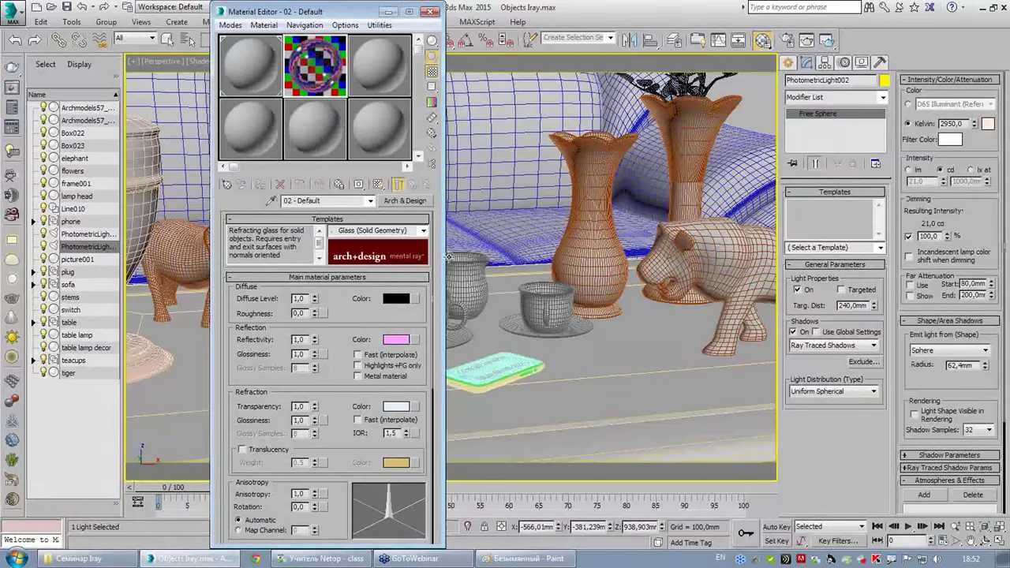
- Assign the pink glass material 02 to the tiger and the teacups group
left_click(661, 273)
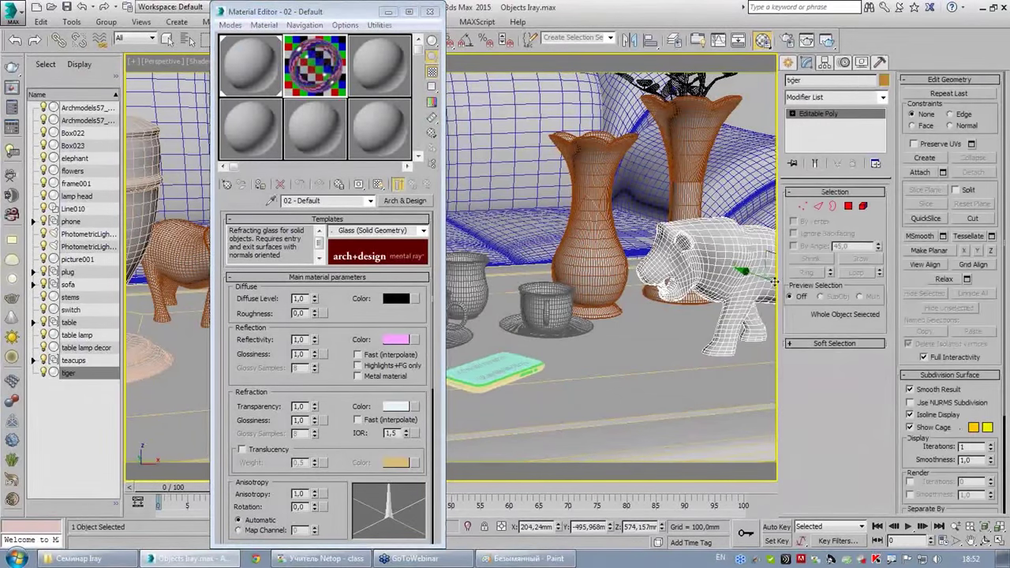
left_click(261, 184)
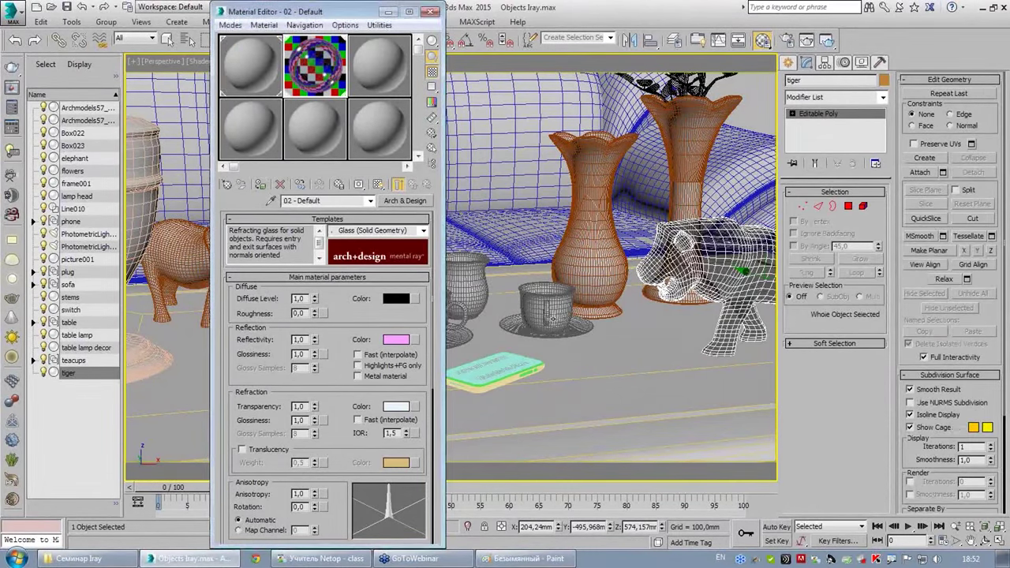
left_click(549, 319)
left_click(260, 183)
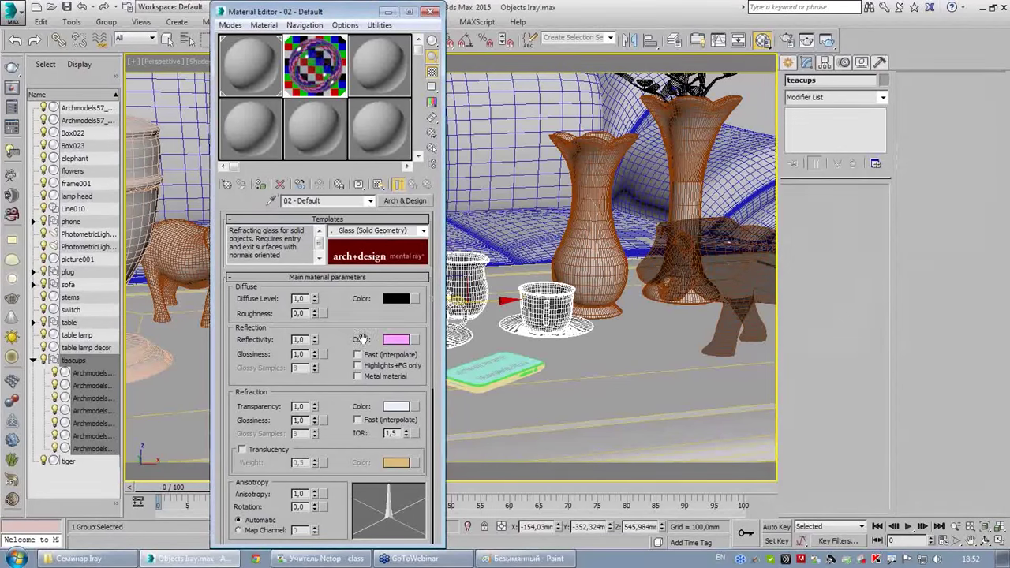
- Make material slot 03 an Arch & Design material using the Glass (Solid Geometry) template
left_click(373, 101)
left_click(405, 200)
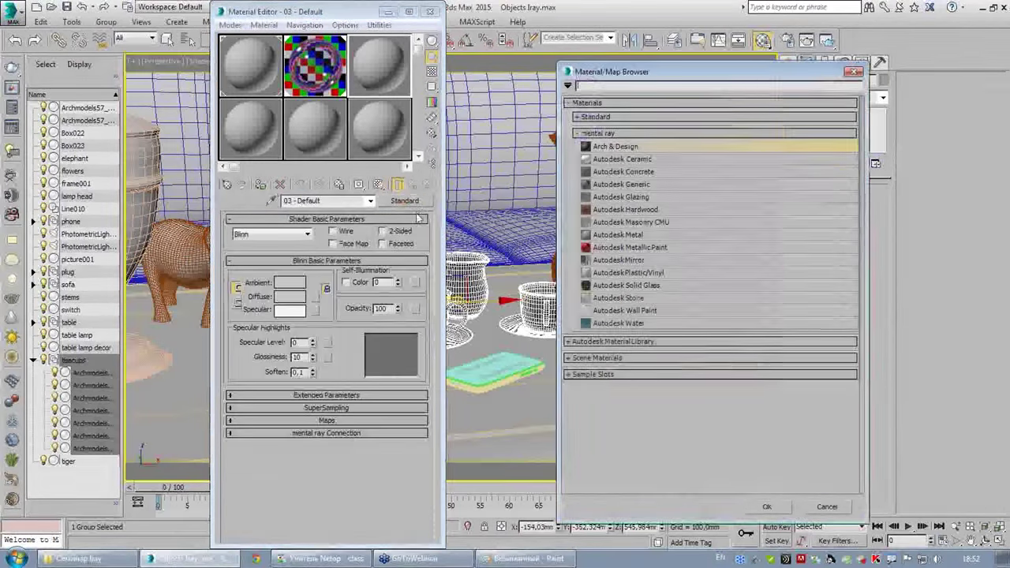
double_click(616, 147)
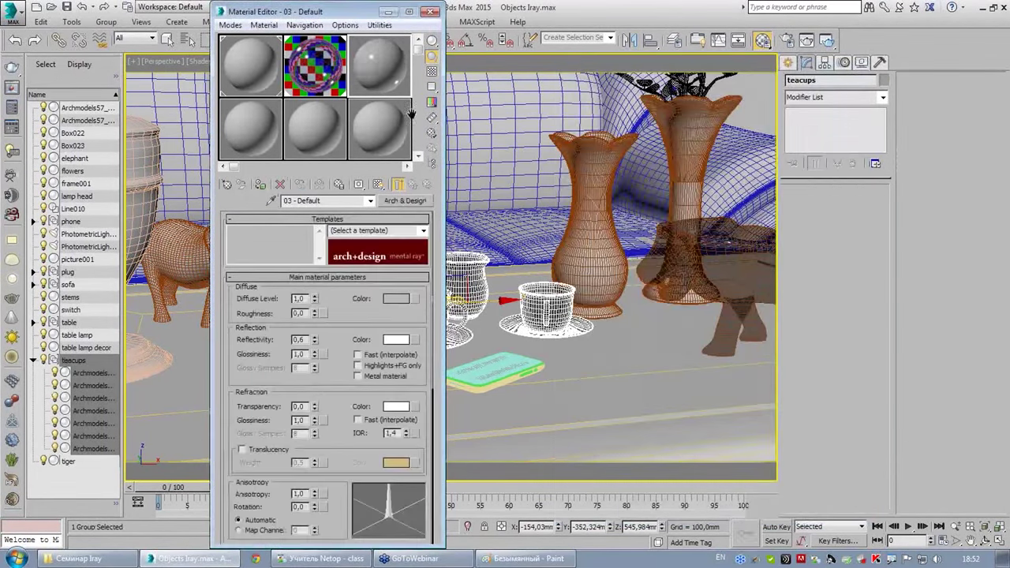
left_click(423, 230)
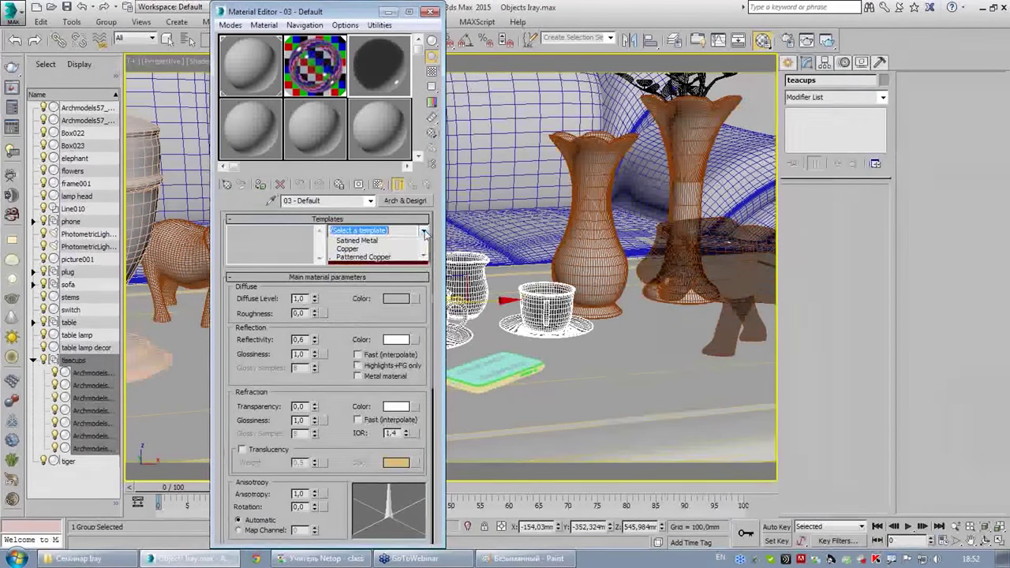
left_click(370, 389)
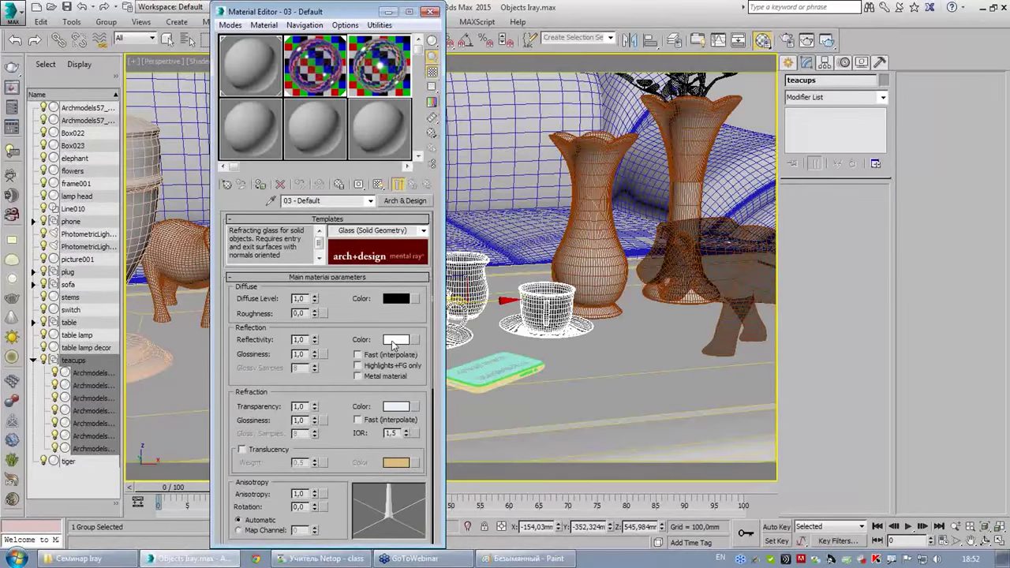
- Assign the clear glass material 03 to both vases and close the Material Editor
left_click(596, 228)
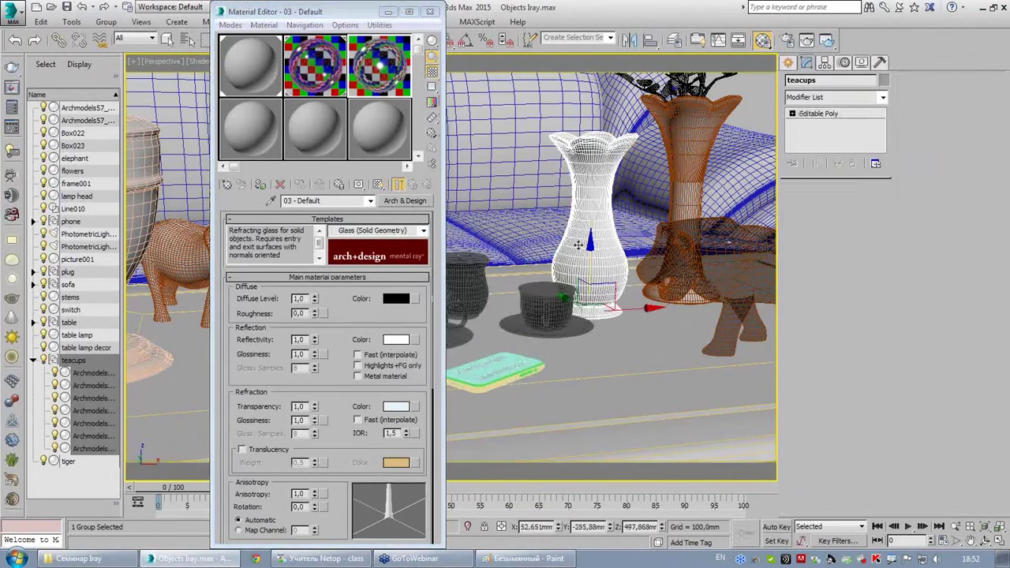
left_click(685, 151, "ctrl")
left_click(261, 184)
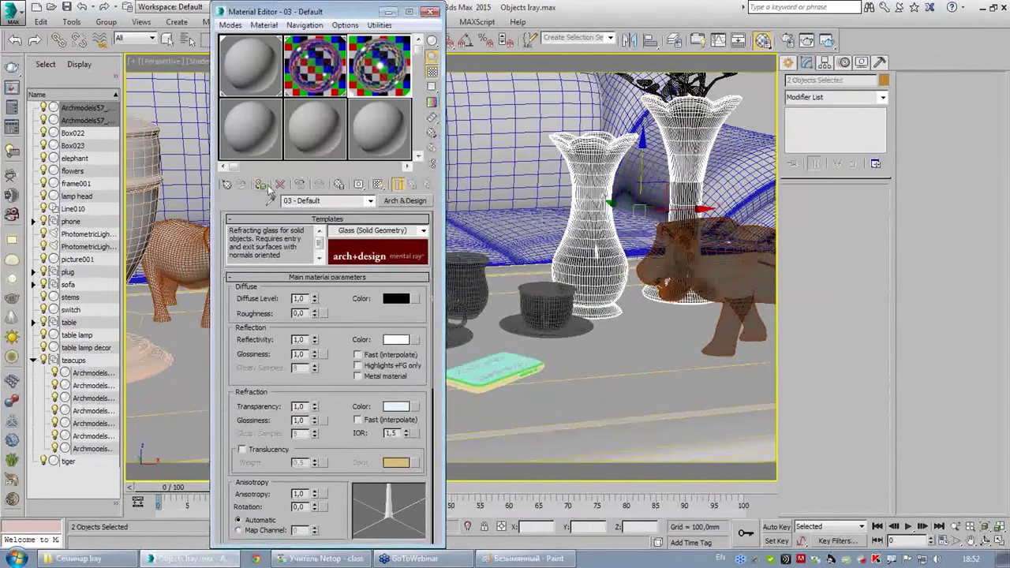
left_click(429, 12)
middle_click_drag(648, 134, 705, 120, "alt")
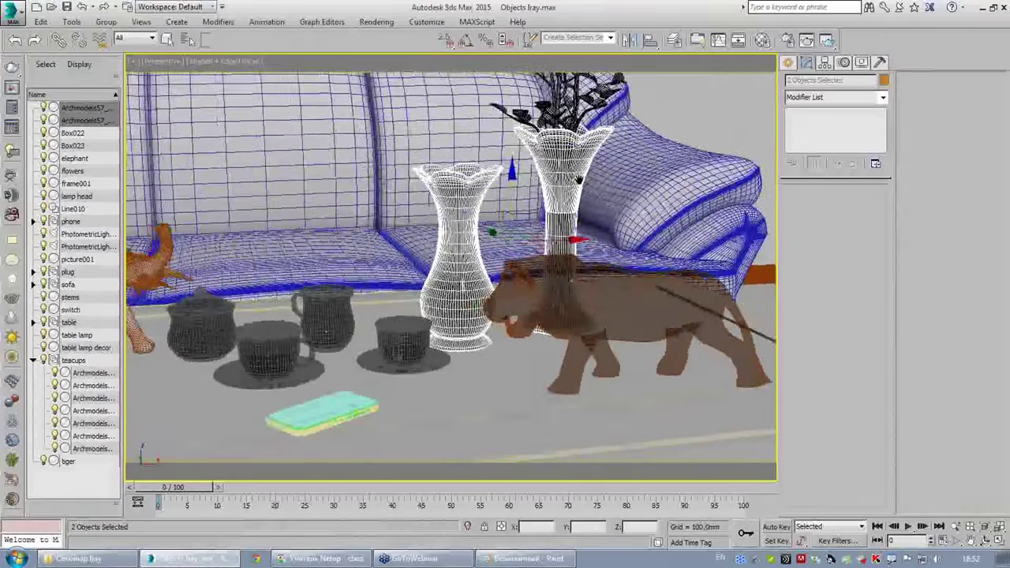
- Run a production render of the sofa scene, cancel it partway, and close the frame window
left_click(826, 40)
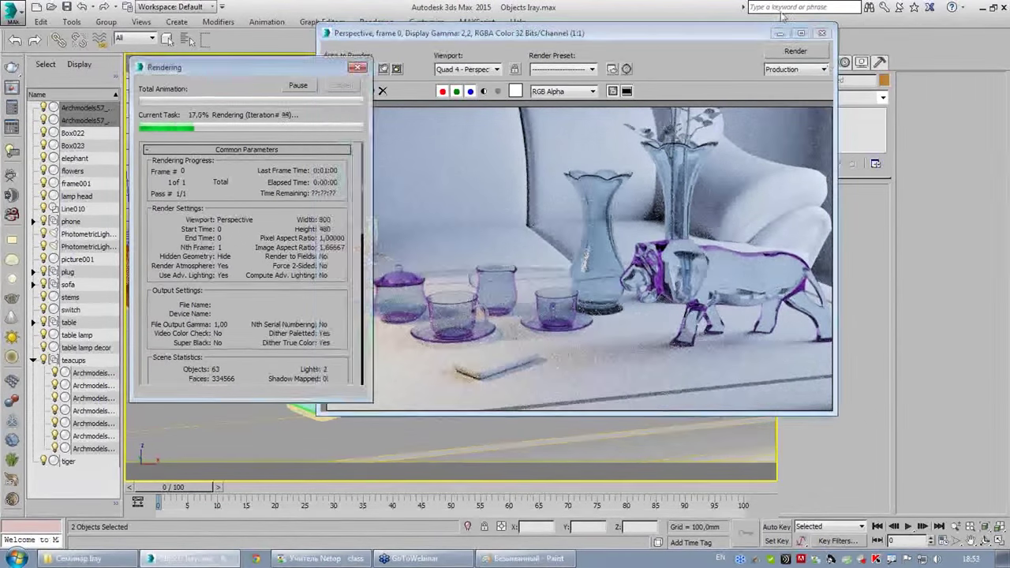
key("Escape")
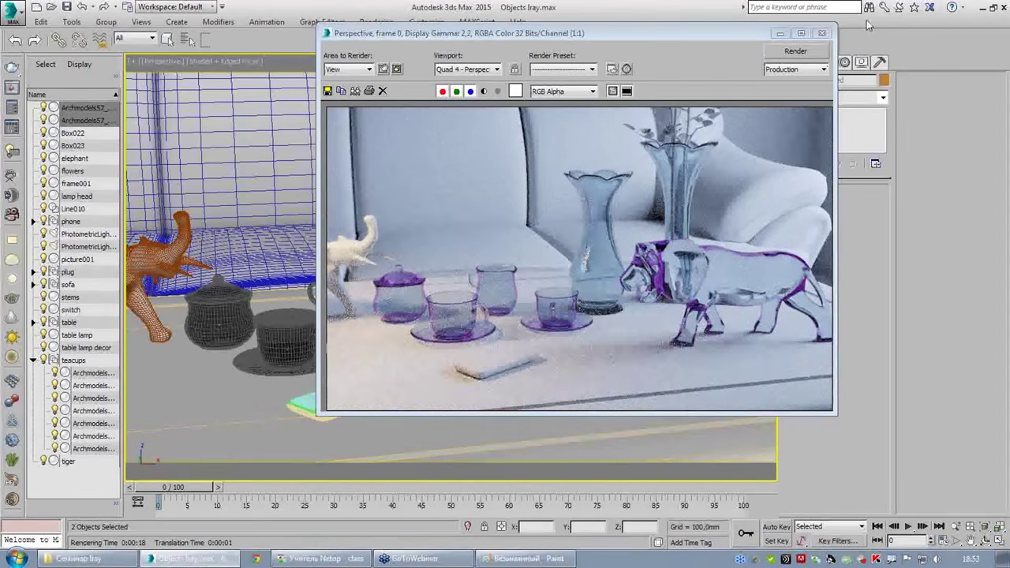
left_click(822, 33)
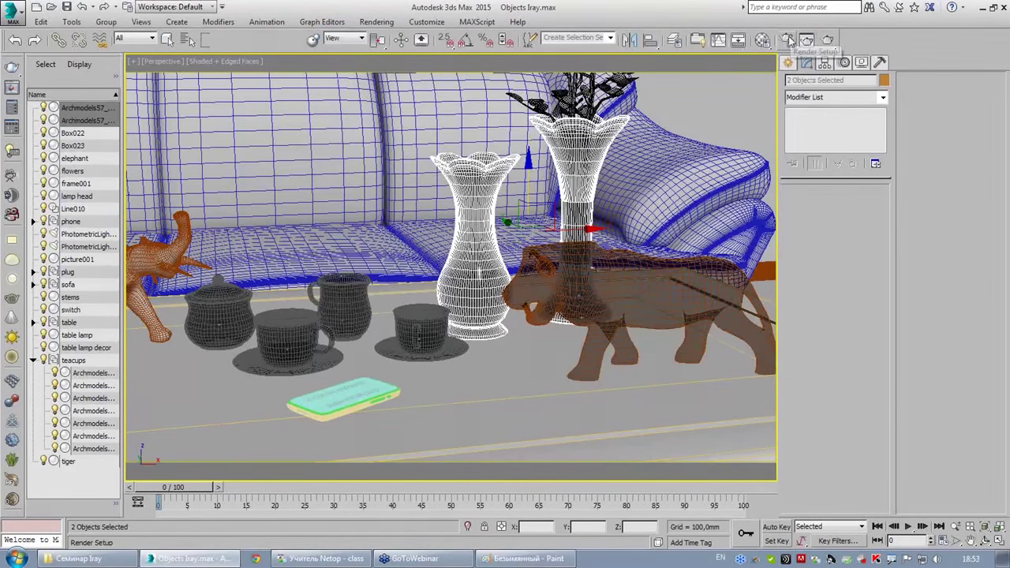
- Give material 02 a pinkish-purple refraction colour (hue about 0.8) and lower its reflection saturation
left_click(786, 40)
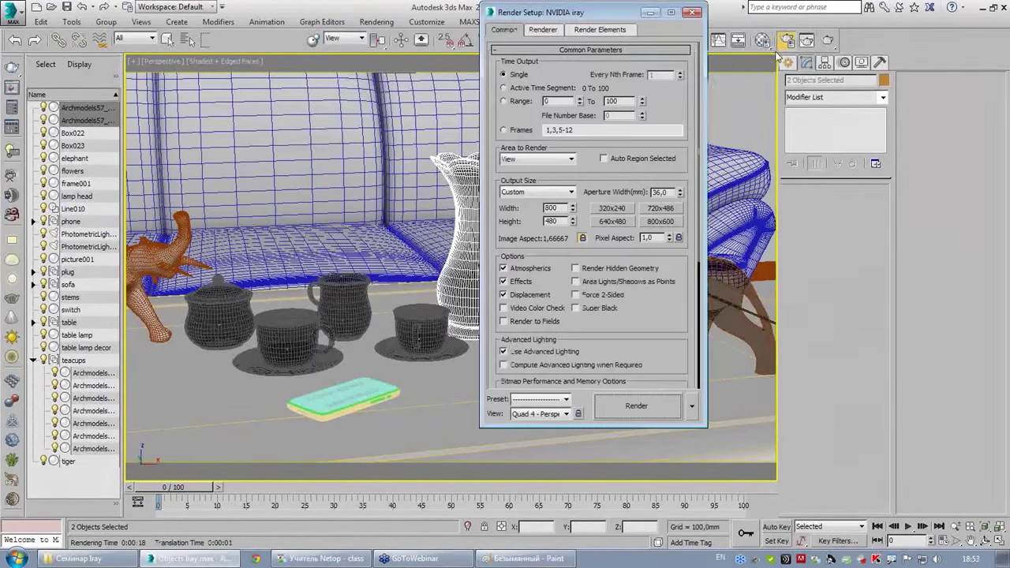
left_click(763, 40)
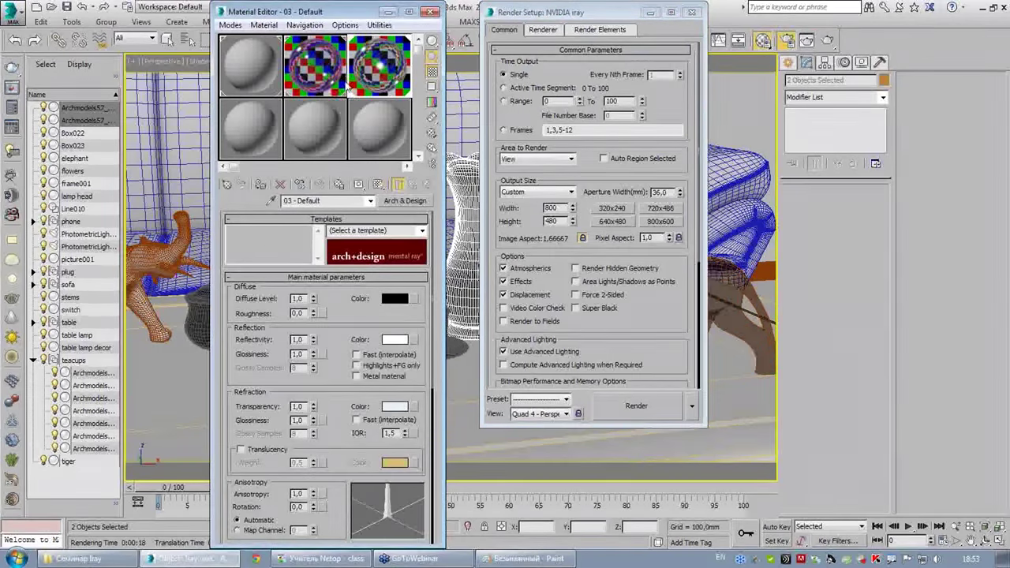
scroll(379, 403, "down", 3)
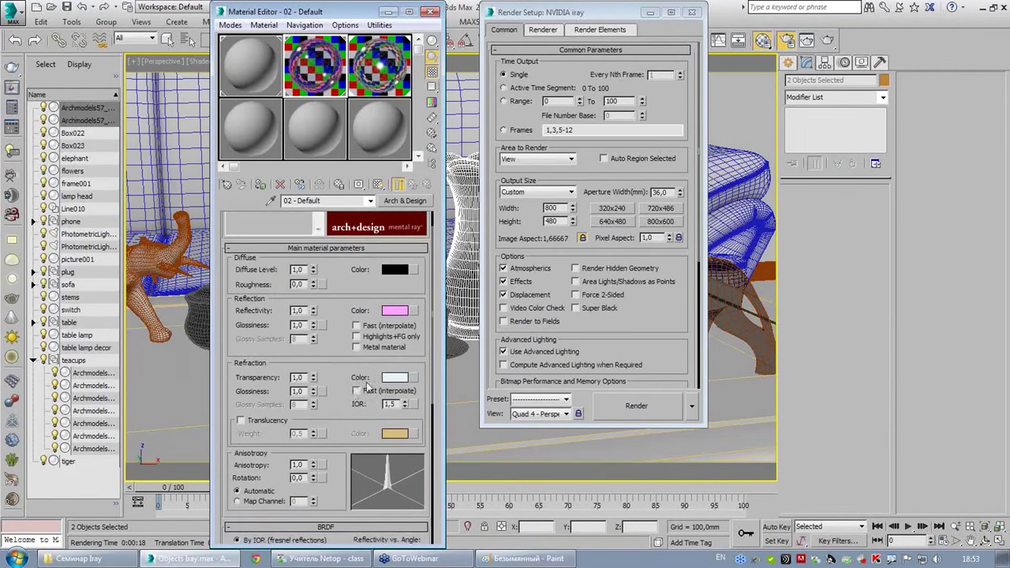
left_click(397, 381)
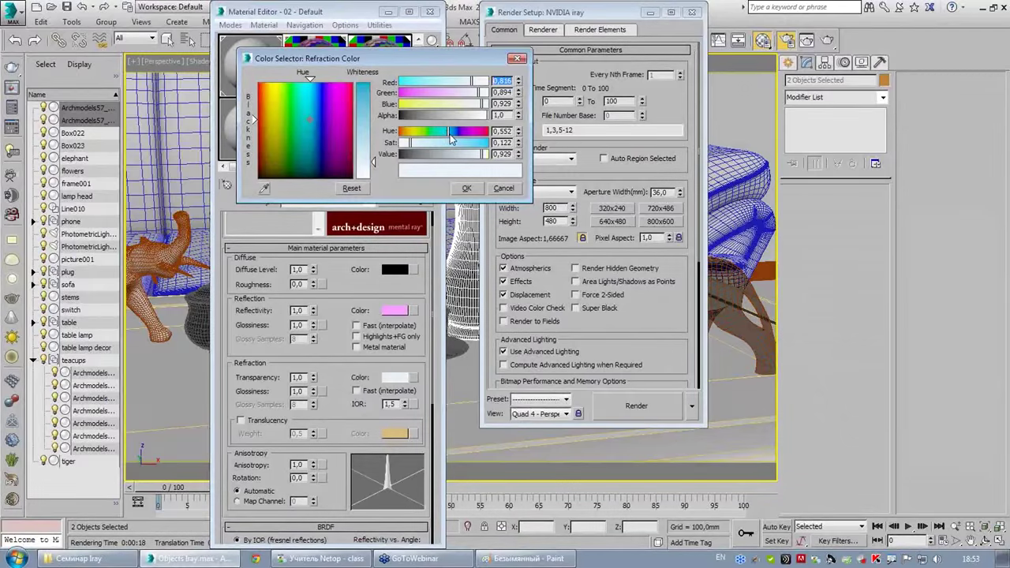
mouse_move(454, 136)
left_mouse_down()
mouse_move(470, 132)
mouse_move(445, 146)
mouse_move(484, 154)
left_mouse_up()
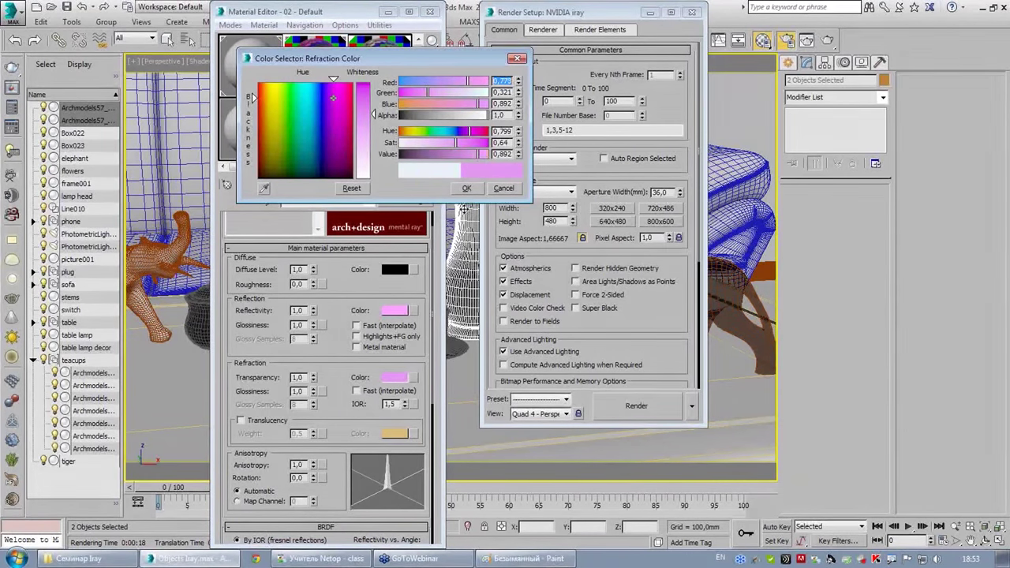
left_click(395, 310)
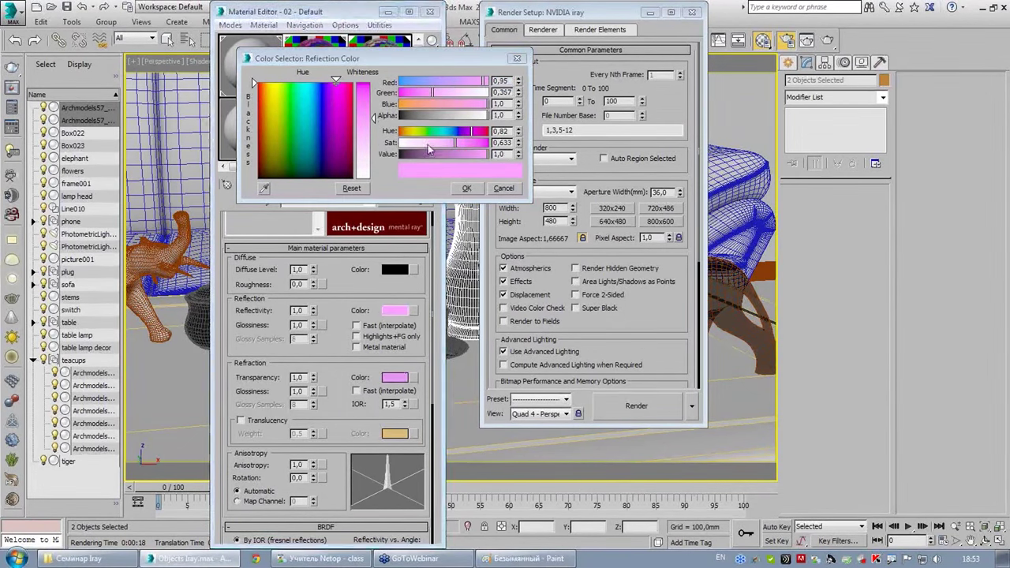
left_click_drag(427, 145, 412, 144)
left_click(467, 188)
- Select material 03, close the Material Editor, and display the iray renderer settings
left_click(249, 65)
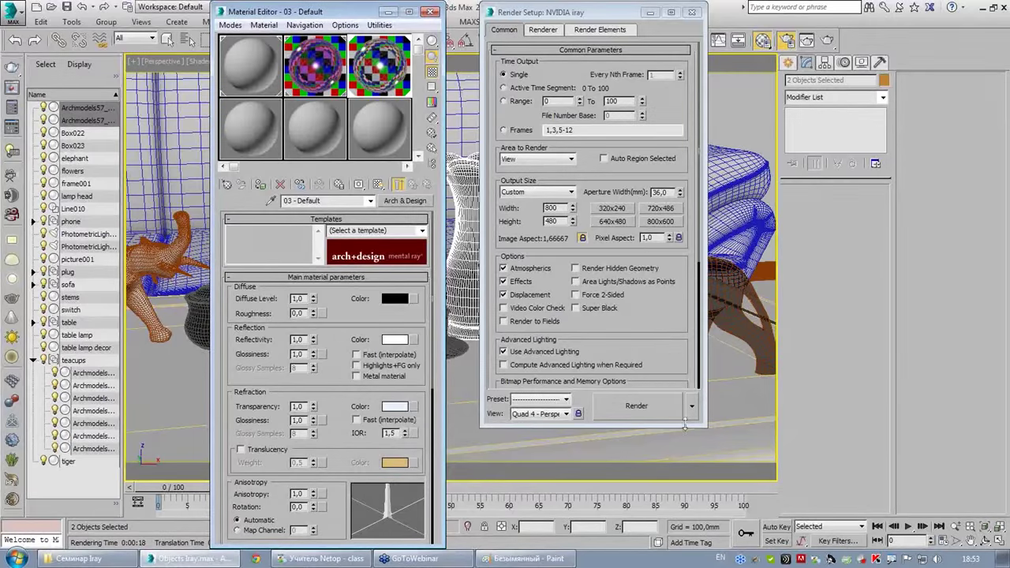
left_click(429, 12)
left_click(542, 30)
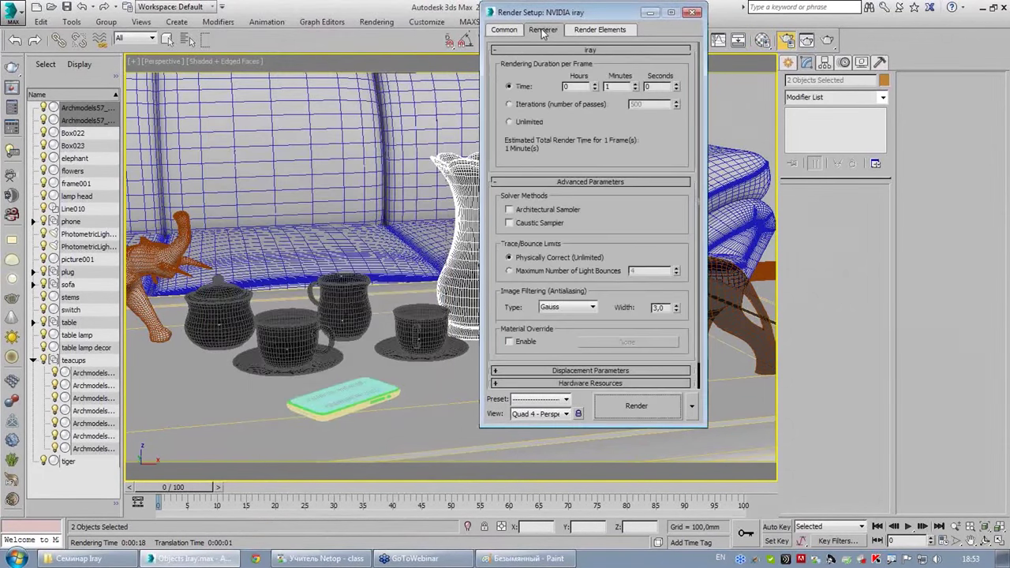
- Set iray's rendering duration to Unlimited, render the scene, and stop the render when satisfied
left_click(527, 123)
left_click(651, 409)
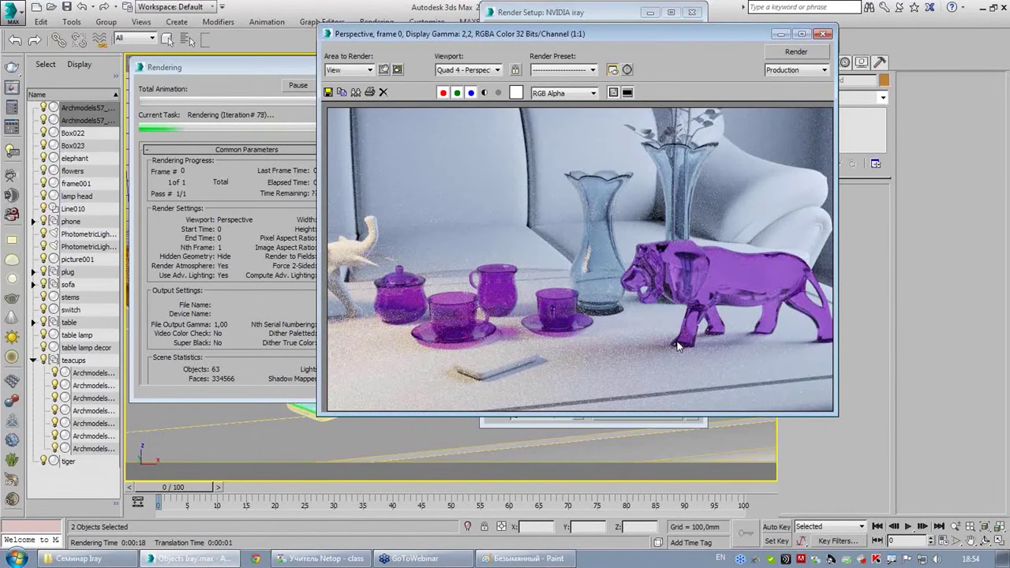
left_click(293, 109)
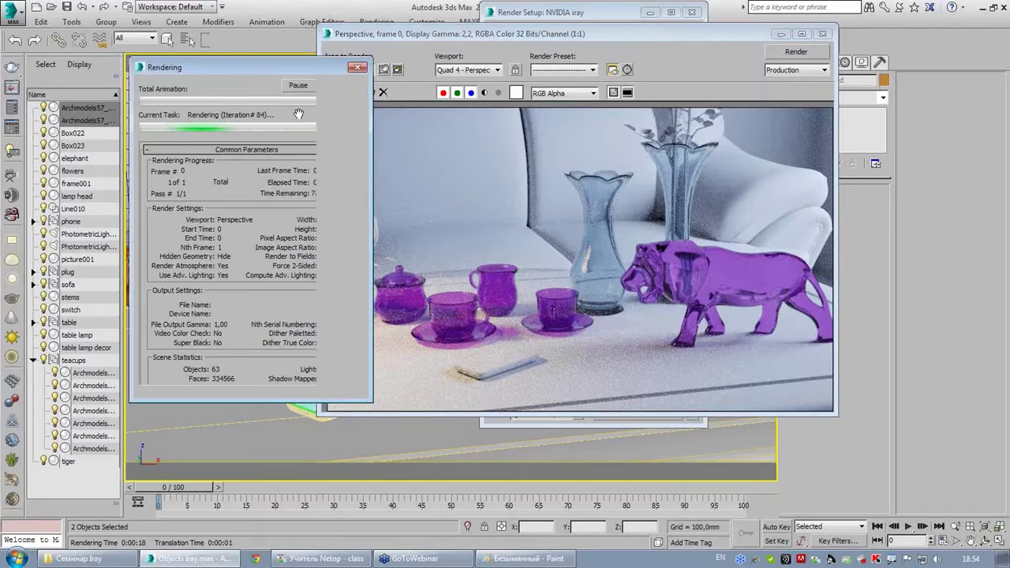
left_click(341, 86)
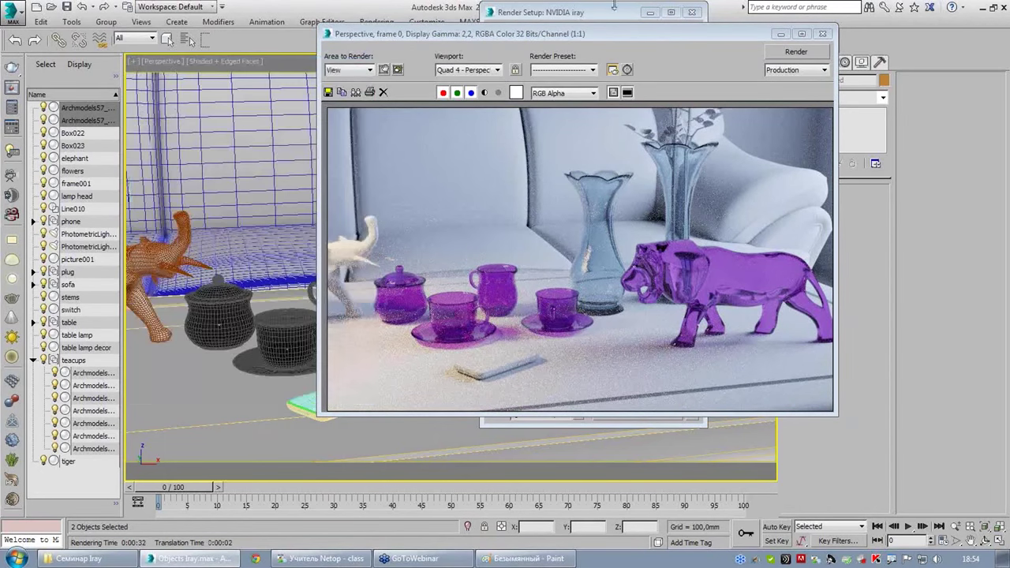
left_click(612, 9)
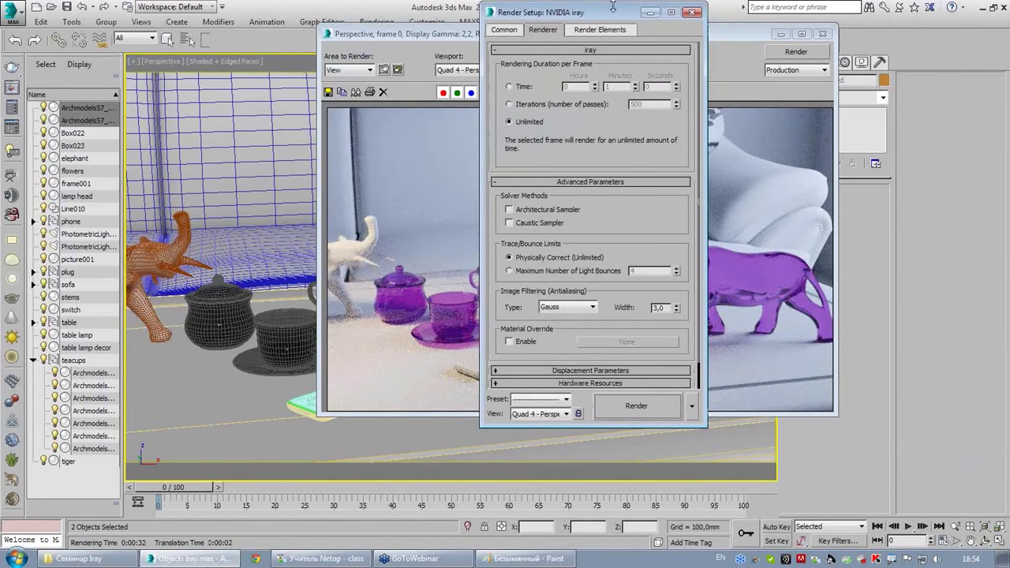
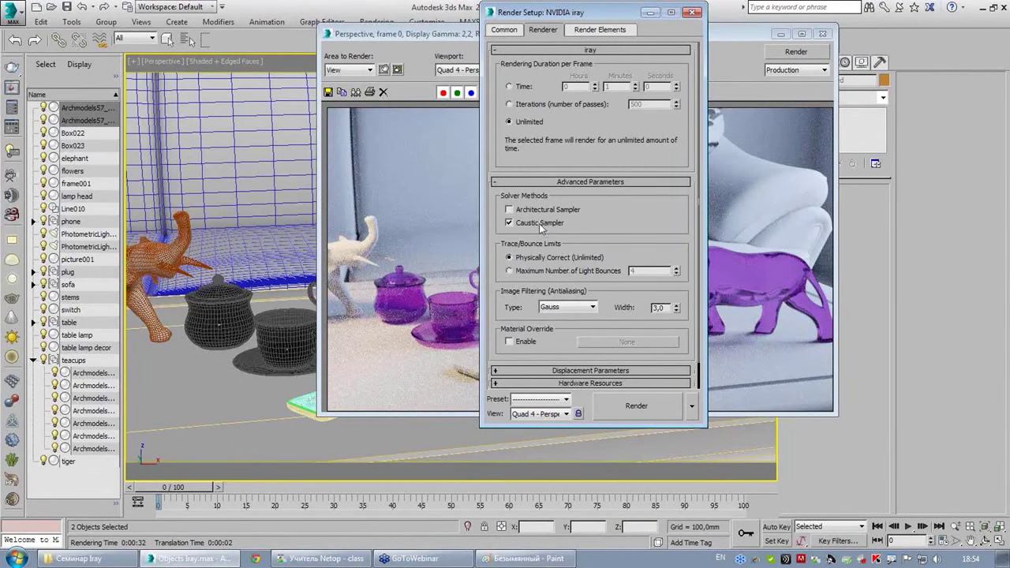
- Render the purple-glass teacup scene with iray, zoom in to judge the noise, then close the frame
left_click(631, 404)
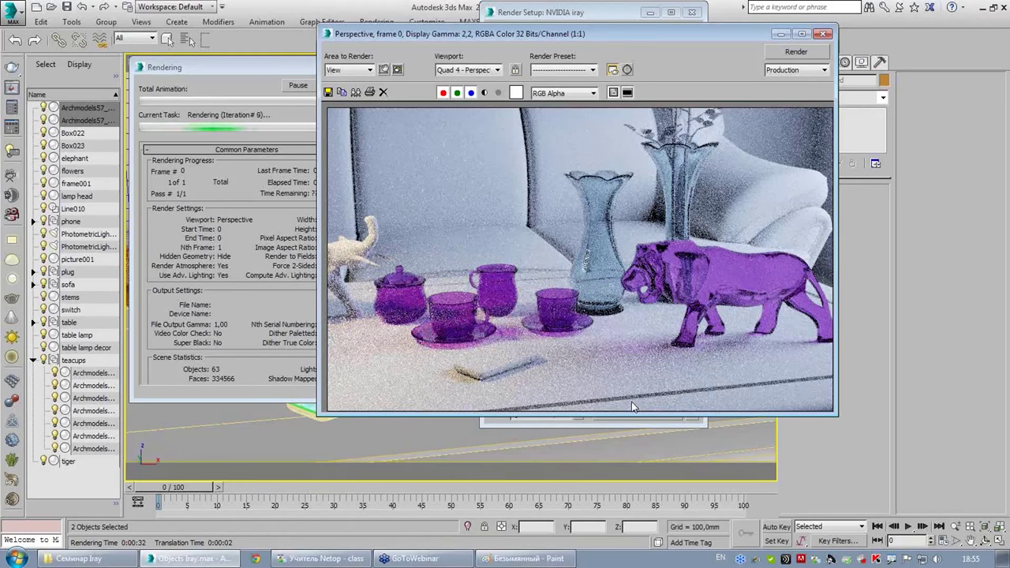
scroll(471, 345, "up", 1)
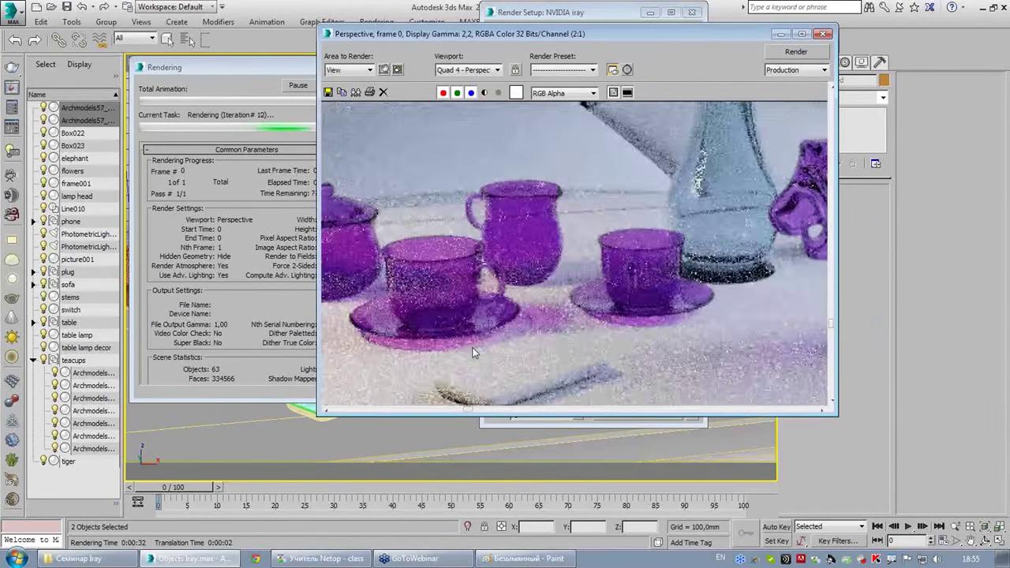
scroll(473, 340, "up", 1)
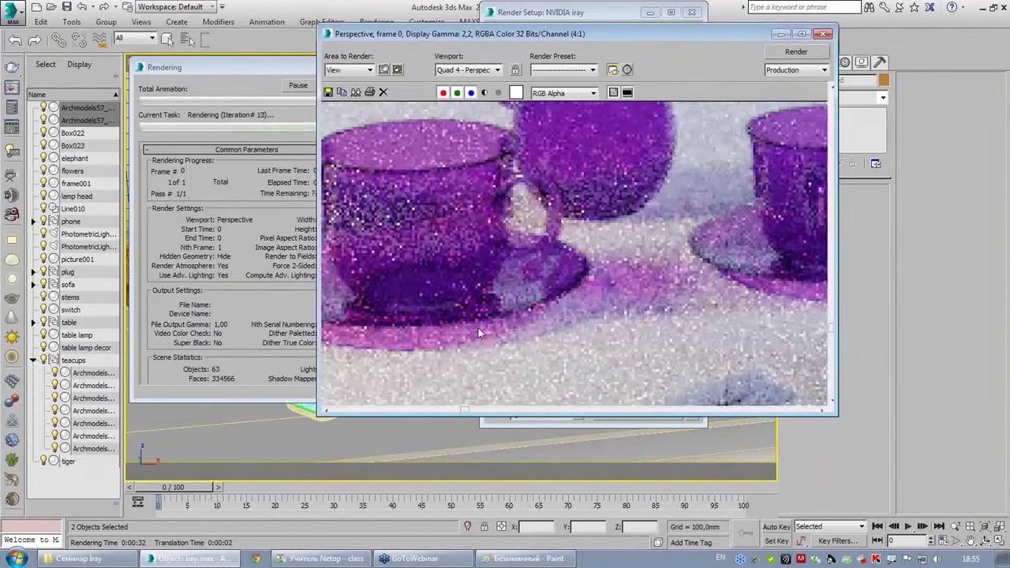
scroll(552, 334, "down", 1)
scroll(707, 333, "down", 1)
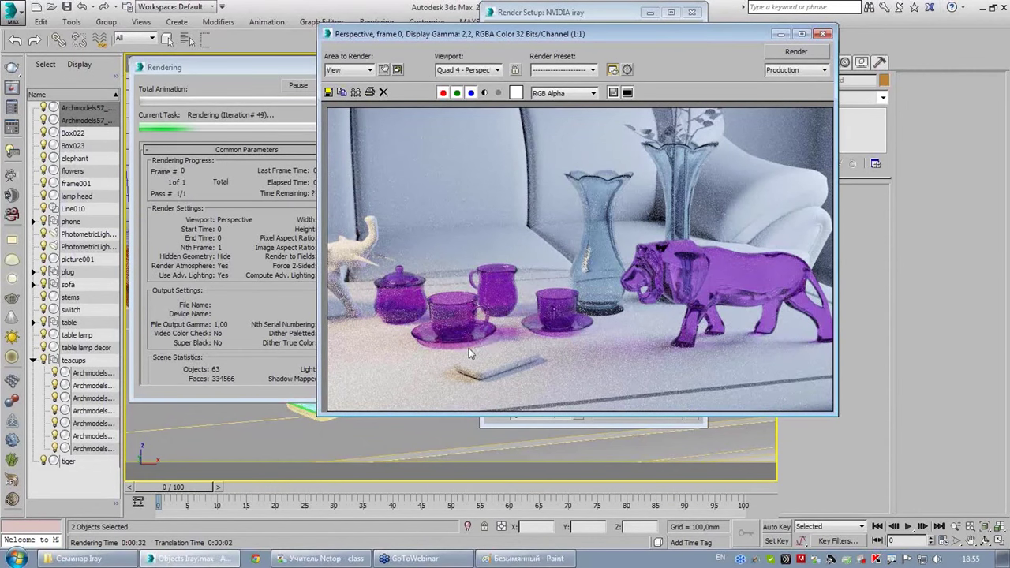
scroll(470, 348, "up", 1)
scroll(471, 348, "up", 1)
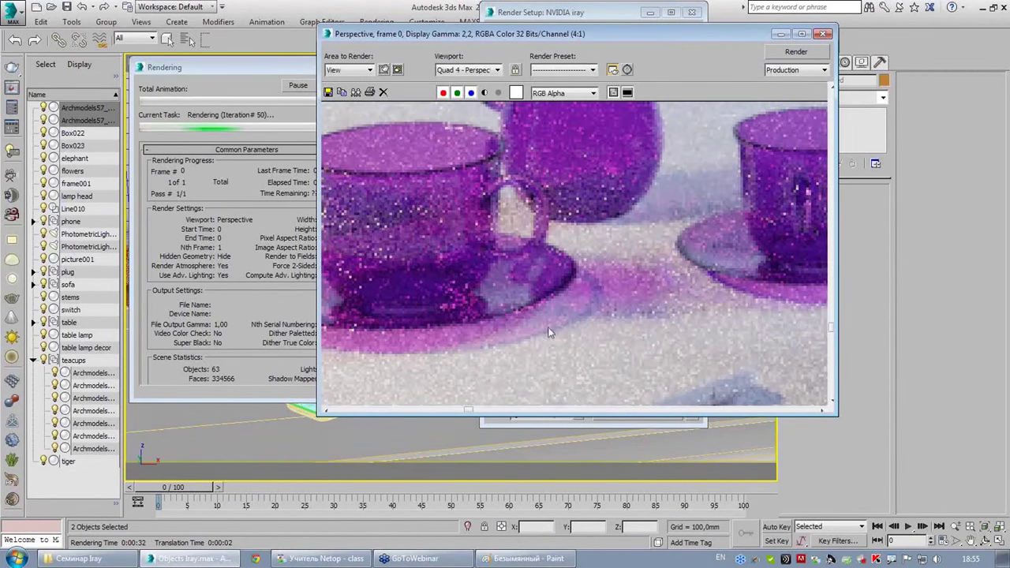
scroll(591, 297, "down", 1)
scroll(591, 298, "down", 1)
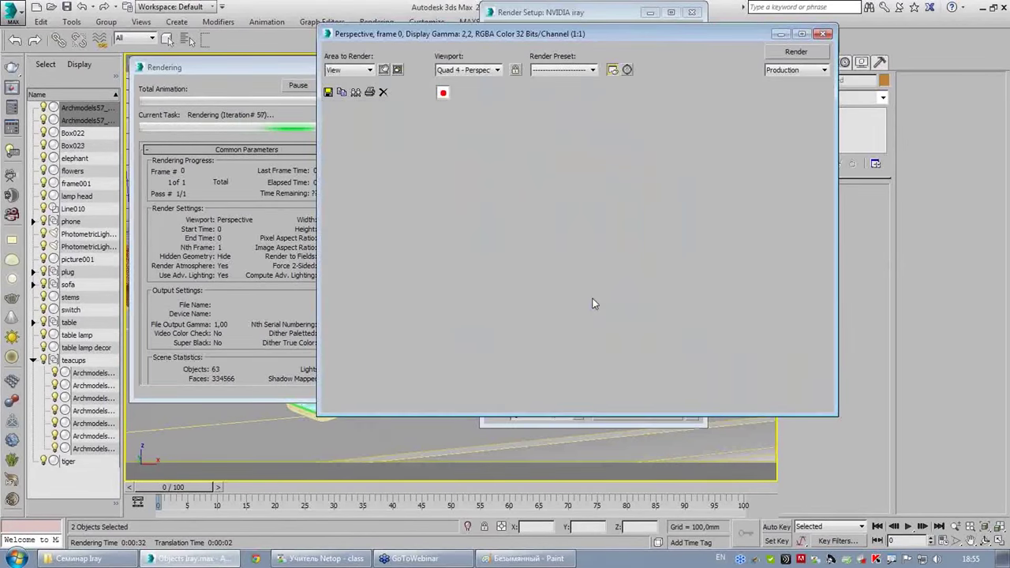
left_click(225, 197)
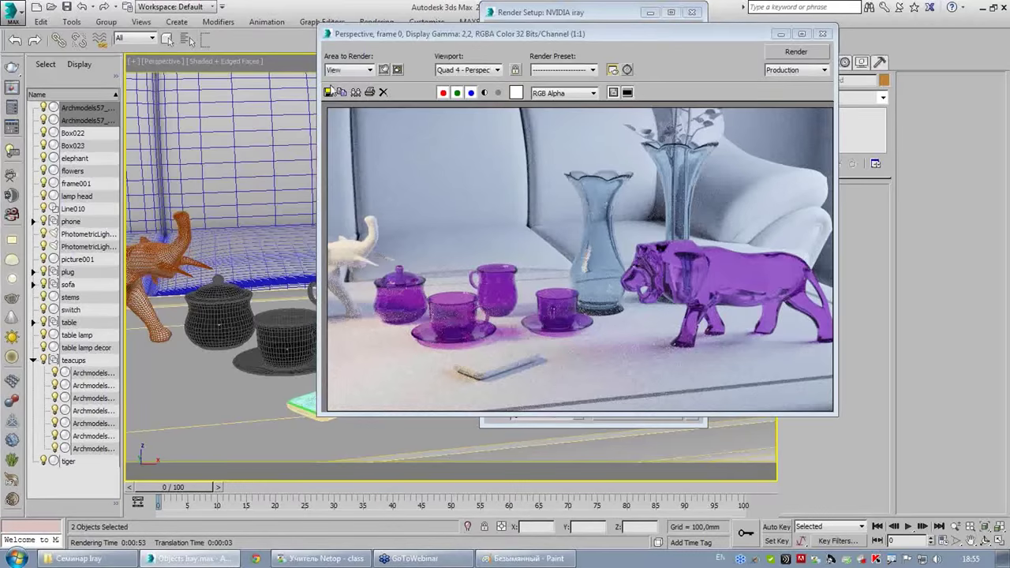
left_click(823, 34)
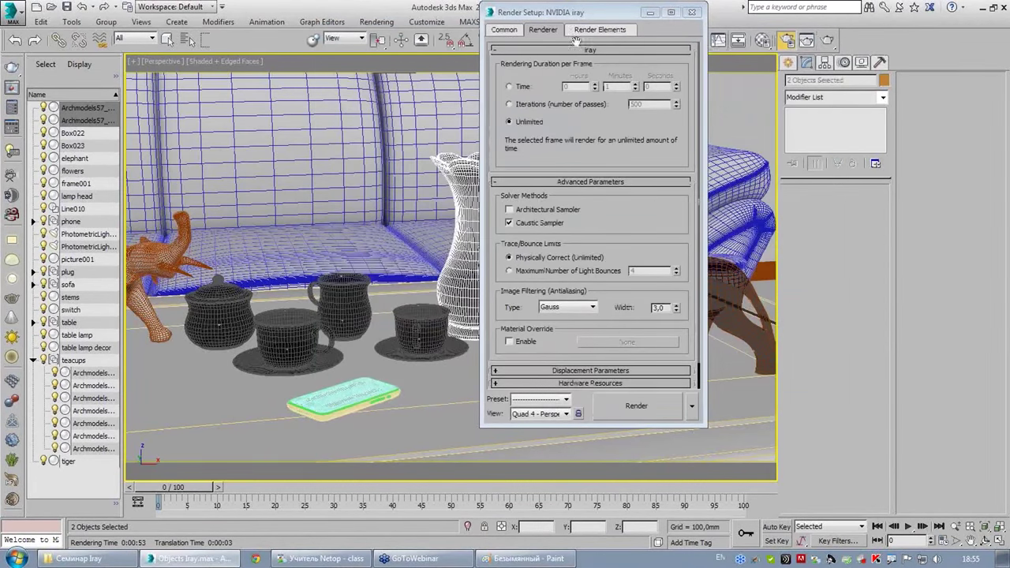
- Turn slot 07 - Default into an Arch & Design material using the Glossy Finish template
left_click(692, 12)
left_click(762, 40)
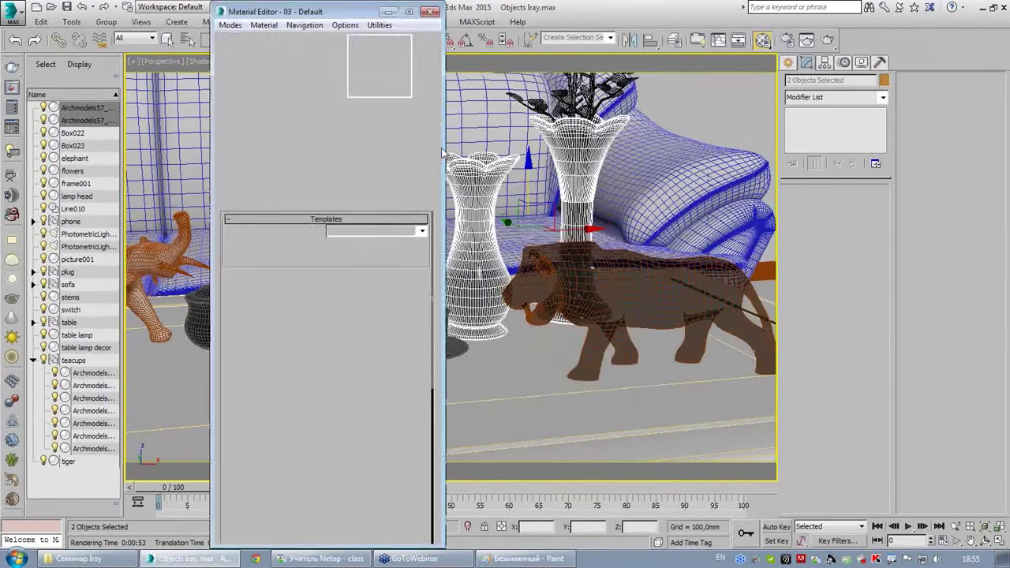
left_click(267, 136)
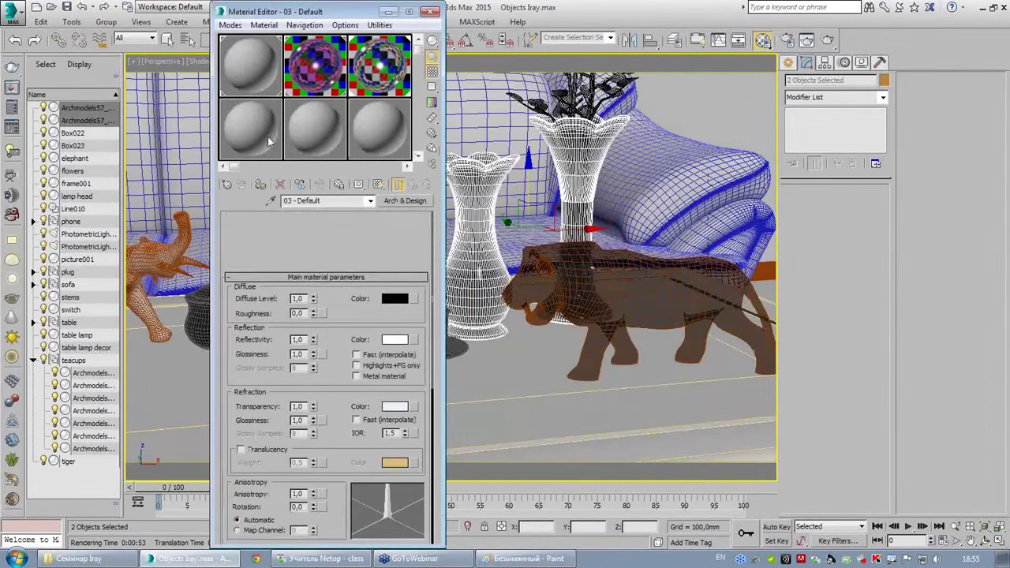
left_click(404, 200)
double_click(614, 147)
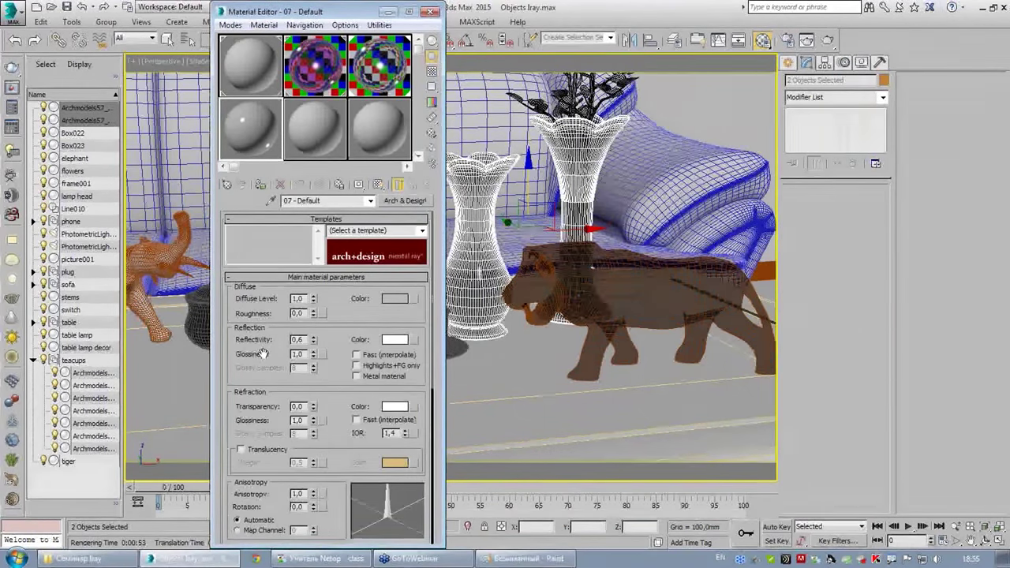
left_click(423, 231)
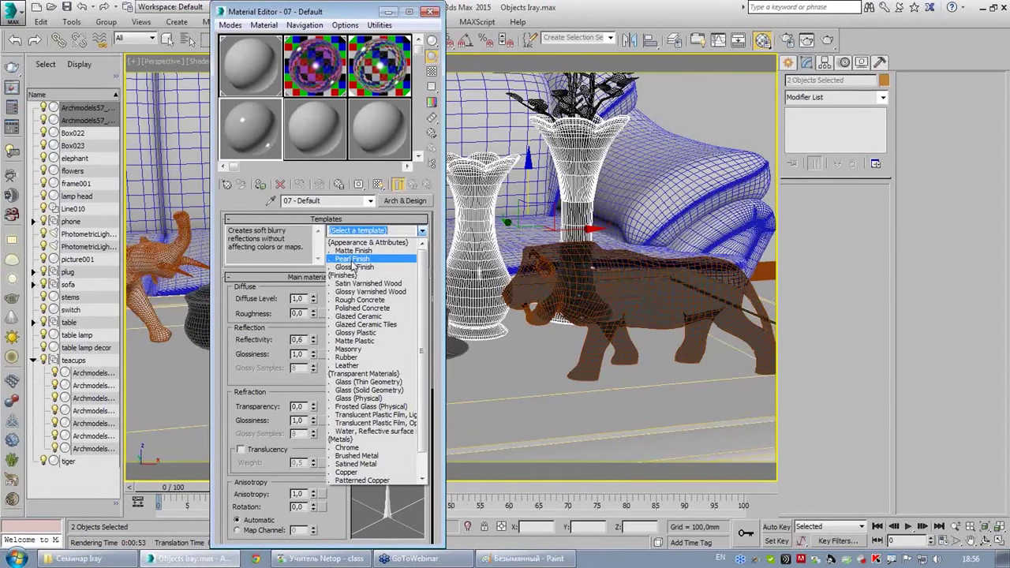
left_click(353, 266)
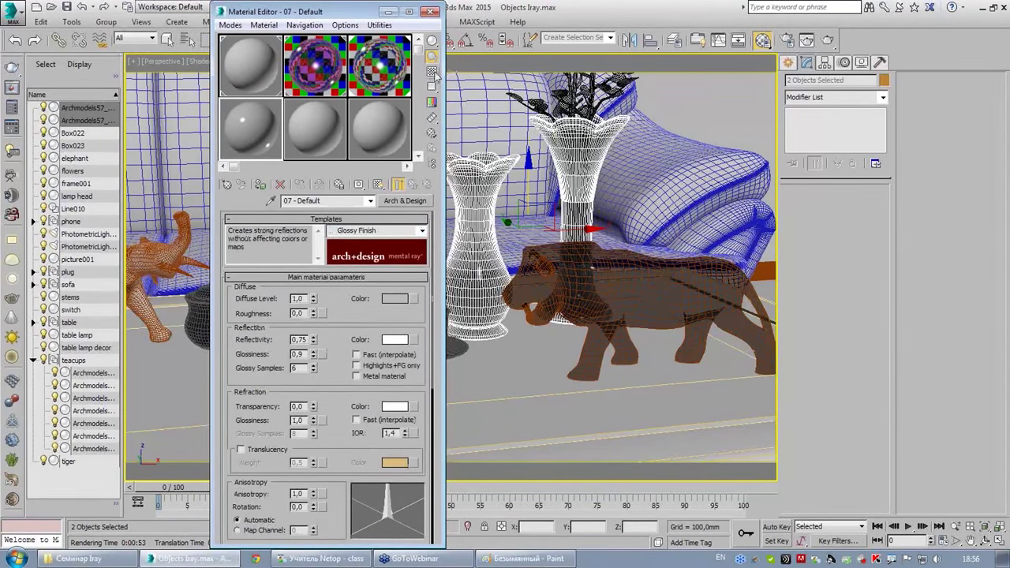
- Show the checker sample background and lower reflection glossiness to 0.57
left_click(432, 72)
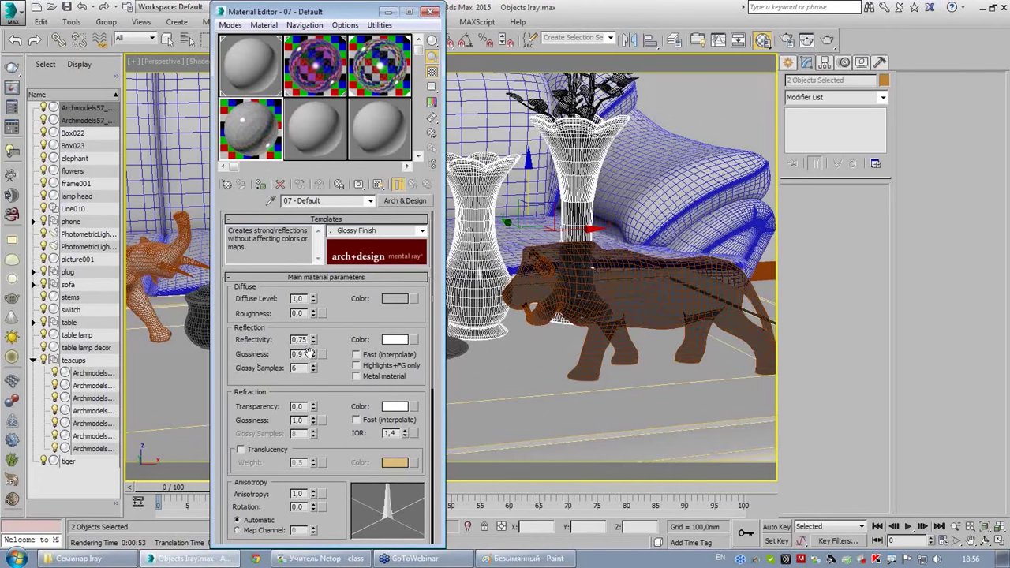
left_click_drag(312, 353, 314, 368)
left_click_drag(315, 370, 322, 396)
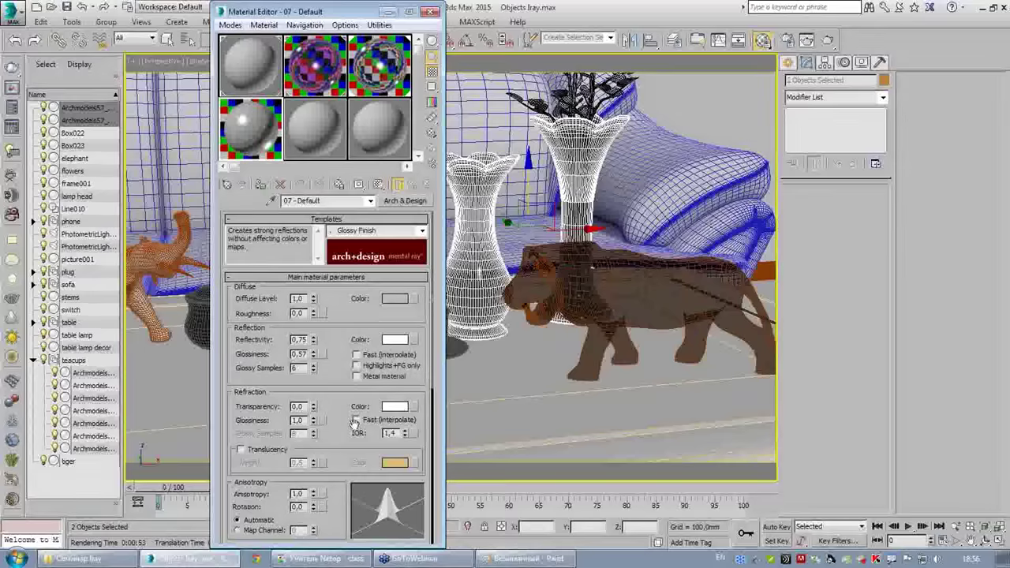
scroll(339, 450, "down", 2)
scroll(331, 448, "down", 2)
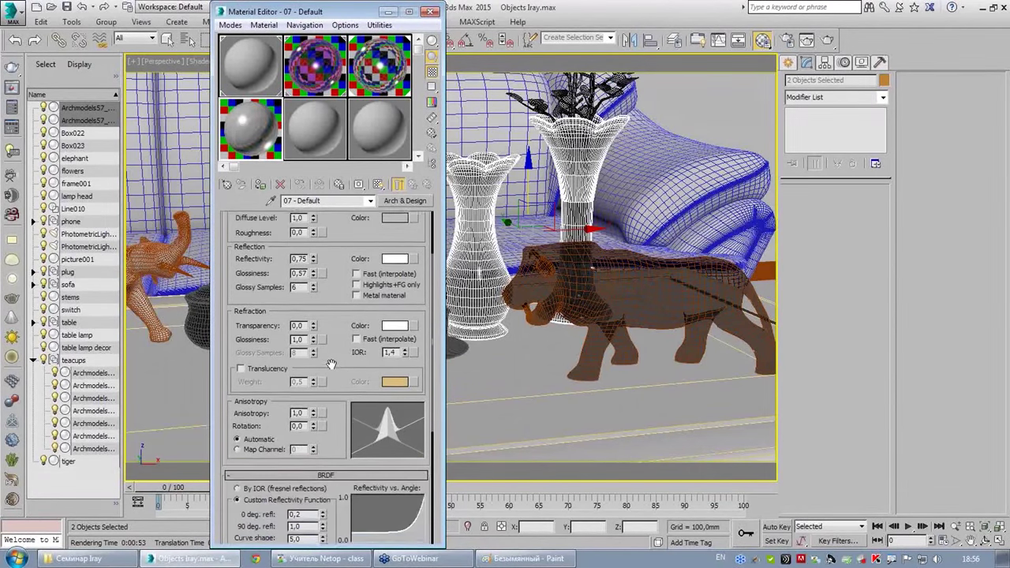
scroll(323, 446, "down", 2)
scroll(315, 444, "down", 2)
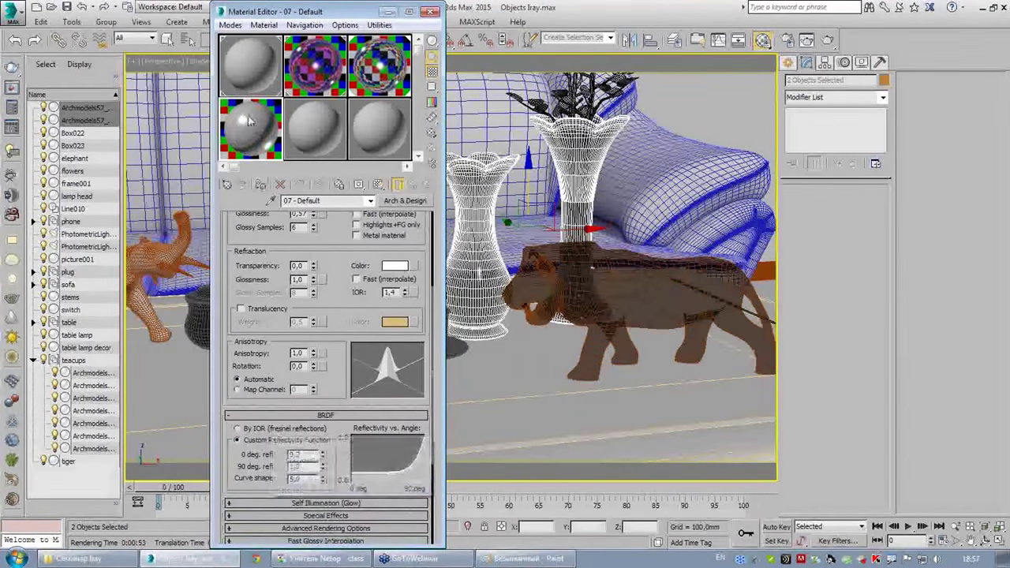
- Set the BRDF reflectivity to By IOR with an IOR of 1.6
left_click(257, 431)
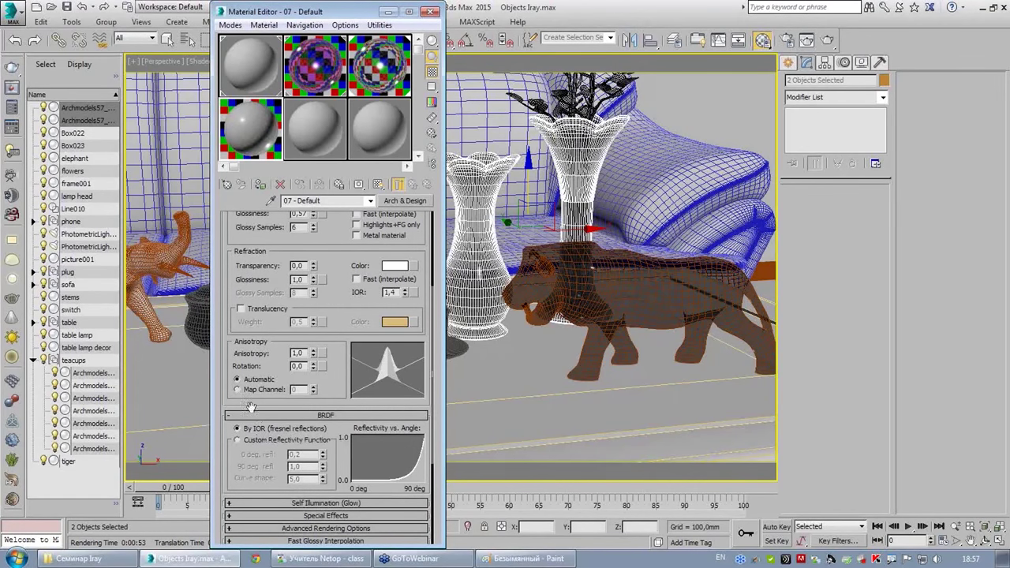
scroll(355, 371, "up", 3)
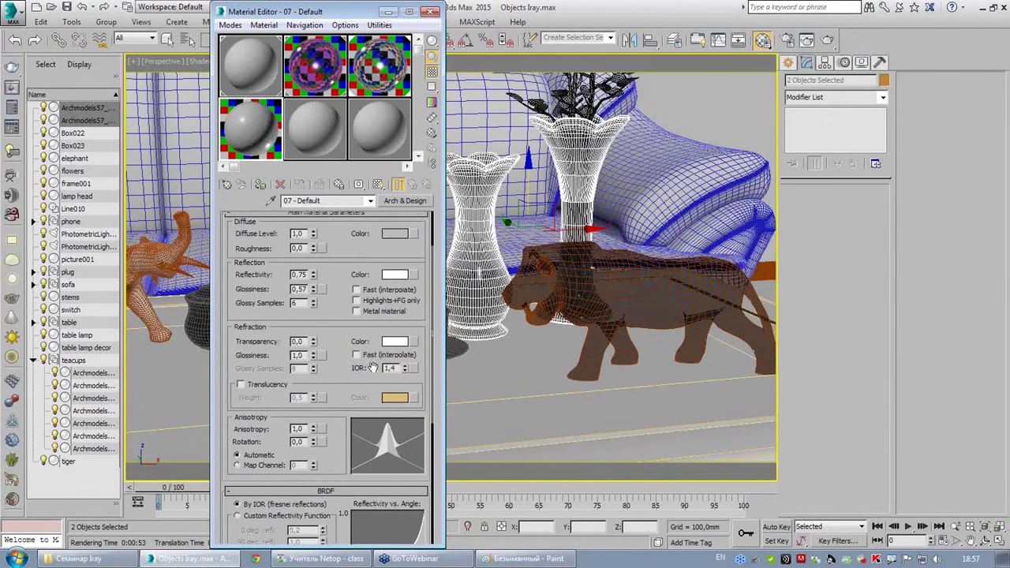
double_click(389, 368)
key("Return")
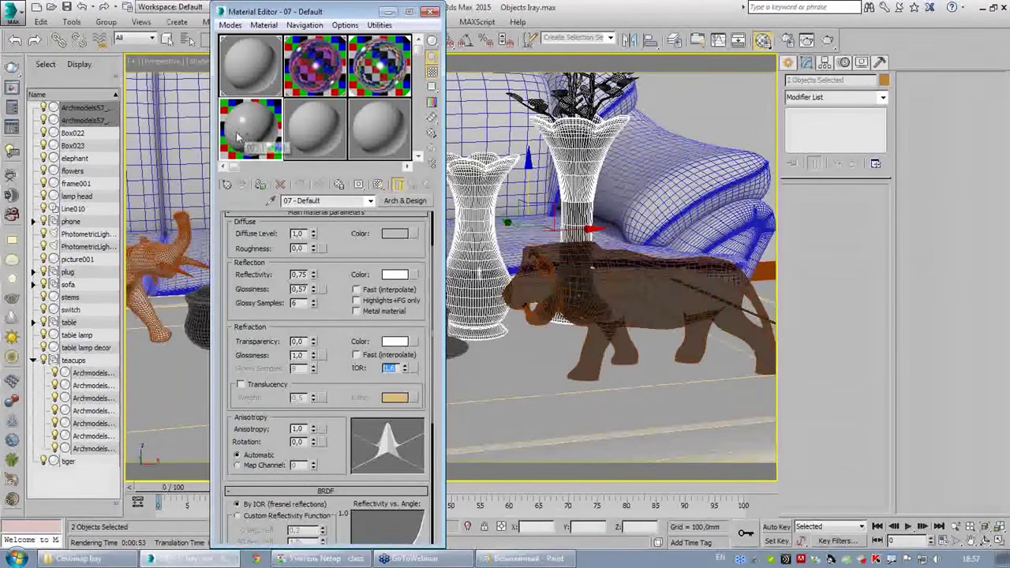
- Compare the custom reflectivity function against By IOR, then select the table group
left_click(269, 515)
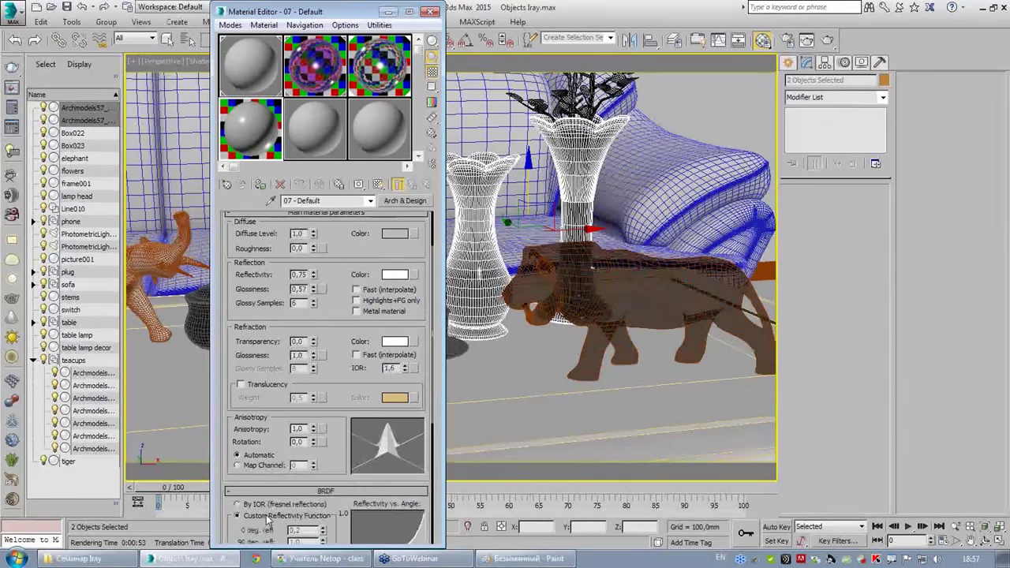
left_click(267, 505)
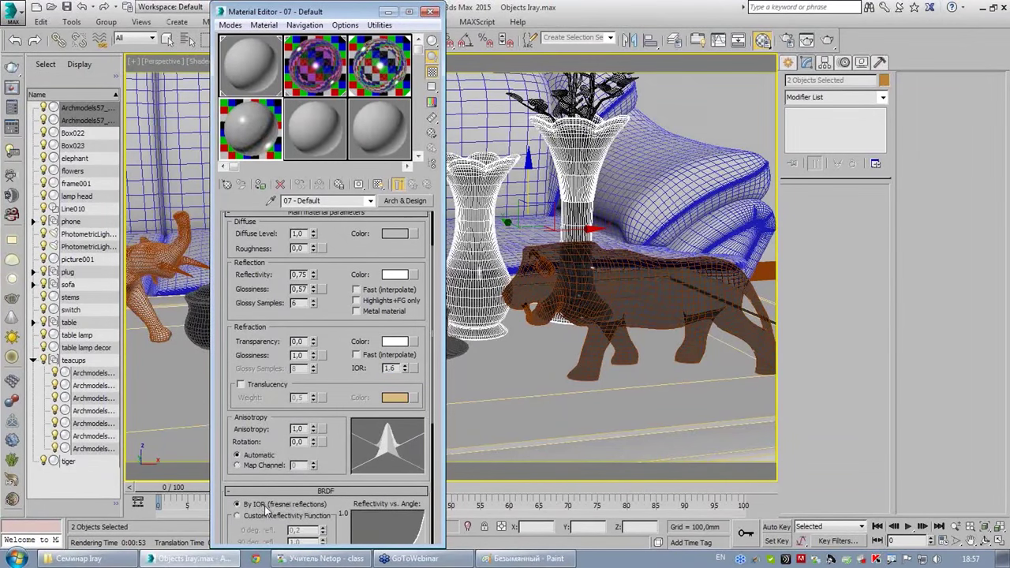
left_click(278, 507)
scroll(335, 403, "down", 5)
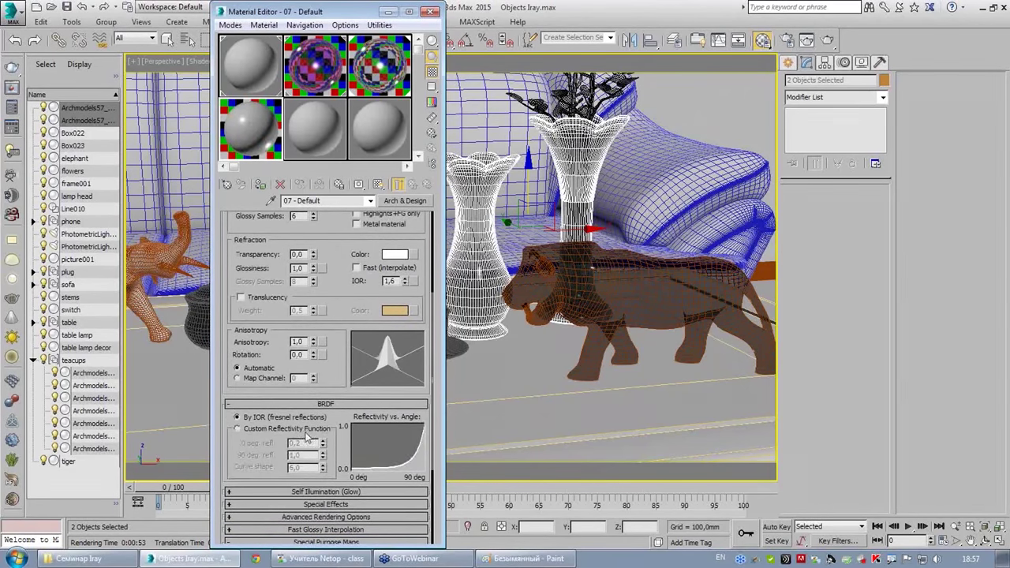
left_click(315, 431)
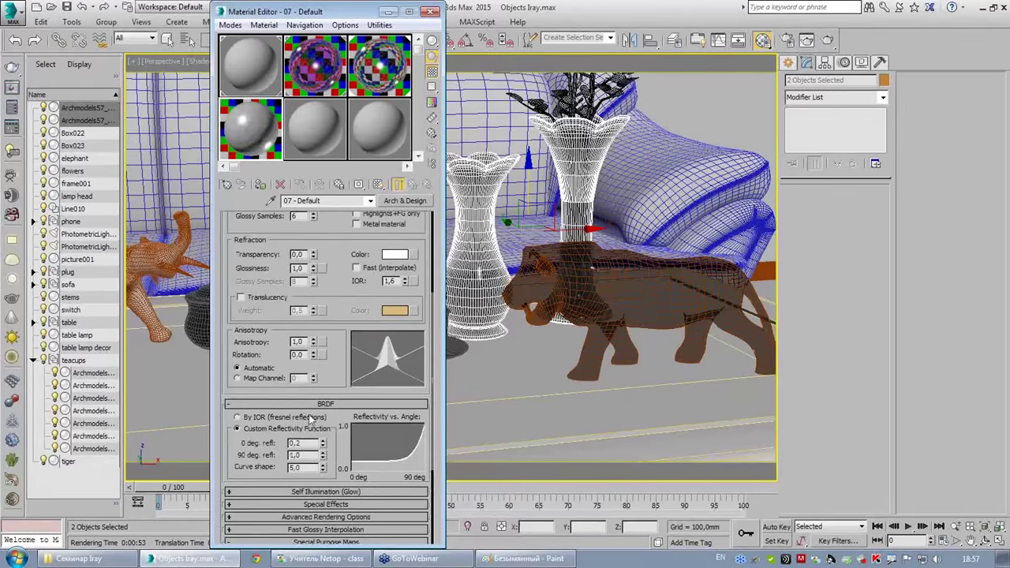
left_click(309, 416)
left_click_drag(326, 276, 361, 450)
left_click(69, 322)
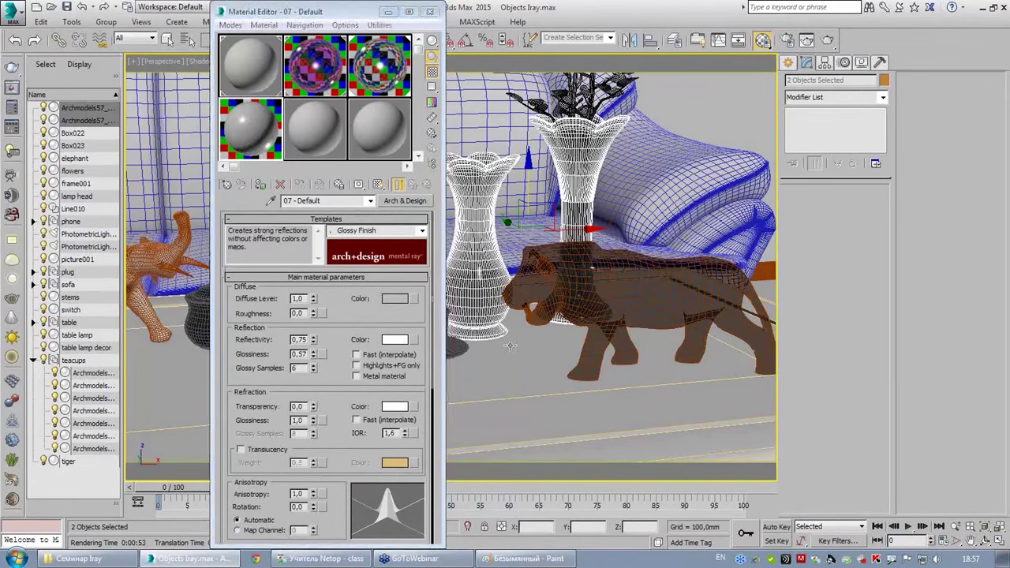
left_click(246, 183)
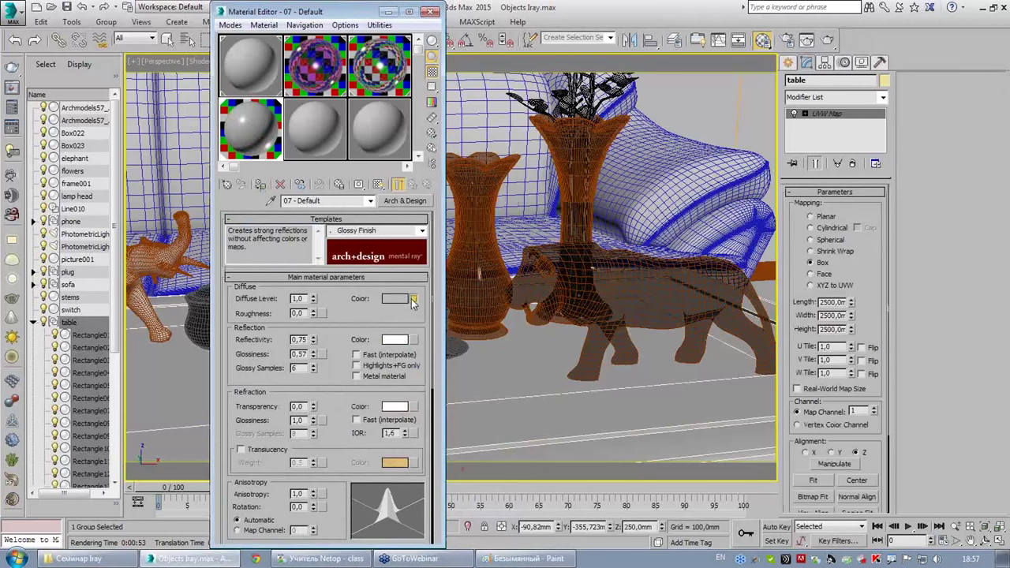
- Load a parquet diffuse bitmap from the Семинар Iray folder as the table's diffuse map
left_click(413, 299)
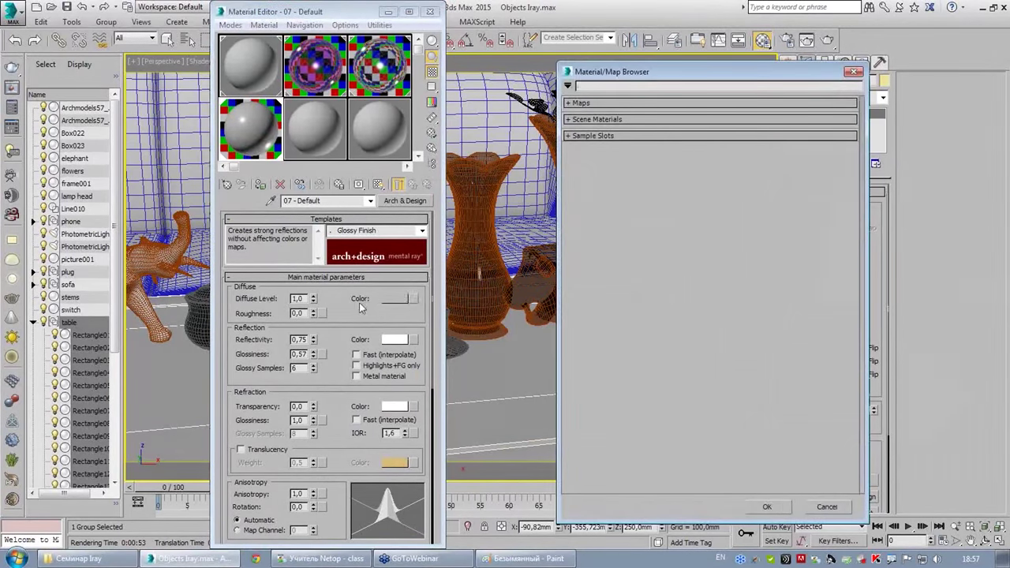
left_click(581, 103)
double_click(596, 131)
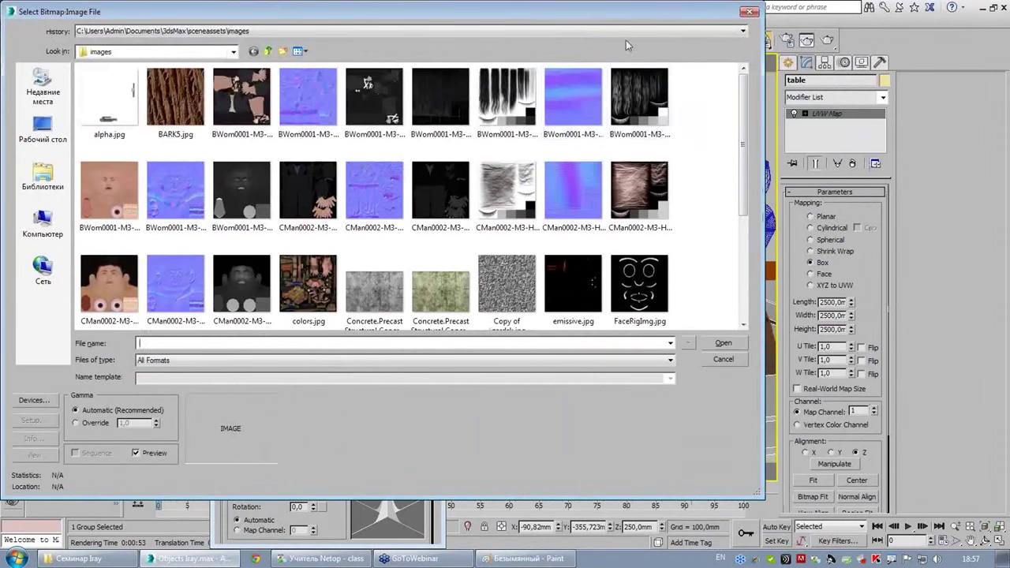
left_click(626, 32)
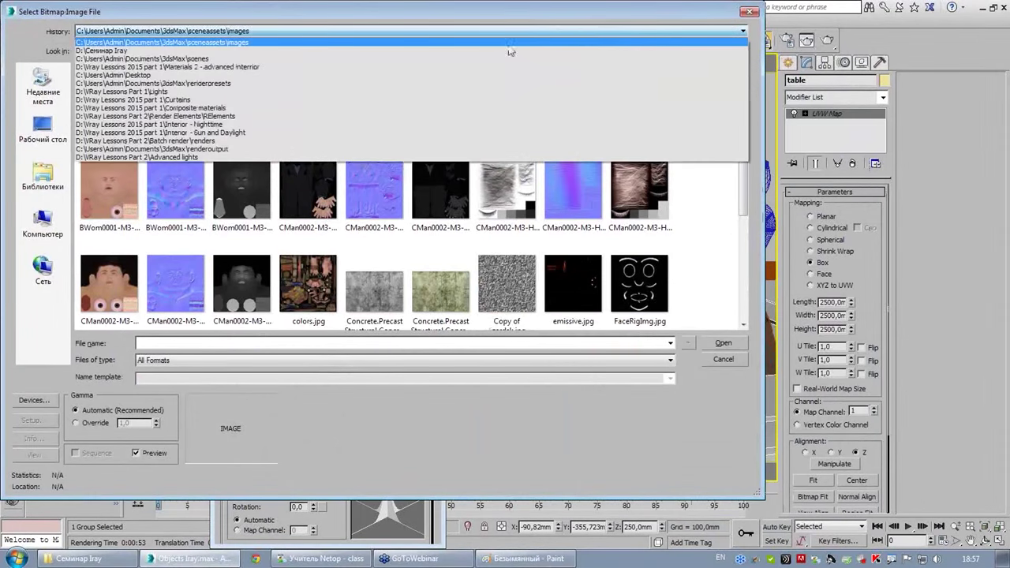
left_click(476, 63)
left_click(447, 32)
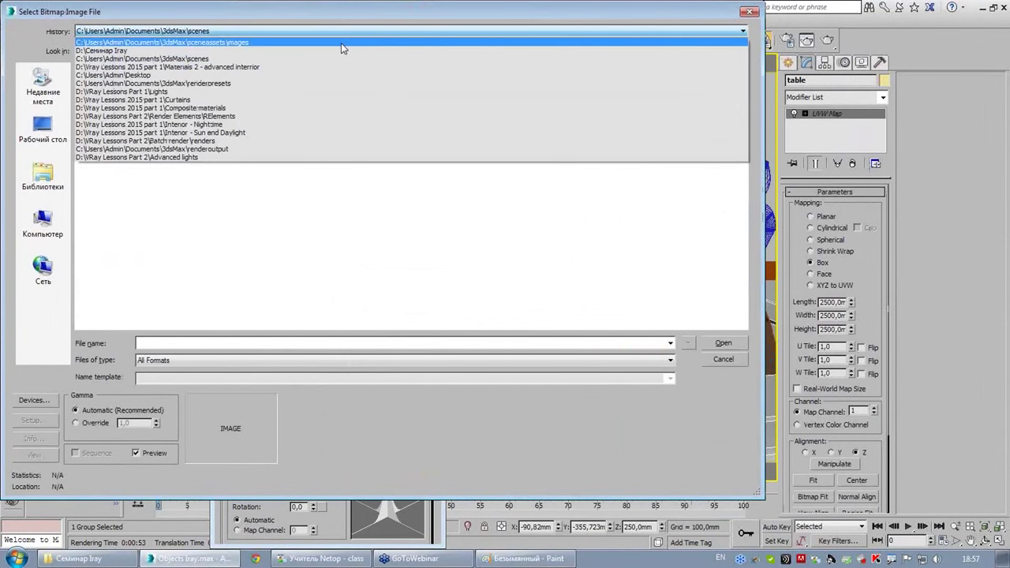
left_click(341, 43)
left_click_drag(745, 103, 751, 202)
double_click(634, 124)
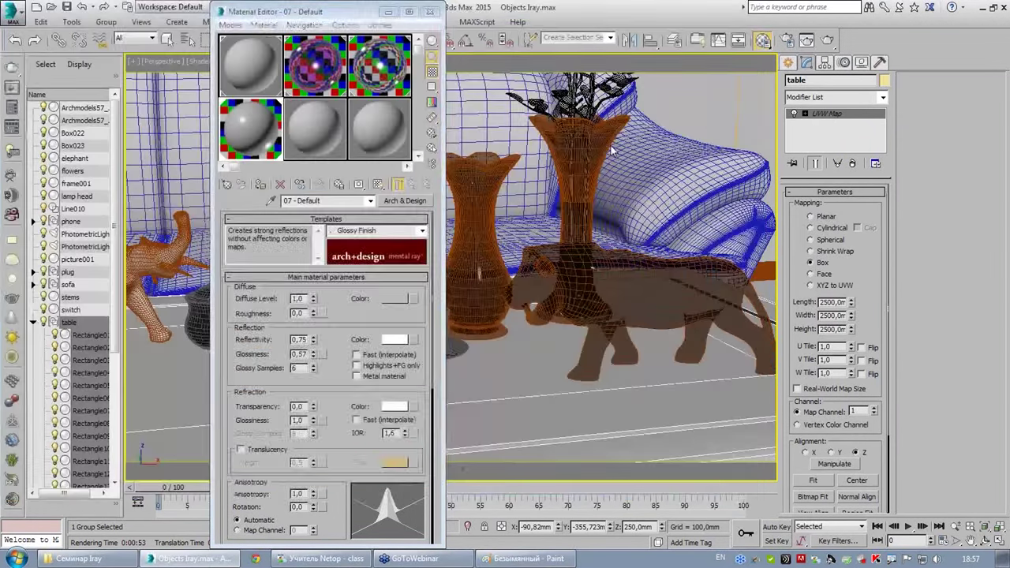
left_click(378, 183)
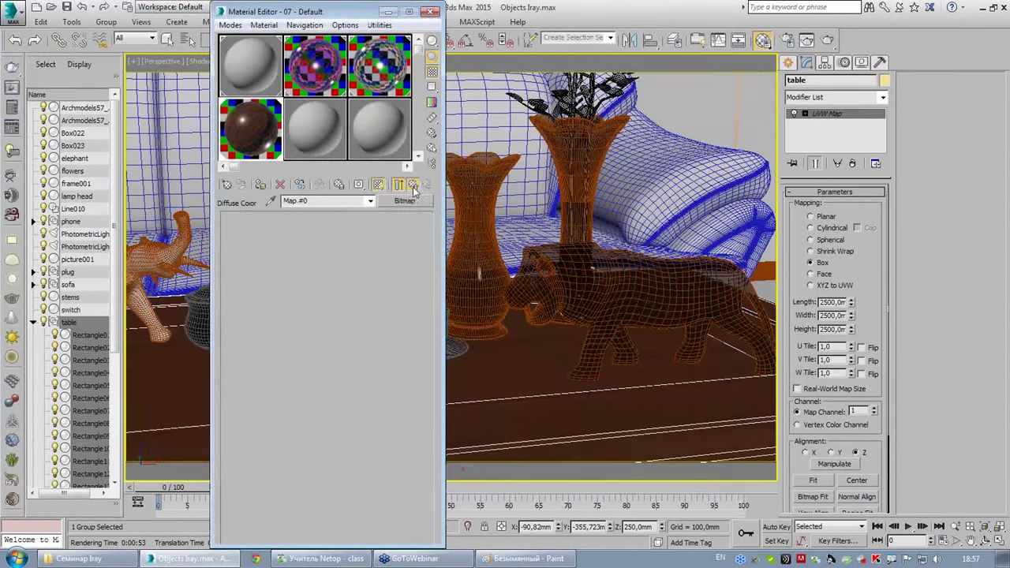
left_click(417, 184)
- Add wood 1 bump.jpg as the table material's bump map and set its bump strength
scroll(408, 424, "down", 1)
scroll(355, 458, "down", 4)
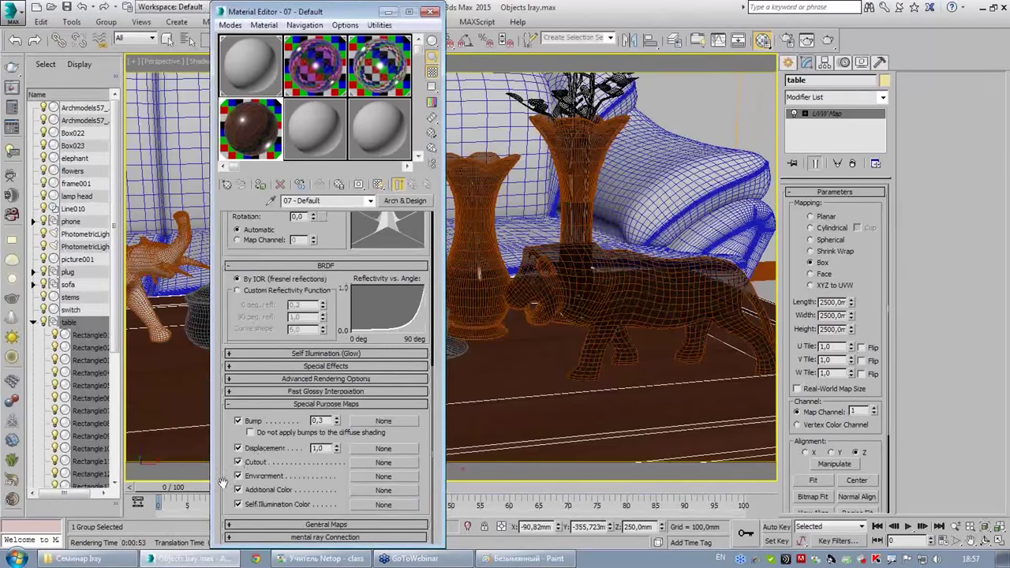
left_click(369, 419)
double_click(600, 117)
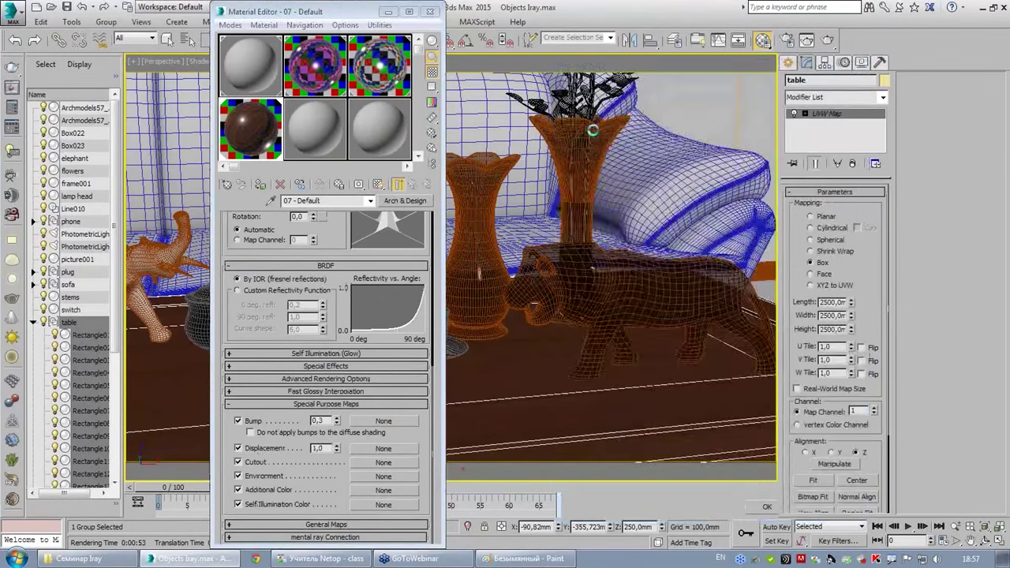
left_click_drag(744, 112, 752, 187)
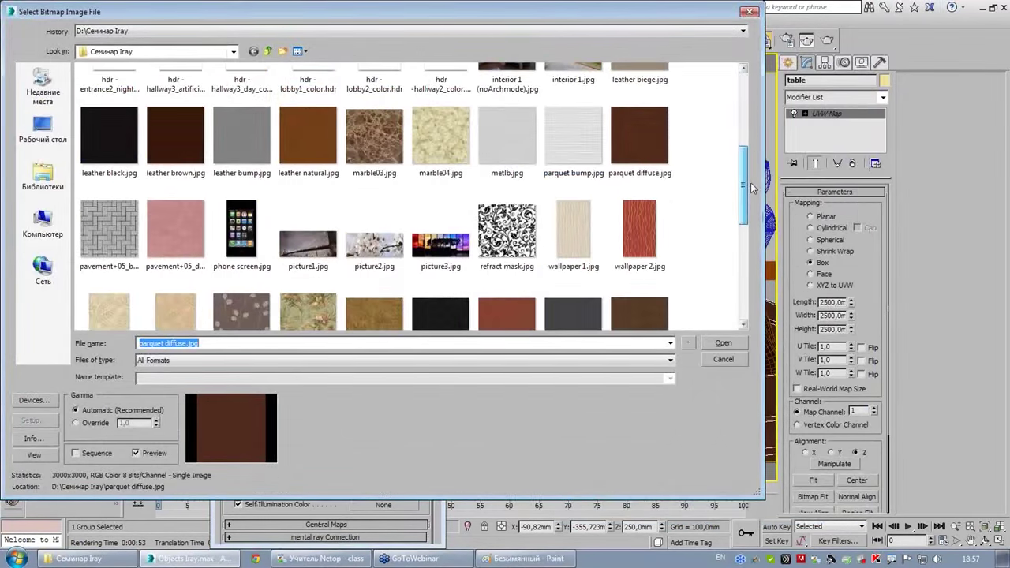
left_click(580, 142)
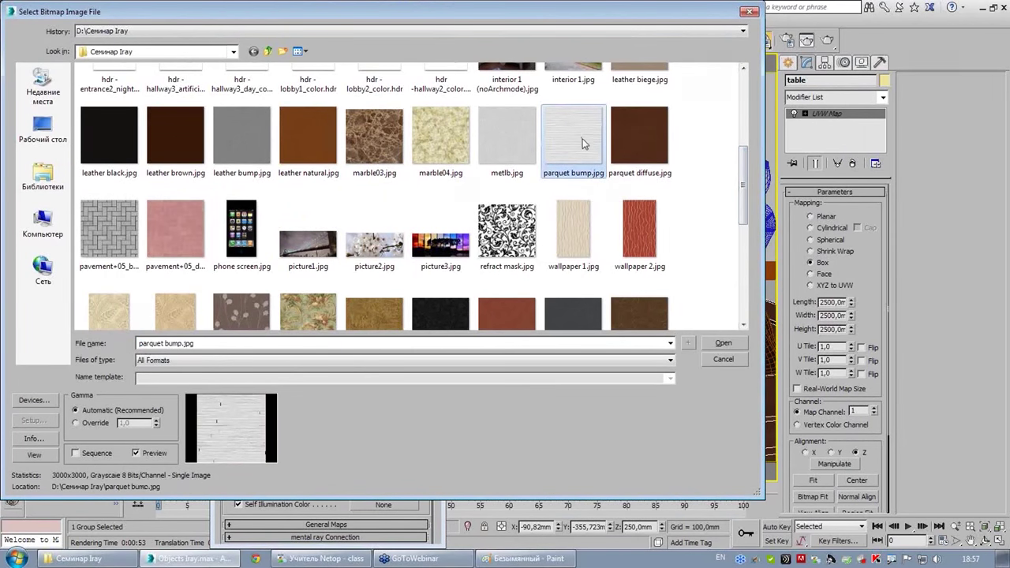
left_click_drag(742, 183, 751, 280)
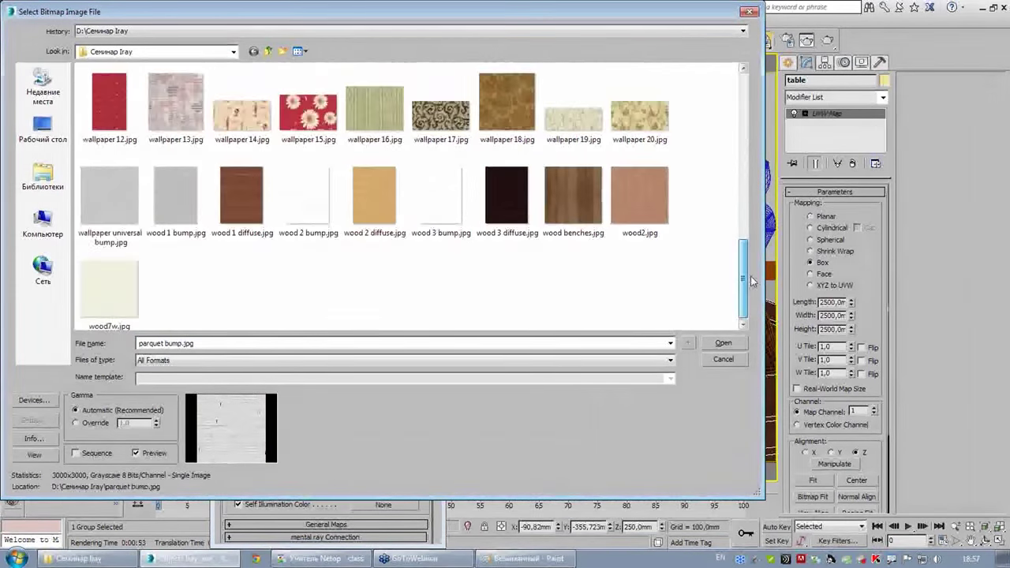
scroll(751, 281, "up", 1)
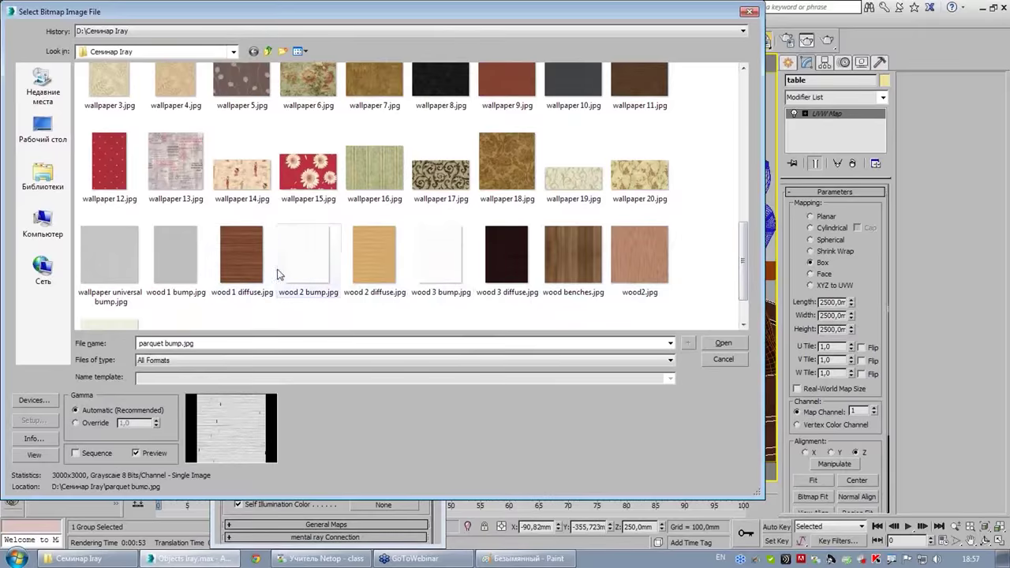
left_click(175, 252)
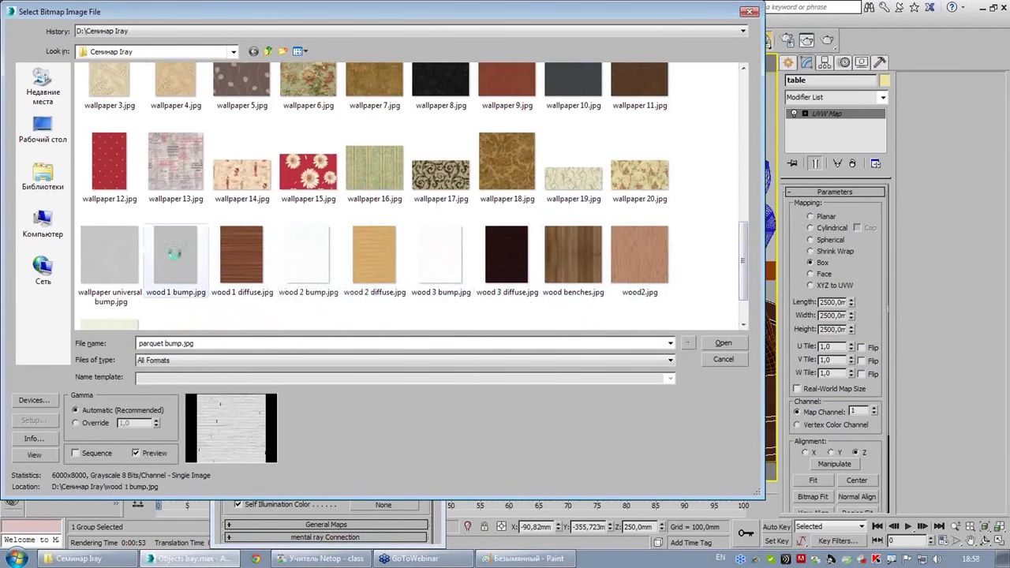
double_click(177, 262)
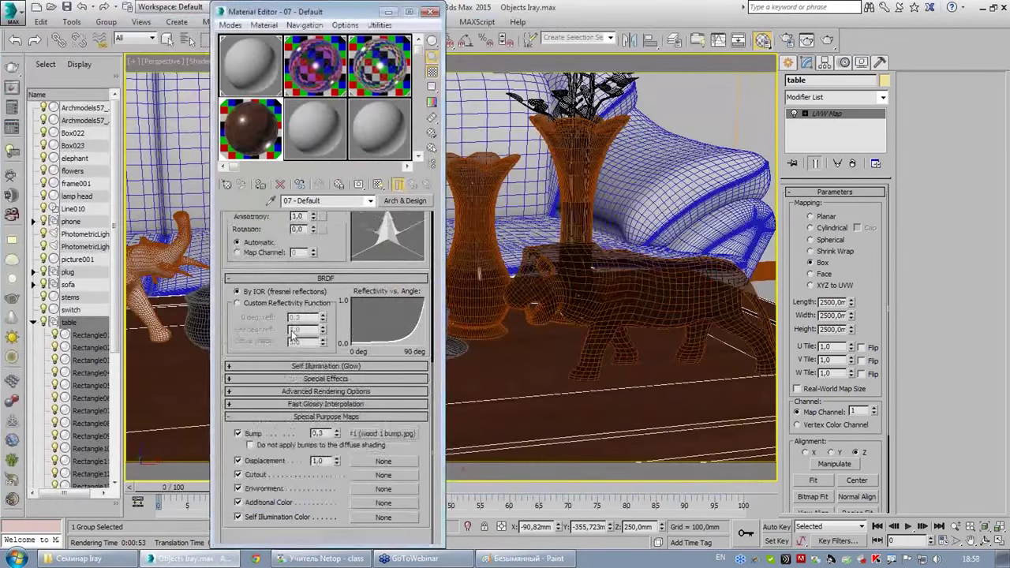
left_click(428, 183)
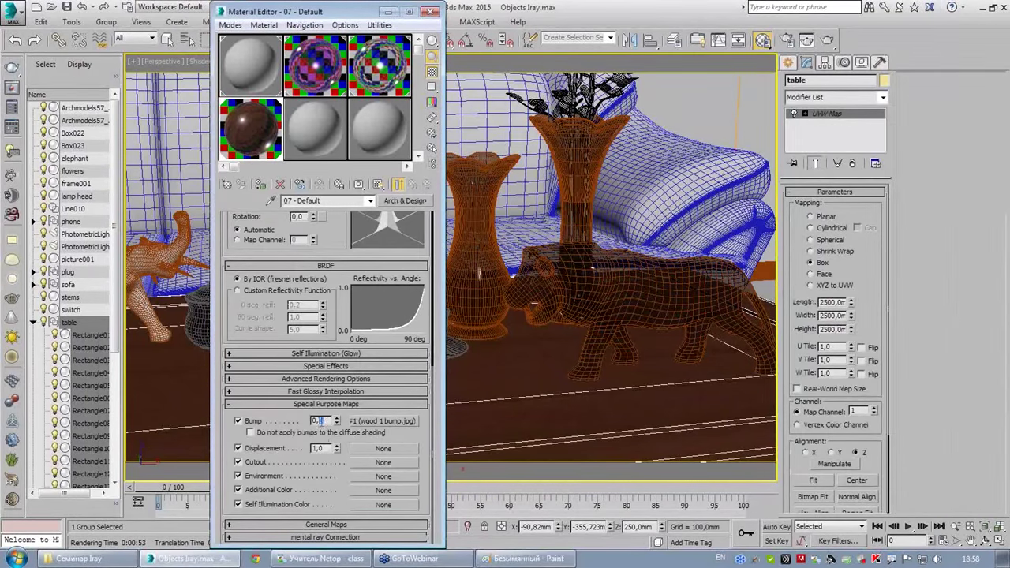
key("Return")
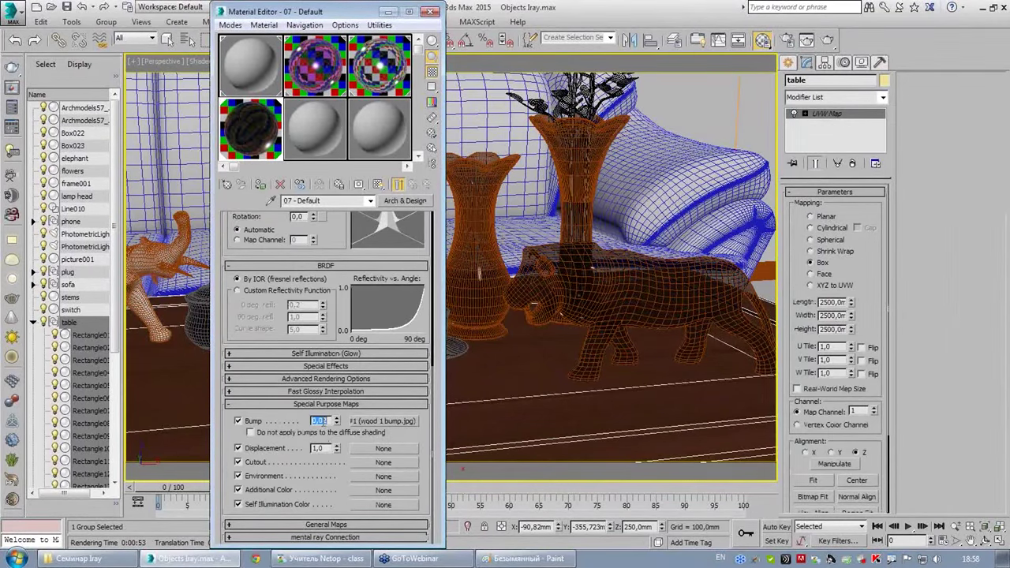
- Swap the diffuse texture for wood 1 diffuse.jpg and close the Material Editor
scroll(337, 232, "up", 3)
scroll(337, 233, "up", 10)
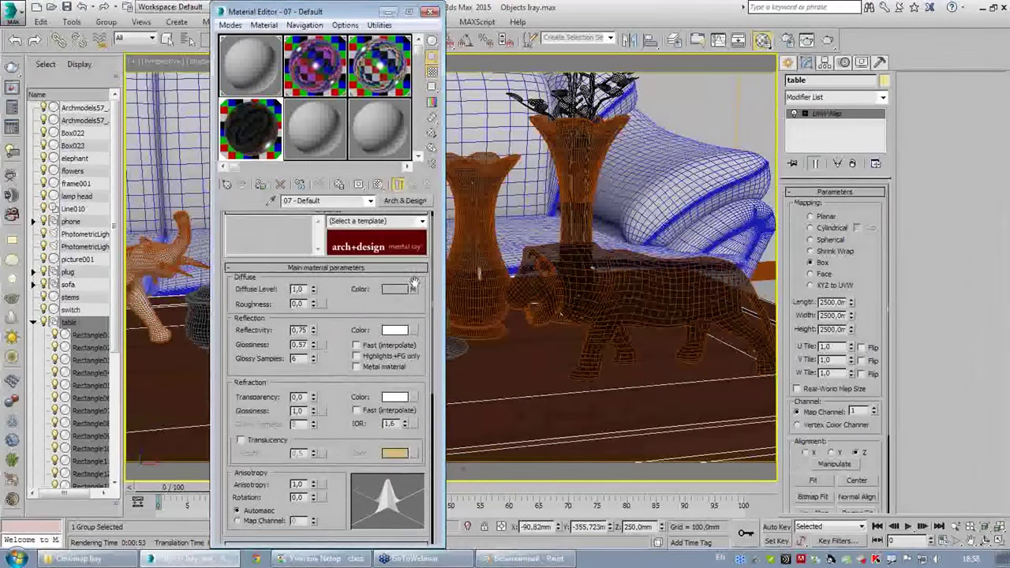
left_click(363, 433)
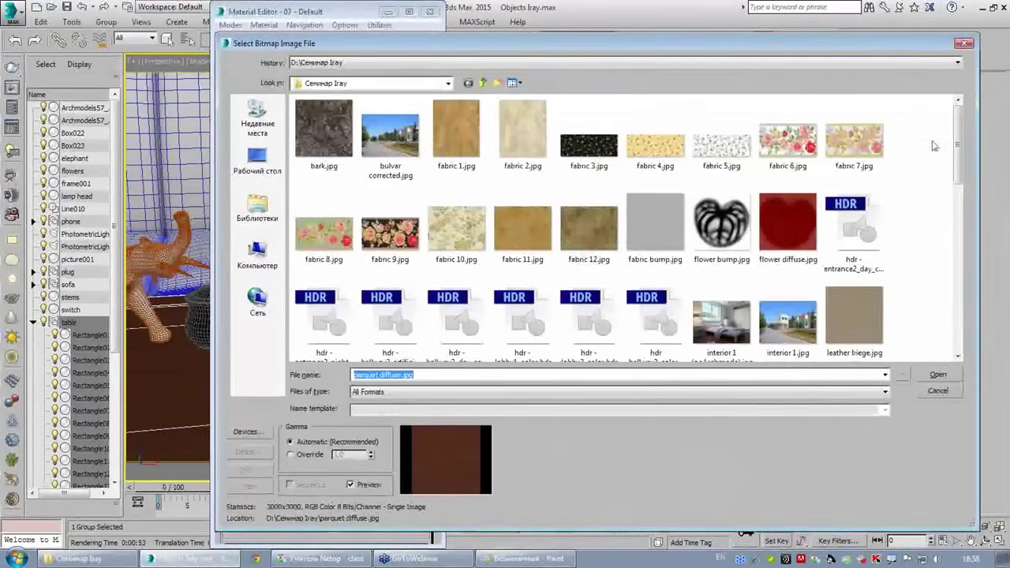
left_click_drag(957, 147, 977, 308)
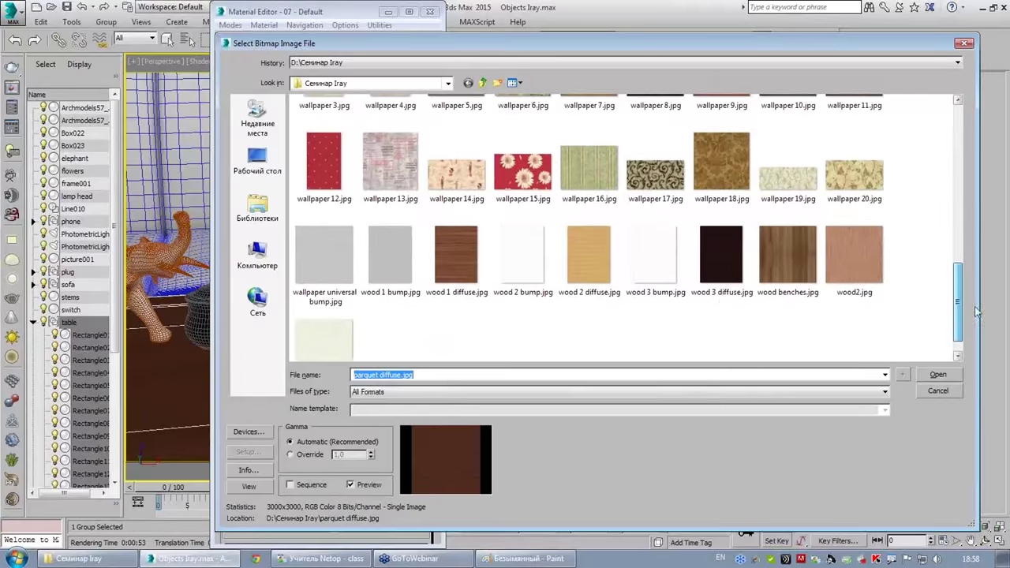
mouse_move(456, 255)
key("Escape")
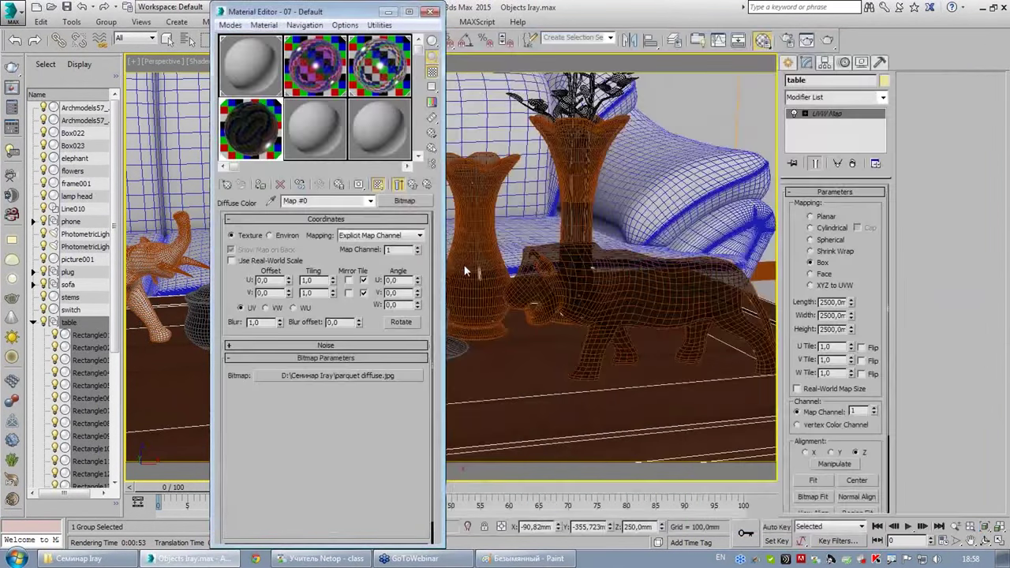
left_click(416, 185)
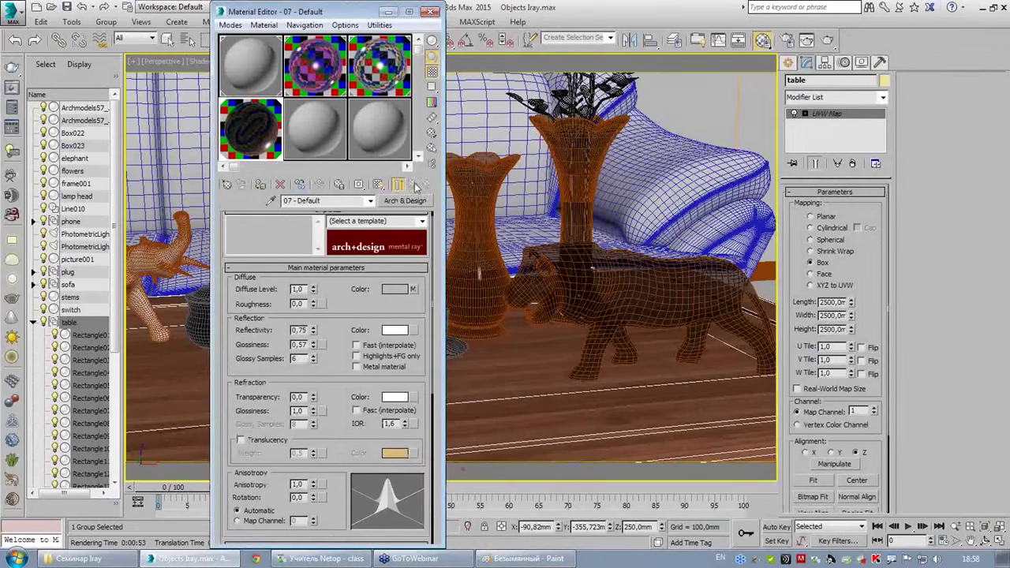
left_click(430, 12)
mouse_move(559, 205)
middle_mouse_down("alt")
mouse_move(584, 297)
mouse_move(271, 299)
middle_mouse_up("alt")
- With the table lamp selected, make slot 08 an Arch & Design Pearl Finish material
left_click(214, 315)
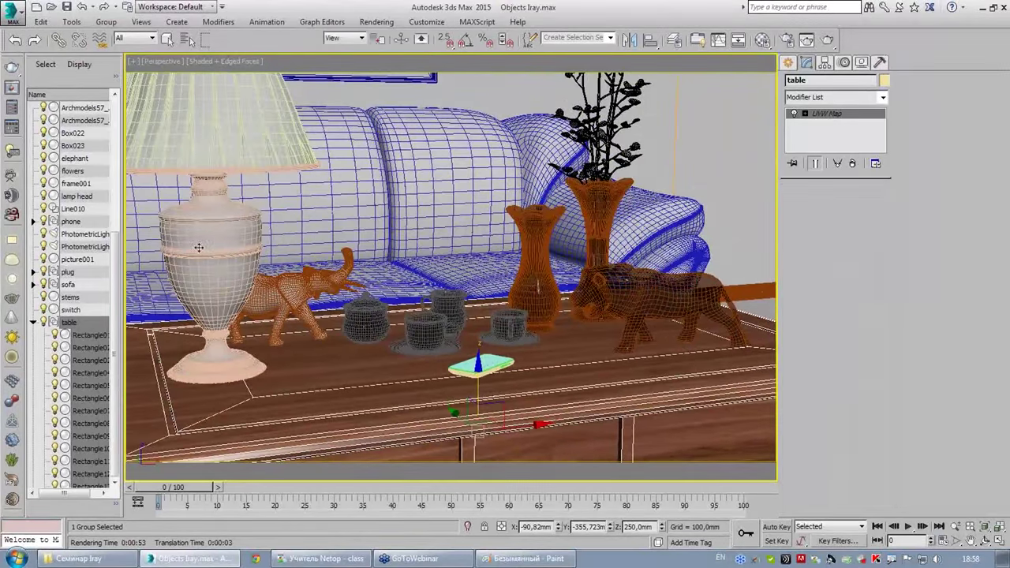
left_click(762, 39)
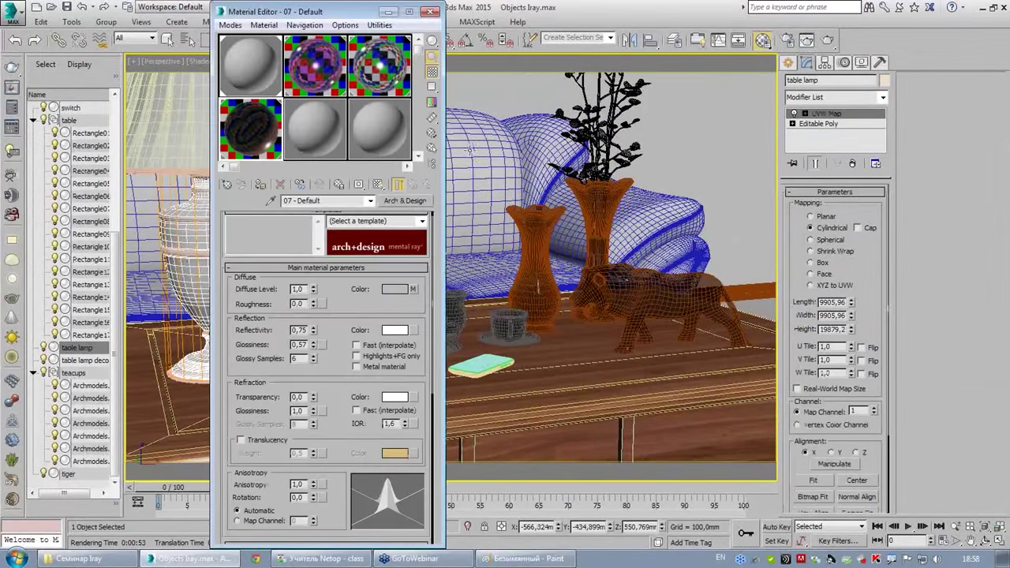
left_click(344, 142)
left_click(404, 200)
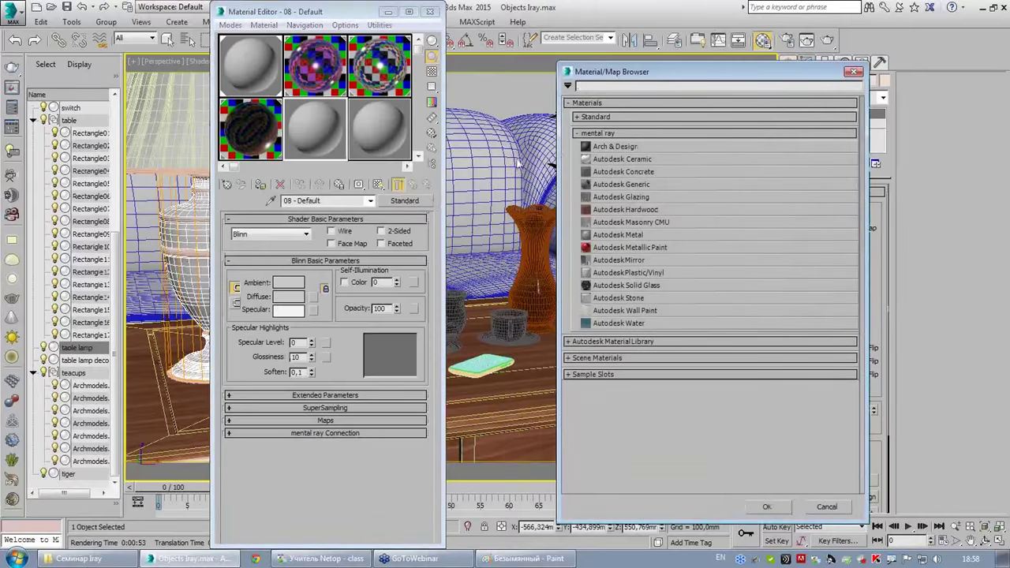
double_click(609, 147)
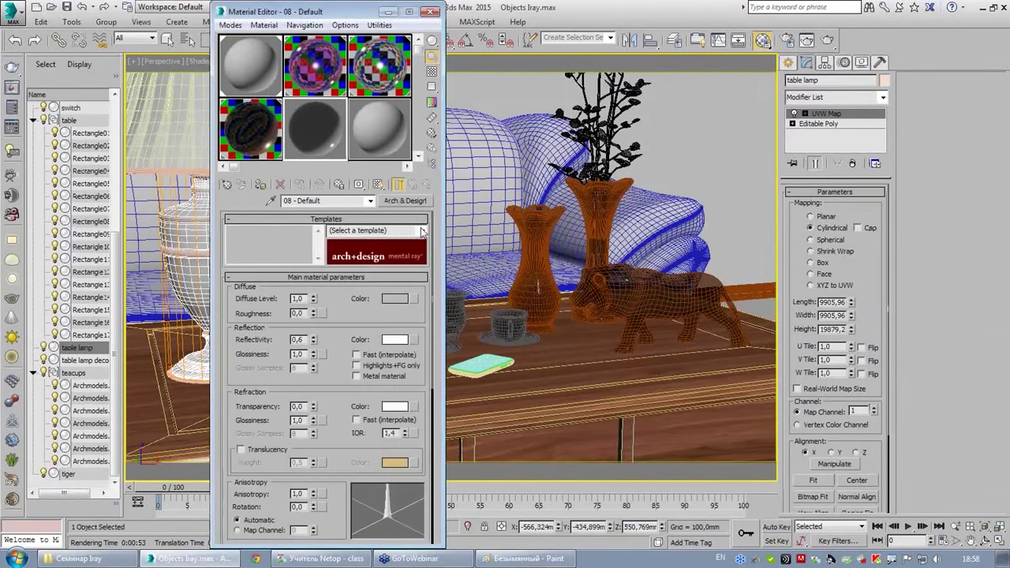
left_click(422, 231)
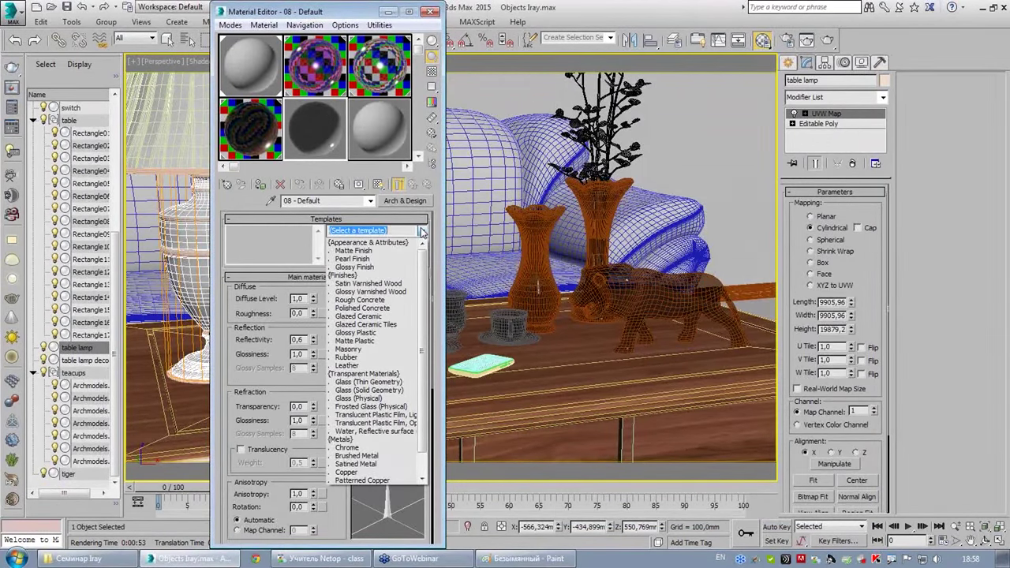
left_click(359, 259)
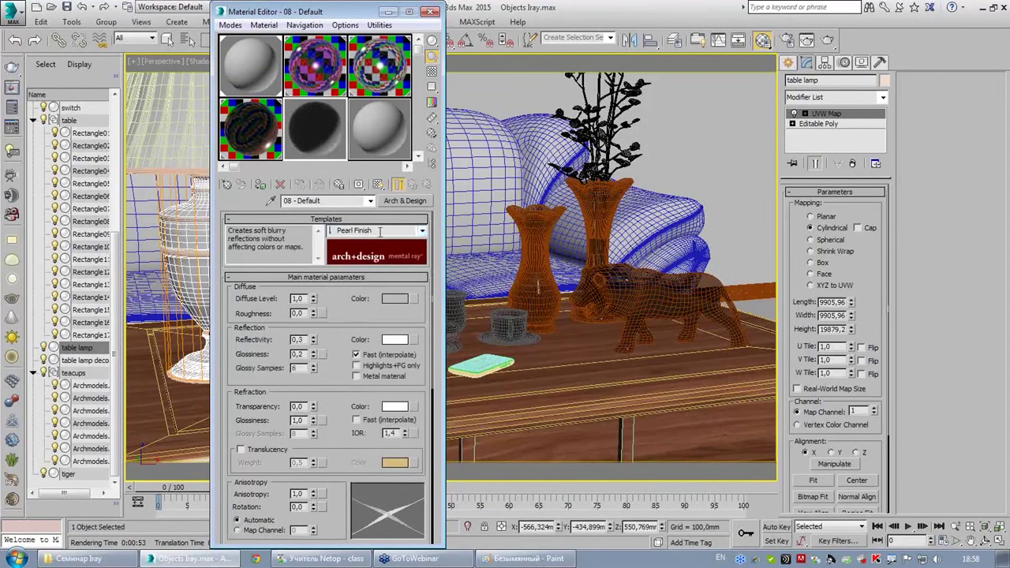
left_click(432, 71)
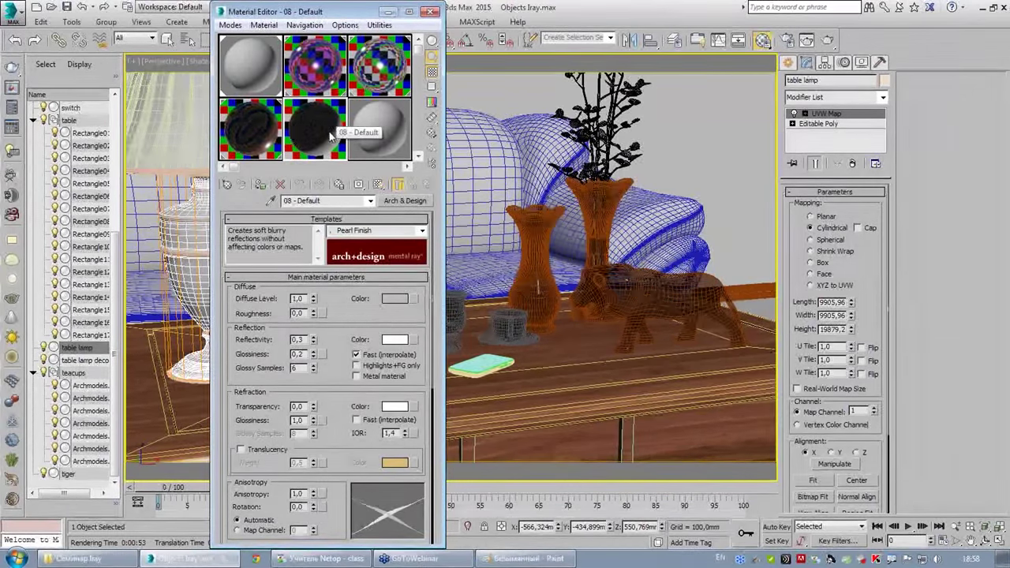
- Check the Material Editor options and preview the sample as a box, then a sphere
left_click(430, 12)
left_click(762, 42)
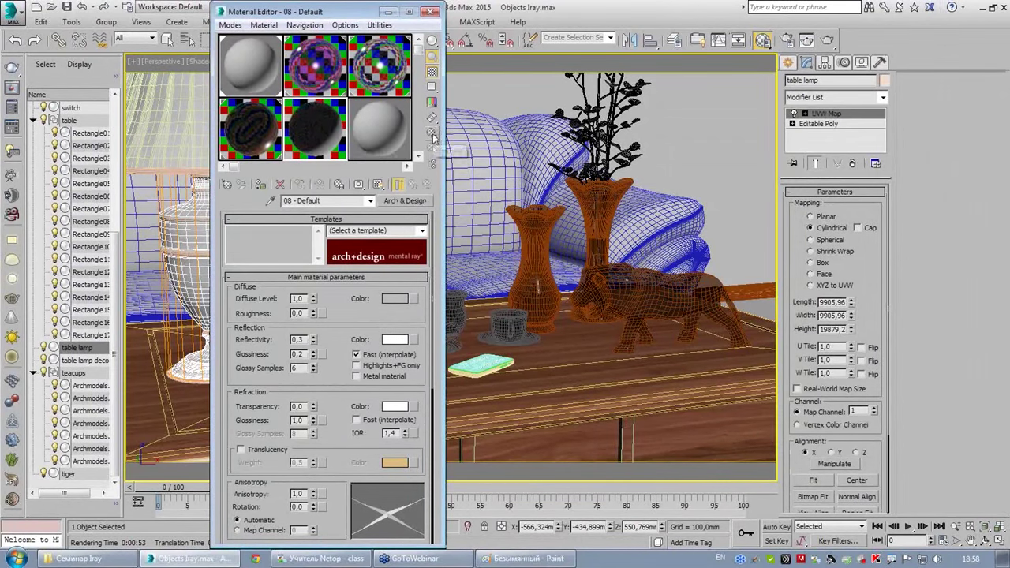
left_click(432, 134)
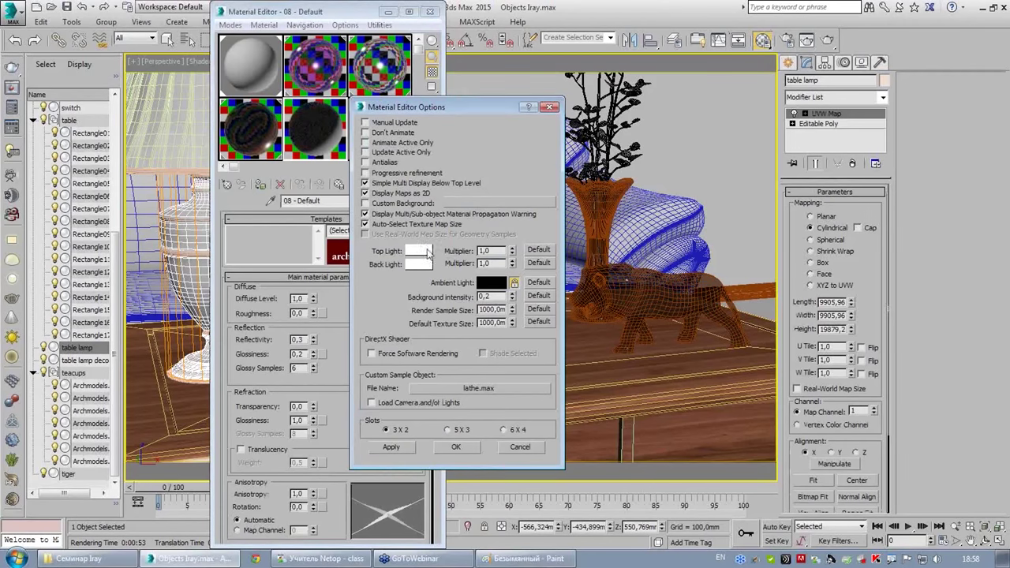
left_click(550, 106)
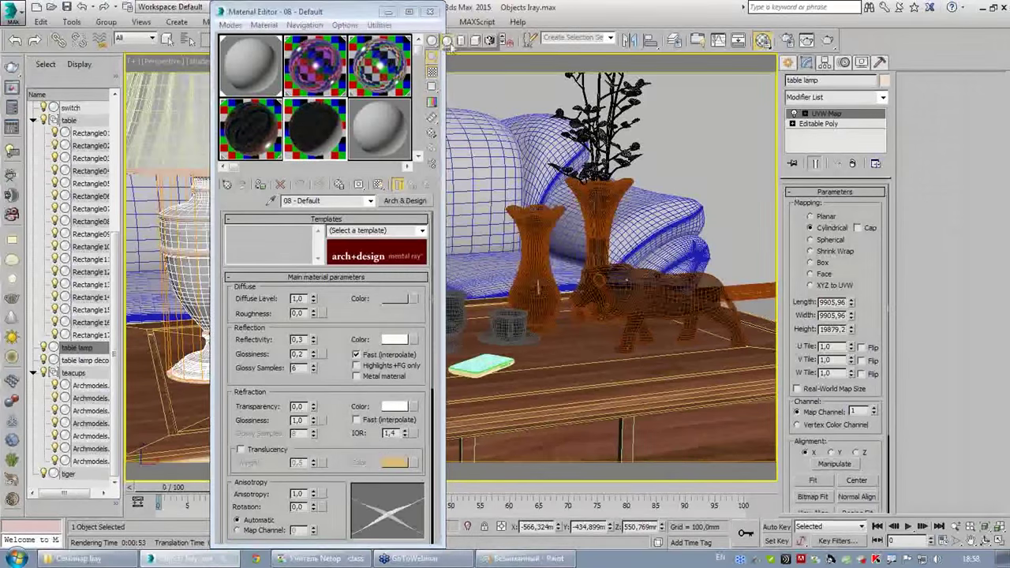
left_click_drag(432, 41, 431, 76)
left_click(432, 41)
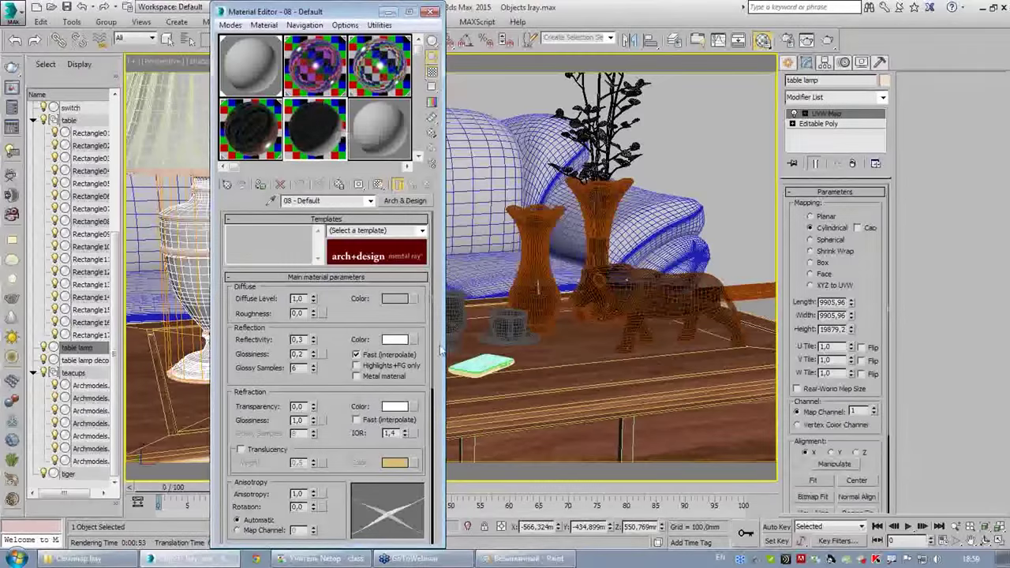
- Reapply Pearl Finish and load marble03.jpg as the diffuse colour bitmap
left_click(418, 230)
left_click(353, 259)
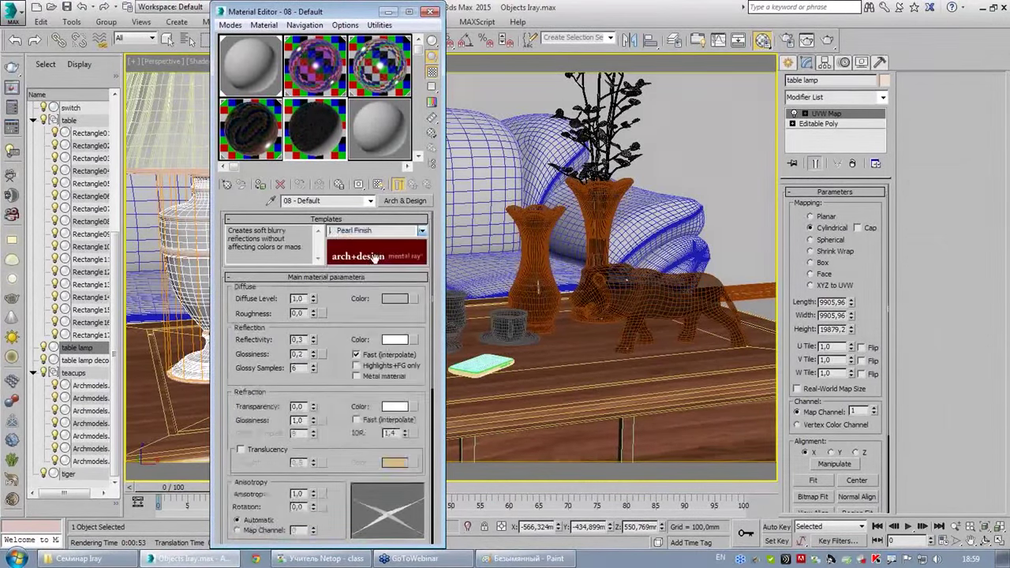
left_click(413, 299)
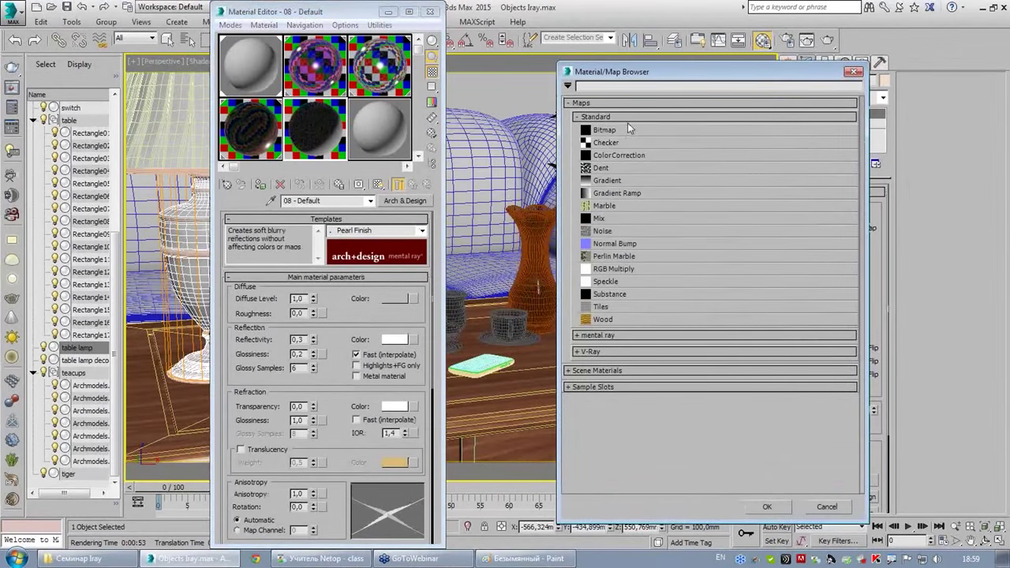
double_click(629, 130)
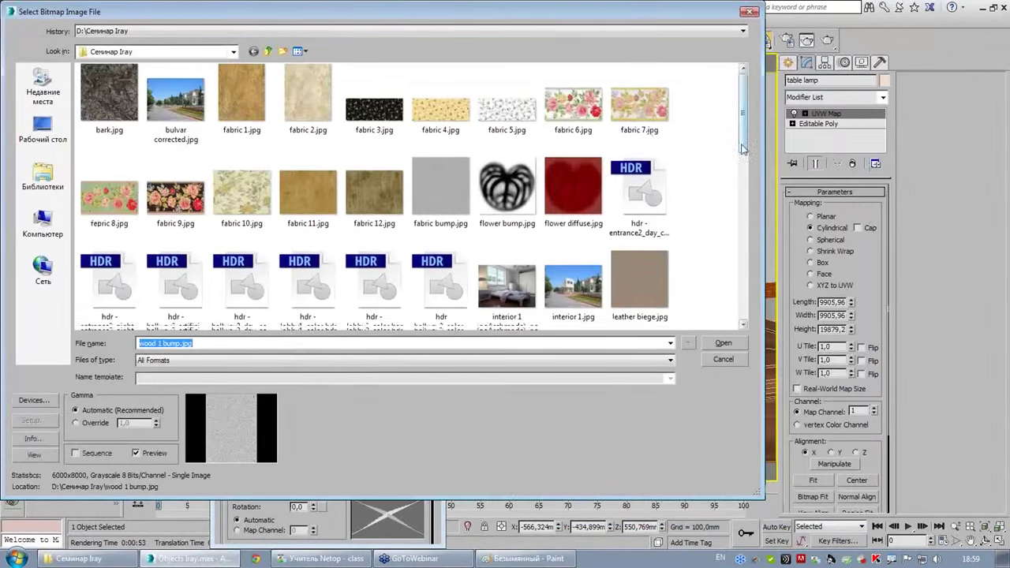
scroll(742, 148, "down", 2)
double_click(385, 175)
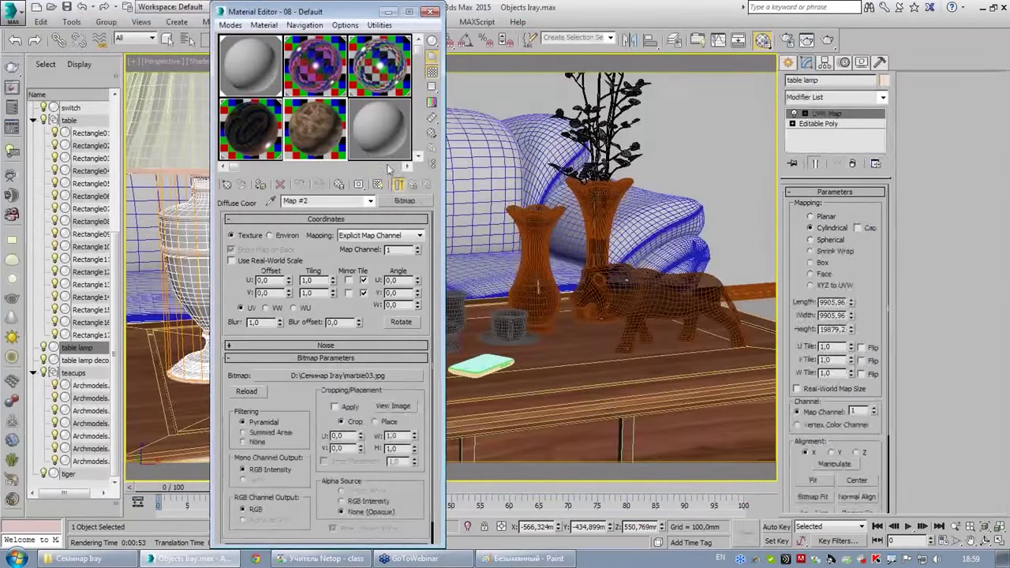
- Assign the marble material to the lamp vase and close the Material Editor
left_click(412, 184)
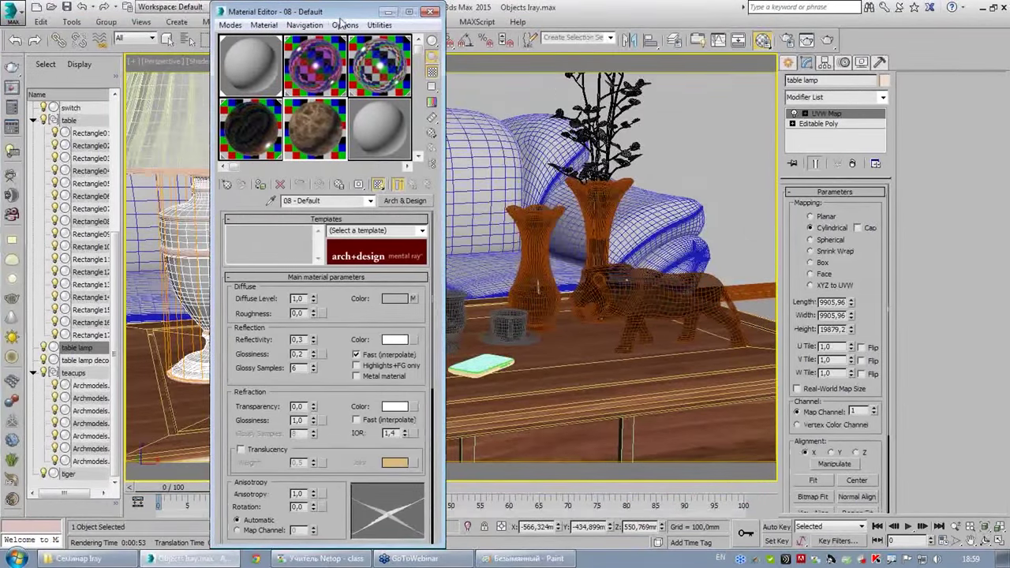
left_click_drag(340, 18, 609, 18)
left_click(529, 183)
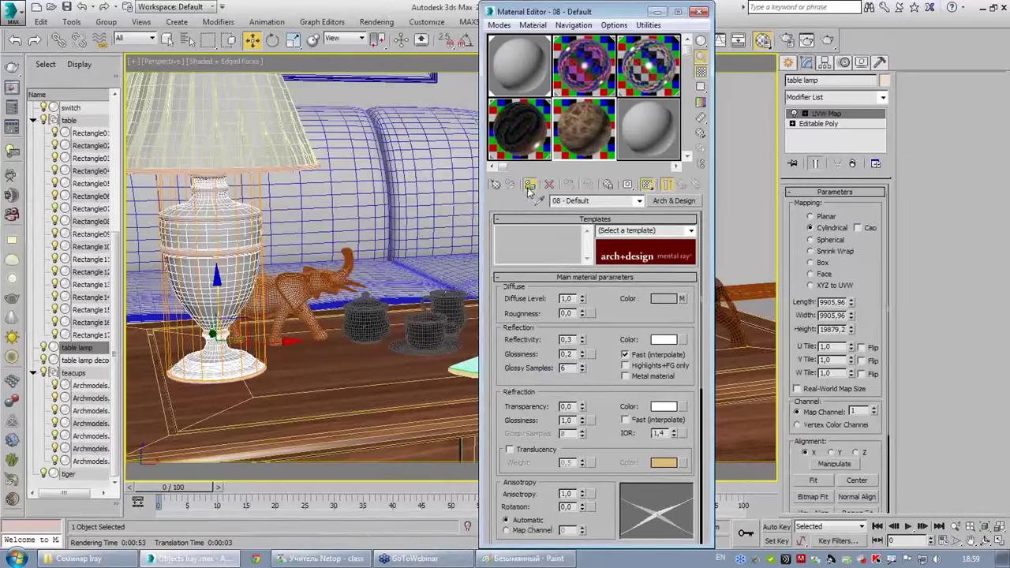
left_click(699, 12)
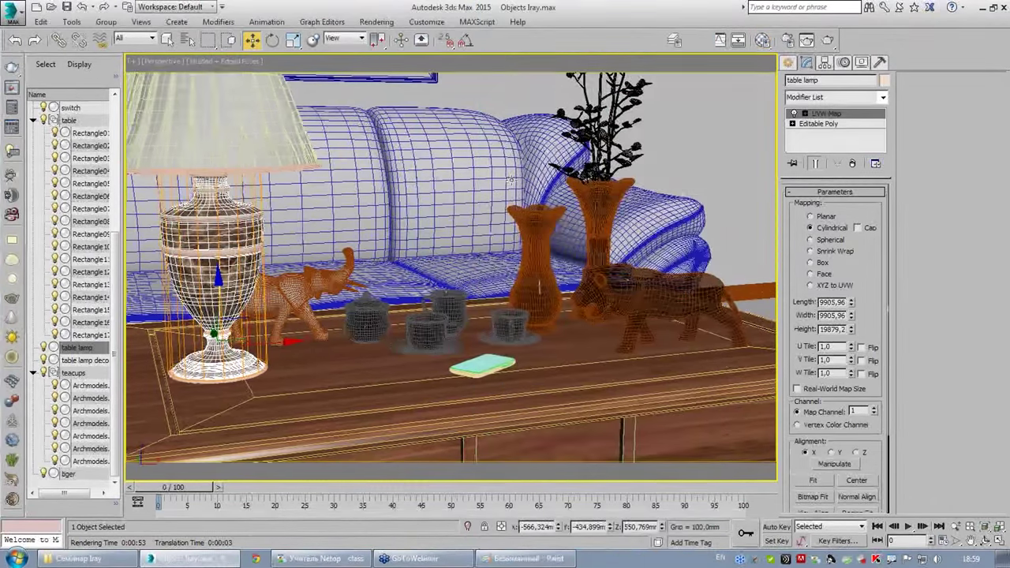
- Start a production render of the perspective view and move the progress dialog aside
left_click(827, 39)
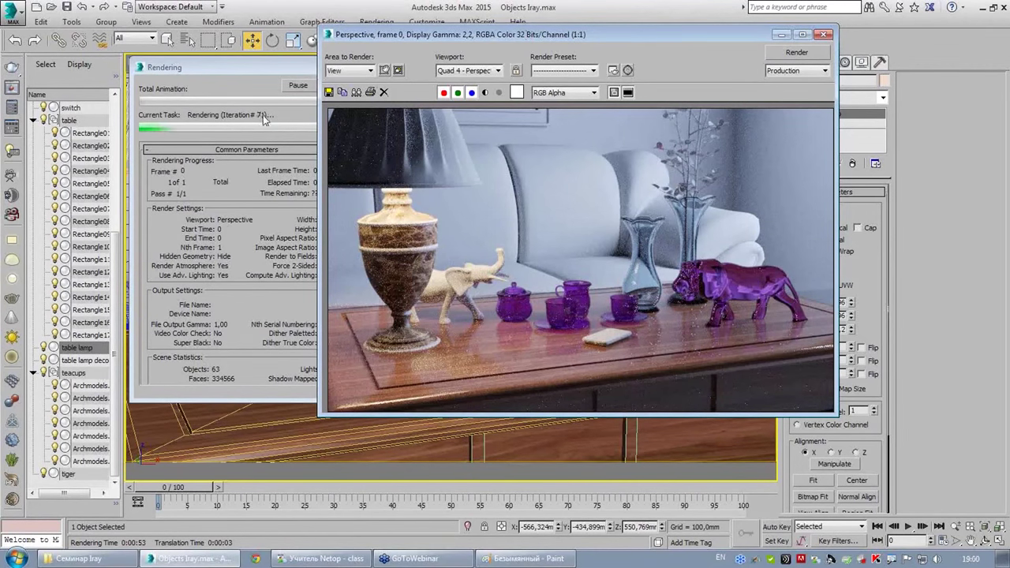
left_click_drag(258, 69, 196, 36)
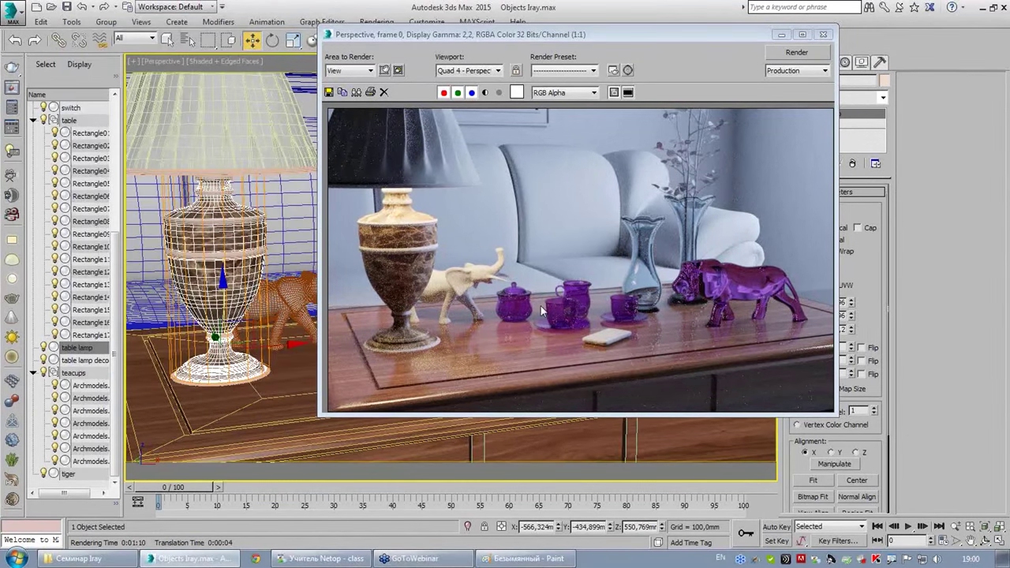
- Open exterior Iray.max keeping the file's unit scale, and orbit to a low frontal building view
left_click(11, 13)
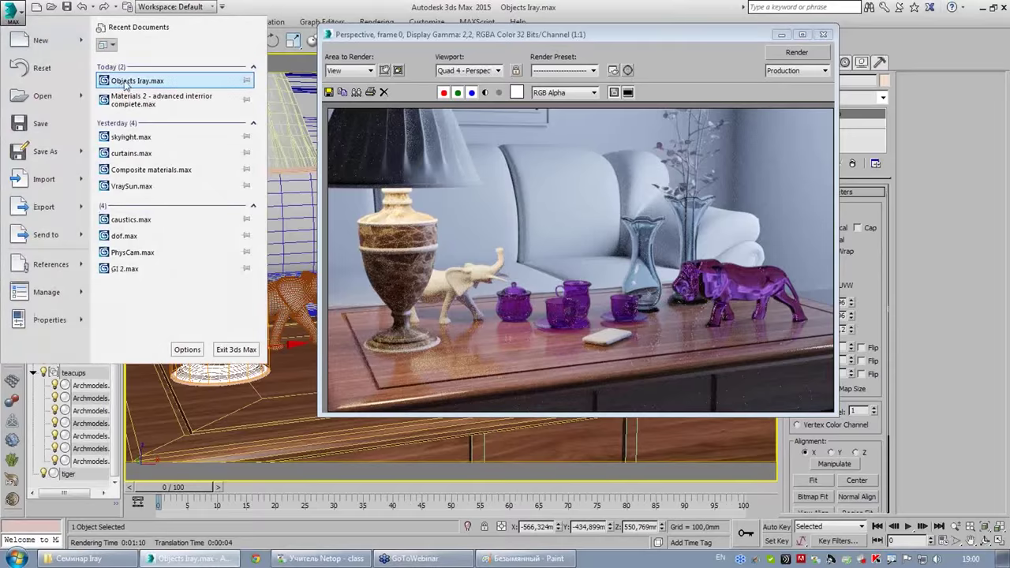
left_click(52, 104)
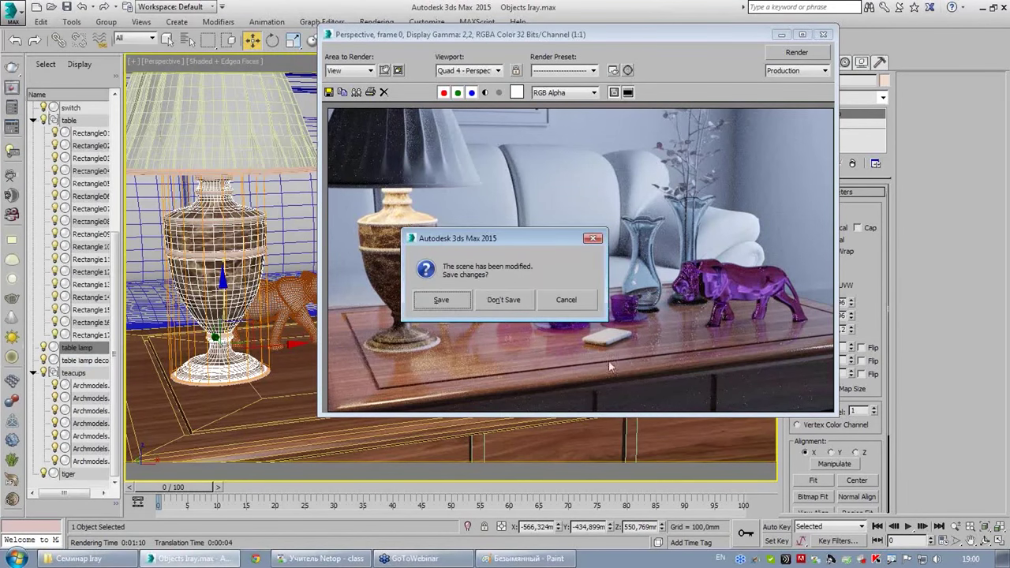
left_click(533, 305)
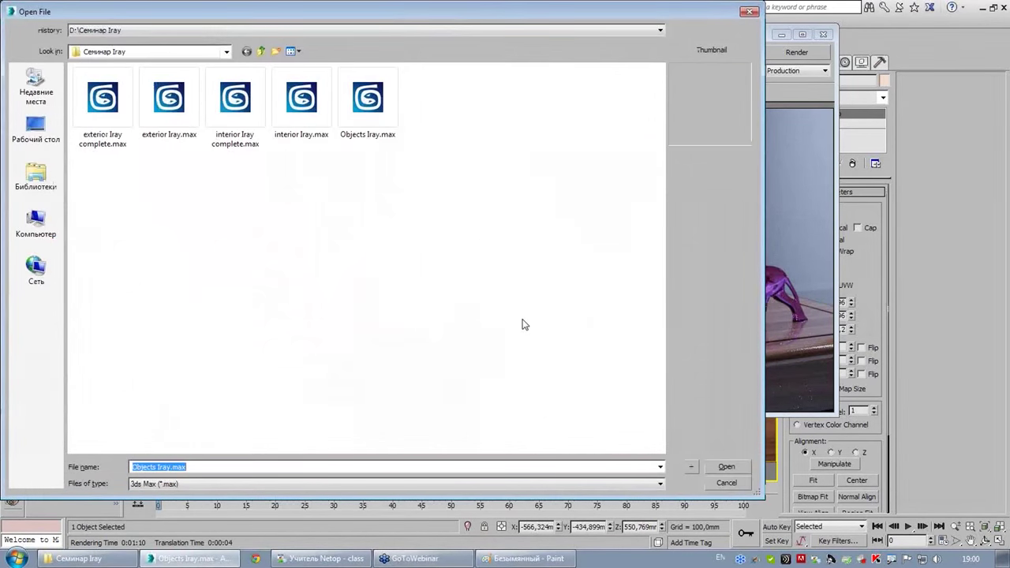
left_click(156, 77)
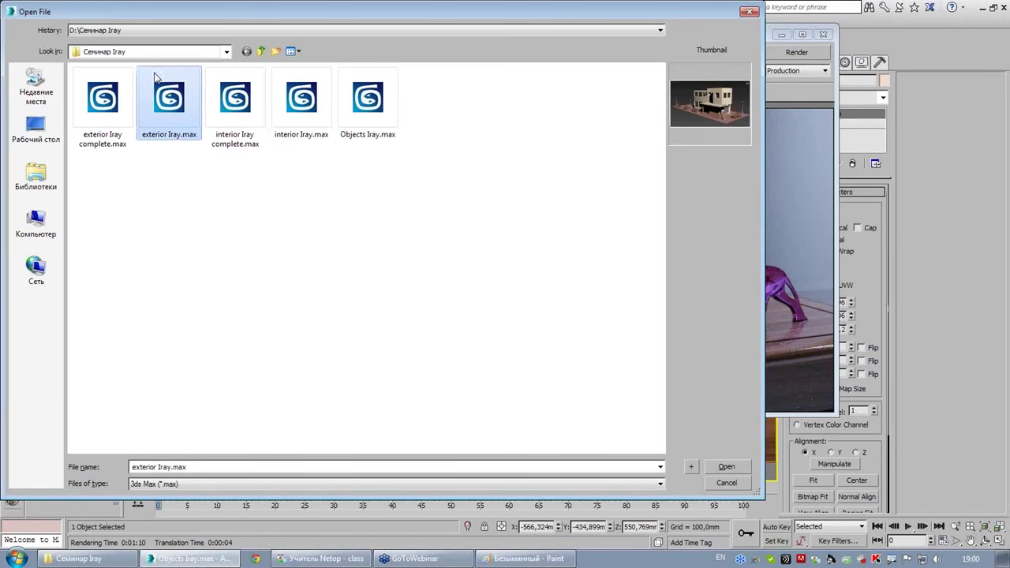
double_click(184, 103)
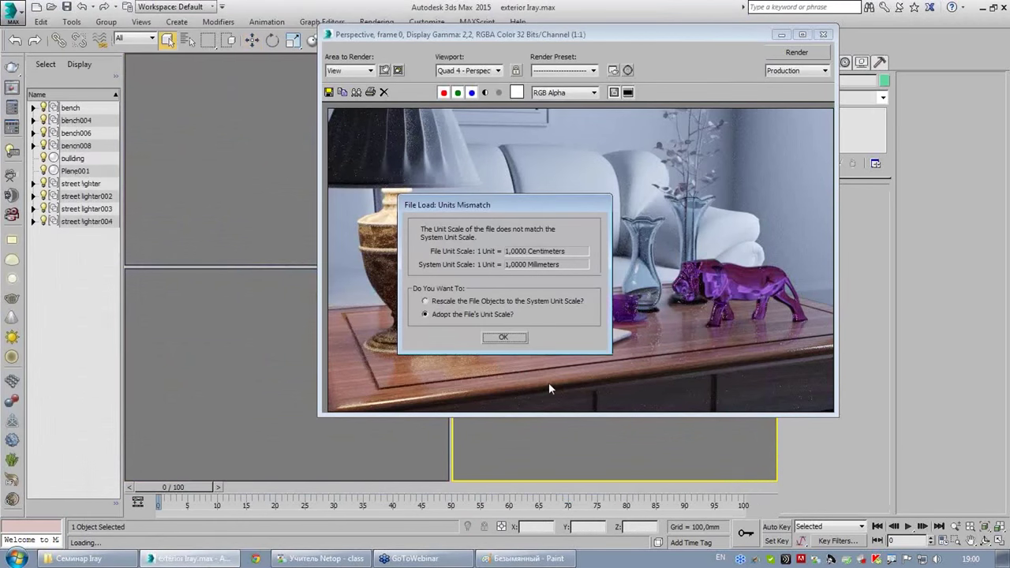
left_click(517, 340)
left_click(619, 331)
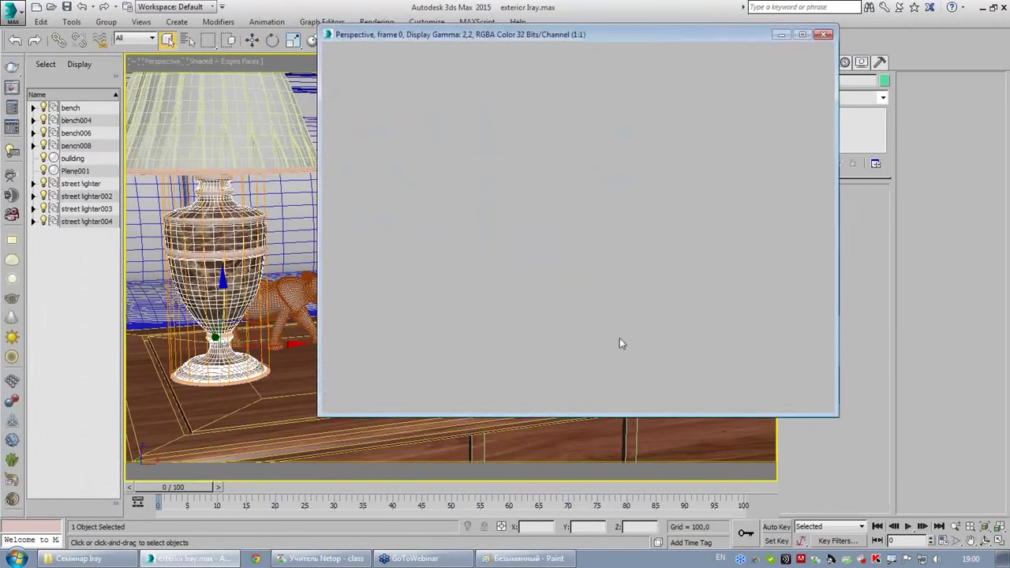
left_click(823, 34)
mouse_move(563, 258)
middle_mouse_down("alt")
mouse_move(365, 253)
mouse_move(694, 255)
mouse_move(388, 252)
mouse_move(505, 261)
mouse_move(509, 347)
mouse_move(484, 253)
mouse_move(412, 227)
middle_mouse_up("alt")
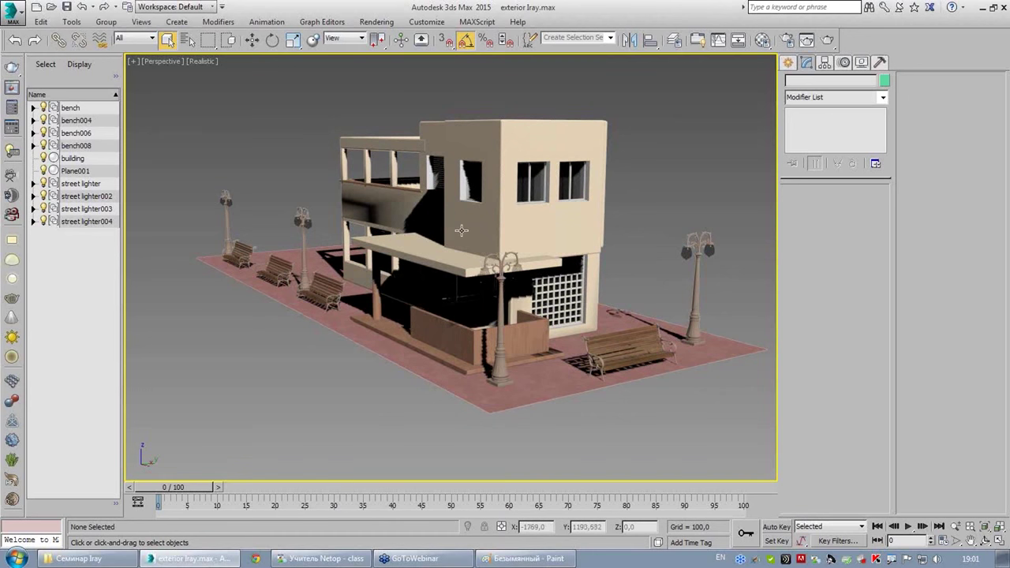
middle_click_drag(457, 228, 463, 223, "alt")
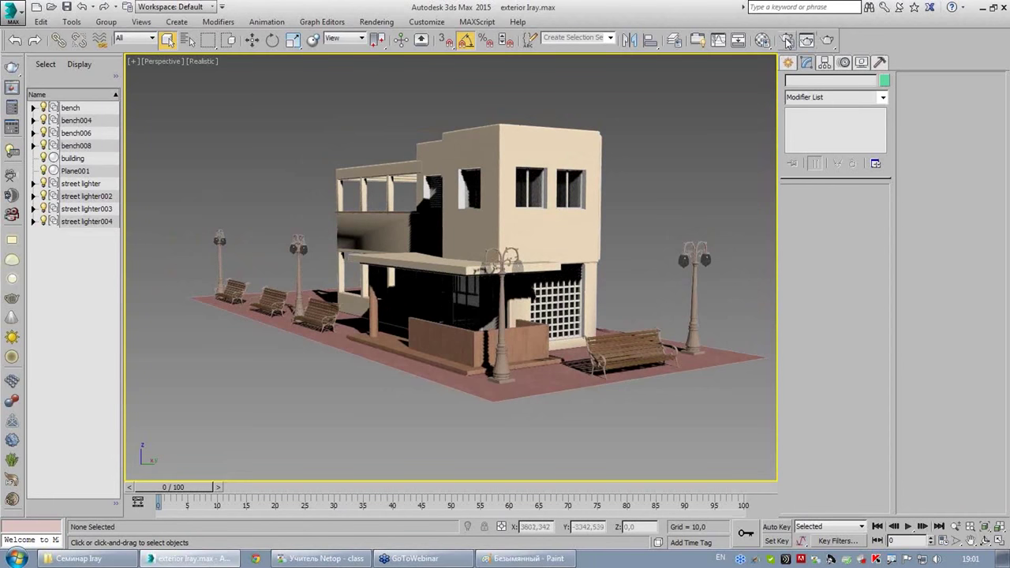
- Assign NVIDIA iray as the production renderer in Render Setup
left_click(787, 44)
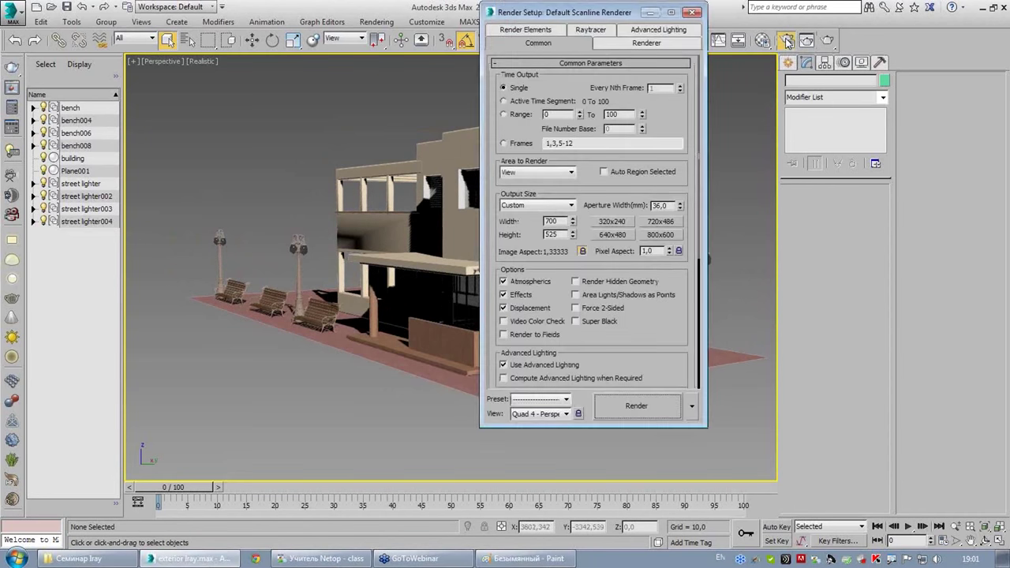
left_click_drag(605, 16, 355, 57)
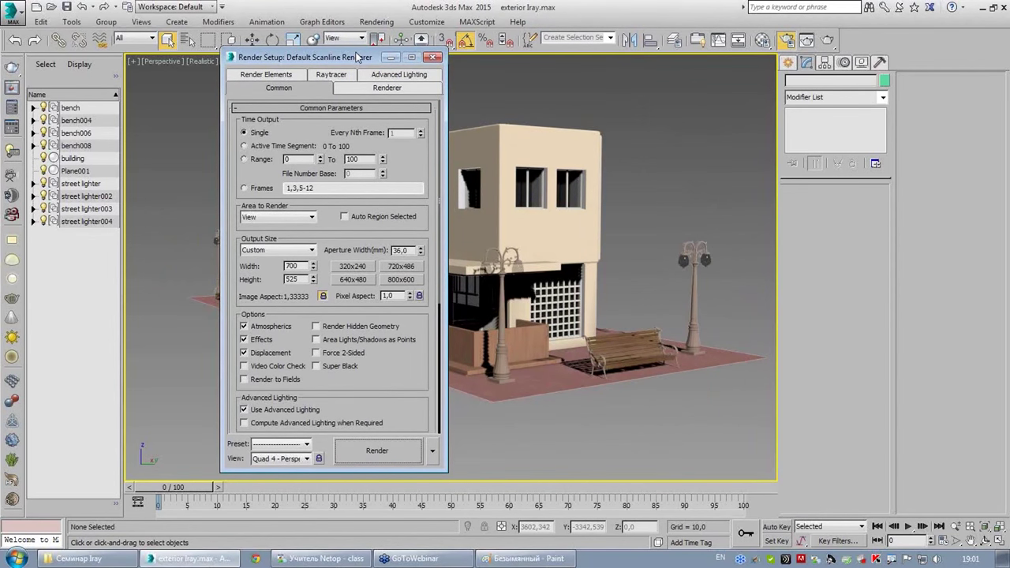
left_click_drag(357, 58, 262, 28)
scroll(264, 395, "down", 5)
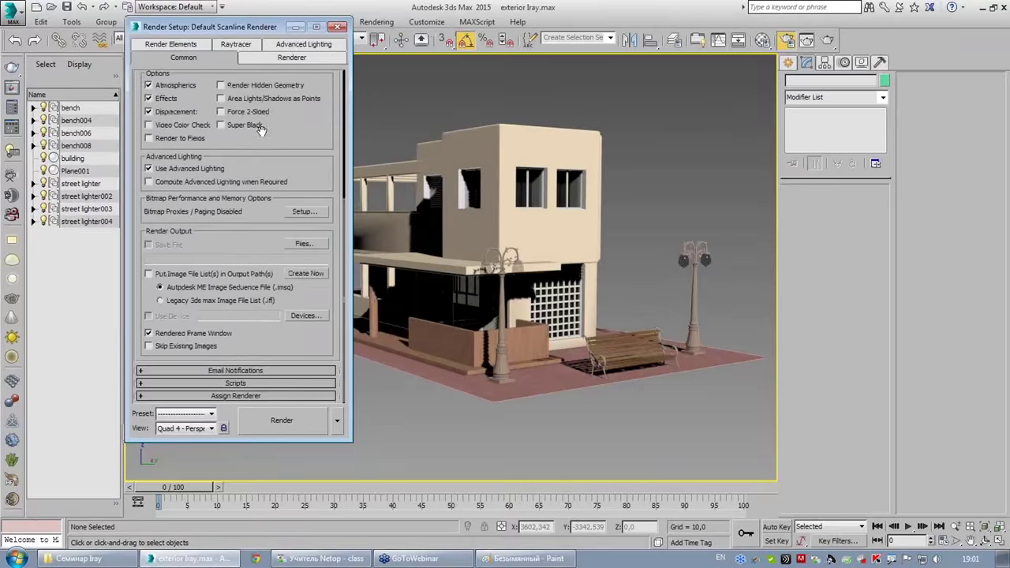
left_click(265, 395)
left_click(308, 342)
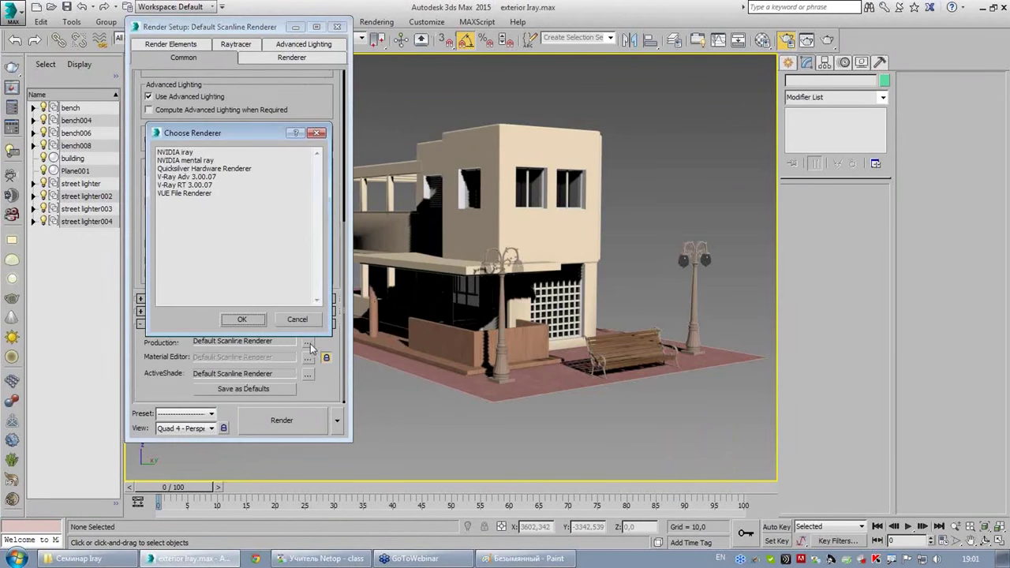
double_click(175, 153)
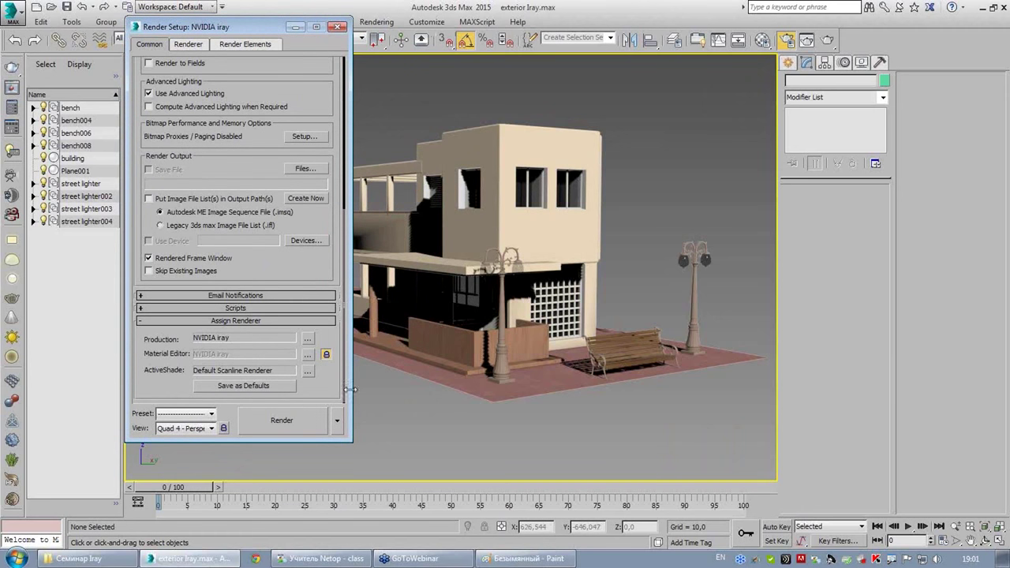
- Run a brief iray test render of the building, cancel it, and close the windows
left_click(310, 420)
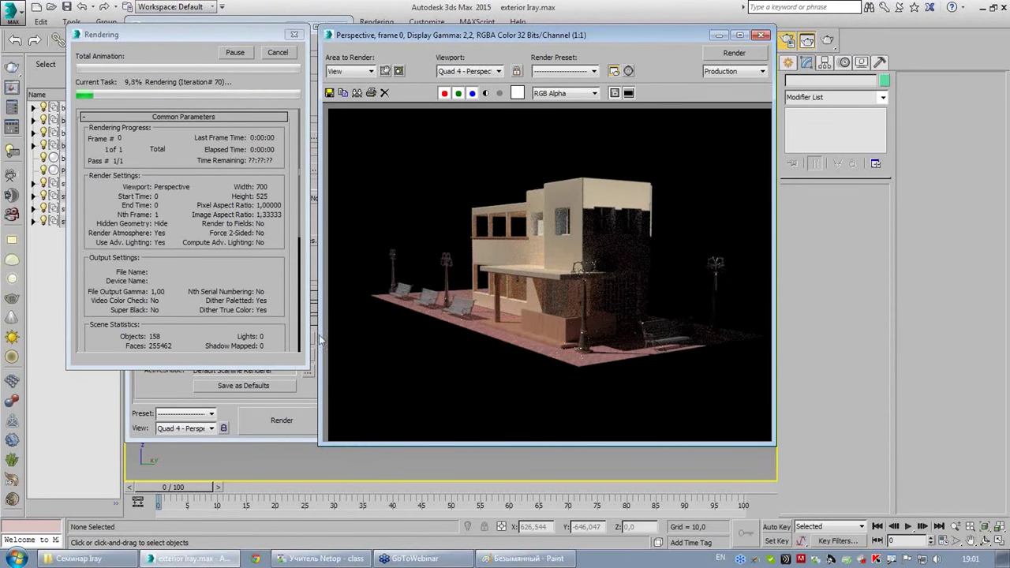
left_click(268, 53)
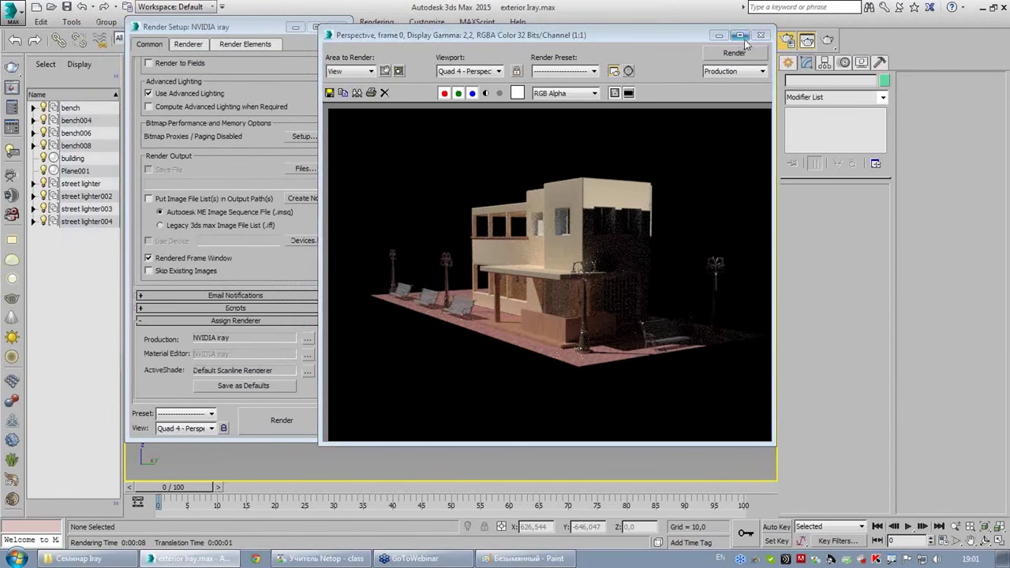
left_click(760, 35)
left_click(337, 26)
- Start a Daylight system from Create > Systems and accept the recommended photographic exposure control
key("alt+w")
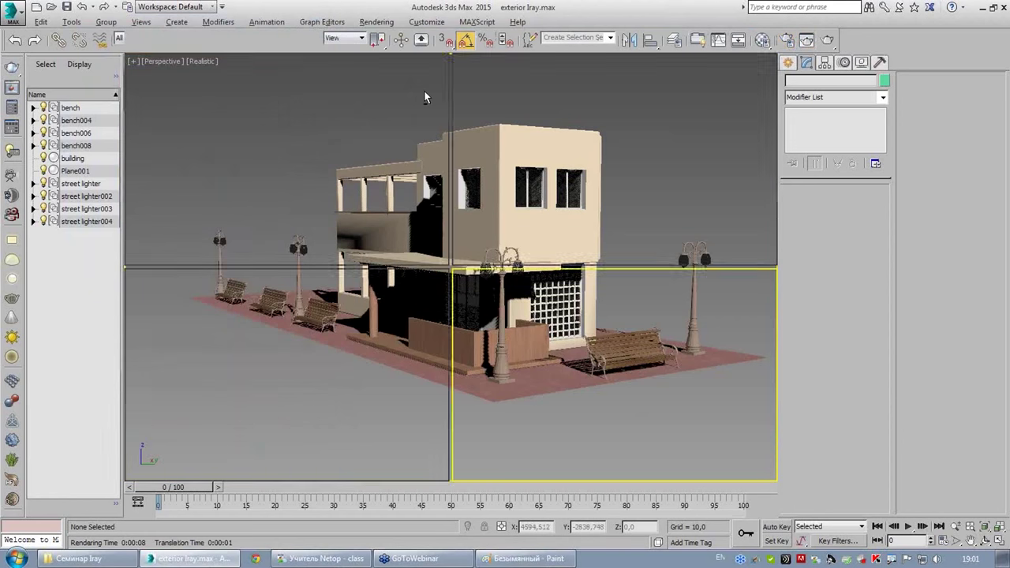
left_click(411, 191)
middle_click_drag(328, 126, 348, 165)
scroll(348, 165, "up", 2)
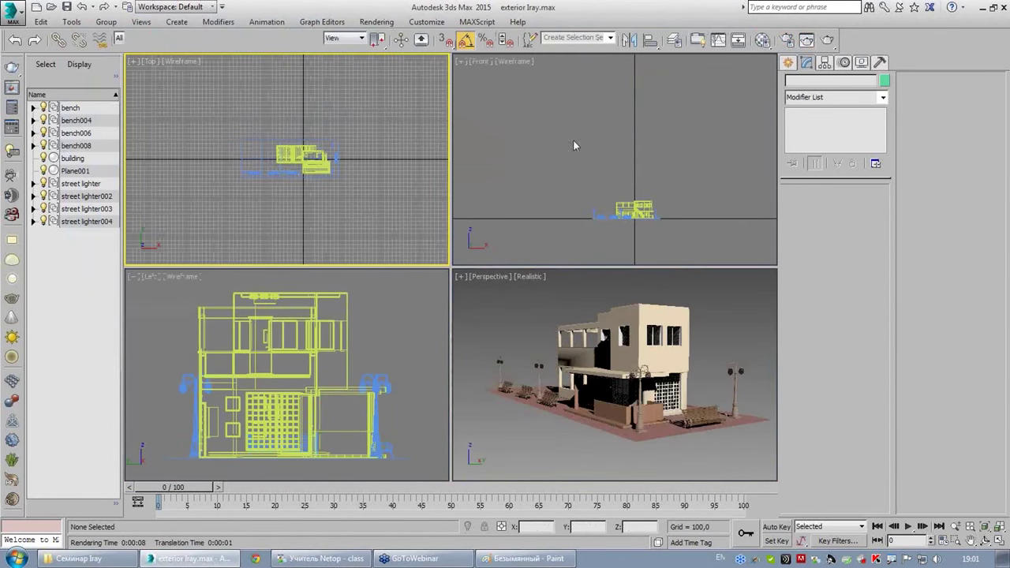
left_click(788, 62)
left_click(823, 82)
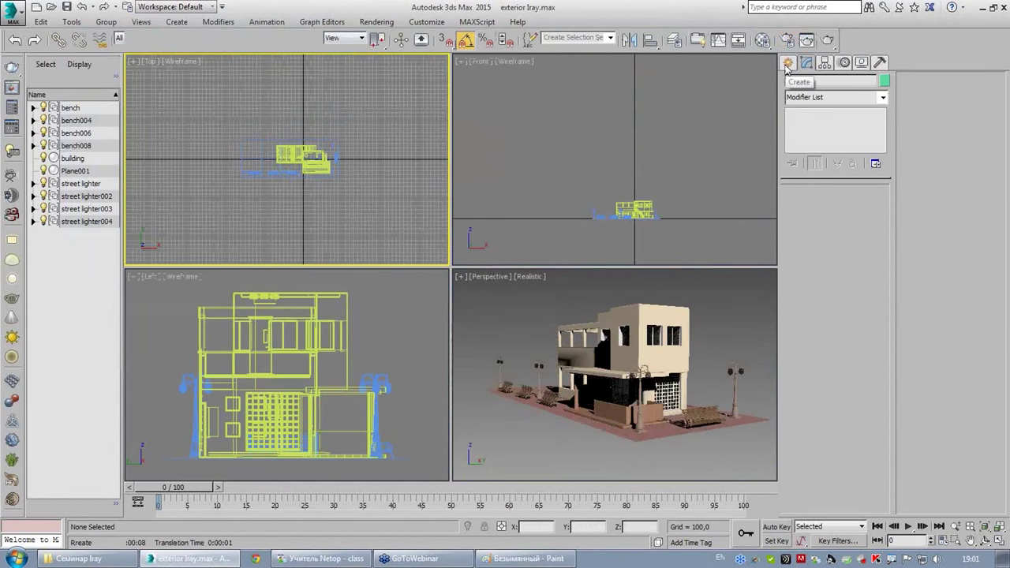
left_click(883, 82)
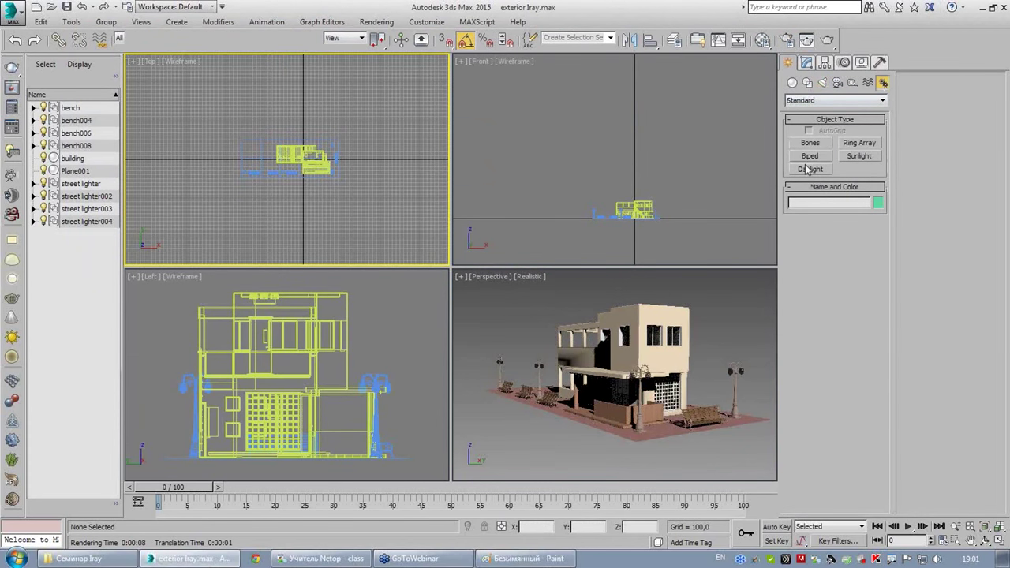
left_click(806, 168)
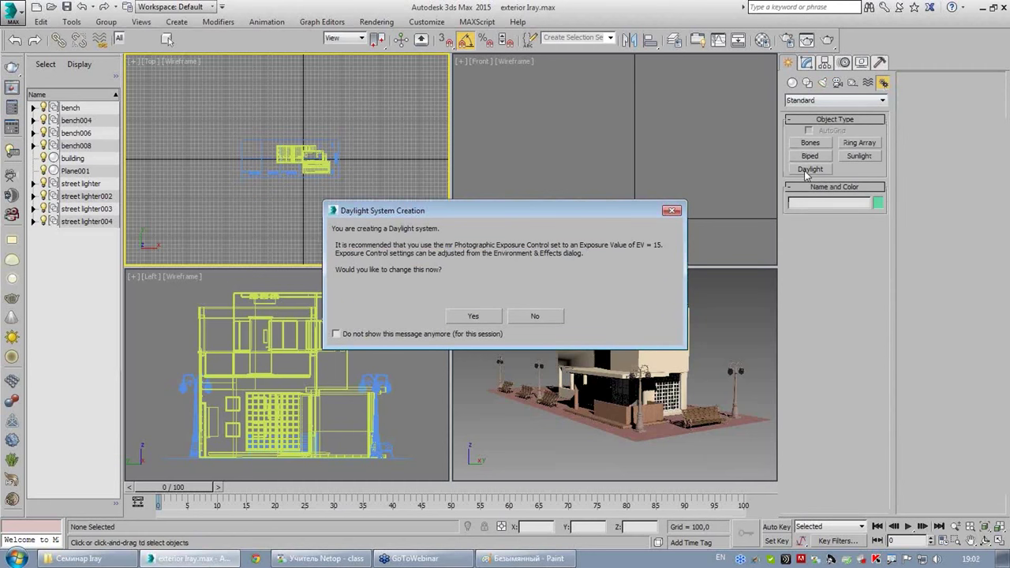
left_click(489, 318)
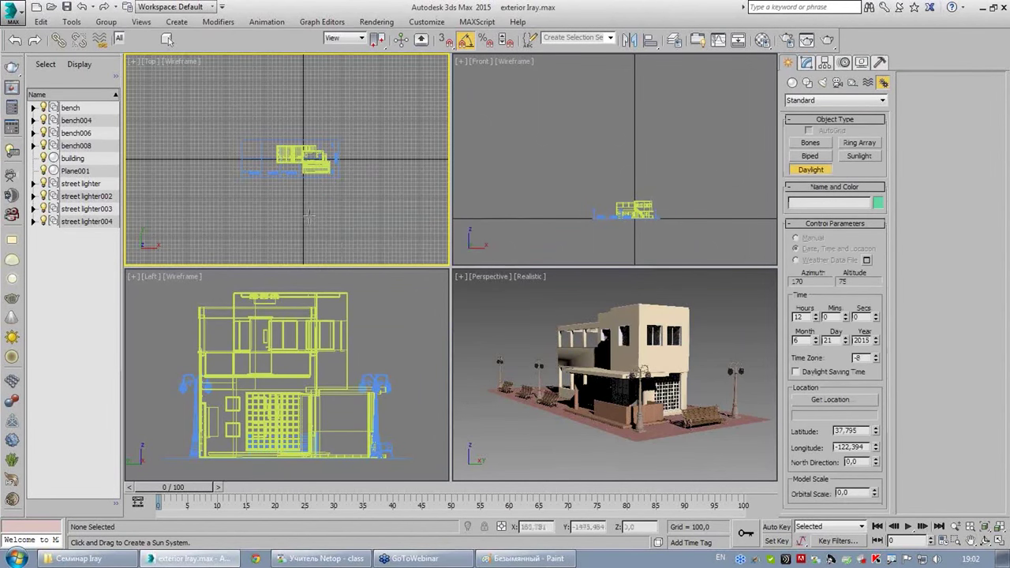
- Drag the daylight compass and sun distance in the Top view, then set Position to Manual
left_click(212, 172)
left_click_drag(211, 172, 211, 178)
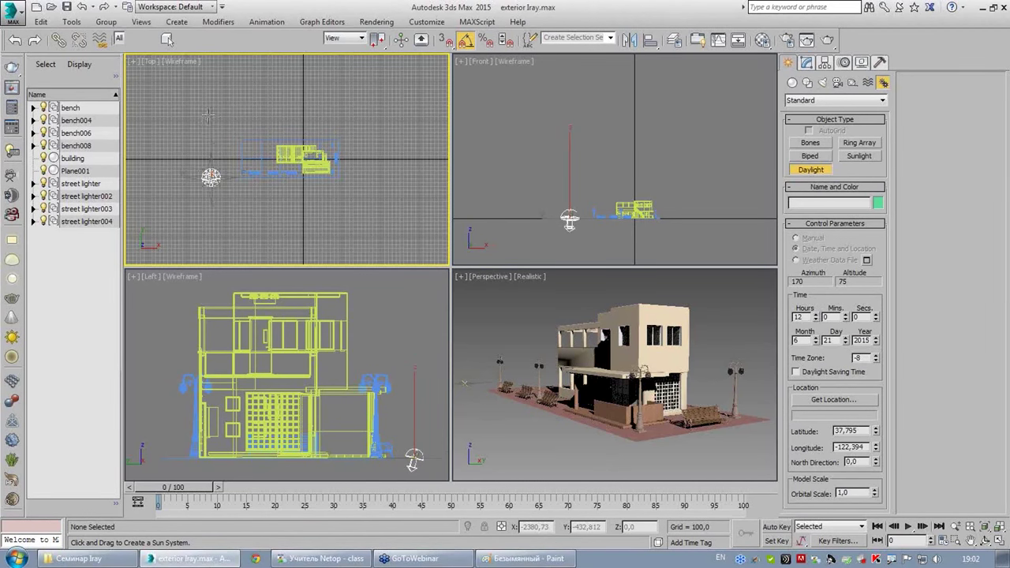
left_click_drag(211, 175, 210, 177)
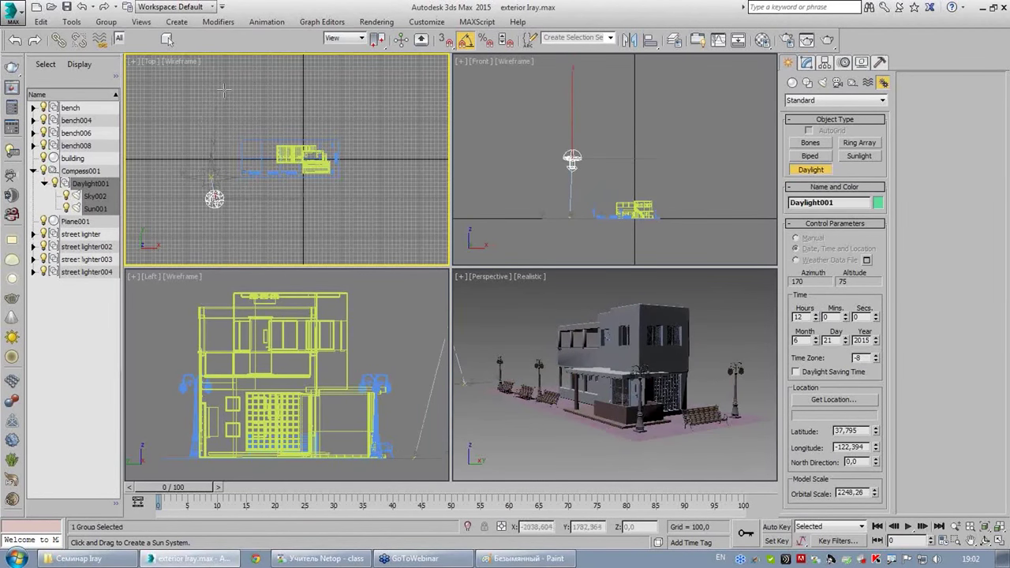
left_click(222, 94)
left_click(167, 40)
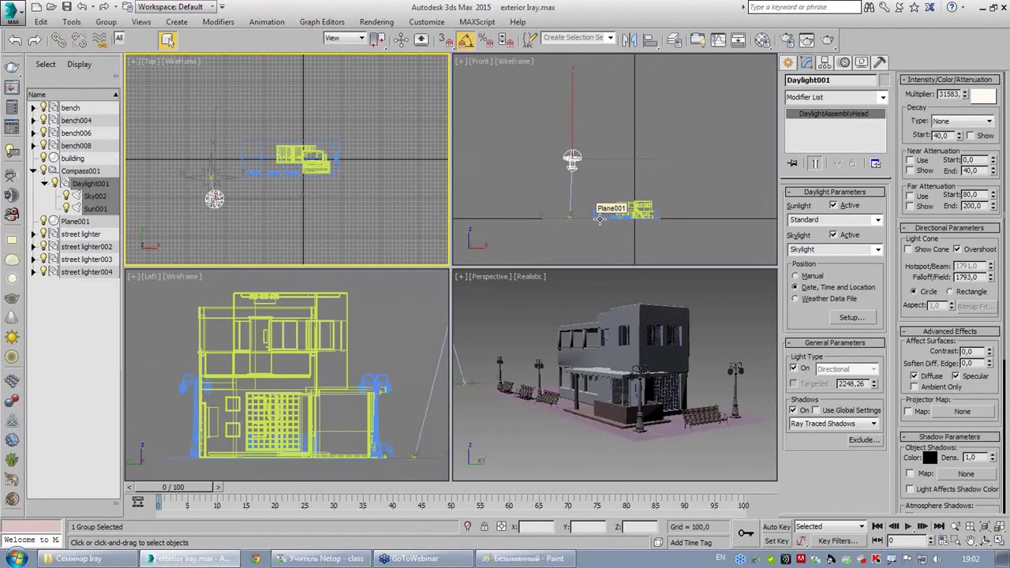
left_click(803, 276)
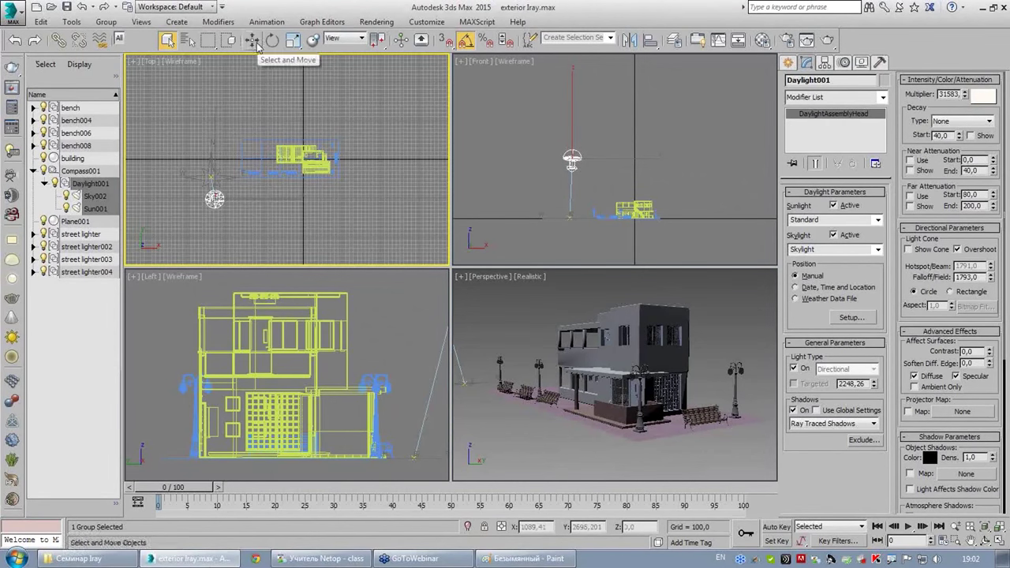
- Move the sun lower and to the left of the building in the Top and Front views
left_click(252, 40)
left_click_drag(243, 183, 279, 219)
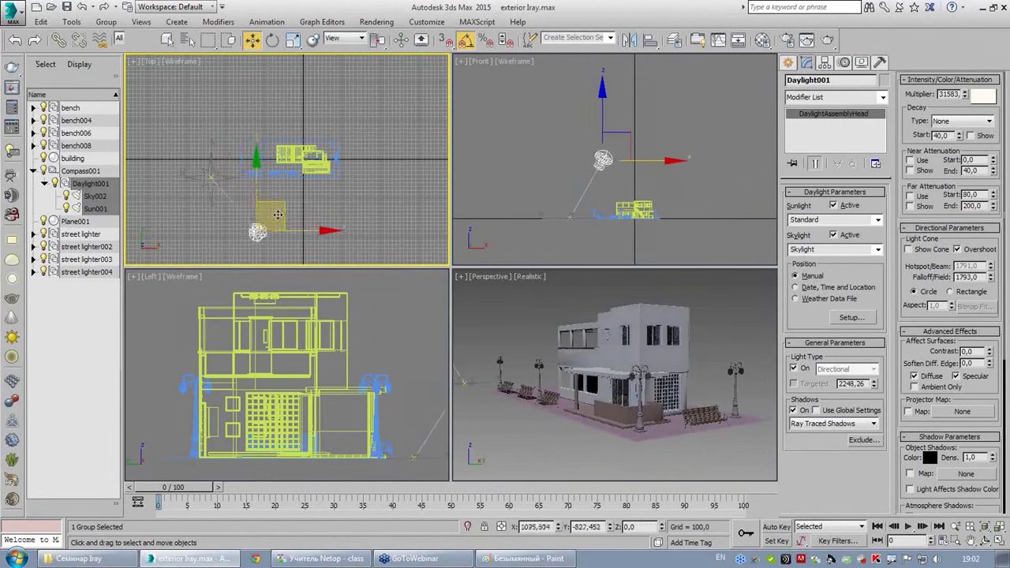
left_click(614, 136)
left_click_drag(614, 136, 618, 175)
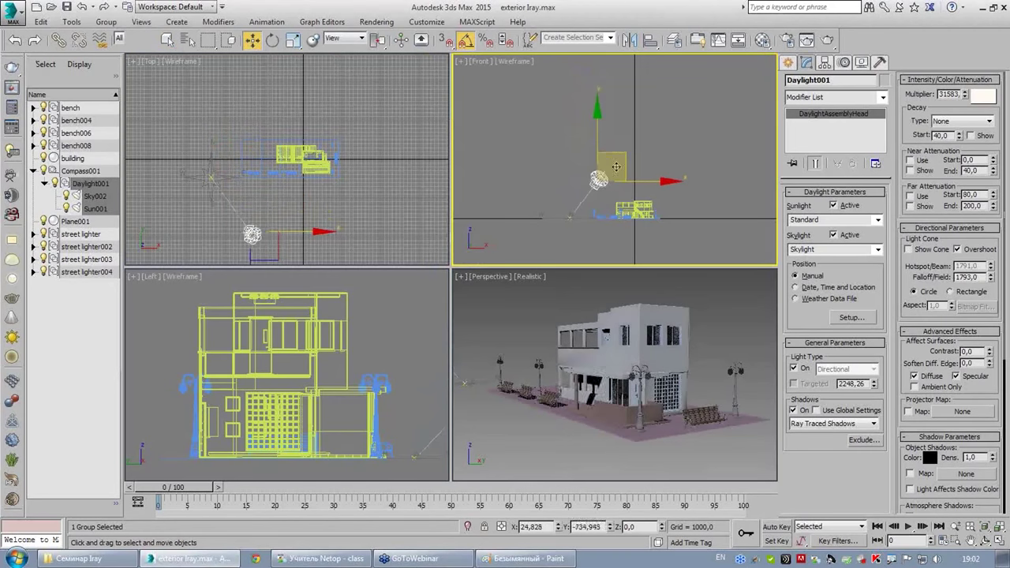
scroll(300, 189, "down", 2)
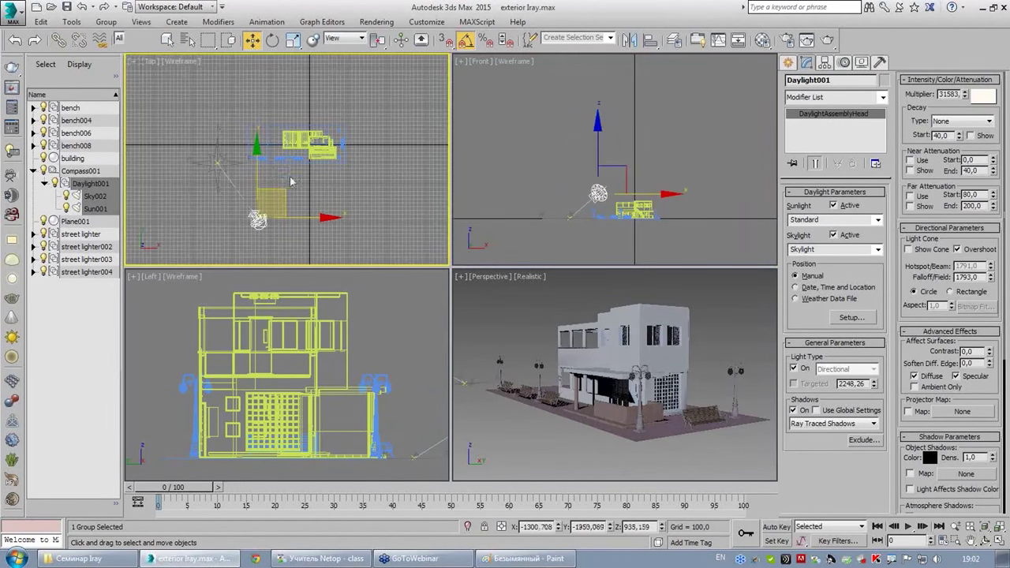
middle_click_drag(300, 190, 344, 160)
left_click_drag(344, 160, 304, 176)
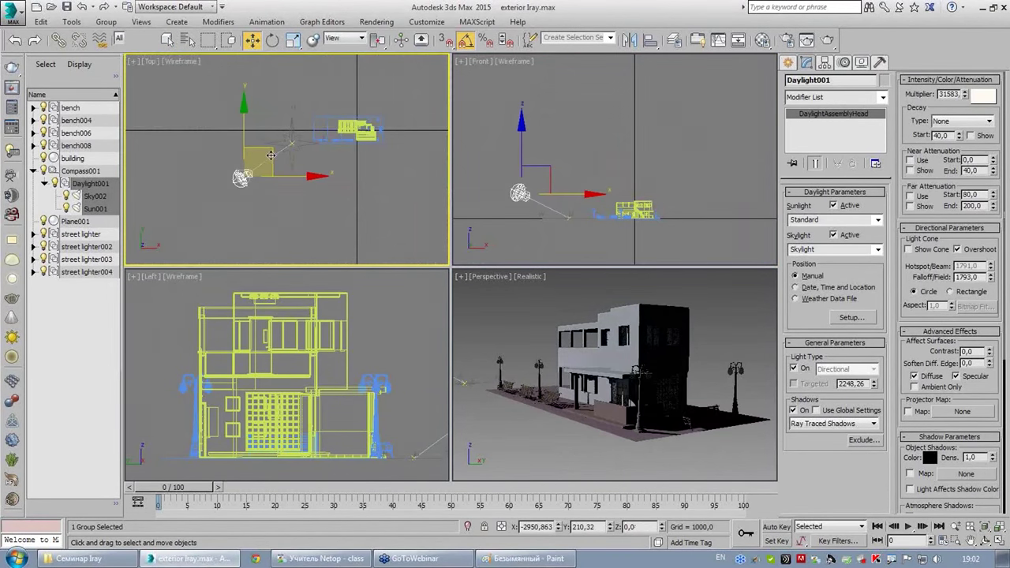
- Zoom the maximized Perspective view onto the building, restore four viewports, and start a production render
right_click(537, 339)
key("alt+w")
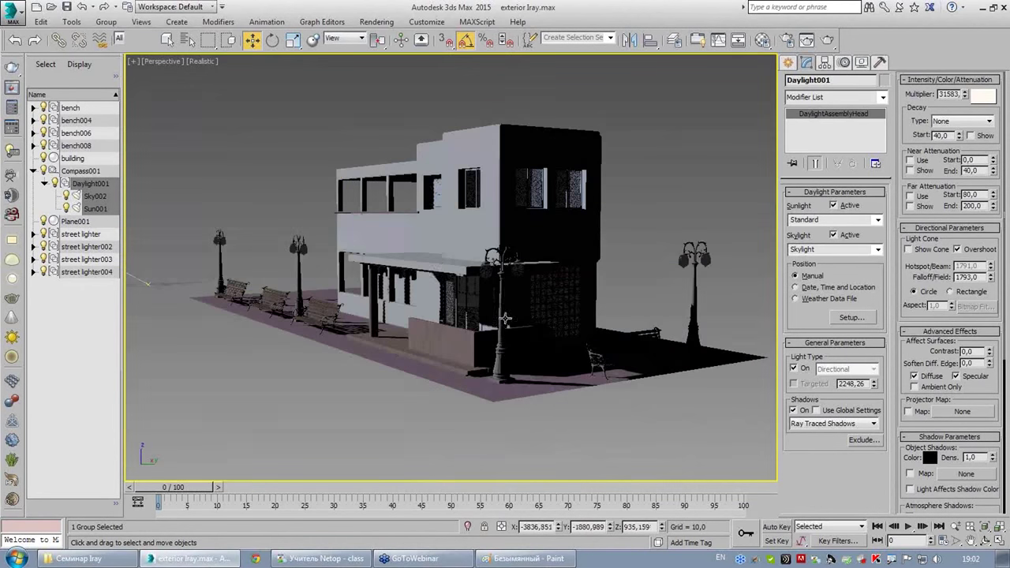
left_click(954, 527)
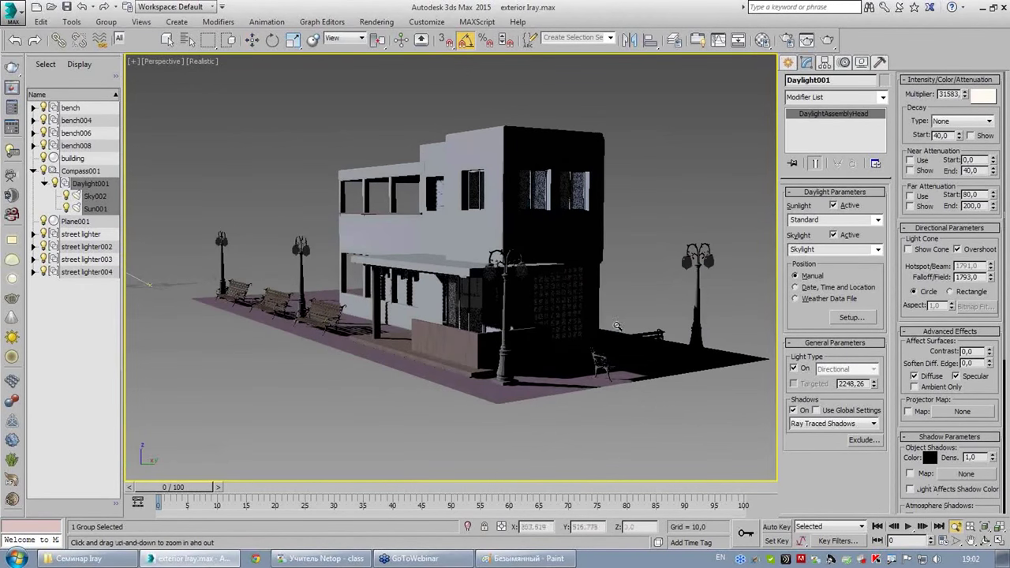
left_click_drag(521, 331, 520, 236)
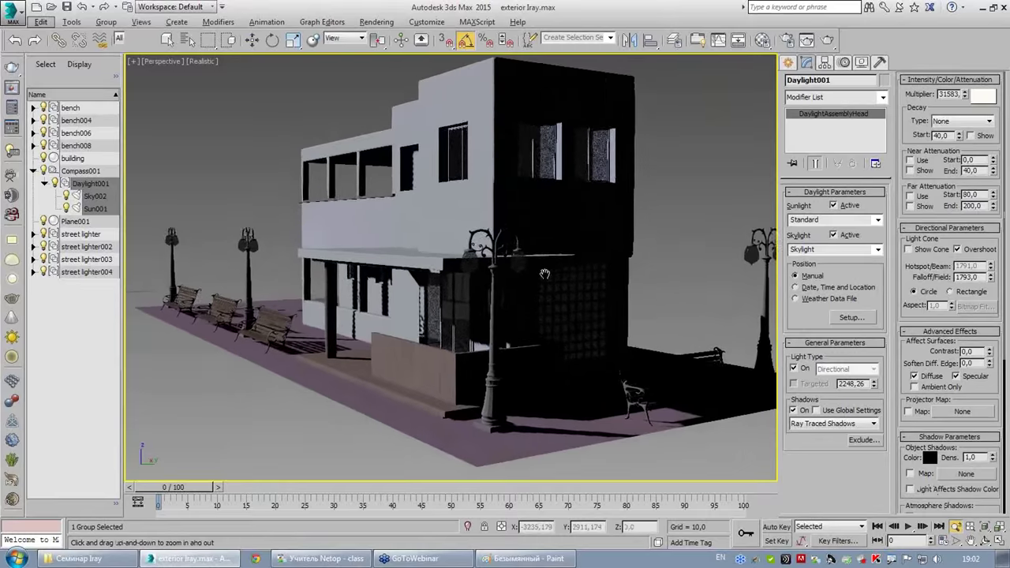
key("w")
key("alt+w")
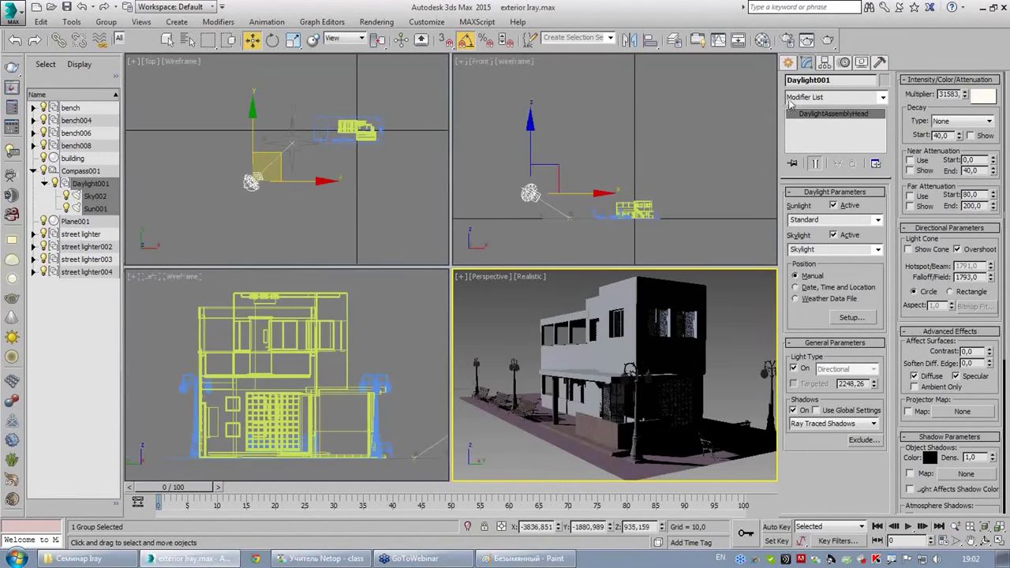
left_click(828, 41)
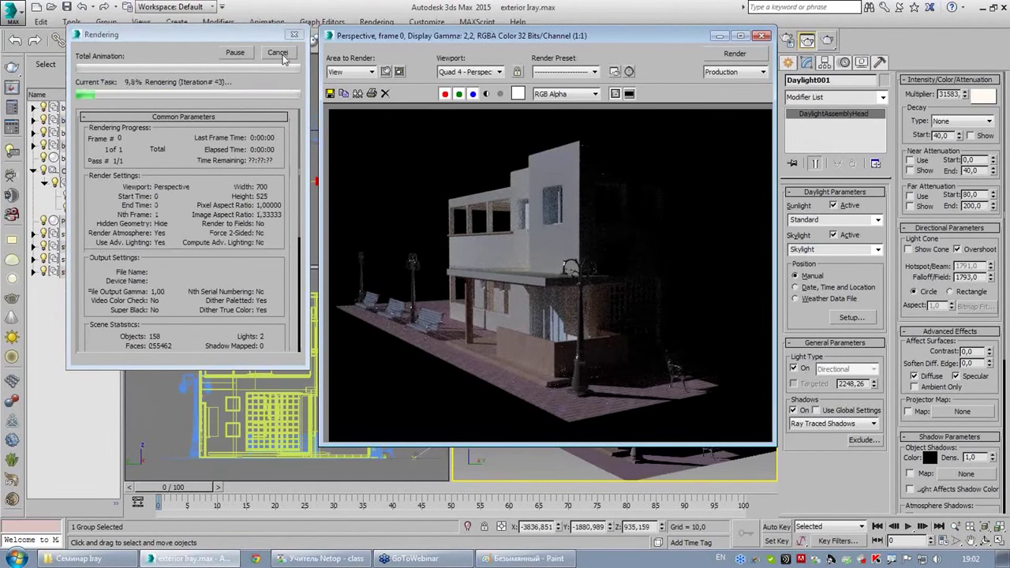
- Cancel the test render, close its frame window, and bring up the Daylight's Sunlight type list
key("Escape")
left_click(761, 35)
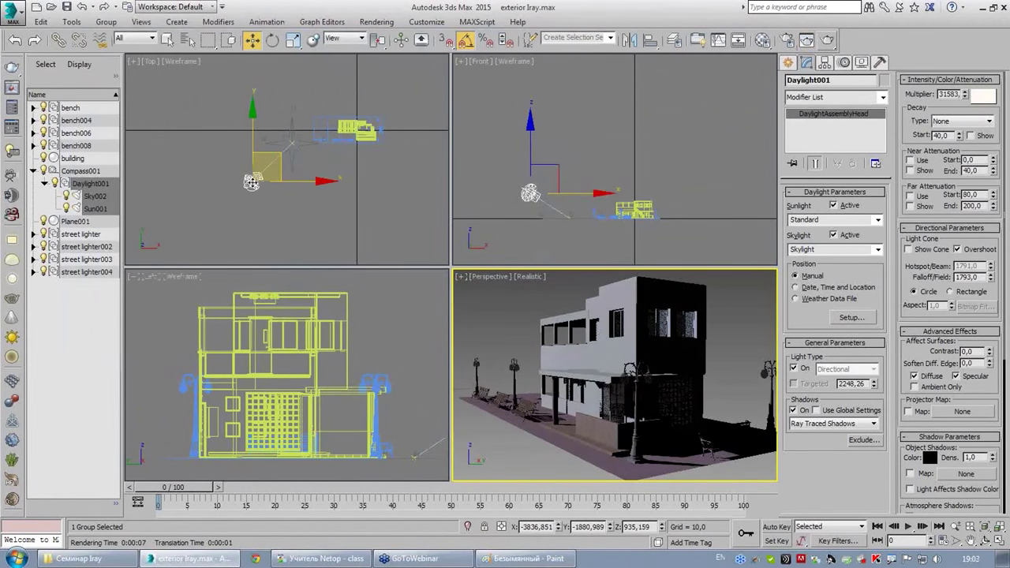
left_click(251, 182)
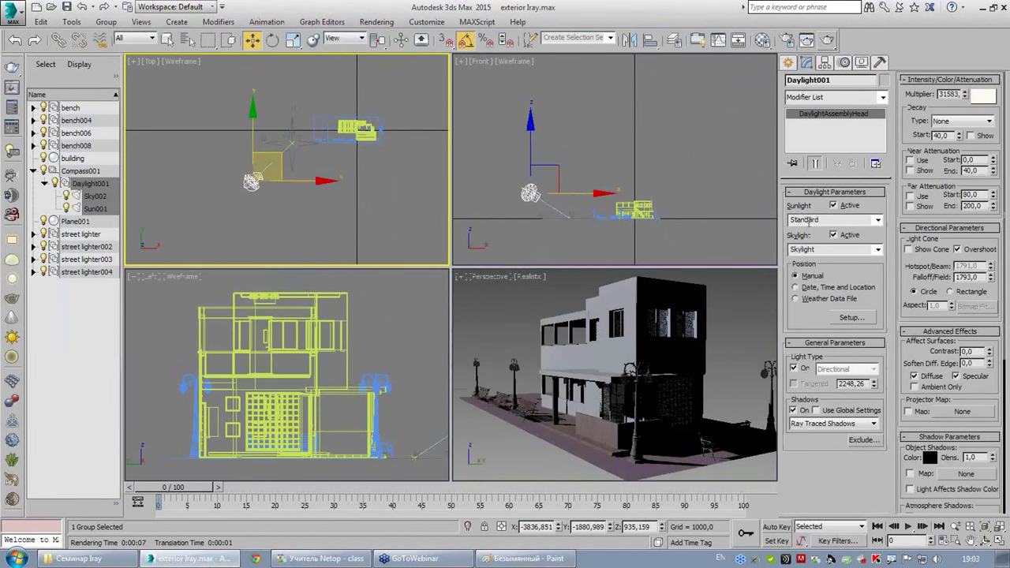
mouse_move(825, 225)
left_mouse_down()
mouse_move(773, 207)
mouse_move(833, 191)
left_mouse_up()
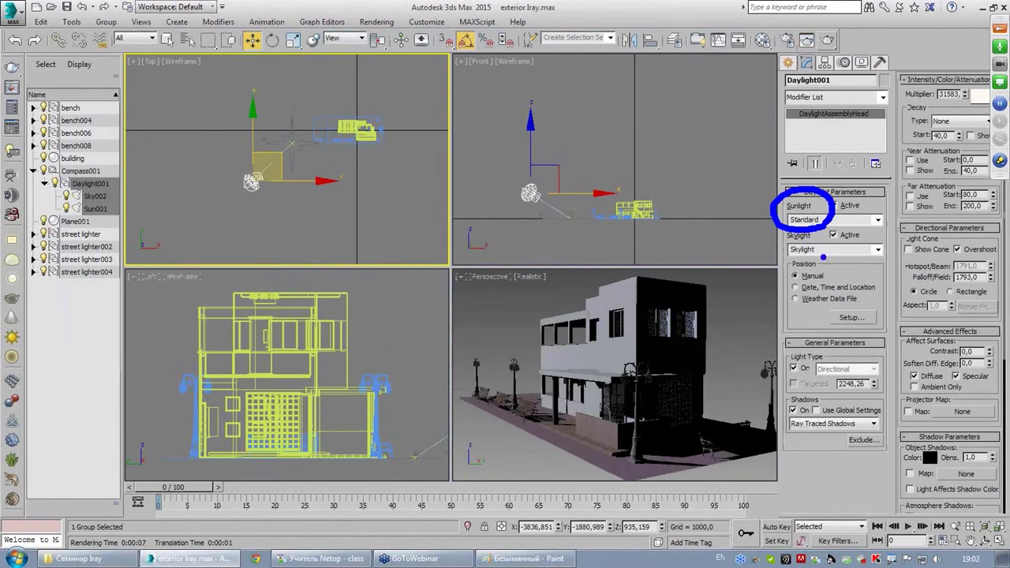
mouse_move(823, 258)
left_mouse_down()
mouse_move(775, 243)
mouse_move(824, 230)
mouse_move(829, 251)
left_mouse_up()
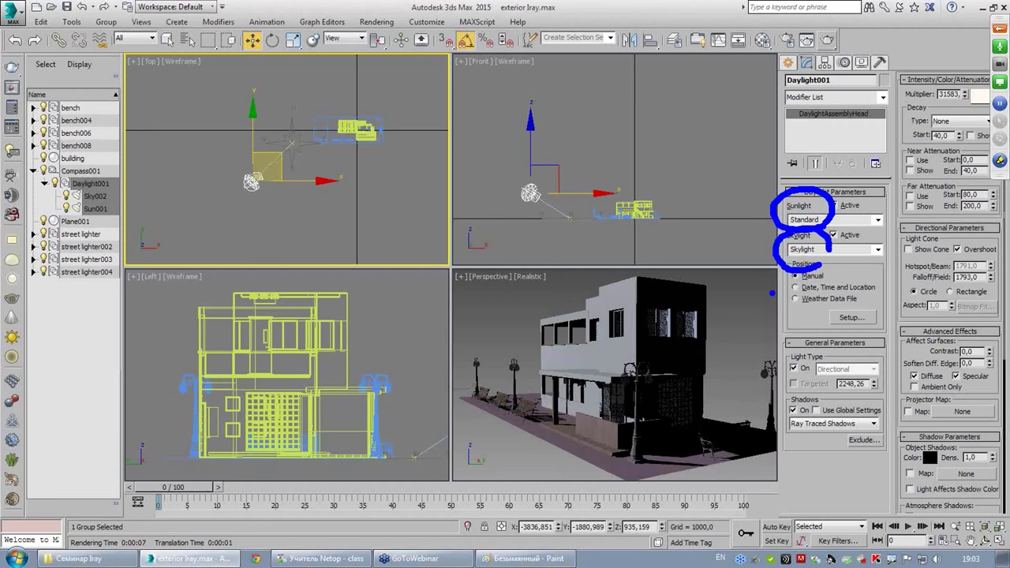
left_click(878, 221)
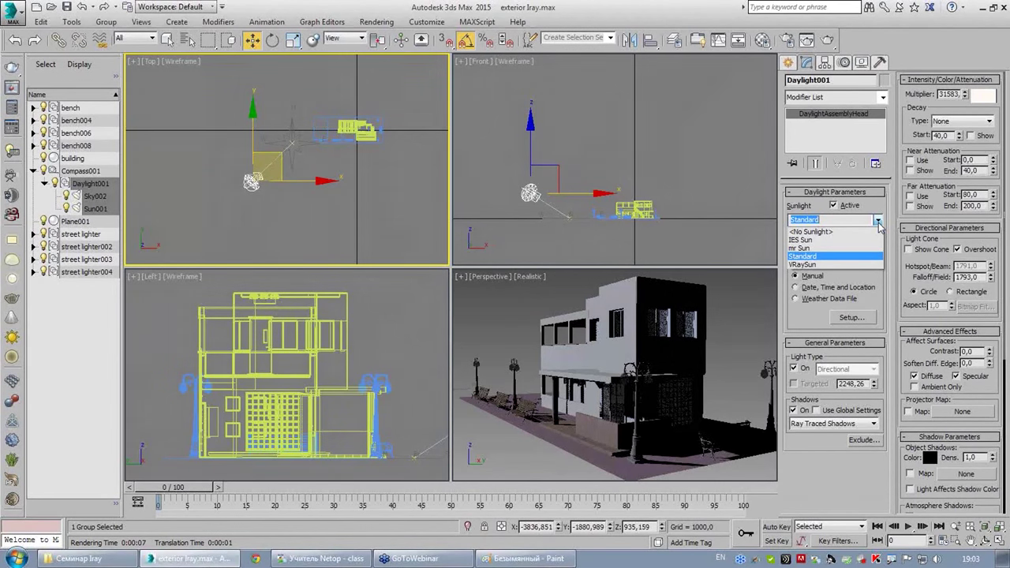
- Switch Daylight001 to mr Sun and mr Sky, add mr Physical Sky, and render the Perspective view
left_click(811, 248)
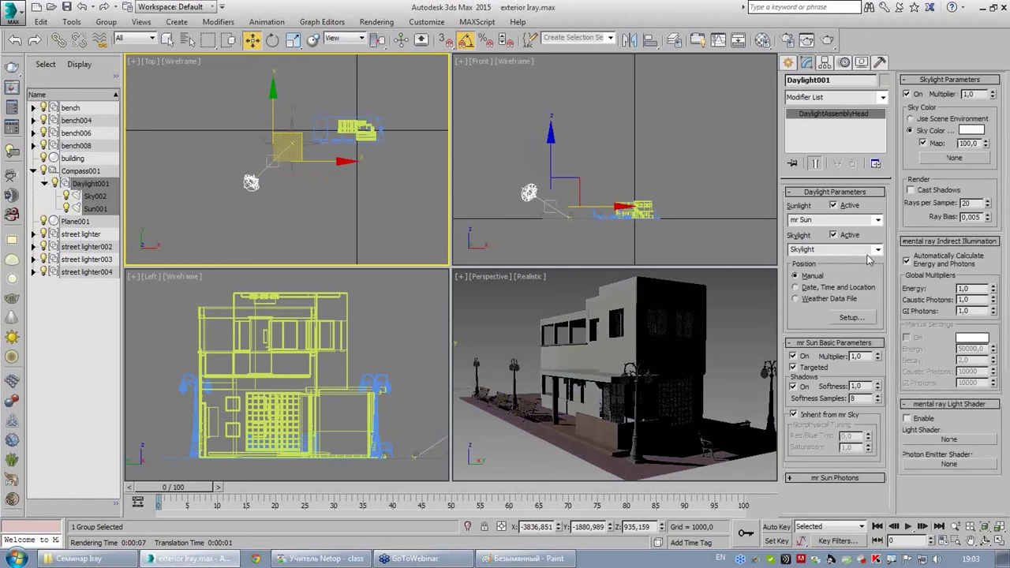
left_click(877, 249)
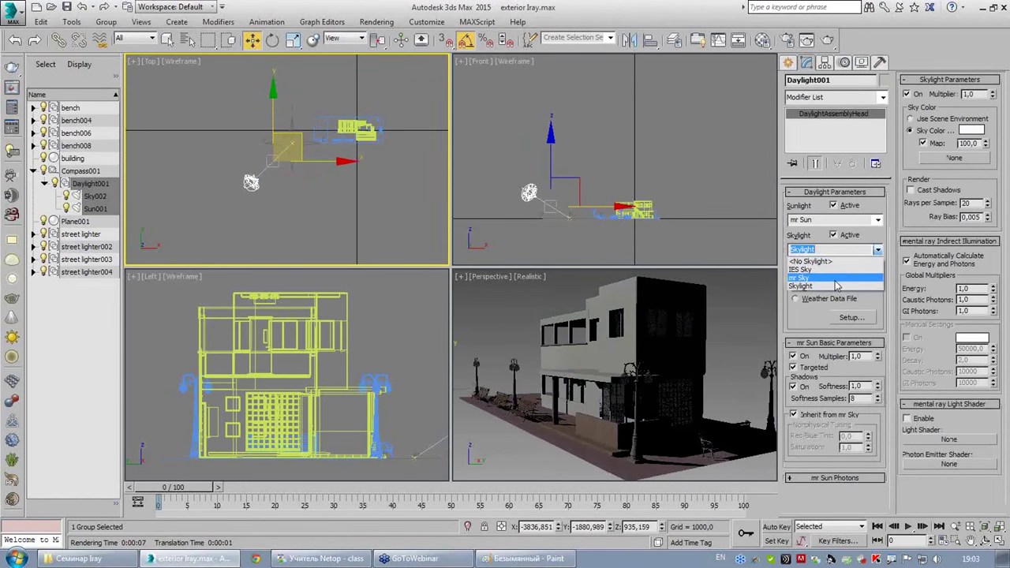
left_click(835, 279)
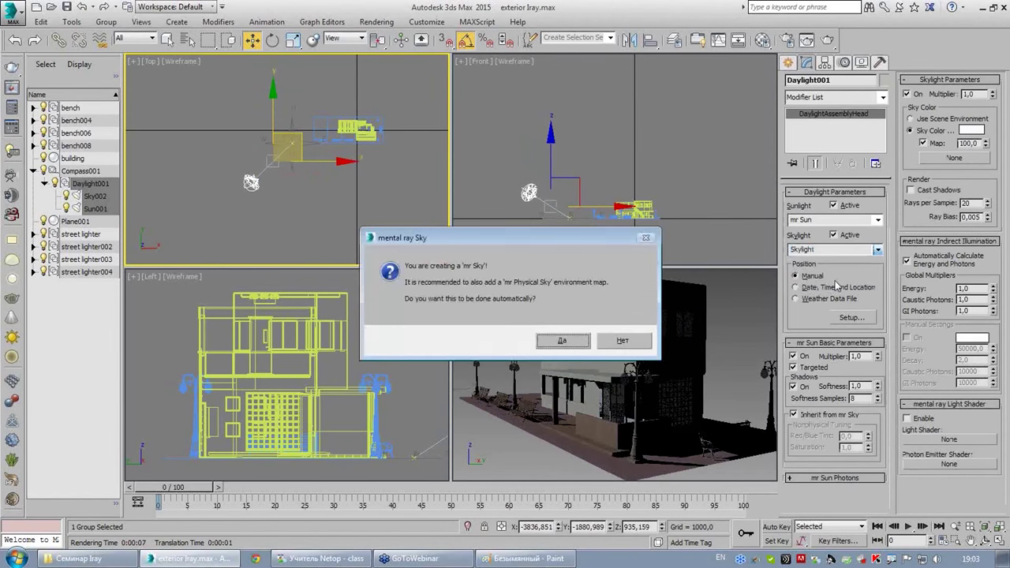
left_click(578, 343)
right_click(597, 327)
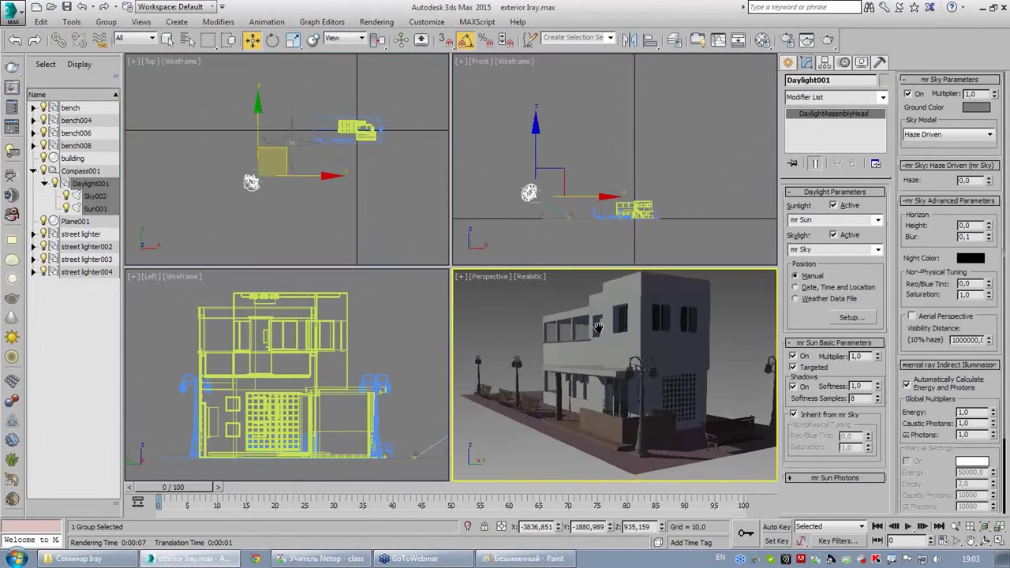
left_click(826, 40)
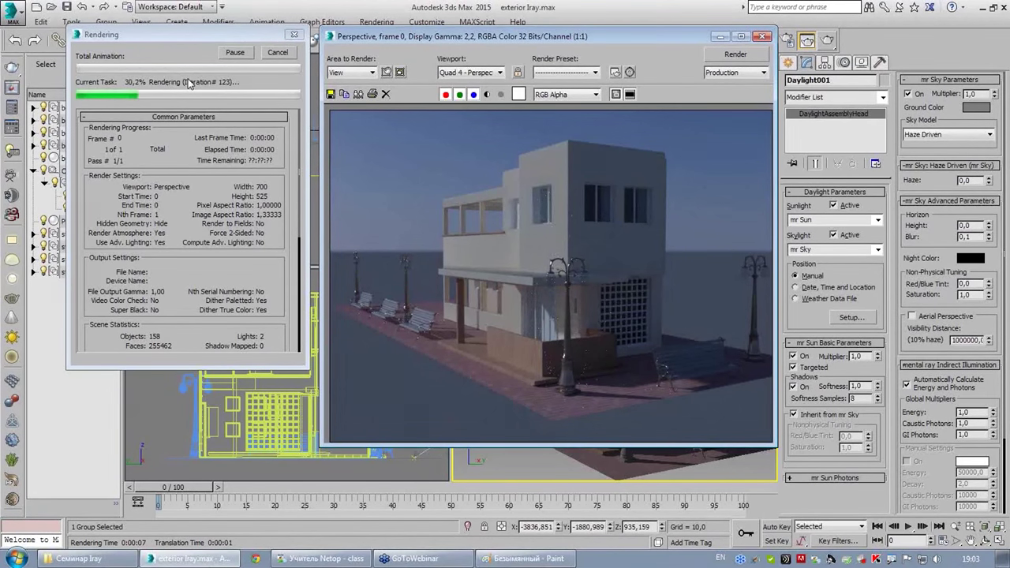
- Cancel the mr Sun render, close its window, and bring up Rendering > Environment
left_click(277, 52)
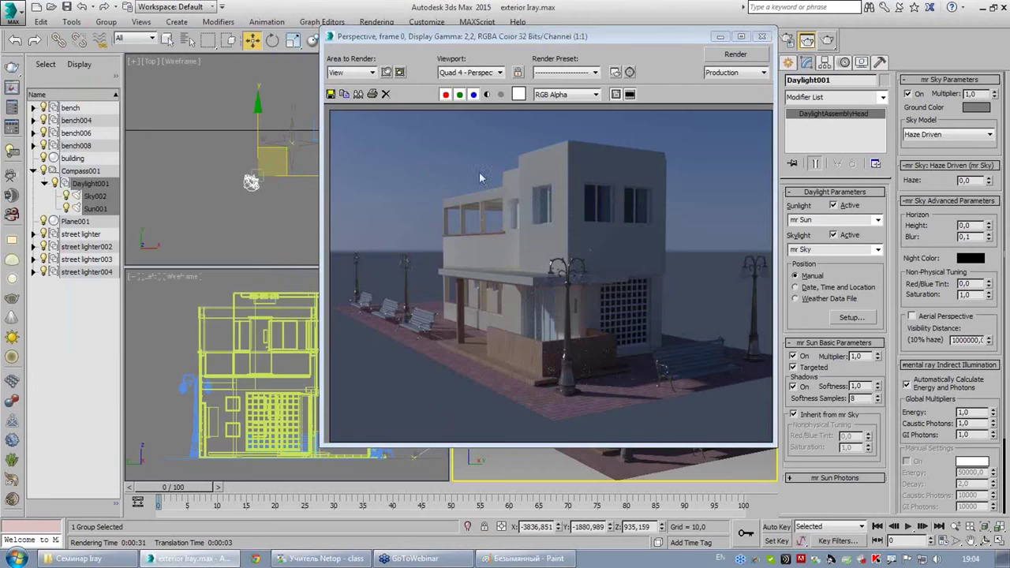
left_click(761, 36)
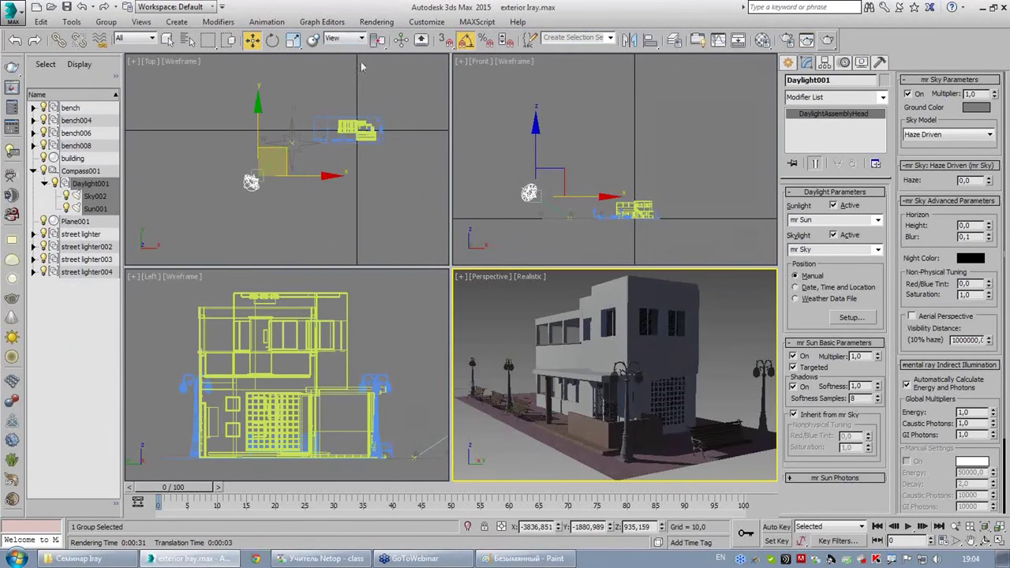
left_click(368, 22)
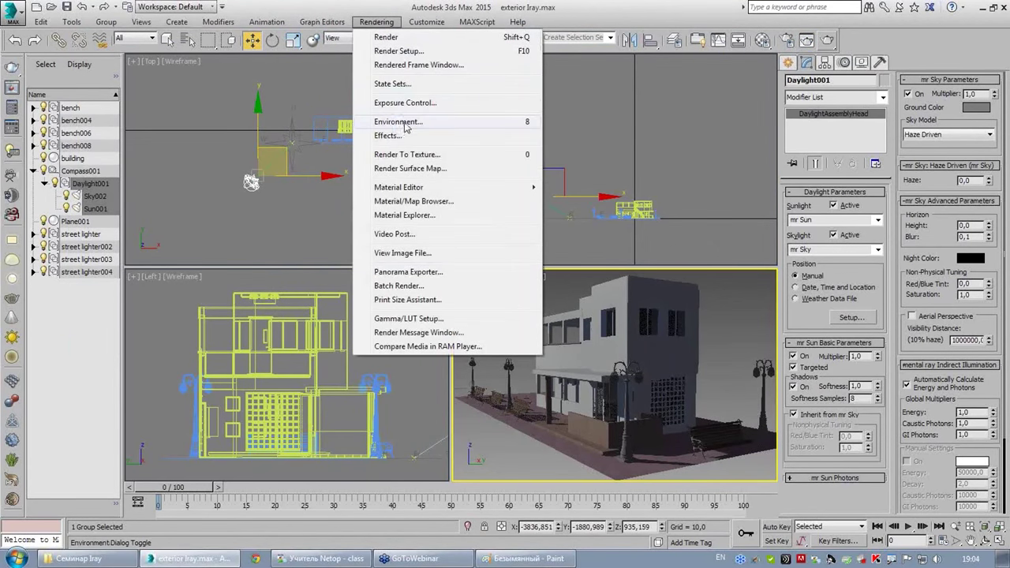
left_click(405, 124)
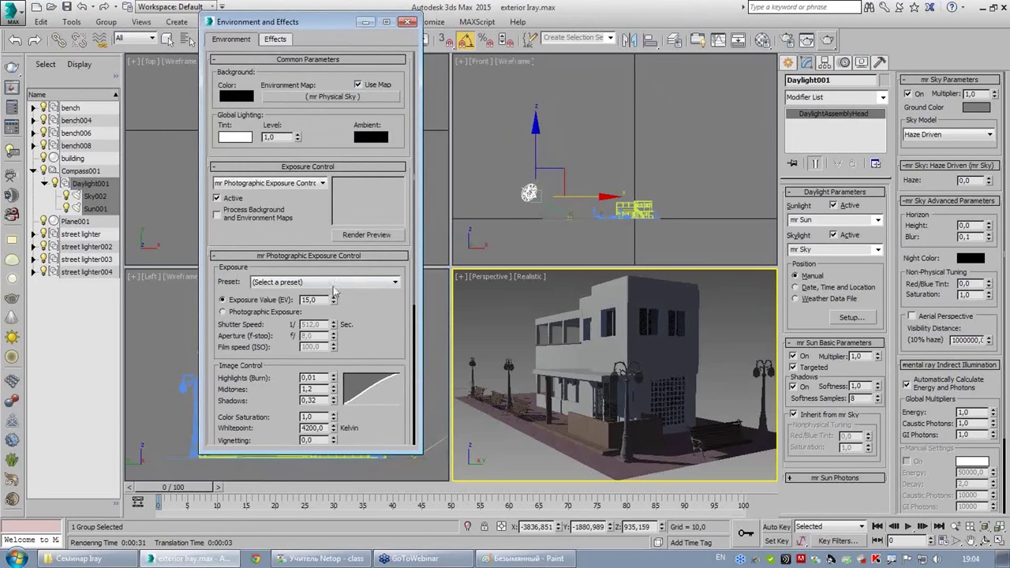
- Enable the exposure preview and set the Exposure Value (EV) to 12,5
left_click(278, 187)
left_click(369, 235)
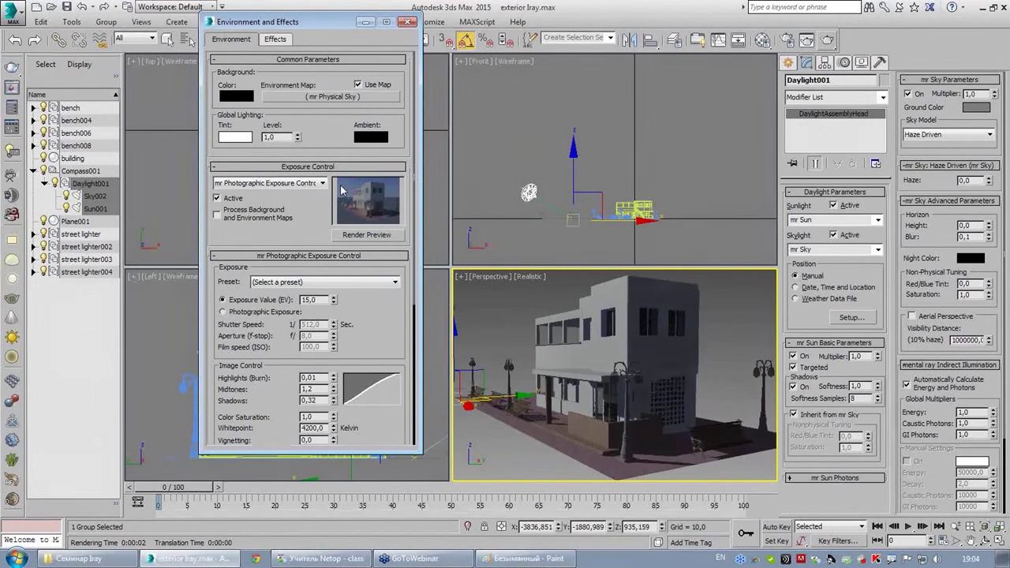
scroll(378, 335, "down", 2)
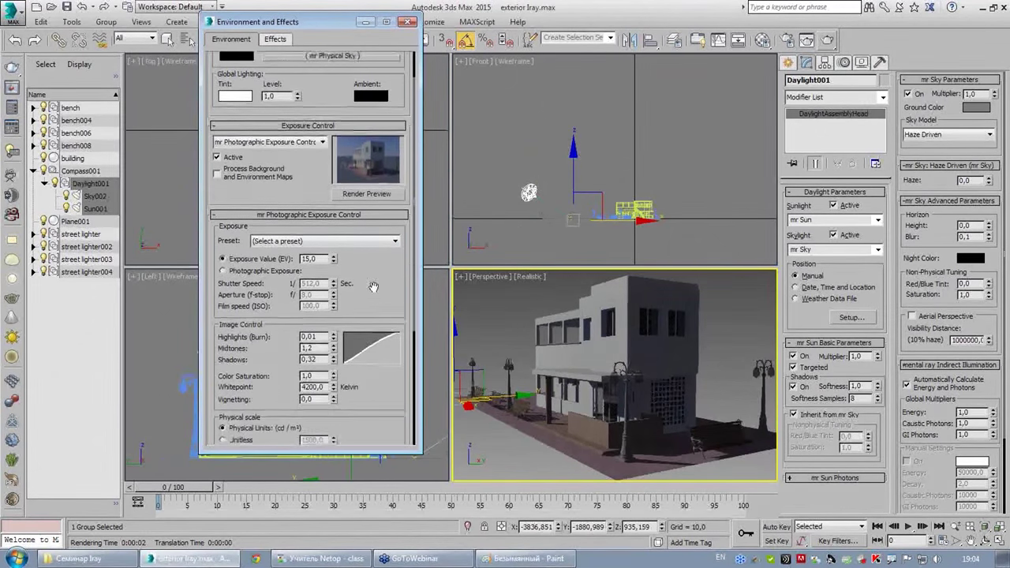
left_click(309, 259)
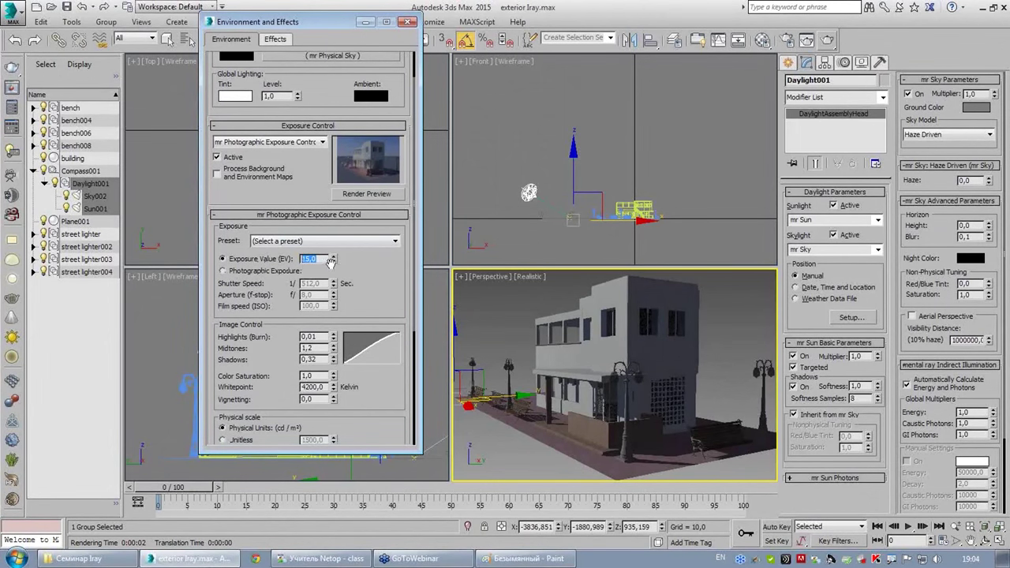
left_click(333, 263)
left_click(333, 263)
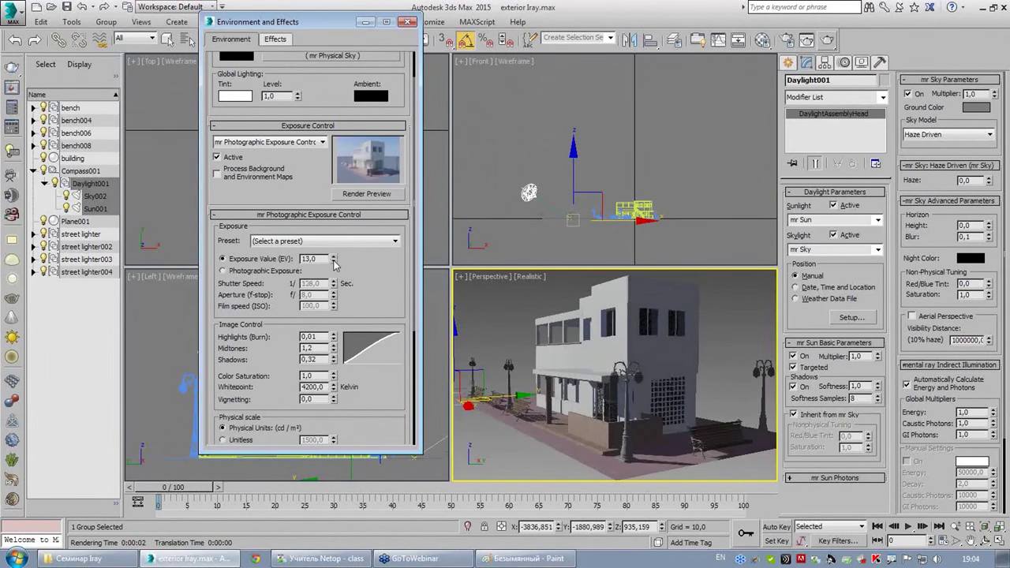
left_click(333, 263)
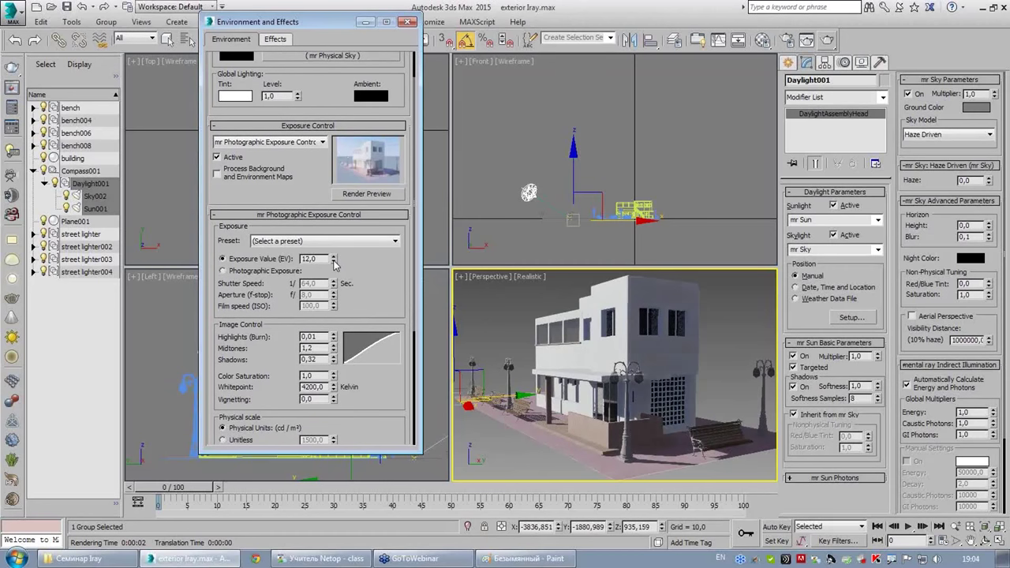
left_click(334, 257)
left_click(334, 262)
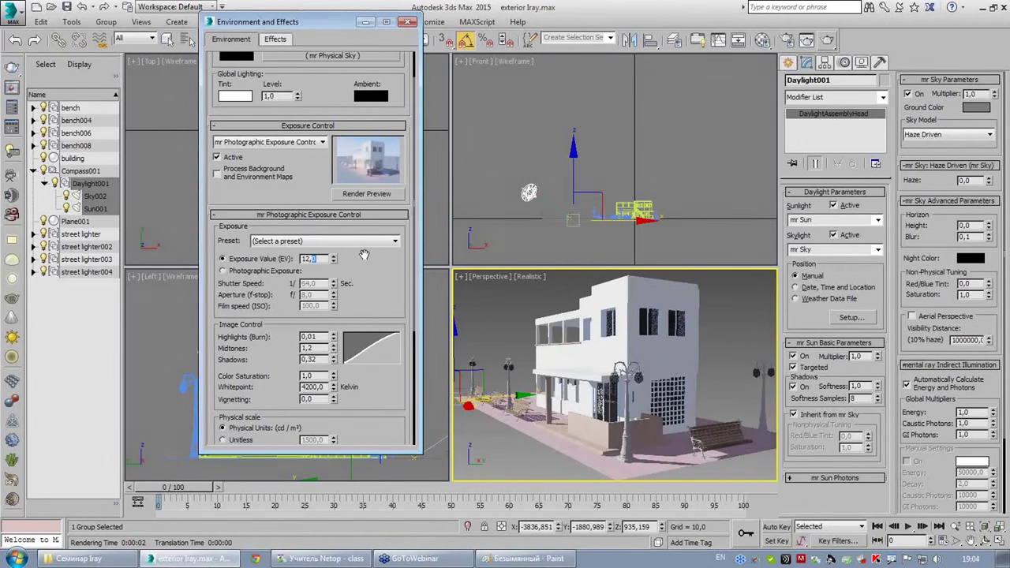
type("12,5")
key("Return")
- Set Midtones to 1,0 and Highlights (Burn) to 0,25, then nudge highlights with the spinner
scroll(368, 291, "down", 1)
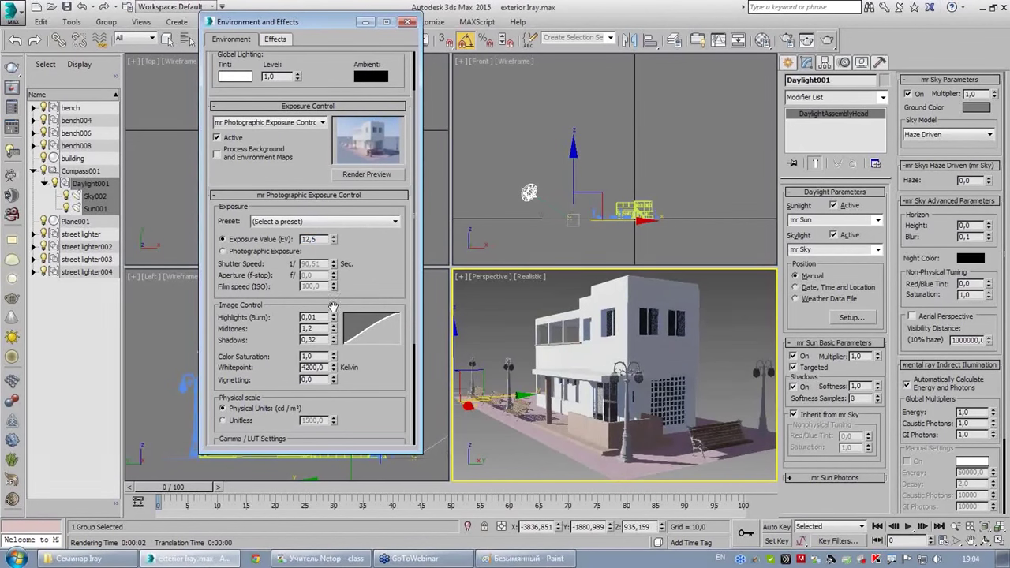
left_click_drag(322, 328, 259, 329)
type("1,0")
key("Return")
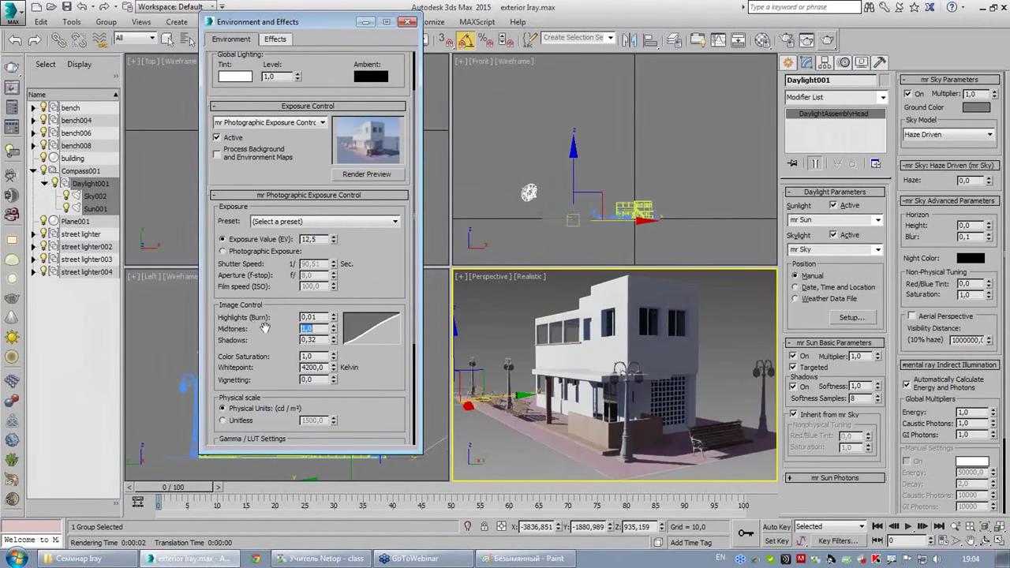
double_click(309, 318)
type("0,25")
key("Return")
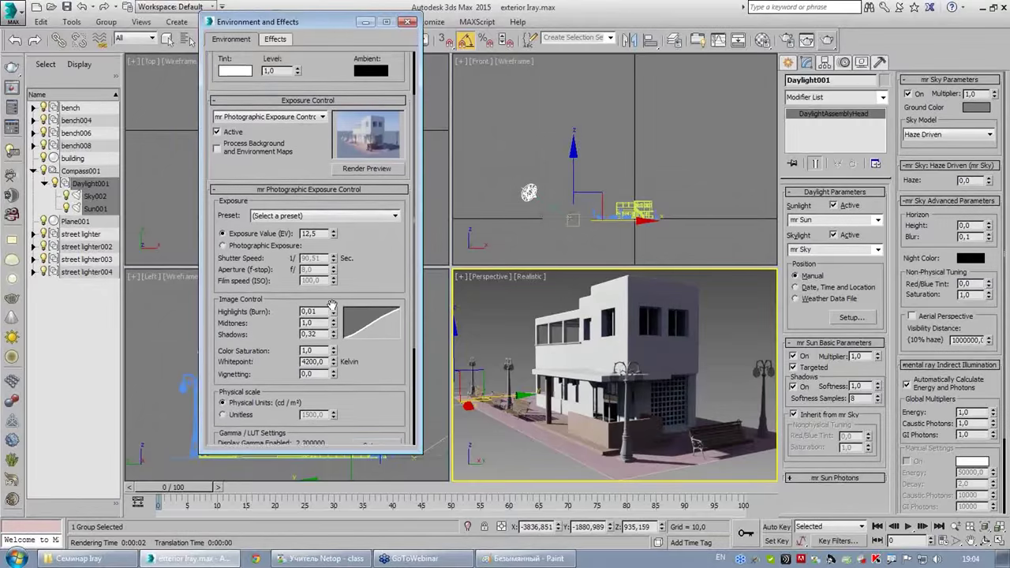
left_click_drag(331, 294, 386, 203)
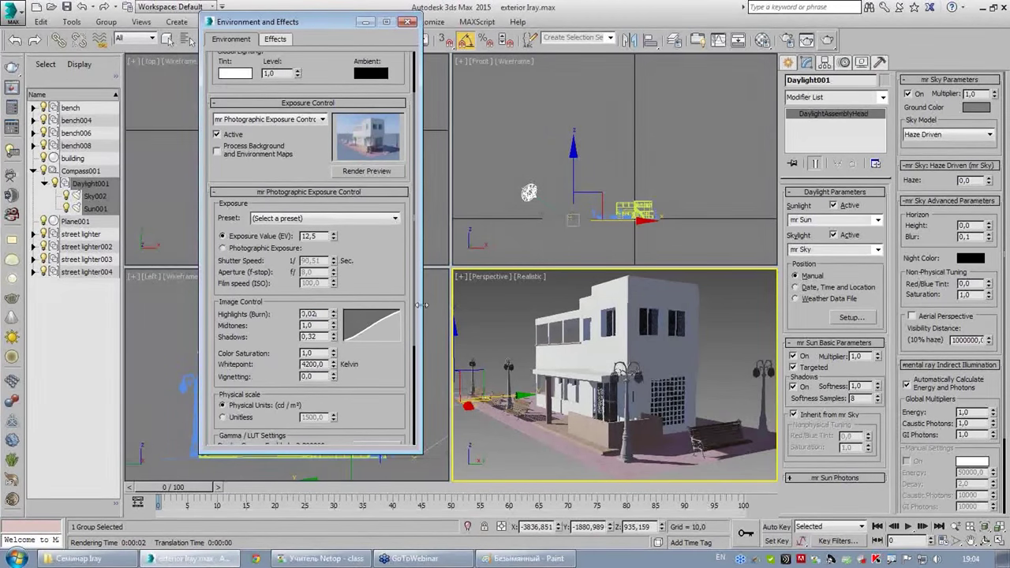
- Settle Highlights (Burn) at 0,1 and set Shadows to 0,5
key("BackSpace")
type("5")
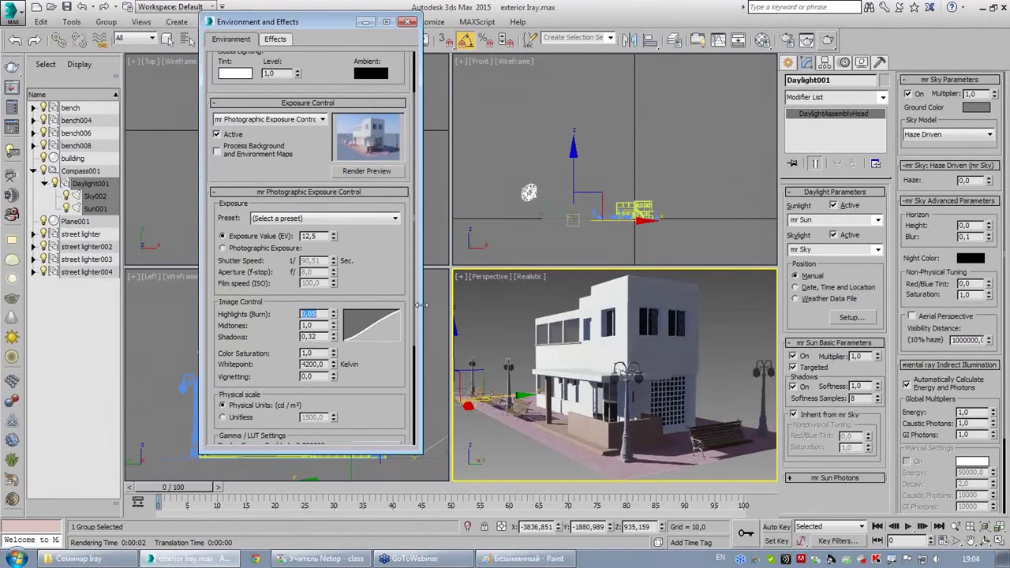
double_click(307, 314)
type("0,05")
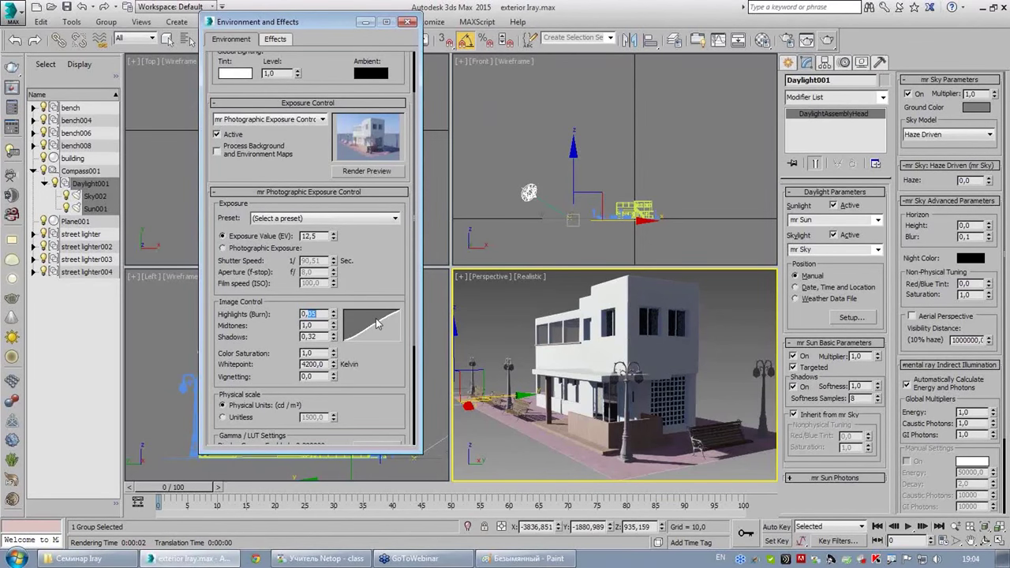
key("ctrl+z")
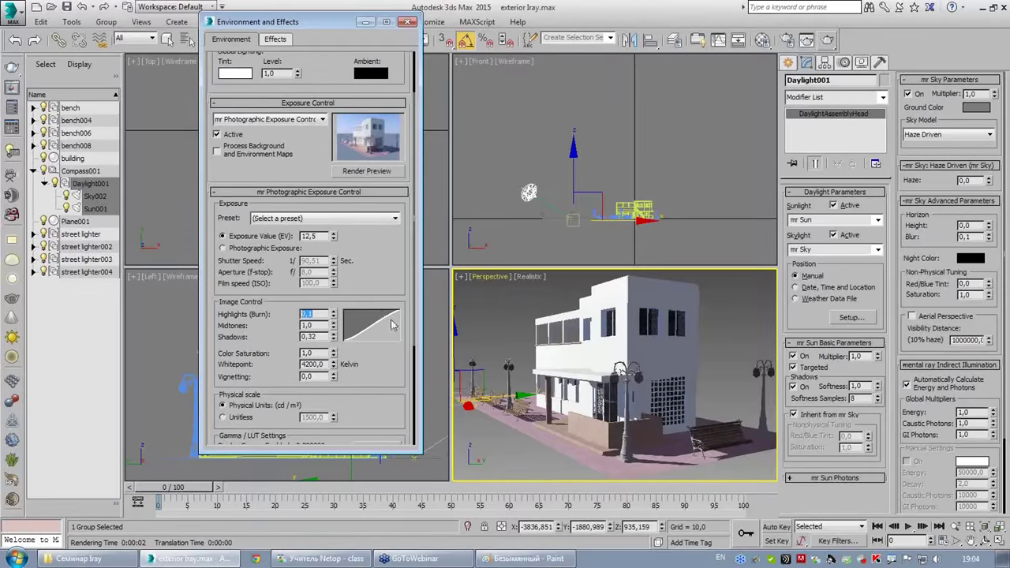
double_click(309, 337)
type("0,5")
key("Return")
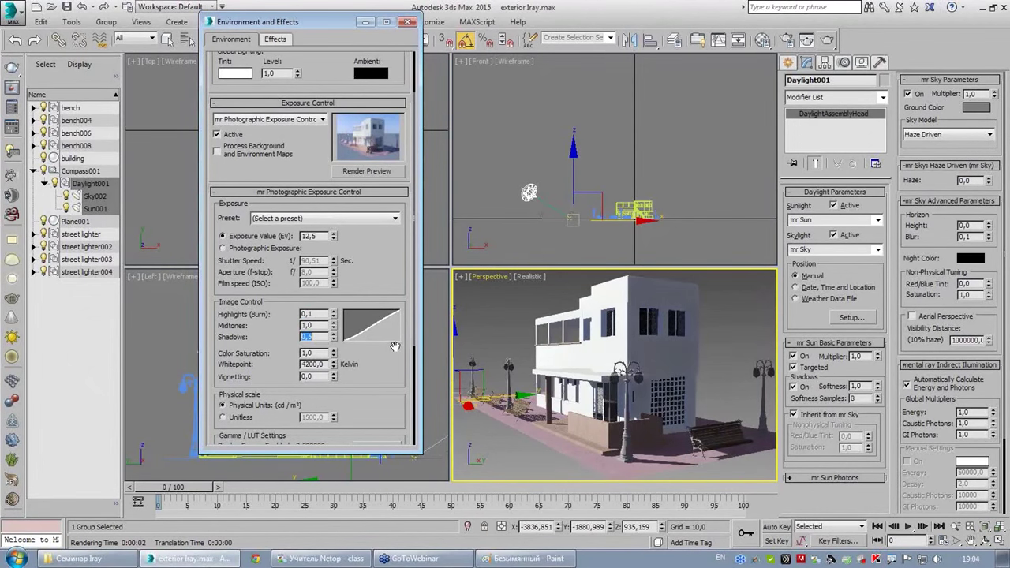
- Try whitepoints of 4200 and 3500 K, settle on 6500 K, and close Environment and Effects
double_click(316, 364)
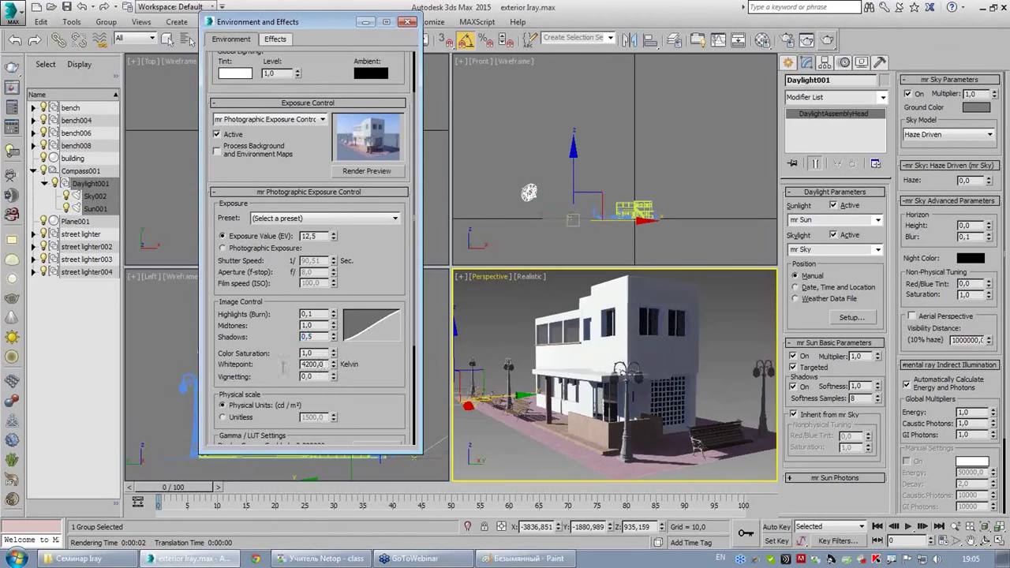
type("6500")
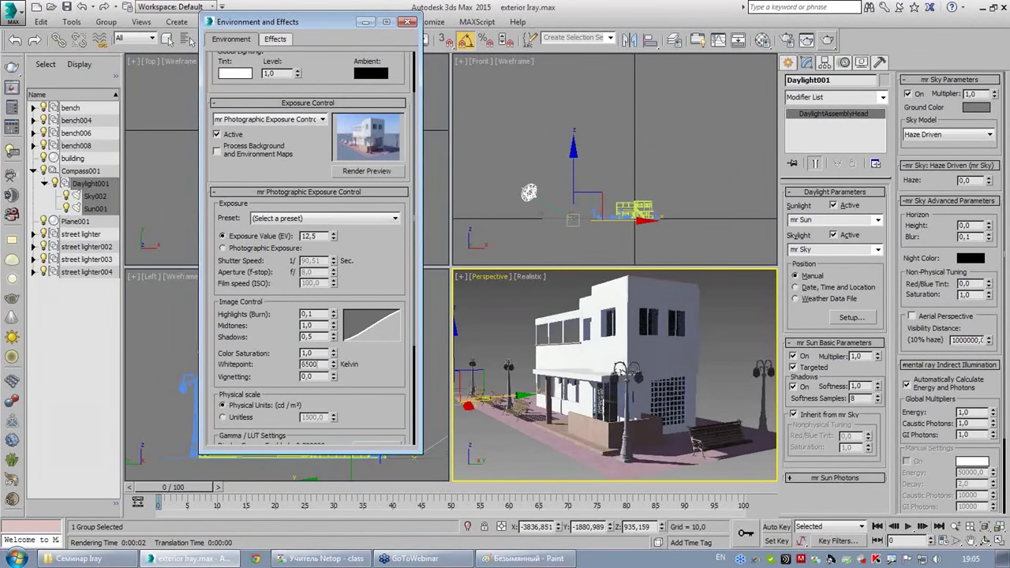
key("Return")
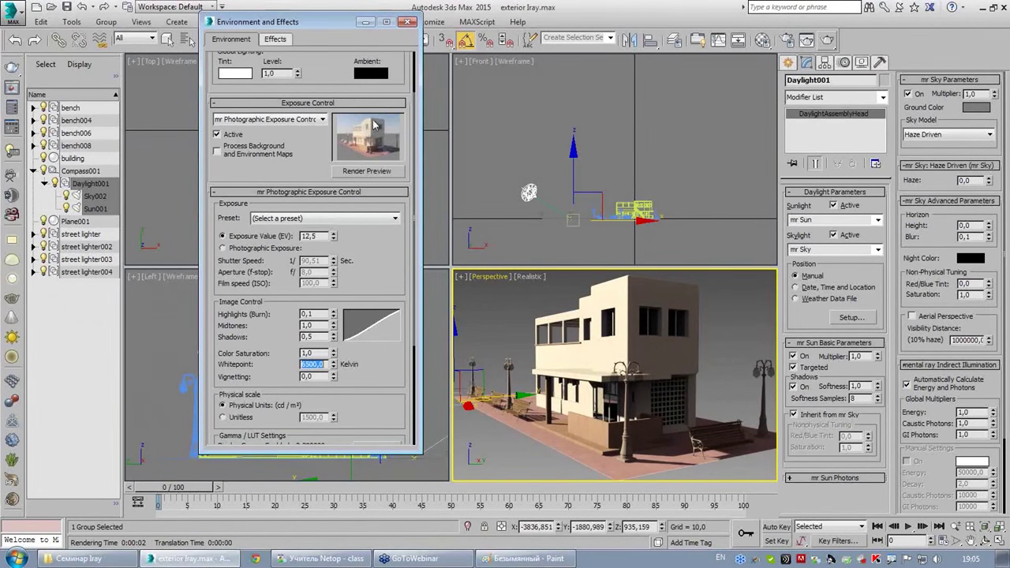
type("4200")
key("Return")
type("3500")
key("Return")
type("65")
key("Return")
mouse_move(385, 396)
left_mouse_down()
mouse_move(134, 332)
mouse_move(345, 324)
left_mouse_up()
left_click_drag(383, 280, 299, 355)
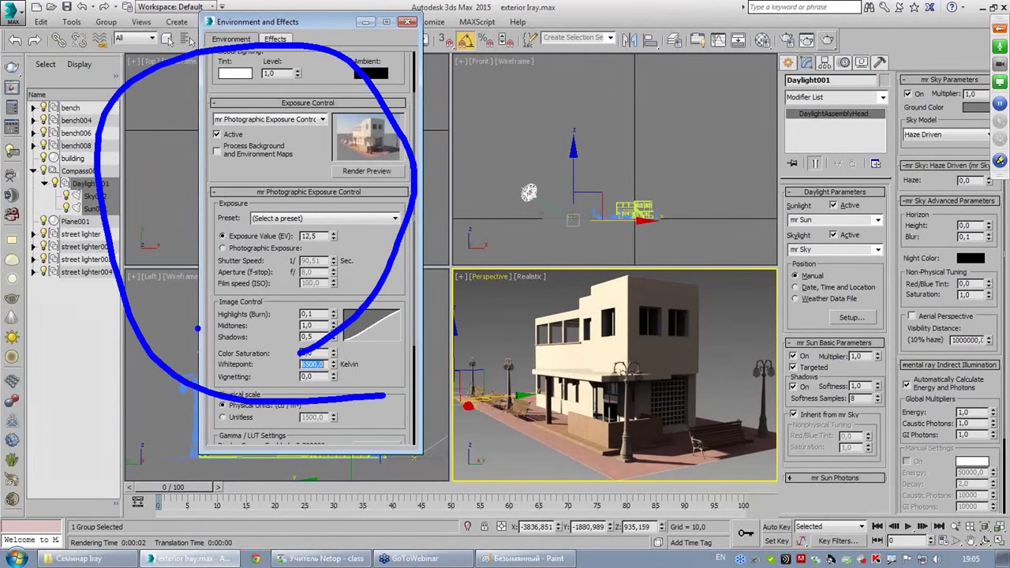
key("Escape")
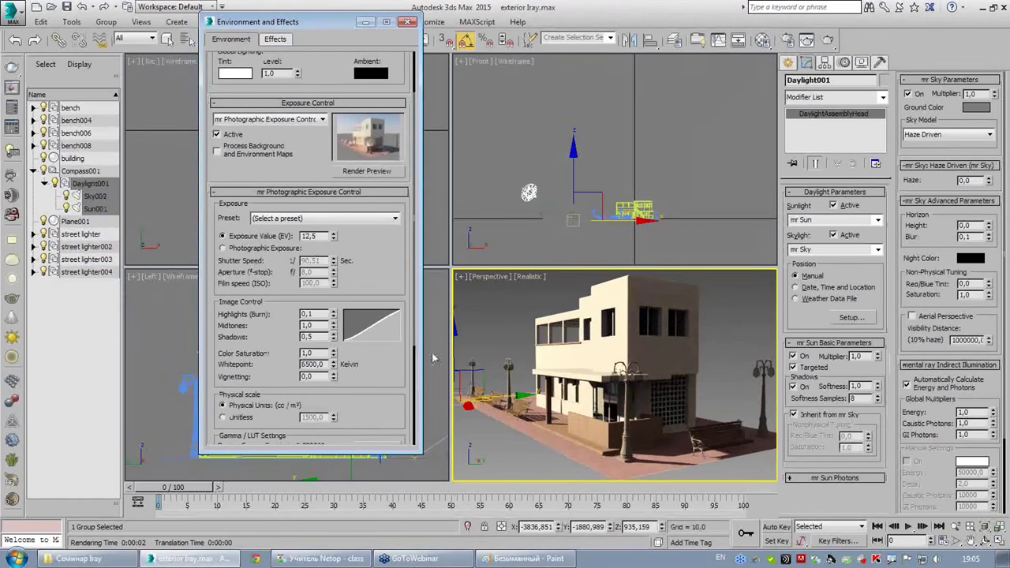
- Close the exposure settings and render the Perspective view to check the new lighting
left_click(407, 21)
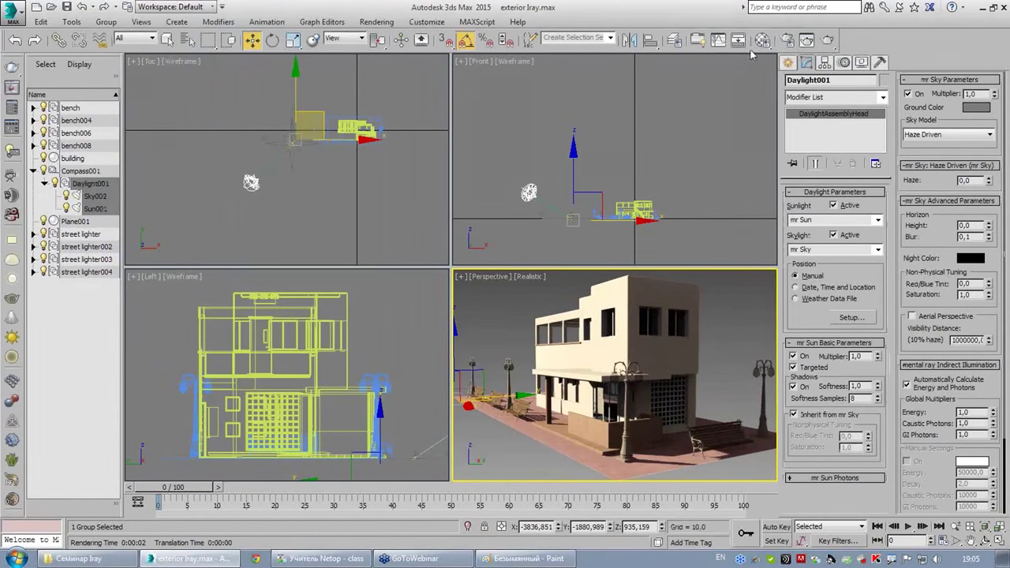
left_click(827, 40)
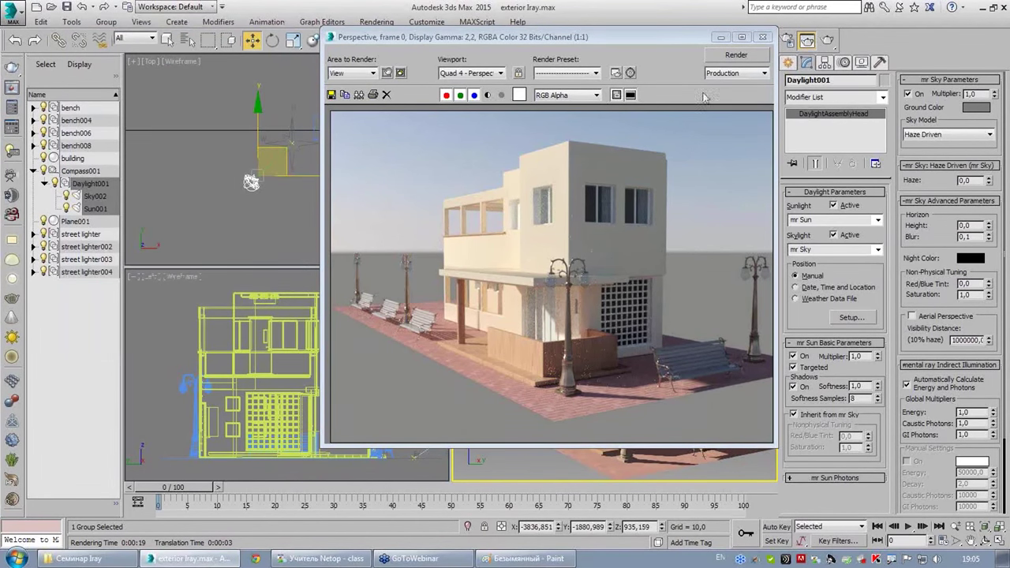
left_click(762, 37)
- Load the bench wood material into the sixth sample slot and copy its texture map
left_click(762, 39)
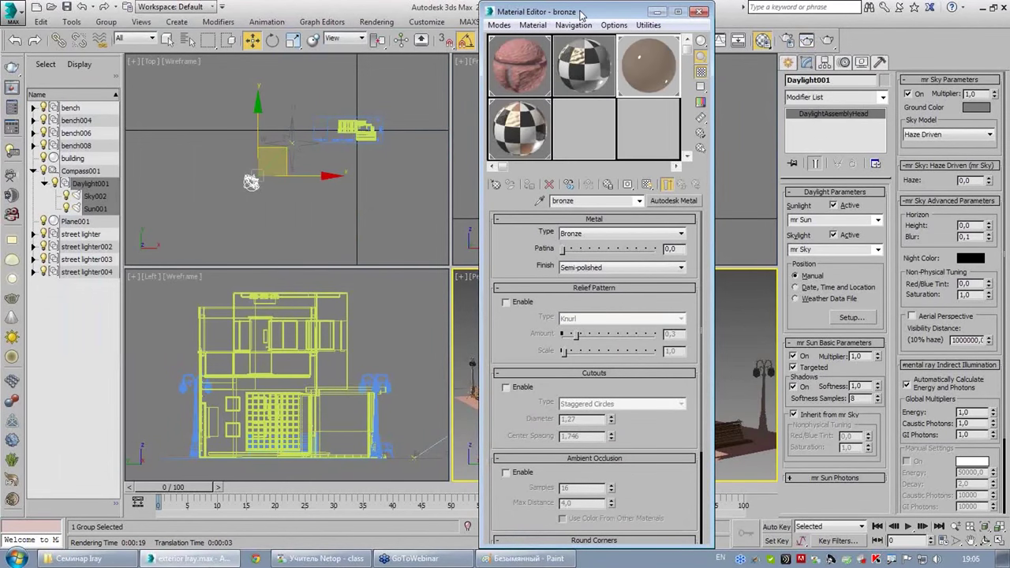
left_click_drag(581, 14, 274, 23)
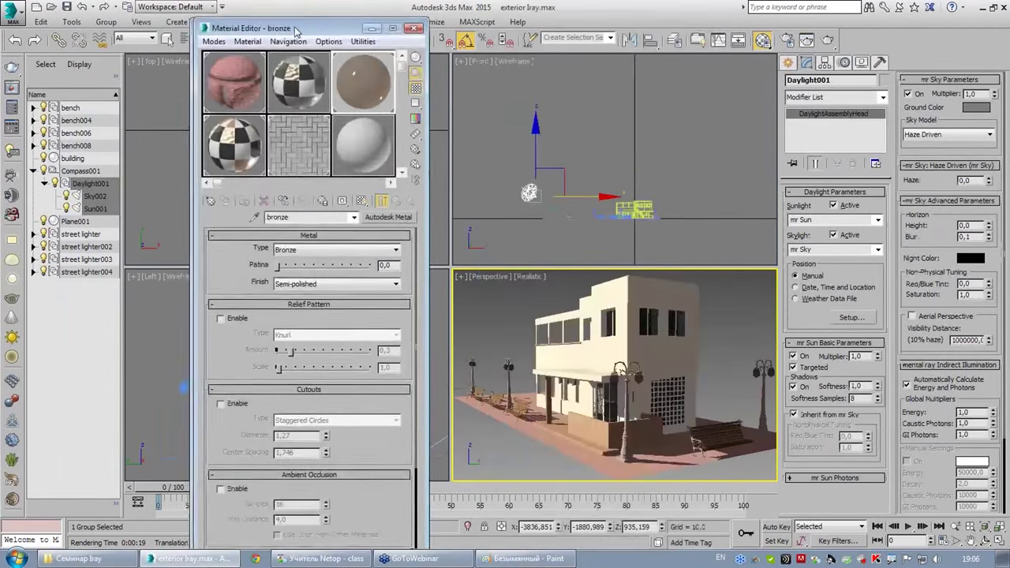
left_click(315, 134)
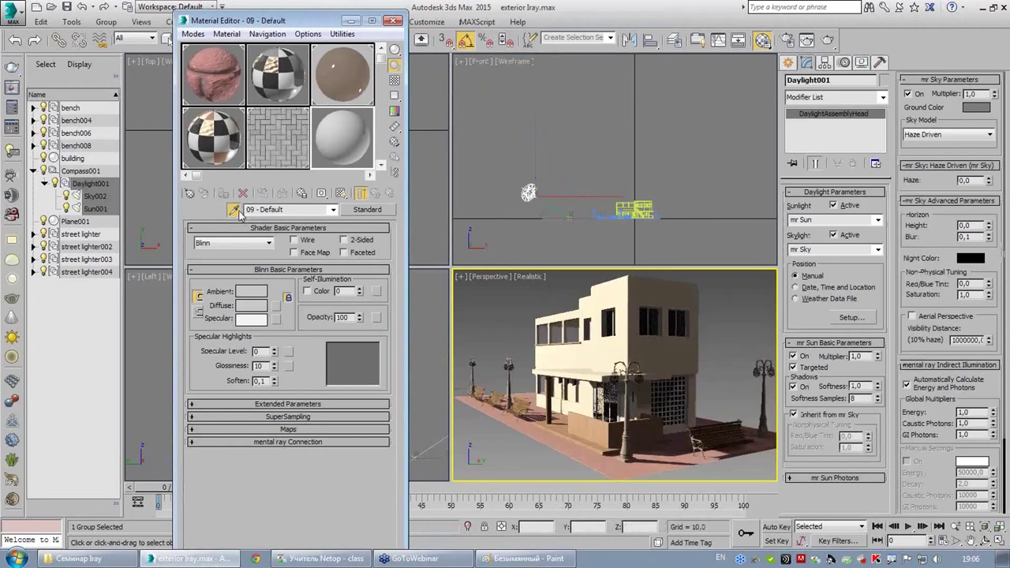
left_click(699, 434)
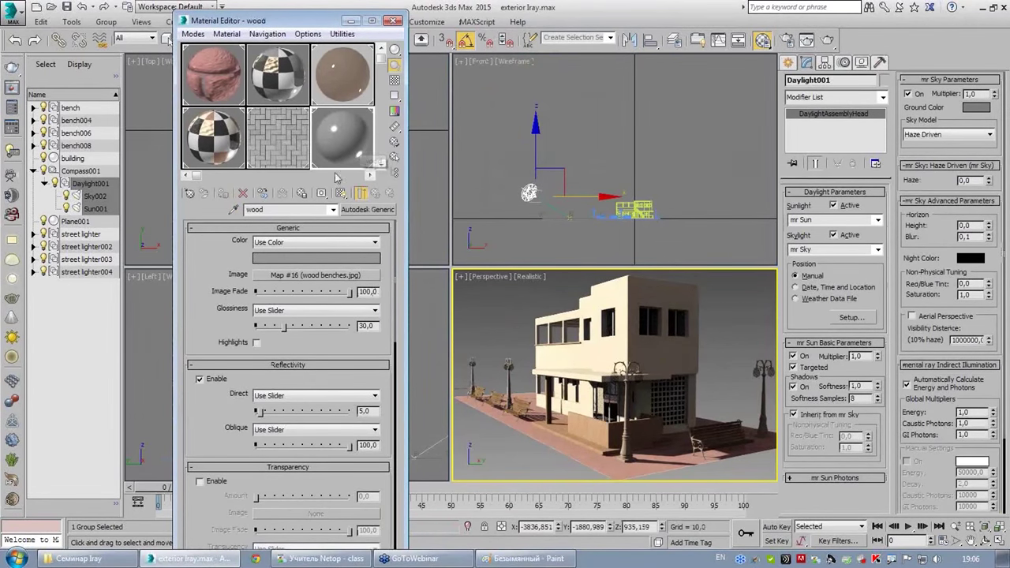
right_click(332, 276)
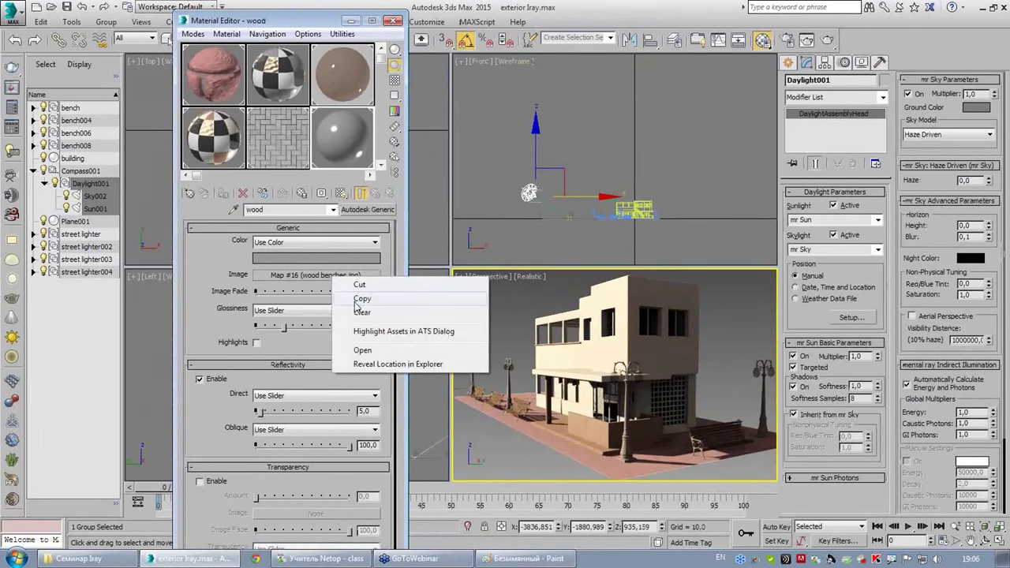
left_click(357, 298)
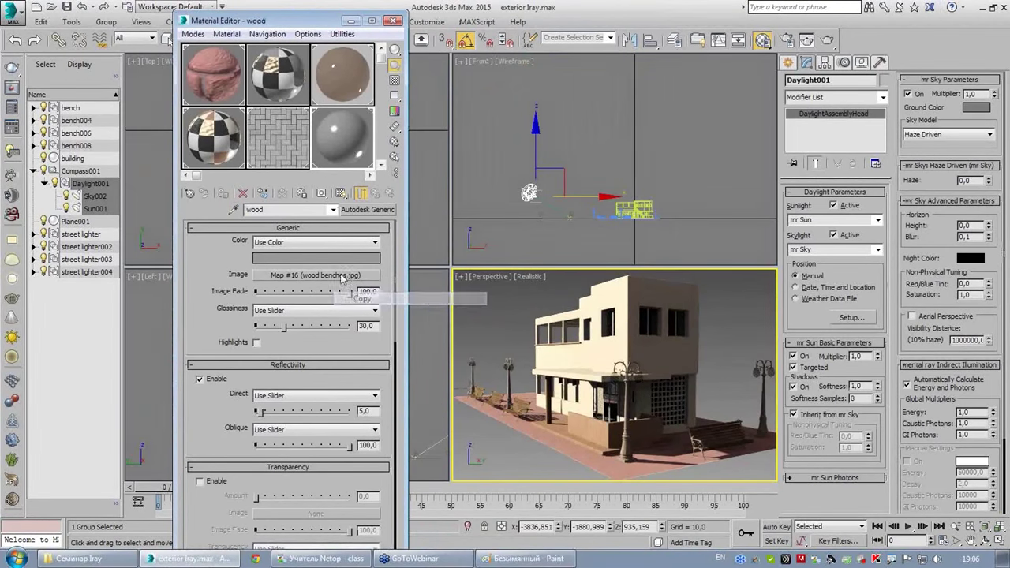
- Convert the wood material to Arch & Design using the Matte Finish template
left_click(365, 210)
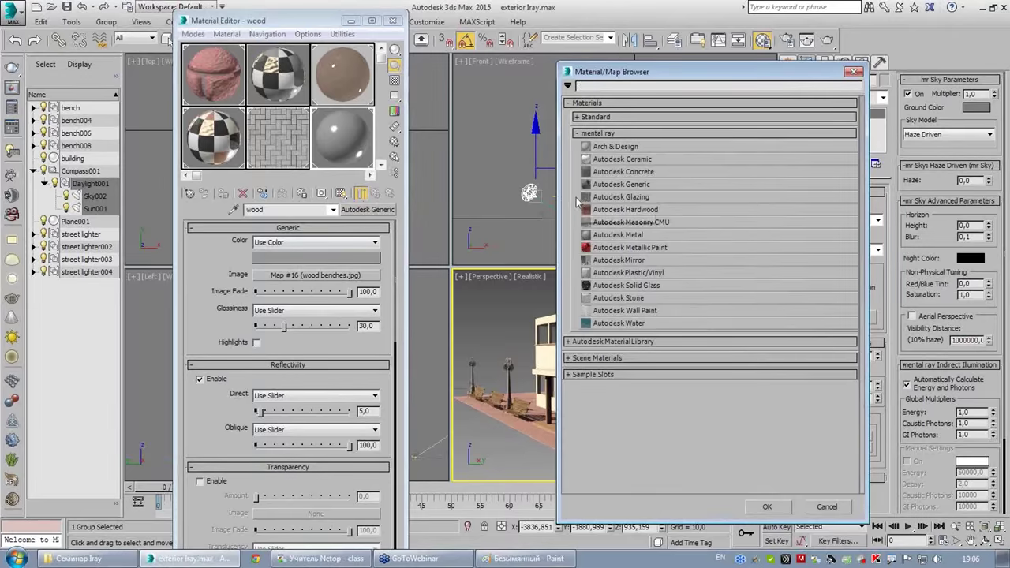
left_click(614, 147)
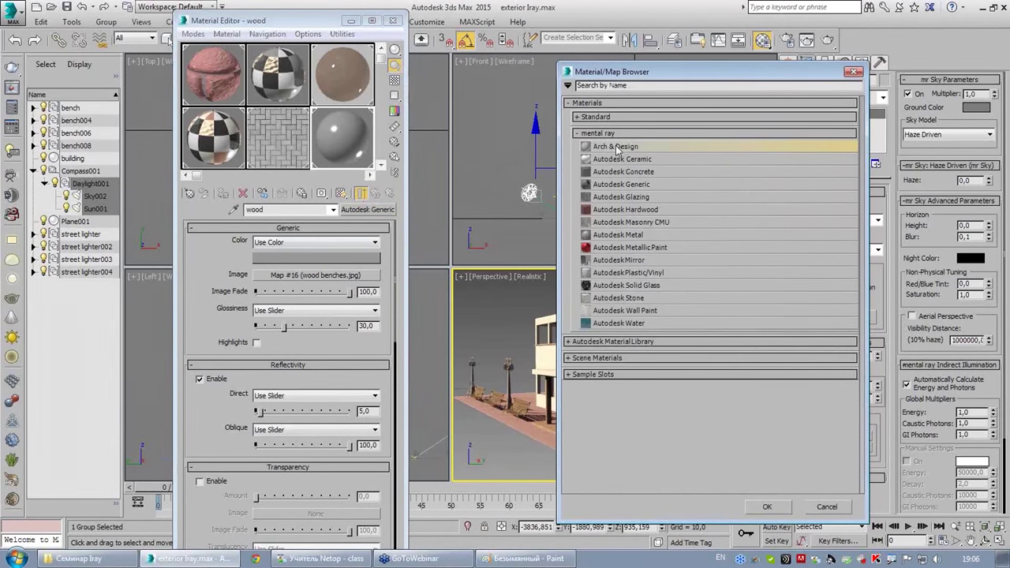
double_click(614, 147)
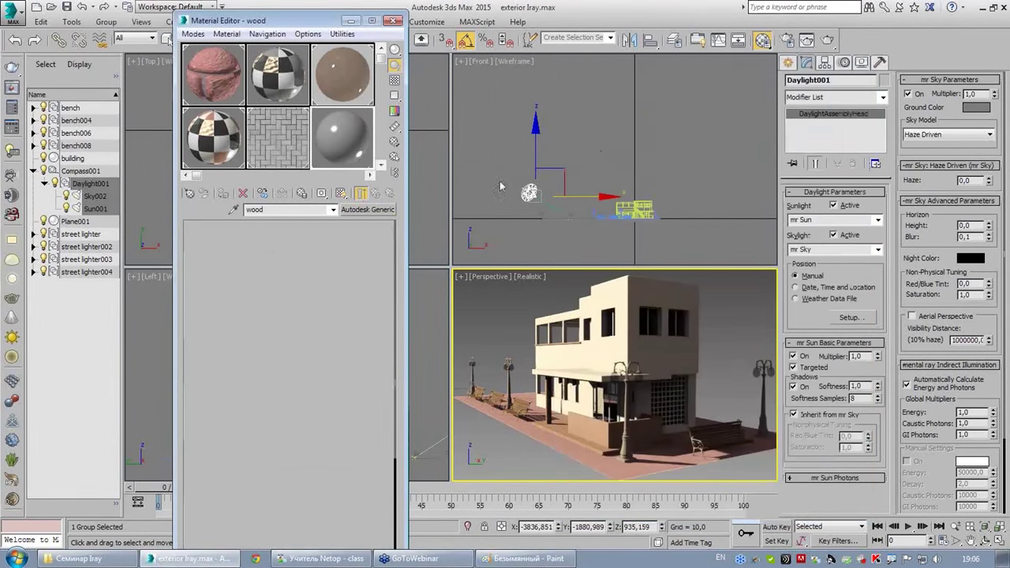
left_click(384, 240)
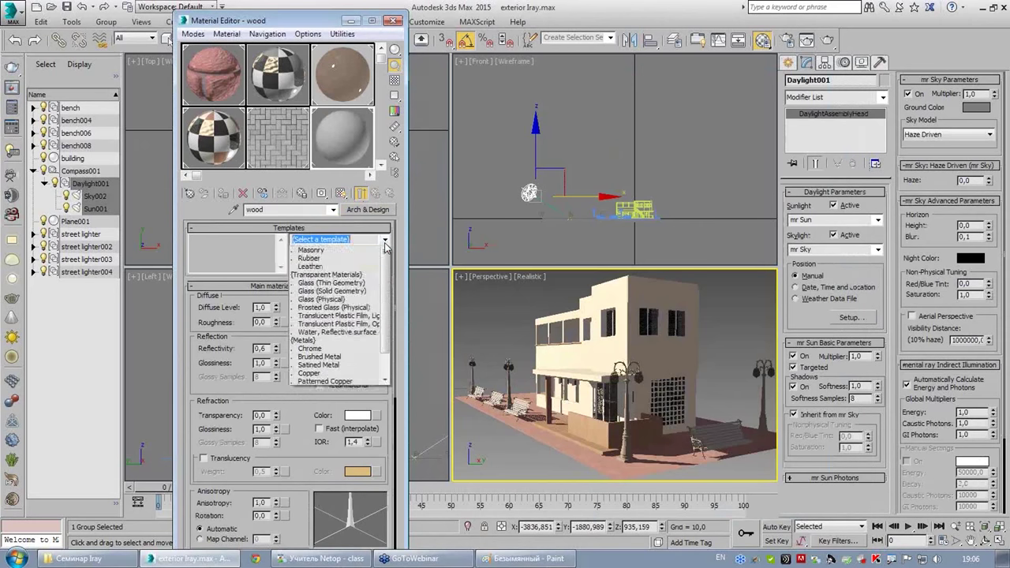
left_click(333, 261)
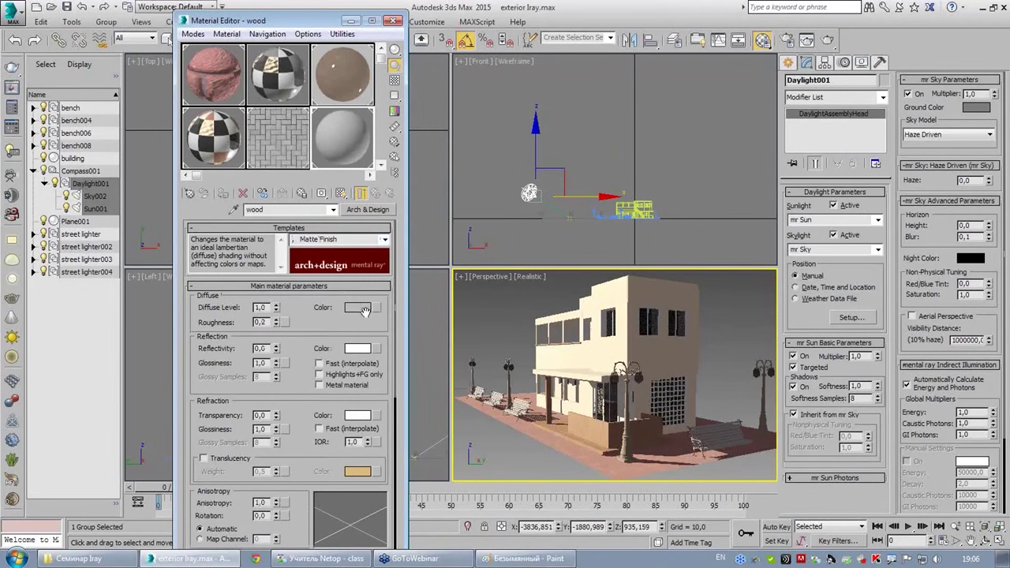
- Paste the wood map into Diffuse color, show it shaded in viewports, and switch to Pearl Finish
right_click(379, 310)
left_click(414, 314)
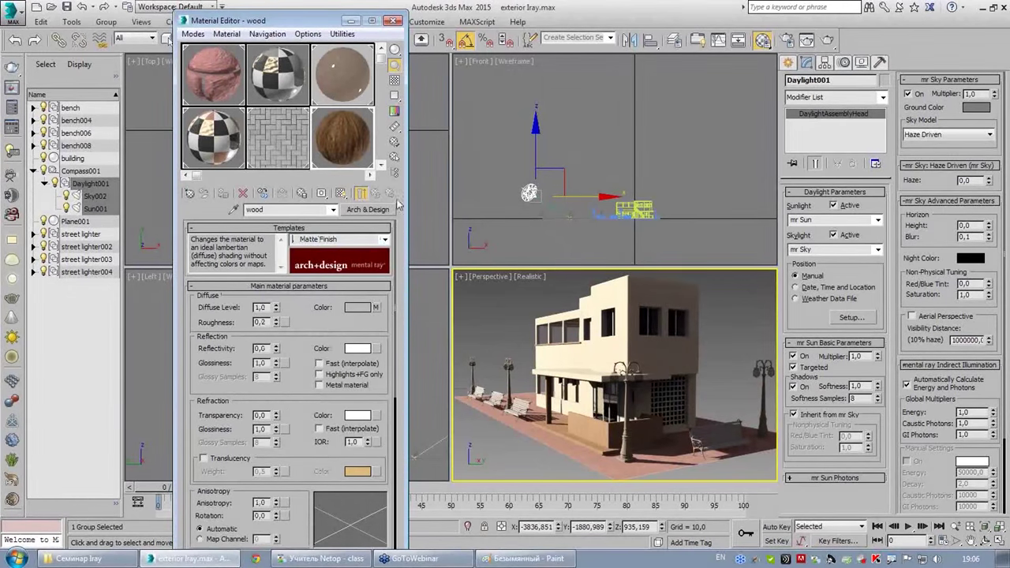
left_click(342, 194)
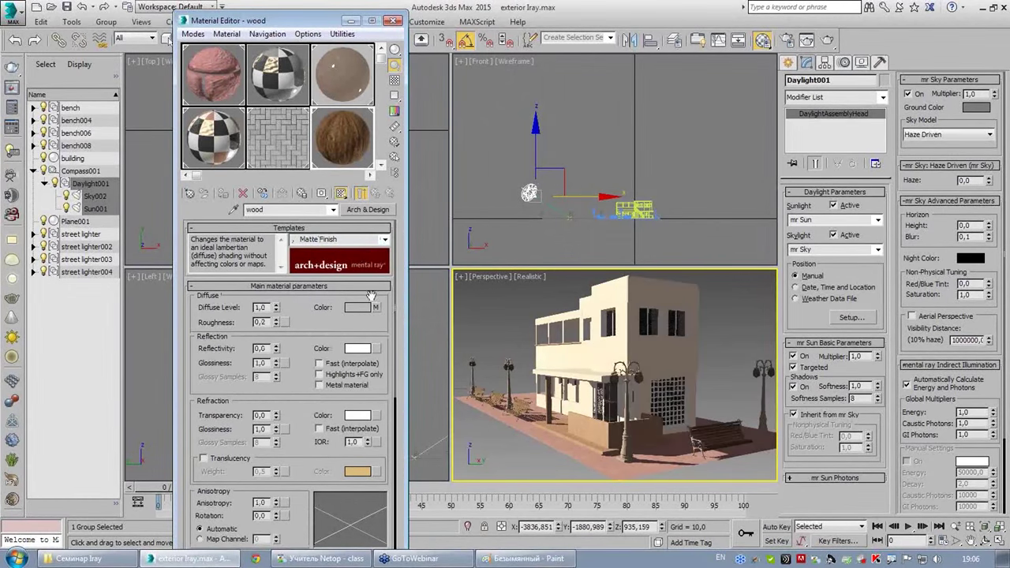
left_click(385, 239)
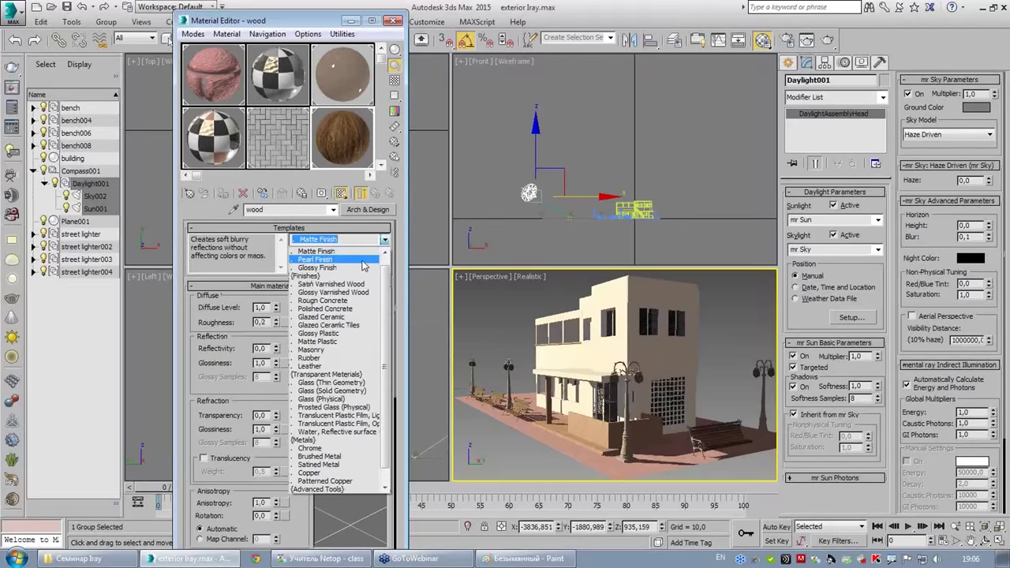
left_click(363, 259)
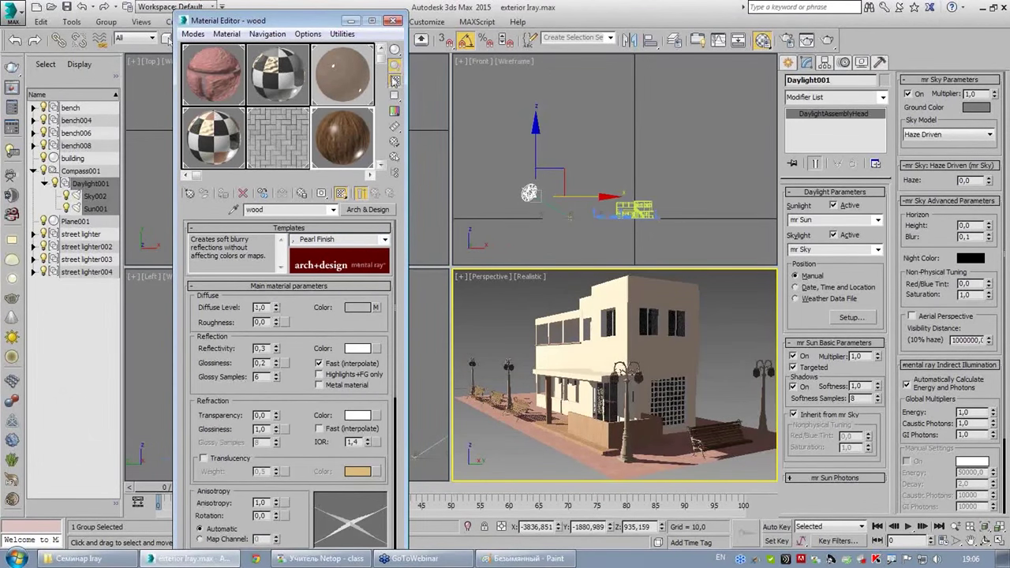
- Set iray's Time Output to Unlimited under Advanced Parameters in Render Setup and start rendering
left_click(393, 19)
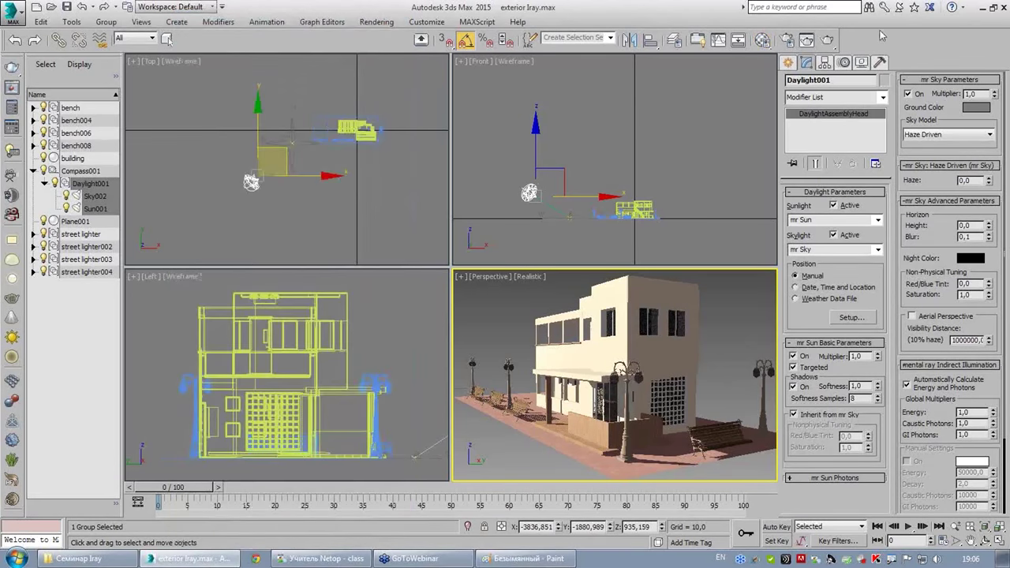
left_click(787, 40)
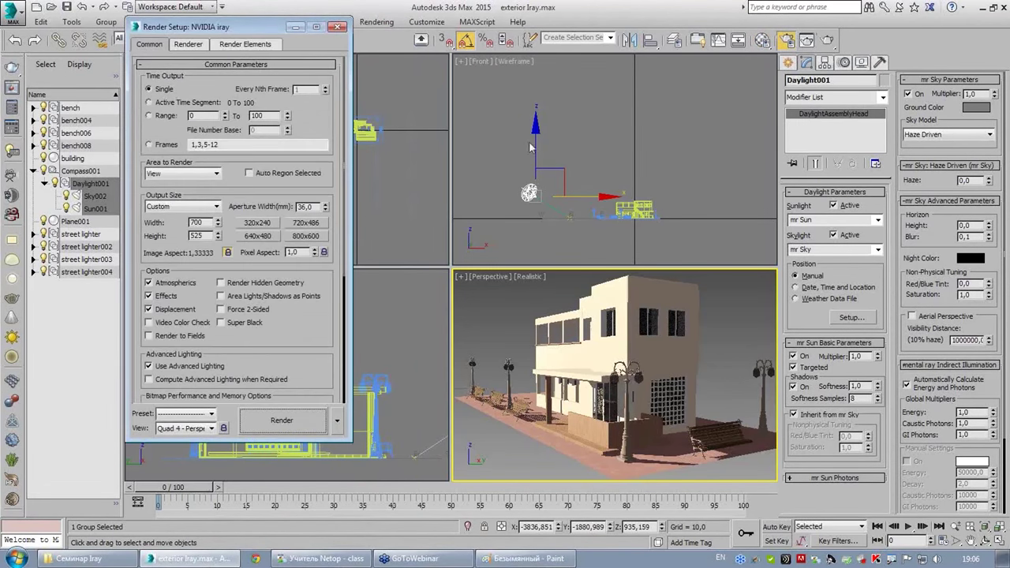
left_click(190, 45)
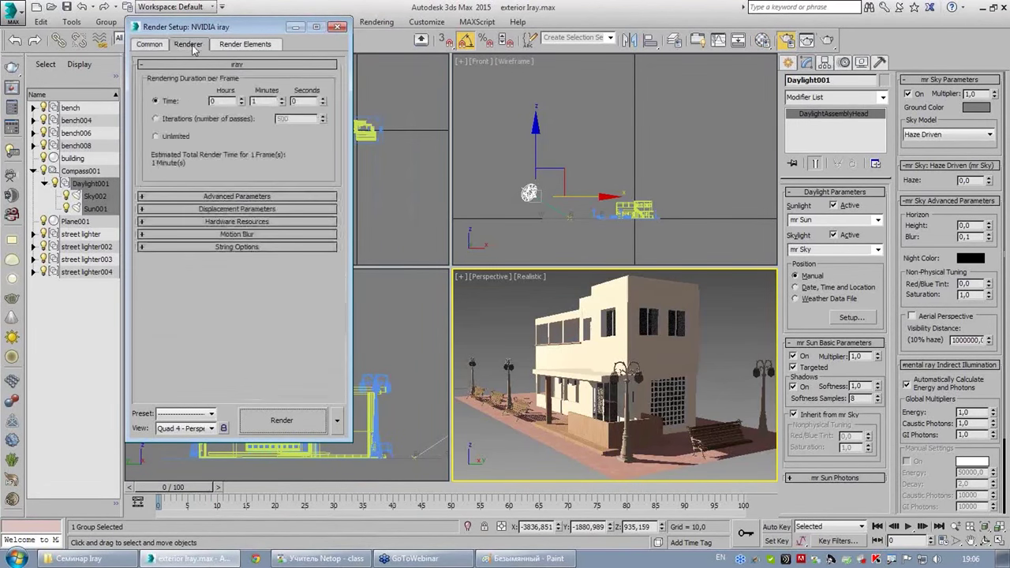
left_click(207, 198)
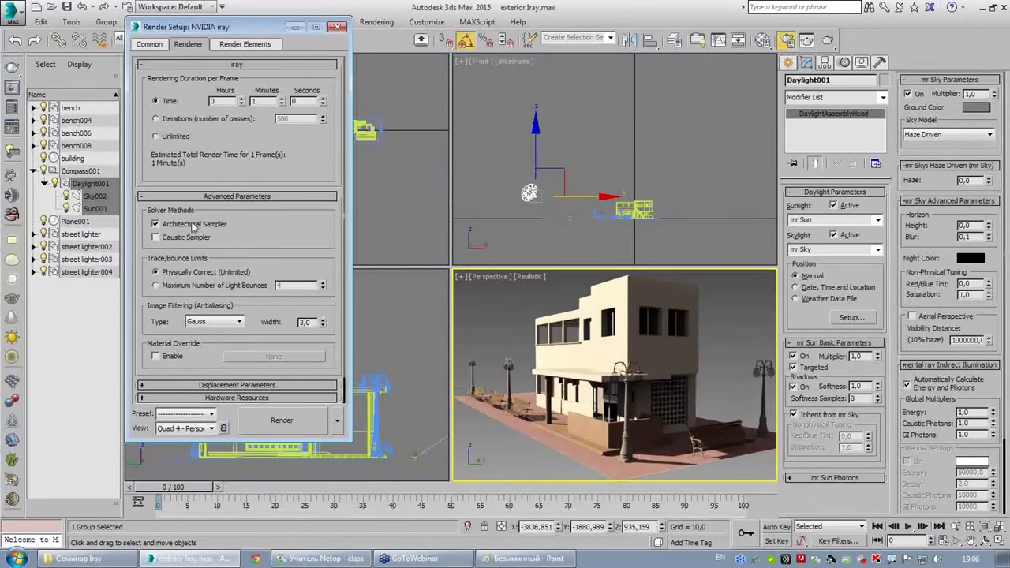
left_click(176, 137)
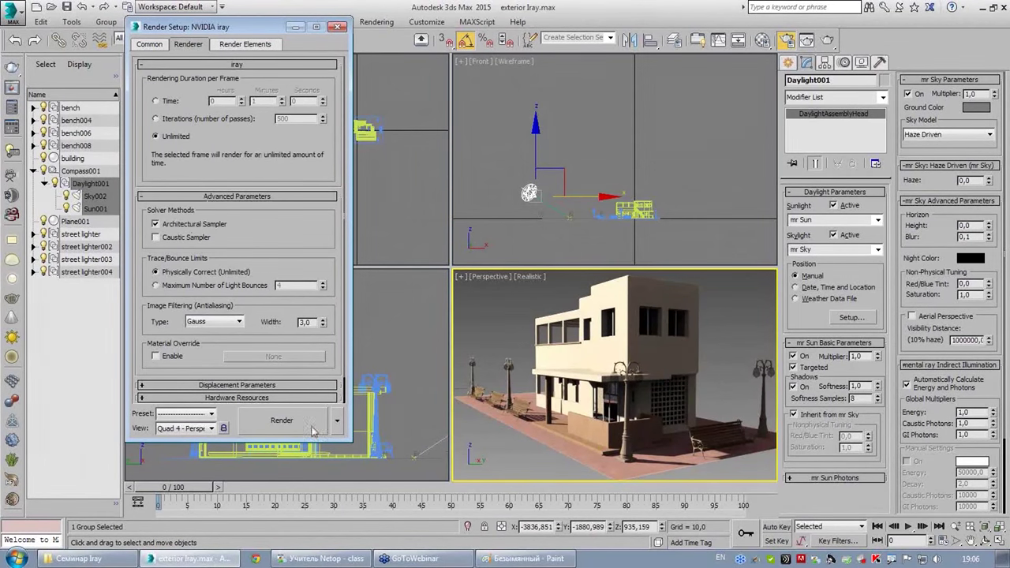
left_click(308, 423)
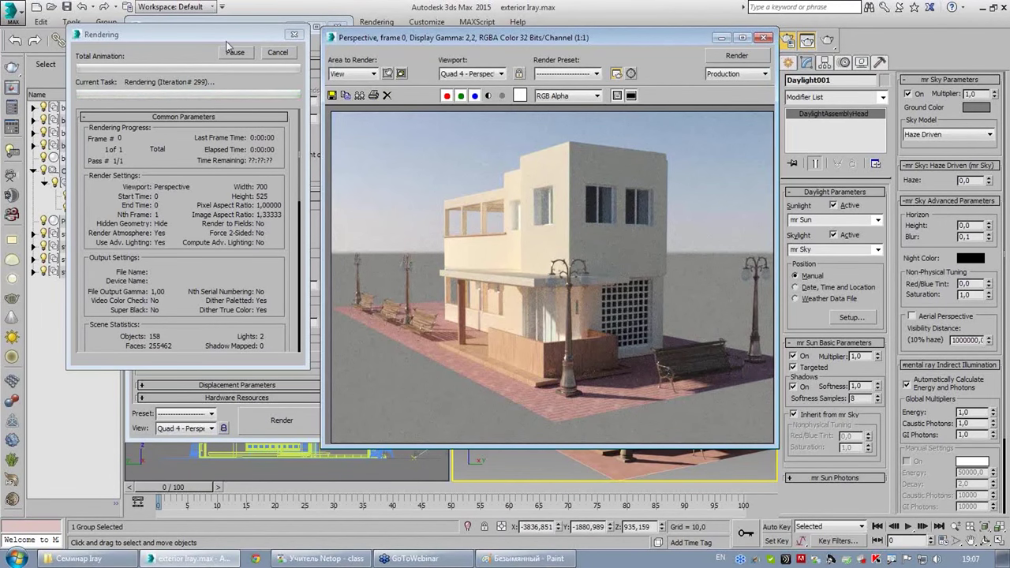
- Let the iray render refine for about a minute and a half, then cancel it and view bulvar corrected.jpg
left_click(160, 69)
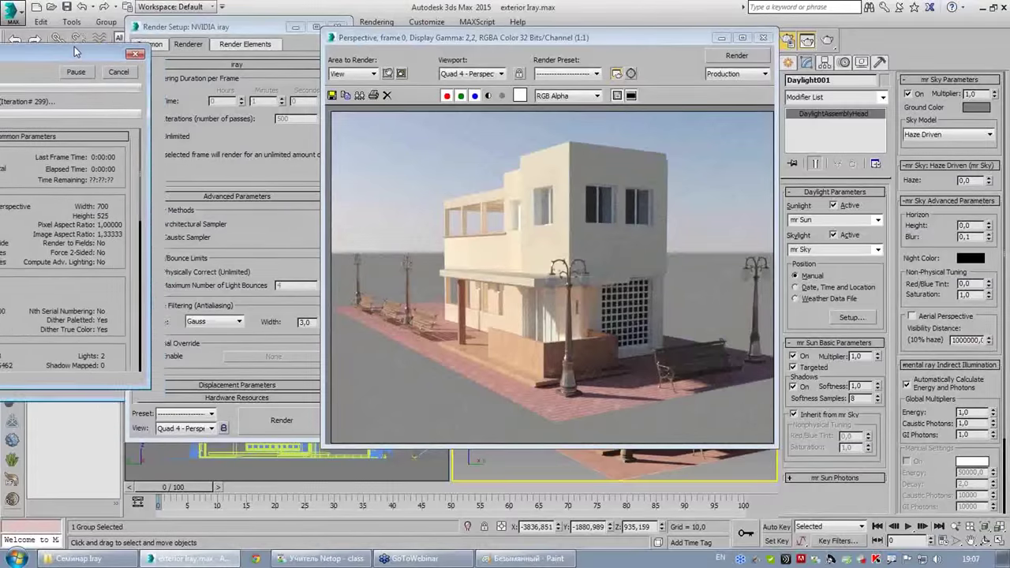
mouse_move(255, 34)
left_mouse_down()
mouse_move(597, 131)
mouse_move(892, 195)
left_mouse_up()
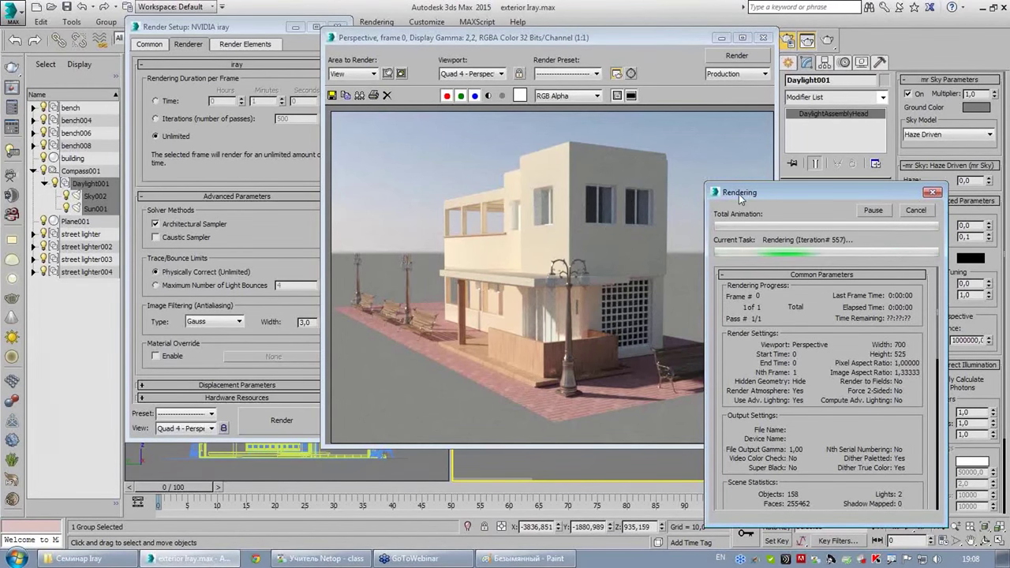
left_click_drag(739, 194, 732, 137)
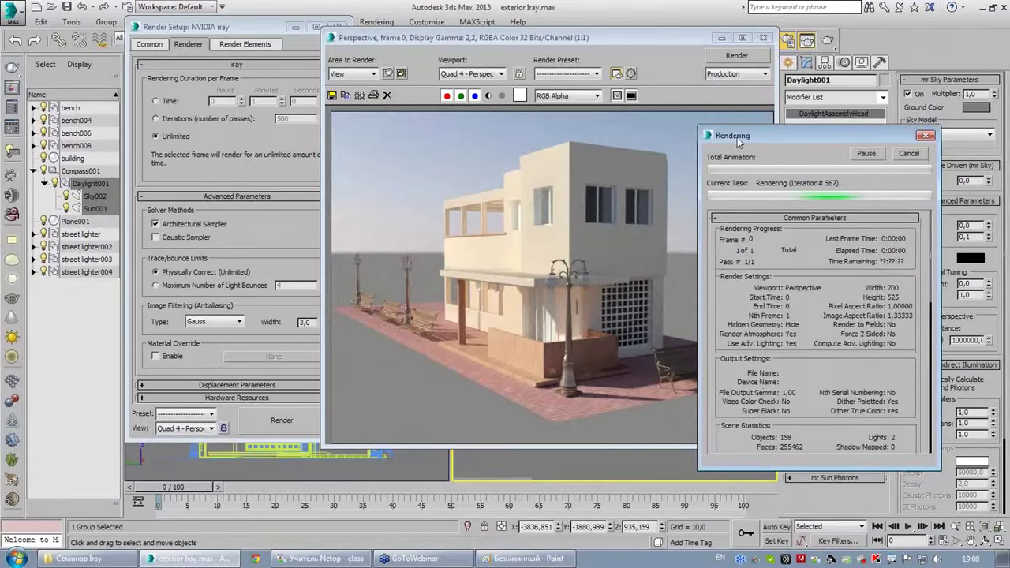
left_click(914, 154)
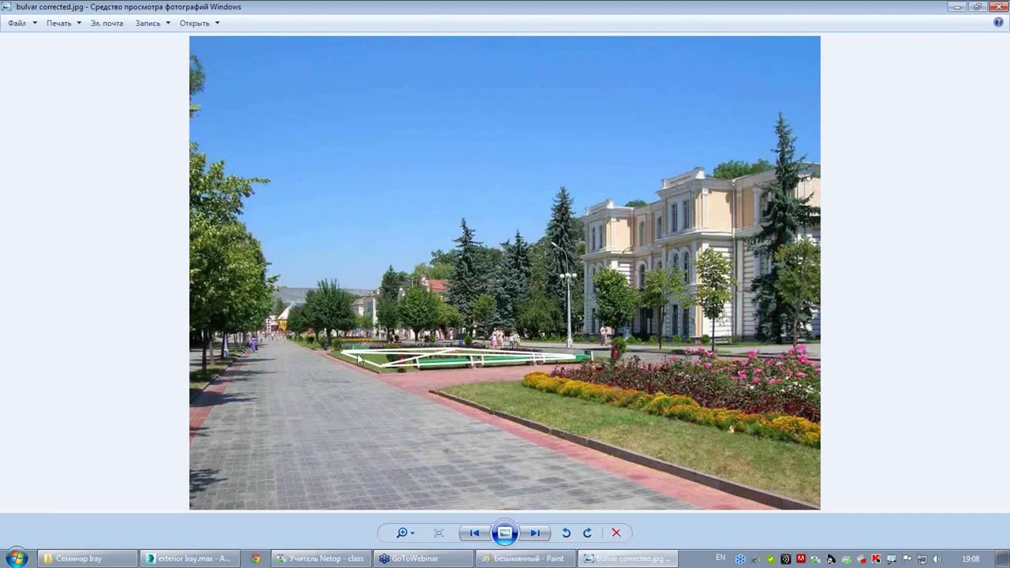
mouse_move(310, 345)
left_mouse_down()
mouse_move(375, 368)
mouse_move(517, 359)
mouse_move(507, 347)
mouse_move(314, 338)
mouse_move(304, 289)
mouse_move(341, 274)
left_mouse_up()
- Hide the photo viewer, close the rendered frame and Render Setup, and reopen Environment and Effects with 8
left_click(957, 6)
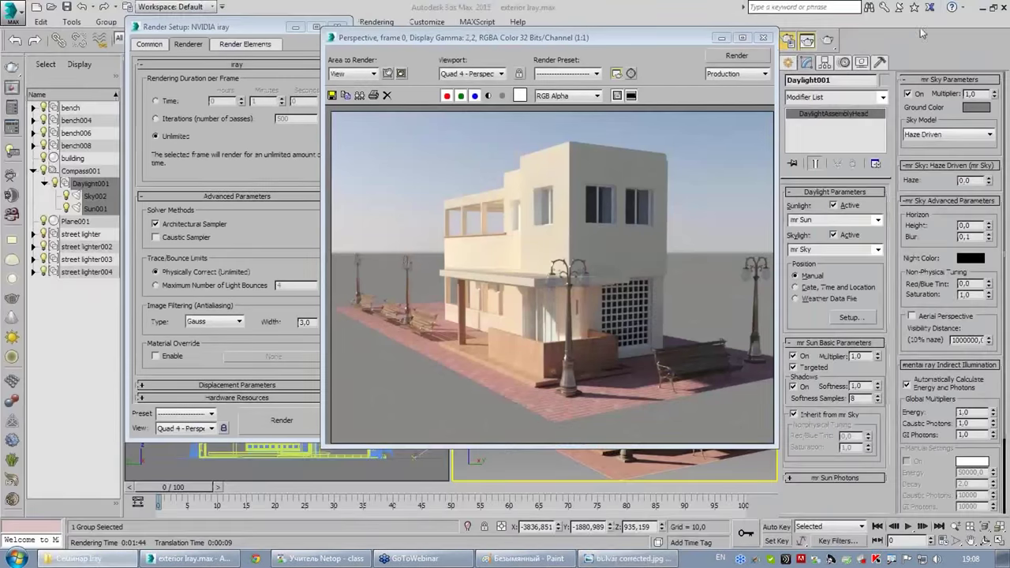
left_click(763, 37)
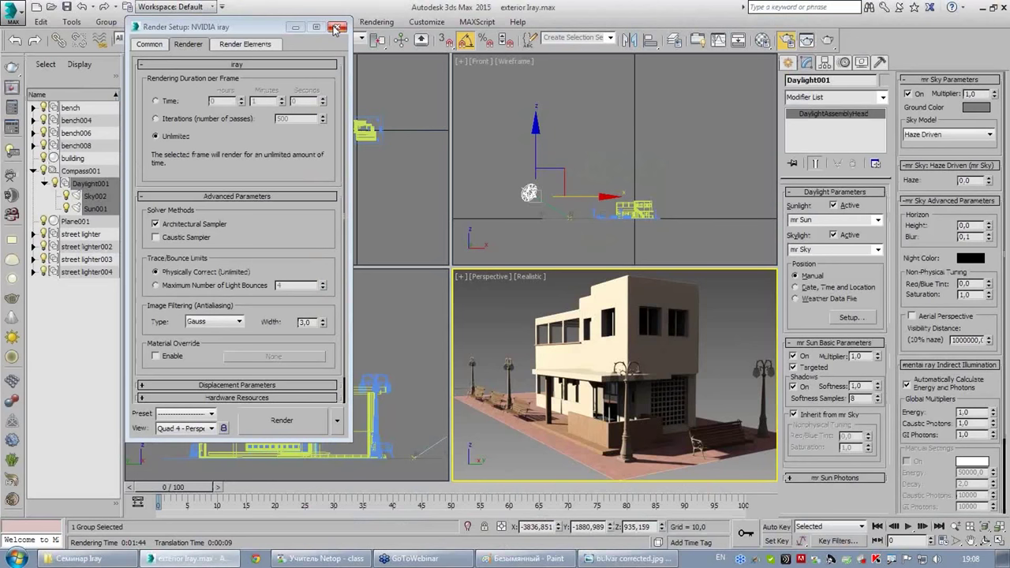
left_click(335, 29)
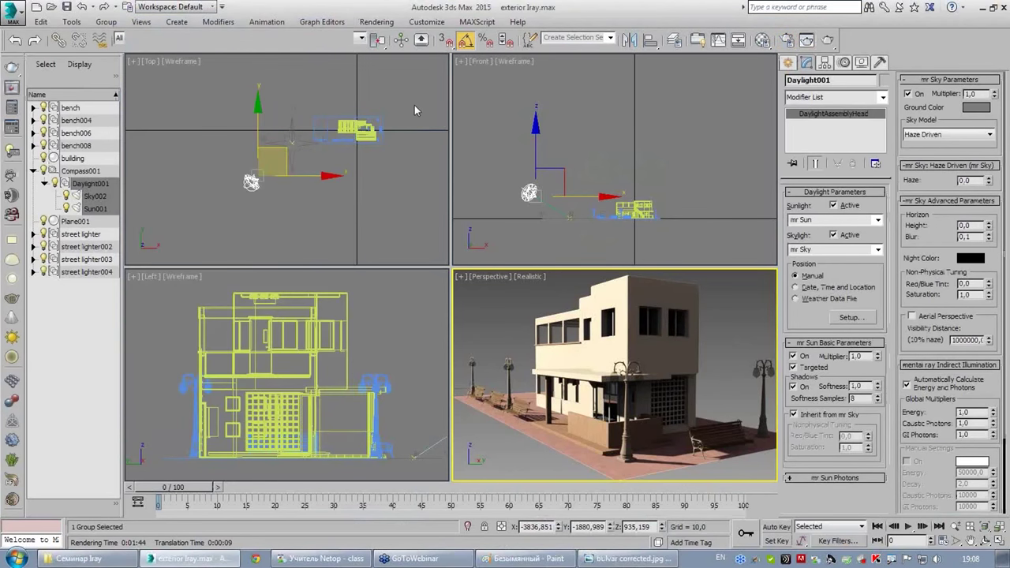
right_click(426, 115)
key("8")
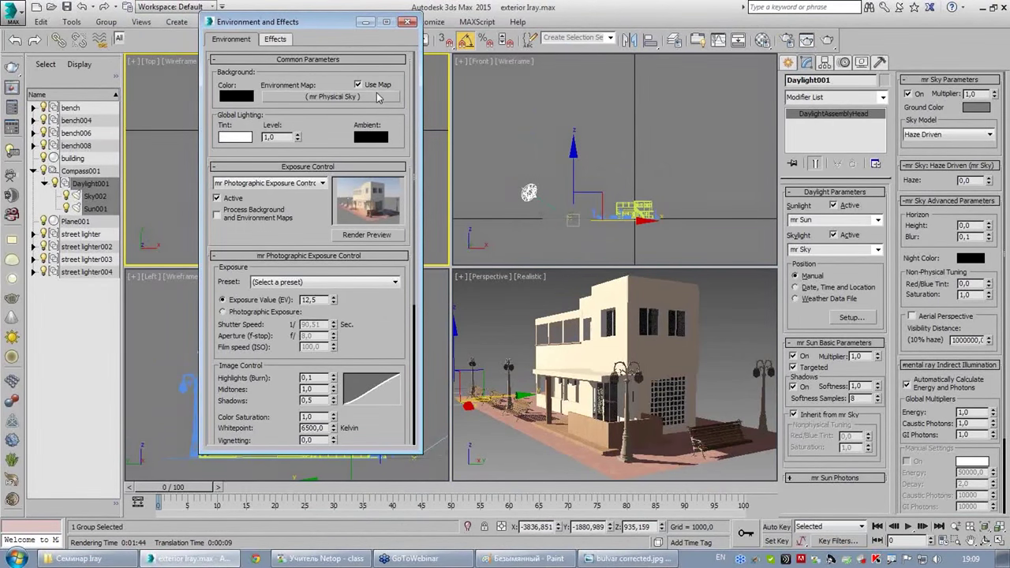
- Replace the mr Physical Sky environment map with the bulvar corrected.jpg bitmap
right_click(377, 96)
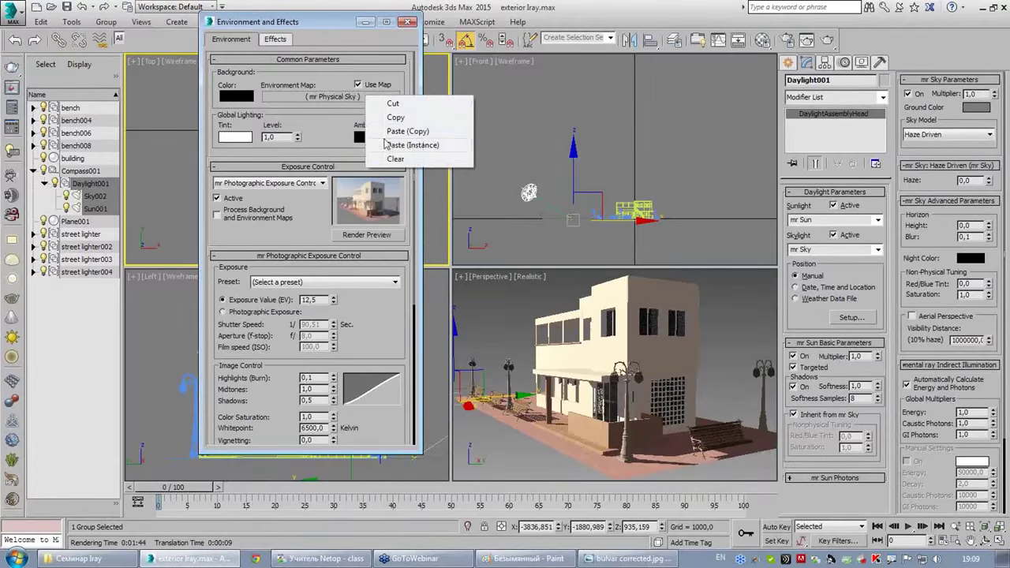
left_click(392, 159)
left_click(363, 96)
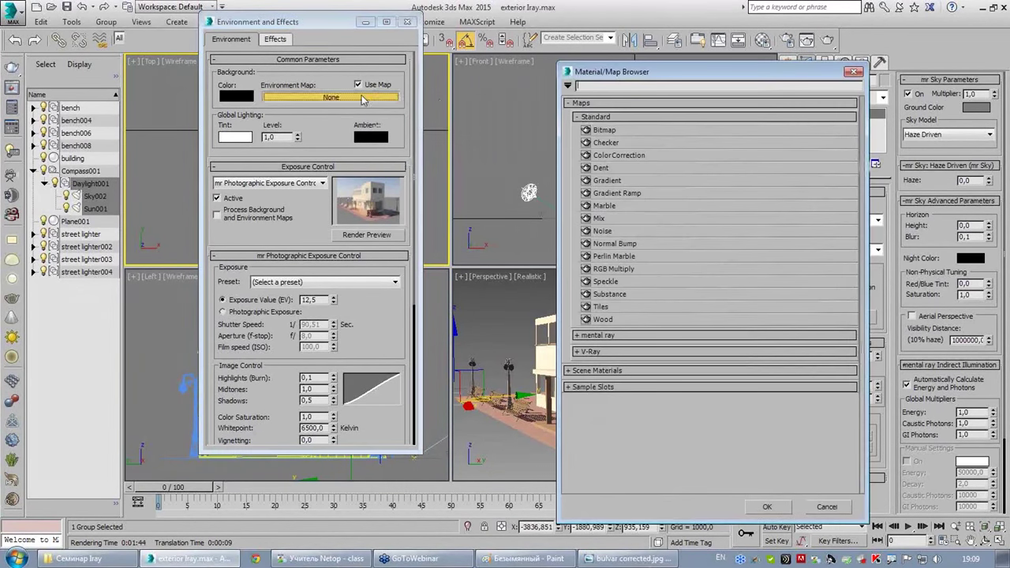
double_click(600, 129)
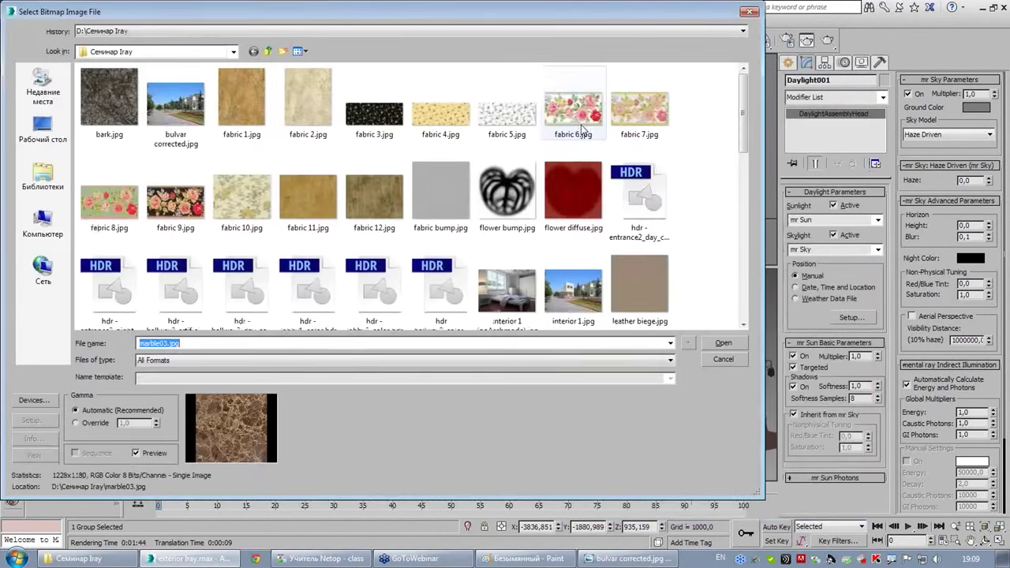
mouse_move(573, 109)
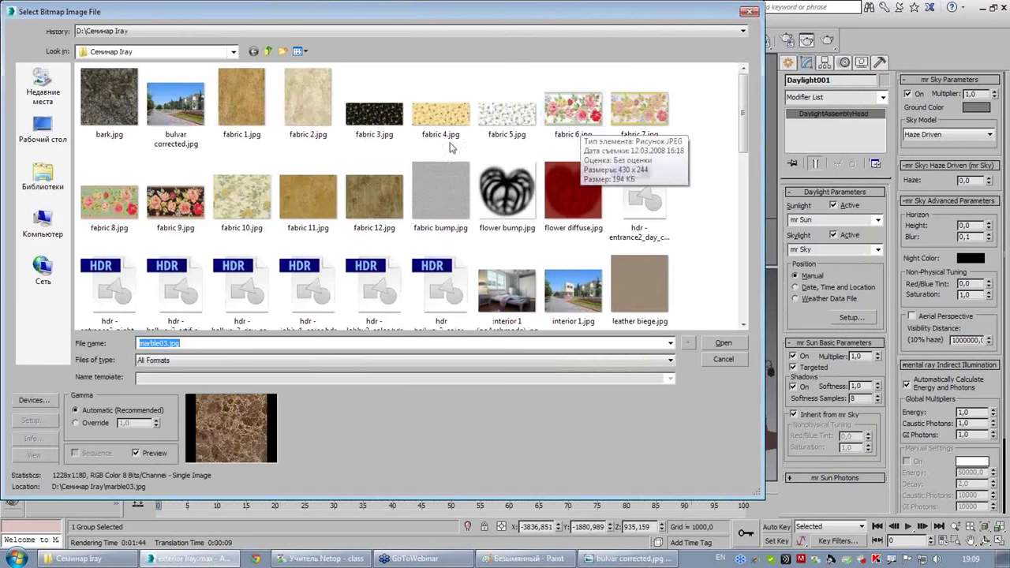
left_click(164, 111)
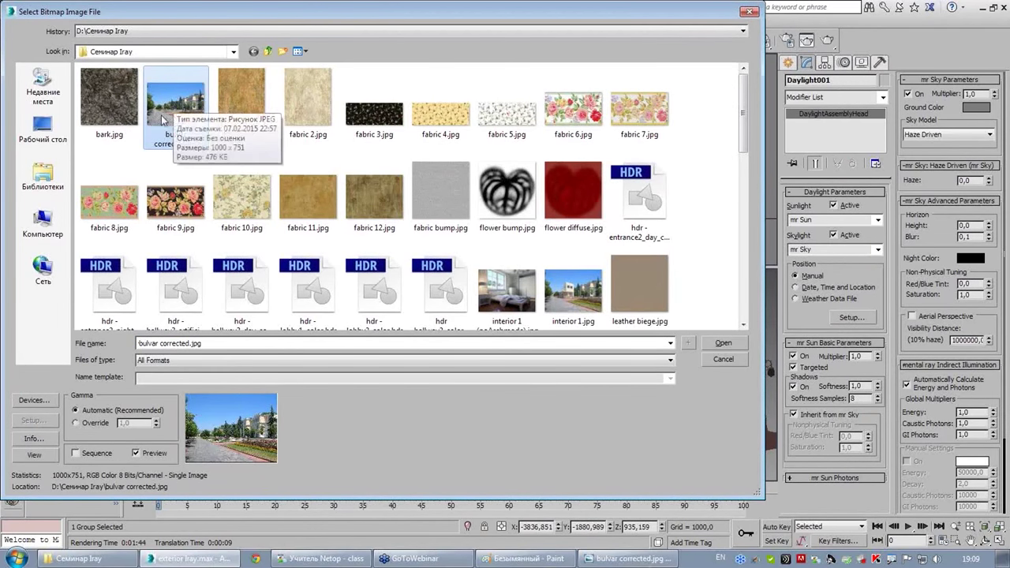
double_click(177, 117)
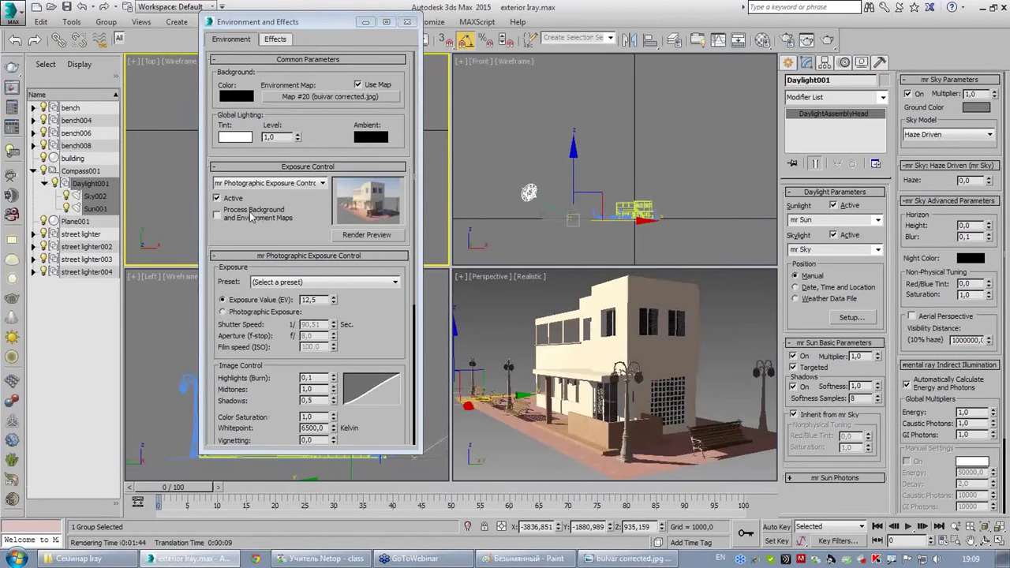
- Quick-render the scene to check the boulevard photo background
key("shift+q")
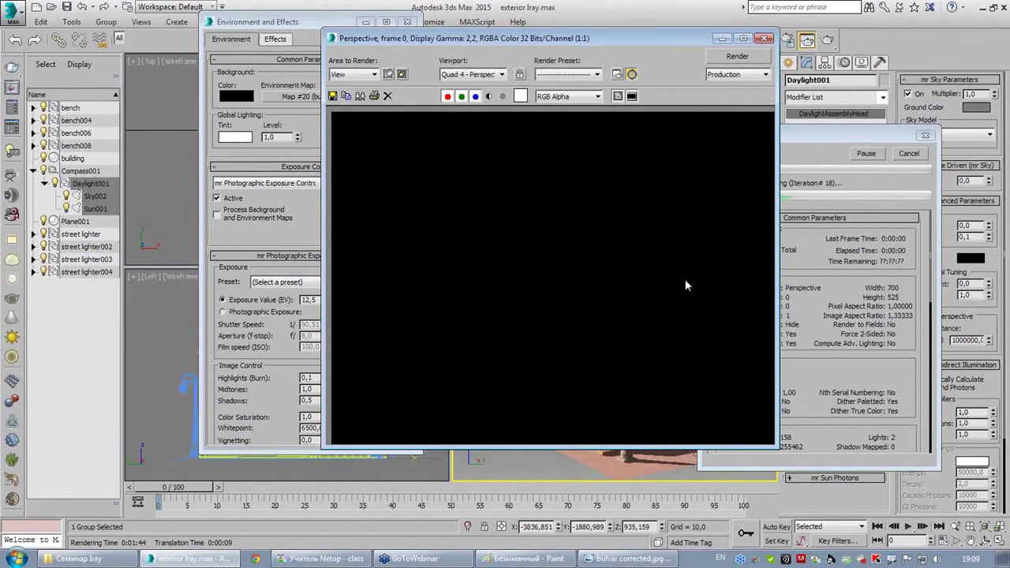
left_click(764, 39)
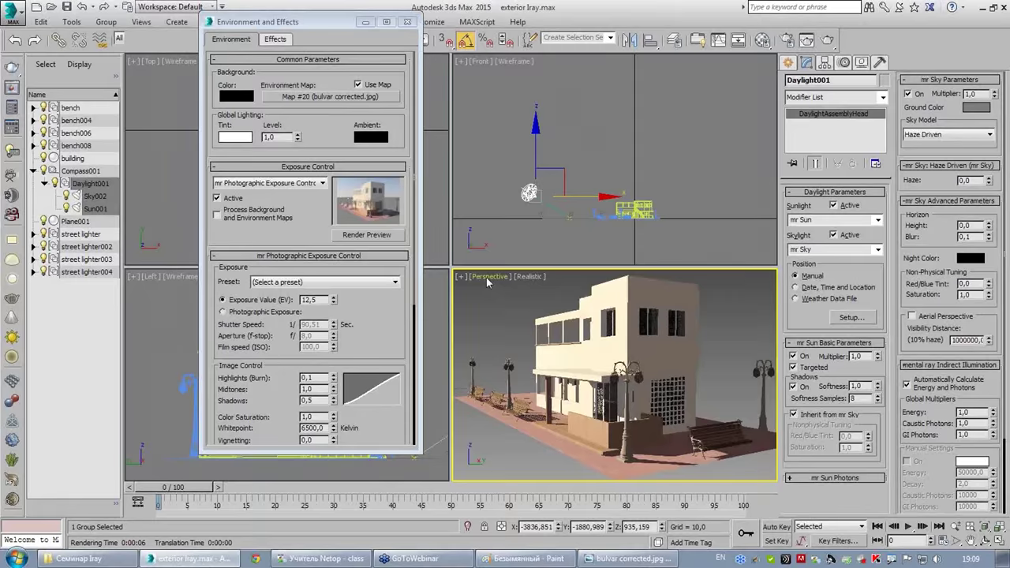
left_click(461, 276)
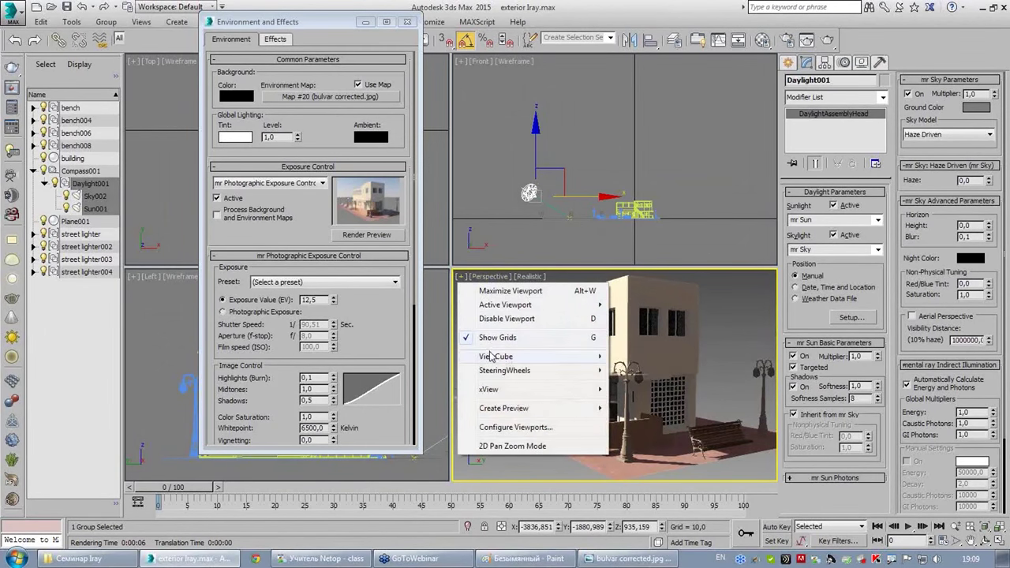
mouse_move(495, 357)
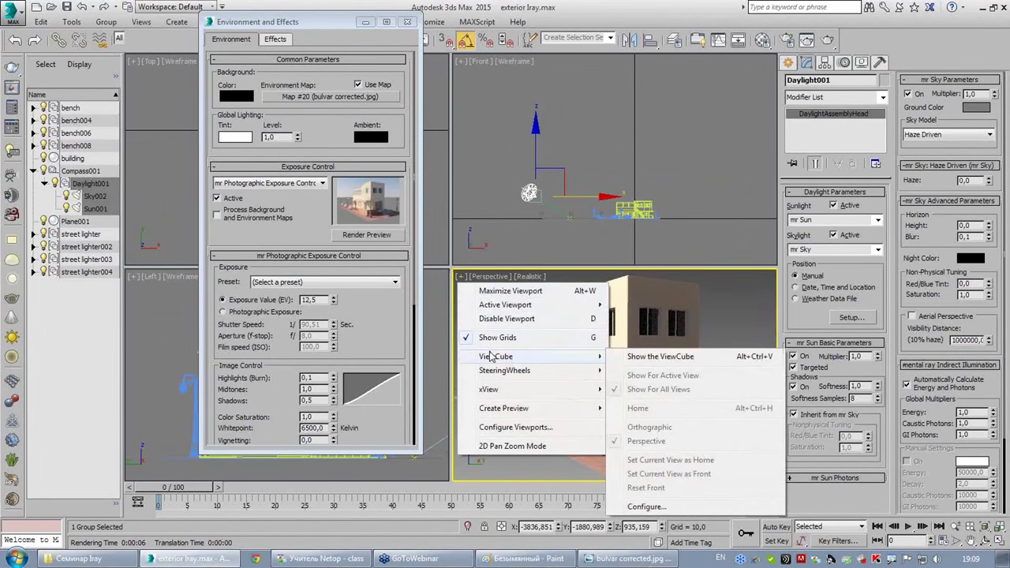
- Set the Perspective viewport background to Environment Background, then orbit to a higher angle
left_click(492, 279)
left_click(492, 281)
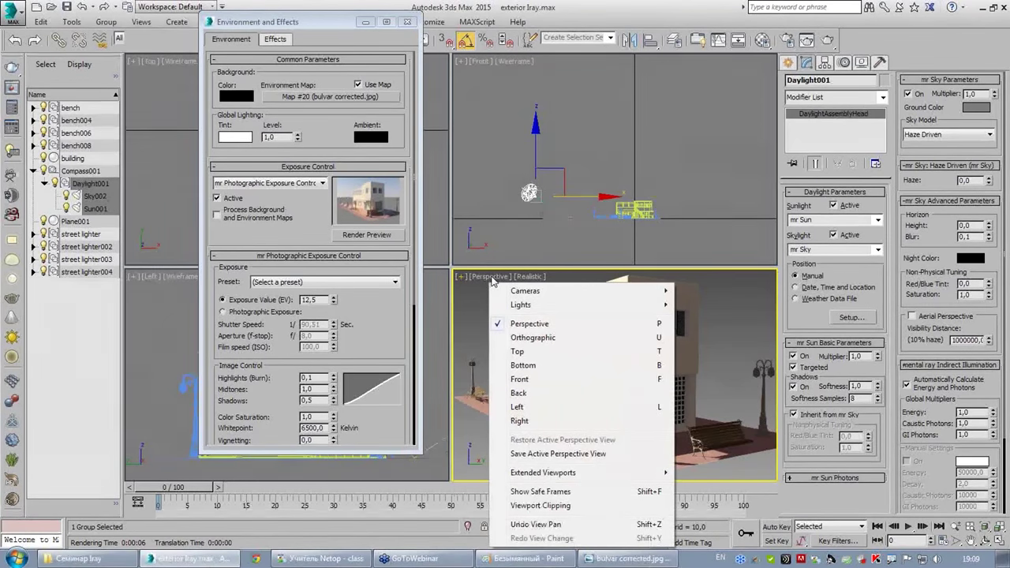
left_click(527, 278)
left_click(527, 280)
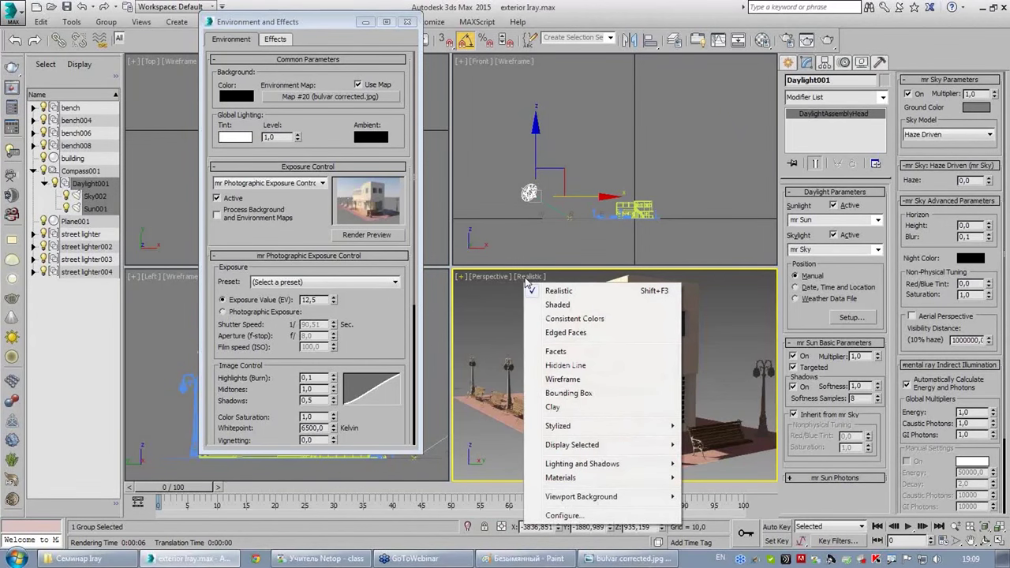
mouse_move(581, 496)
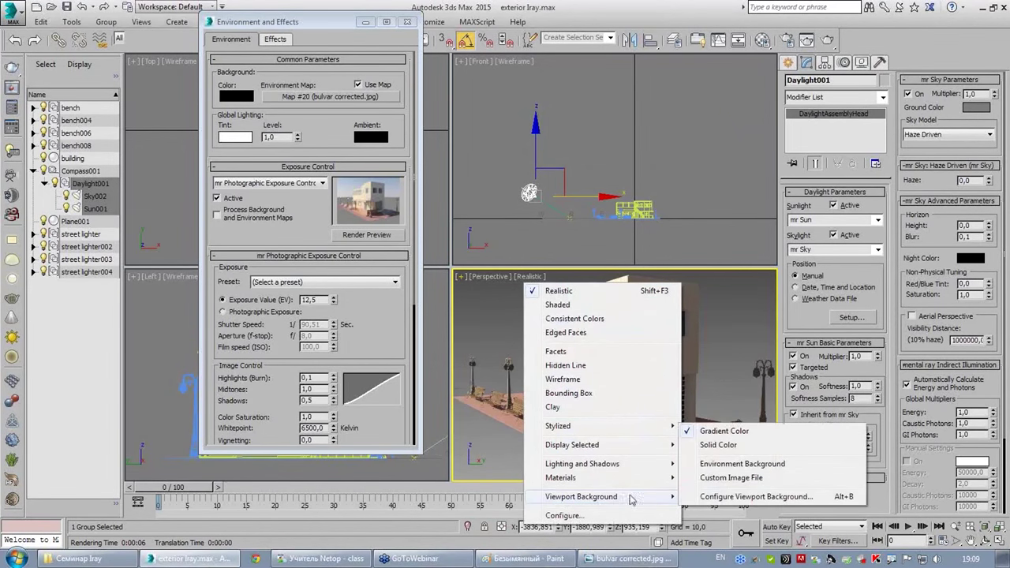
left_click(730, 466)
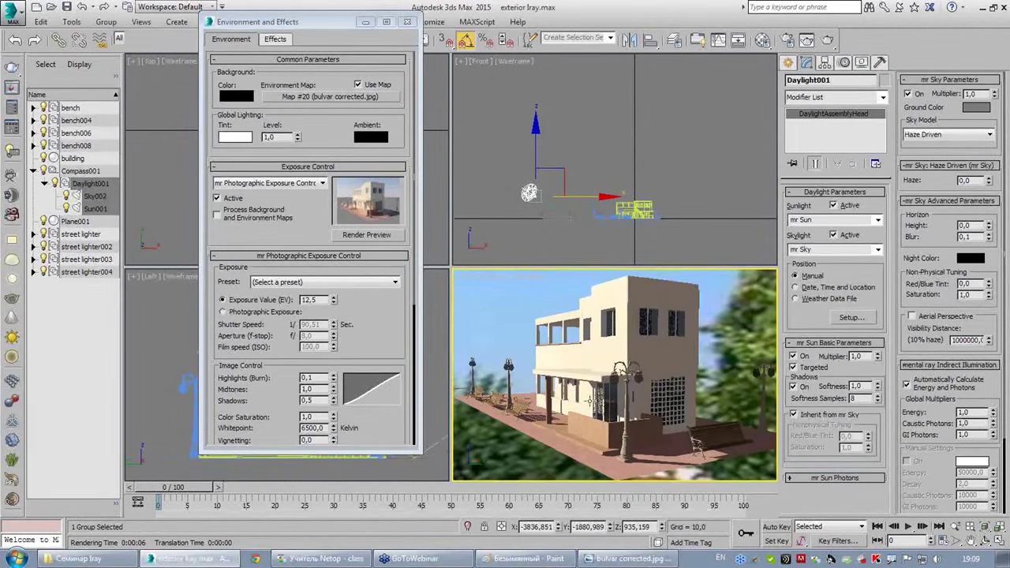
mouse_move(571, 386)
middle_mouse_down("alt")
mouse_move(604, 442)
mouse_move(504, 322)
middle_mouse_up("alt")
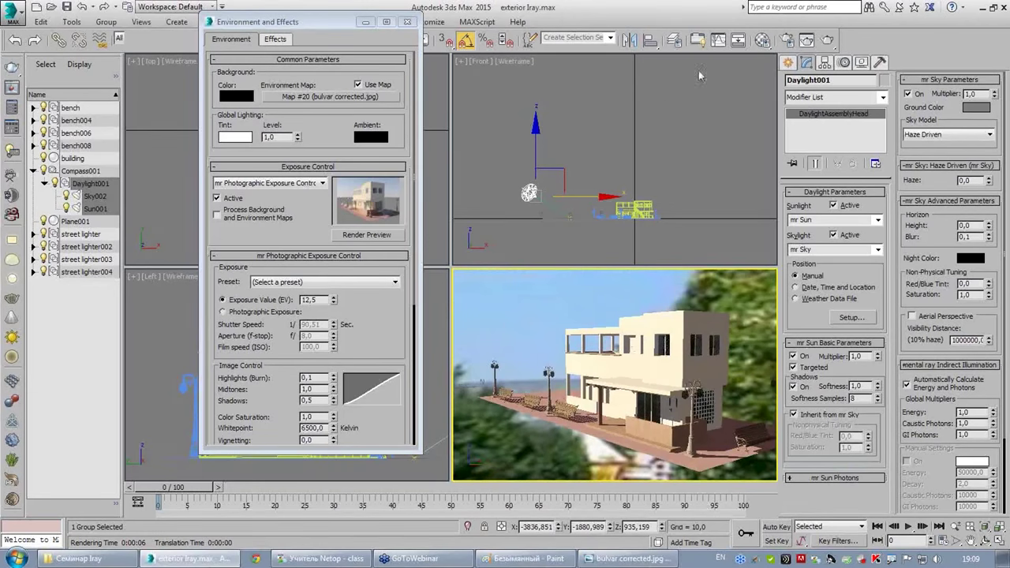
- Instance the environment bitmap into a Material Editor slot and set its Mapping to Screen
left_click(762, 39)
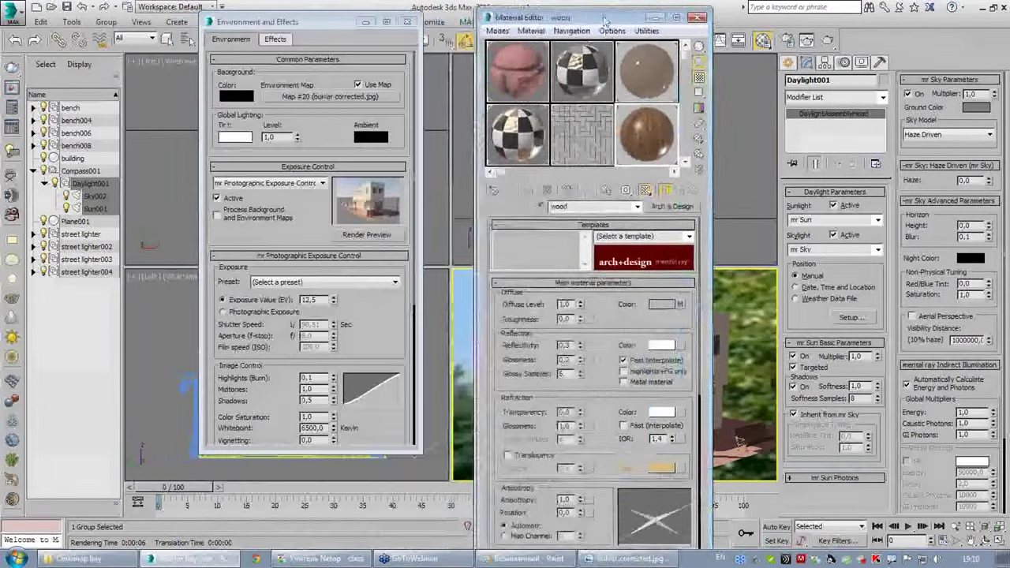
left_click_drag(298, 23, 642, 12)
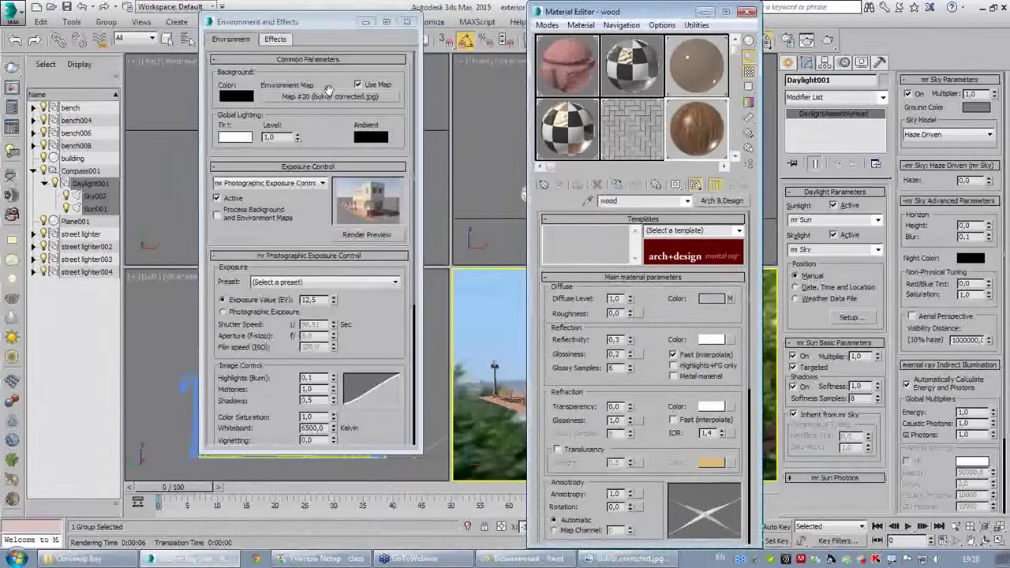
left_click_drag(325, 103, 565, 131)
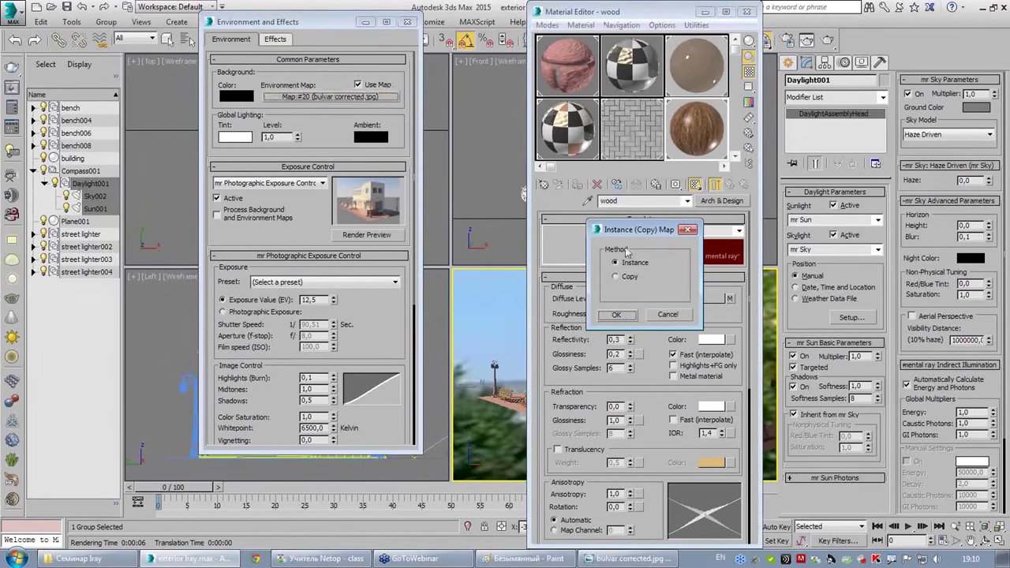
left_click(623, 316)
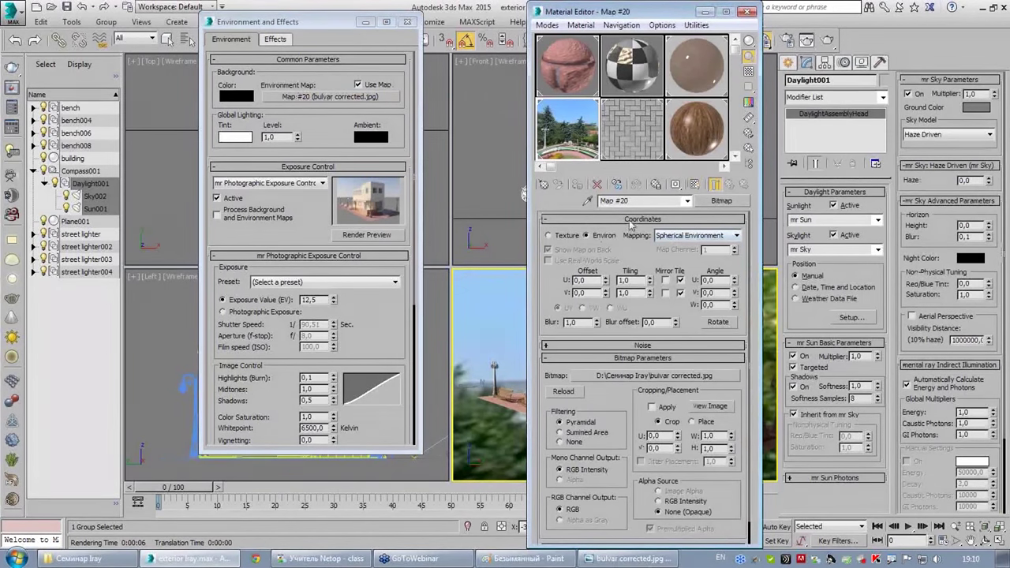
left_click(685, 237)
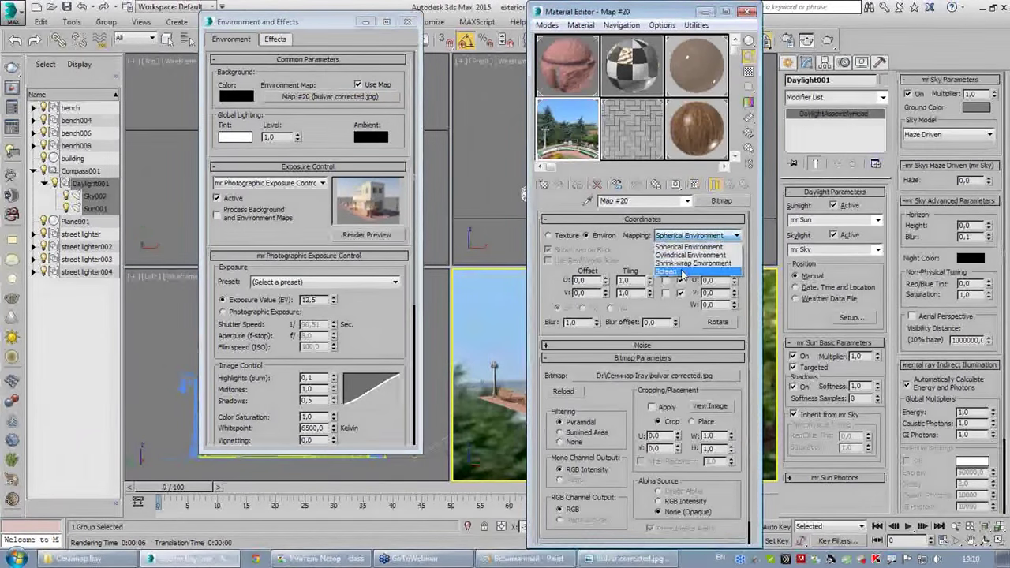
left_click(679, 269)
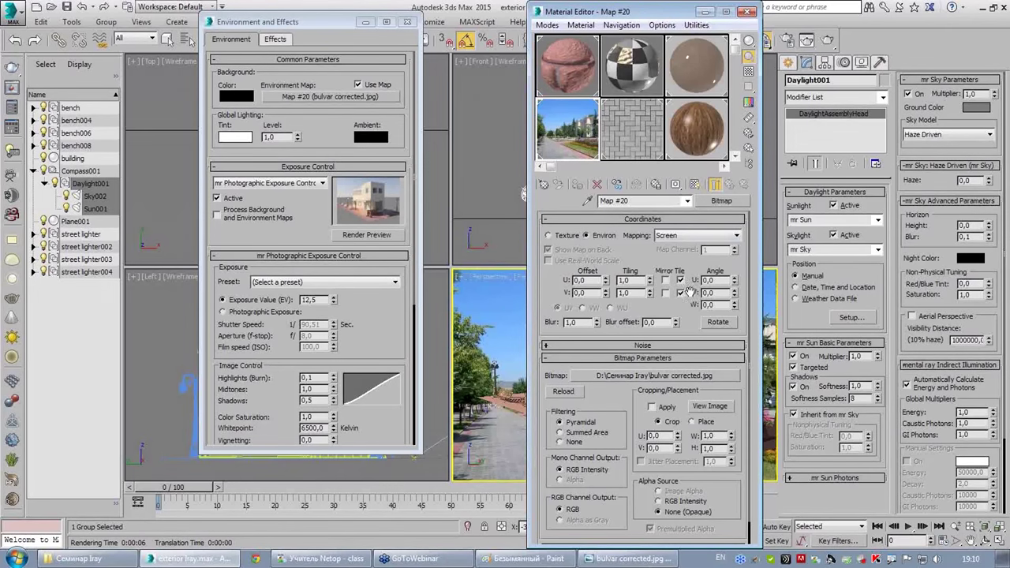
left_click(746, 12)
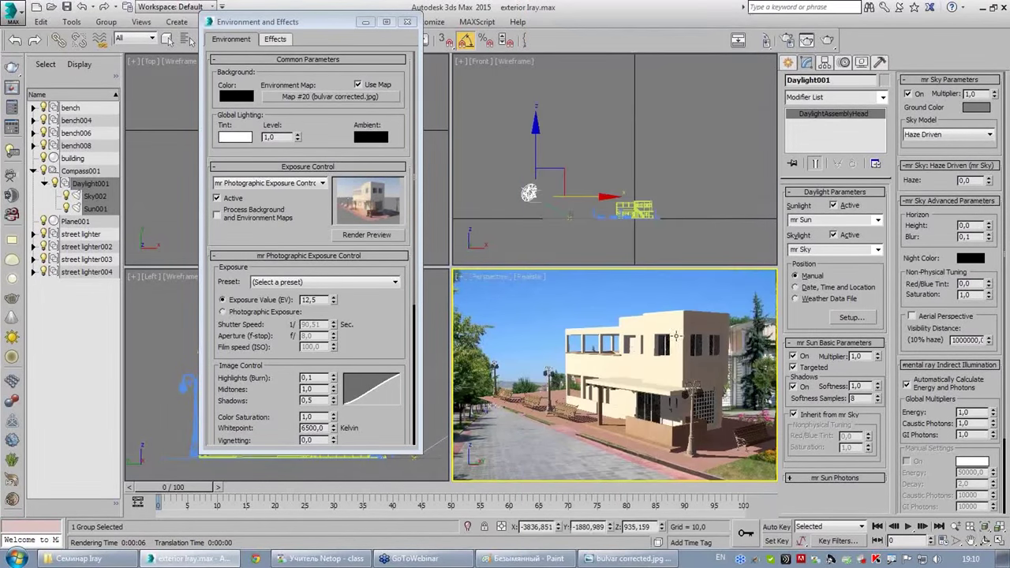
mouse_move(652, 411)
middle_mouse_down("alt")
mouse_move(633, 427)
mouse_move(527, 424)
middle_mouse_up("alt")
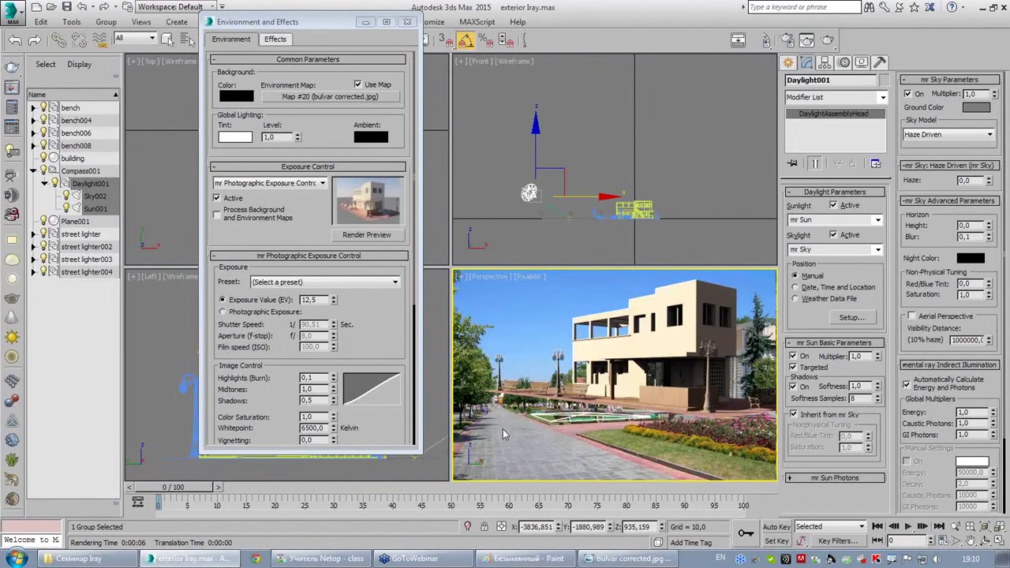
left_click(410, 23)
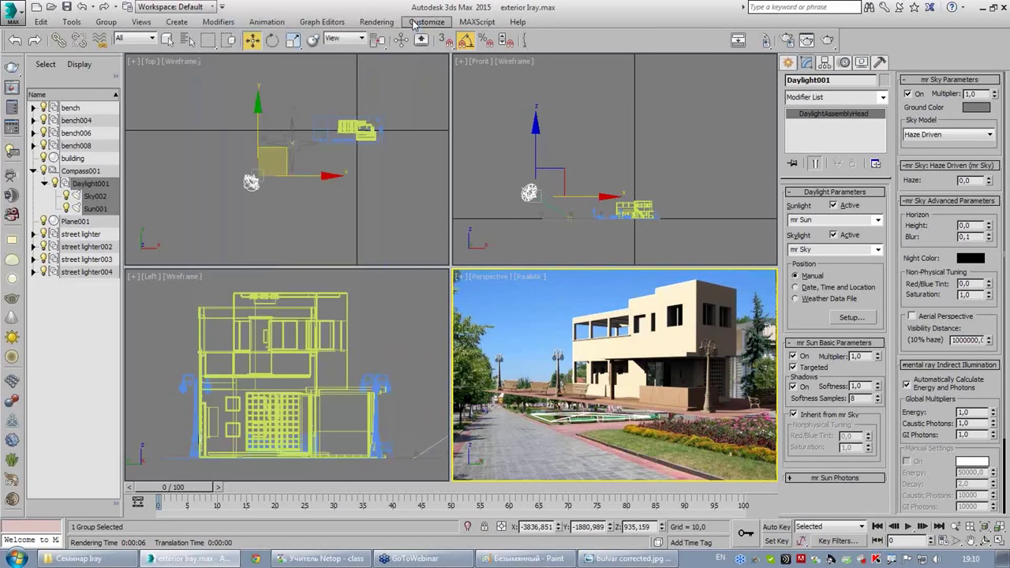
- Hide the building with Hide Selection so it disappears from every view
left_click(617, 212)
scroll(616, 207, "up", 3)
left_click(615, 127)
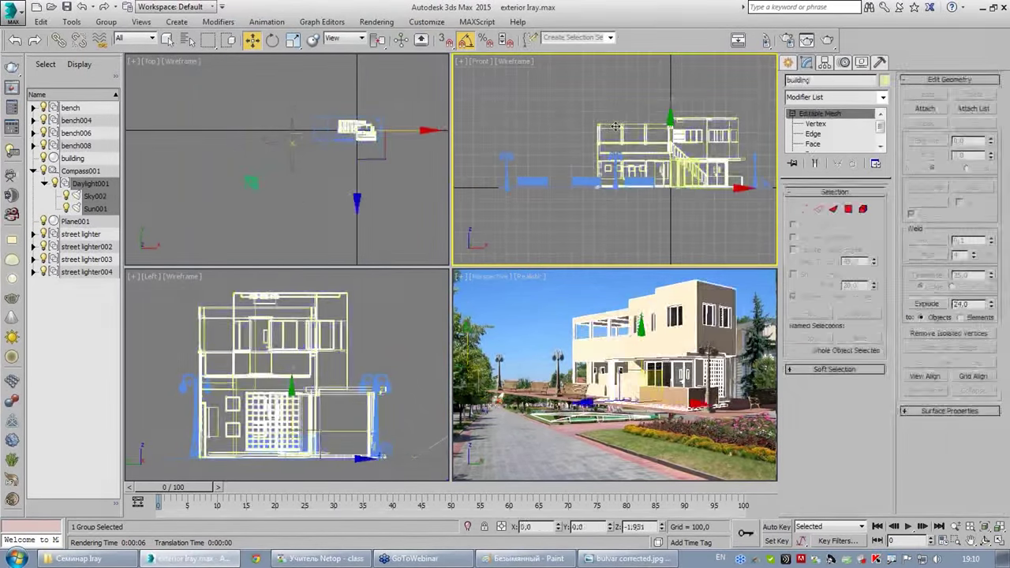
right_click(614, 127)
left_click(638, 100)
left_click(641, 331)
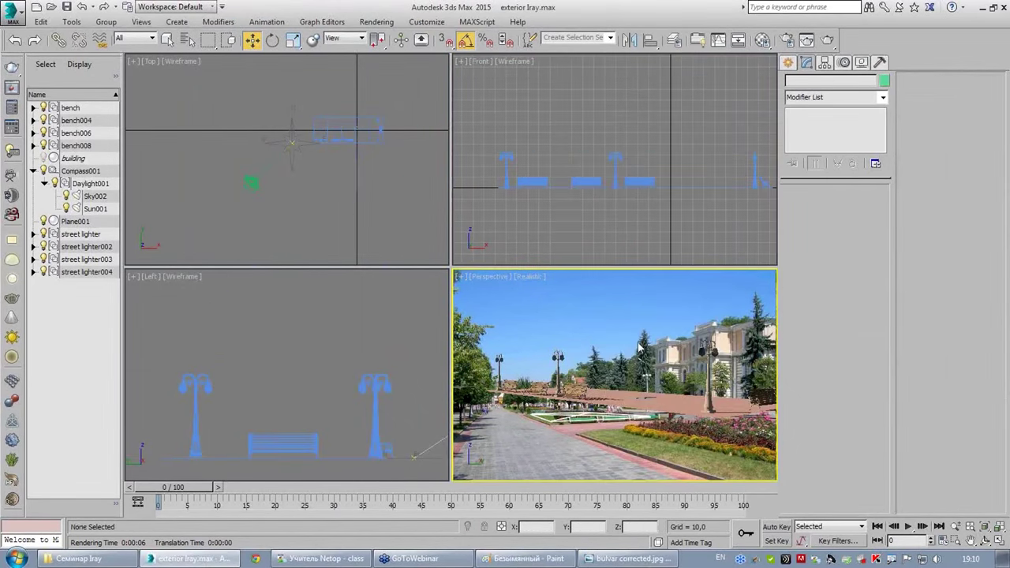
key("alt+w")
mouse_move(627, 343)
middle_mouse_down("alt")
mouse_move(558, 431)
mouse_move(552, 289)
mouse_move(547, 302)
mouse_move(363, 336)
middle_mouse_up("alt")
key("alt+w")
- Create a Free camera in the Front view and set Perspective to its view
left_click(787, 62)
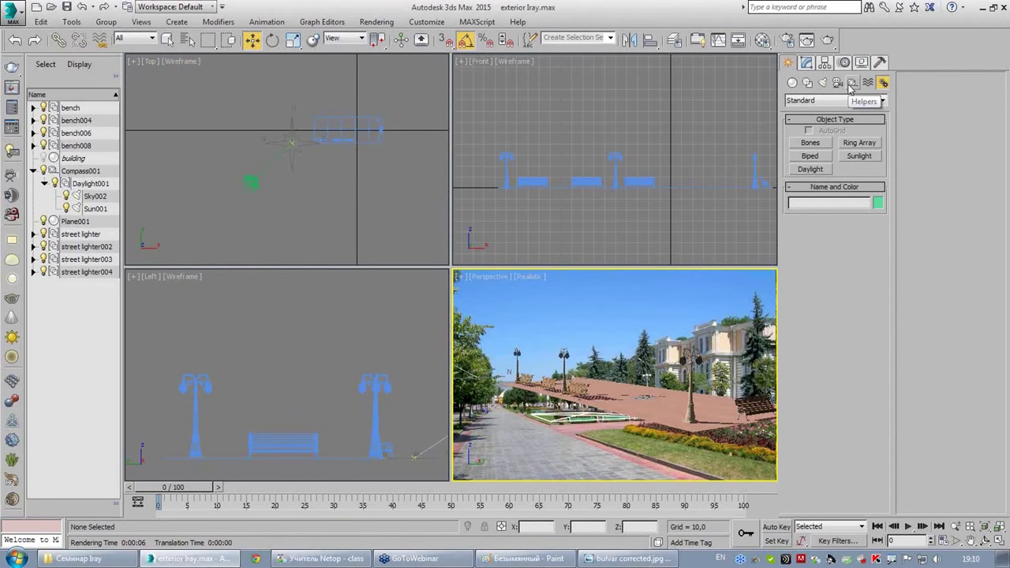
left_click(838, 82)
left_click(860, 143)
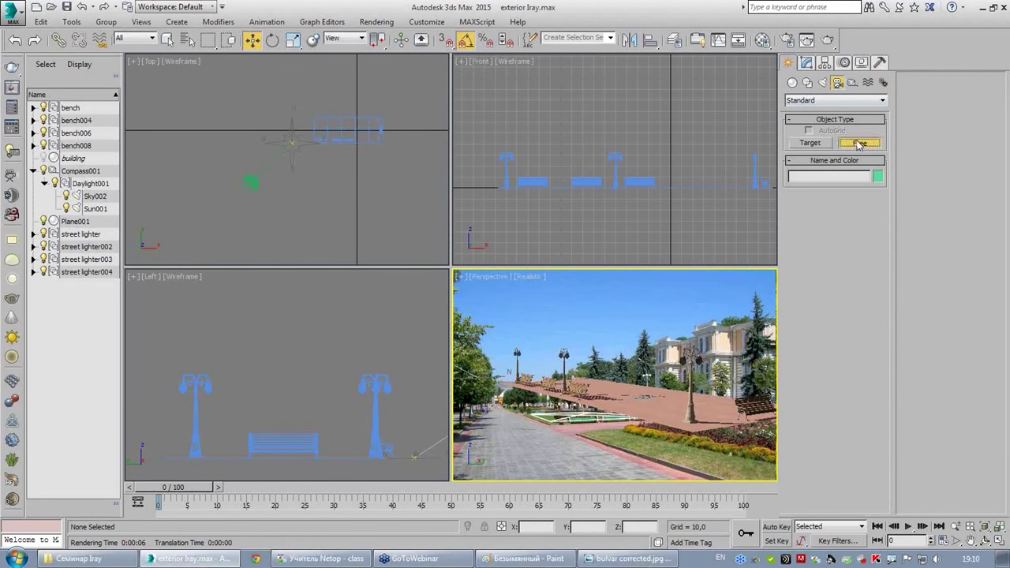
left_click(634, 165)
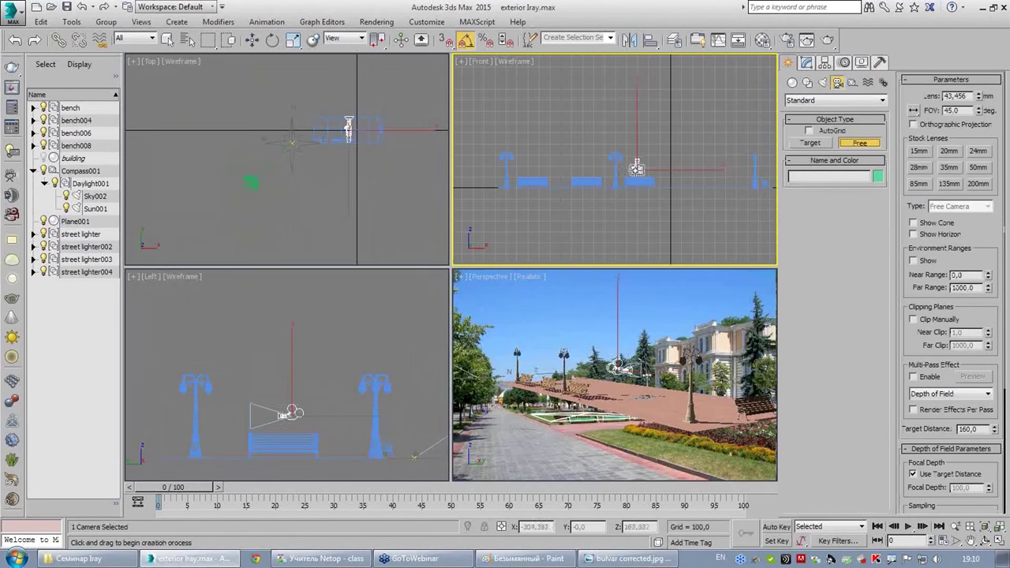
right_click(515, 281)
key("c")
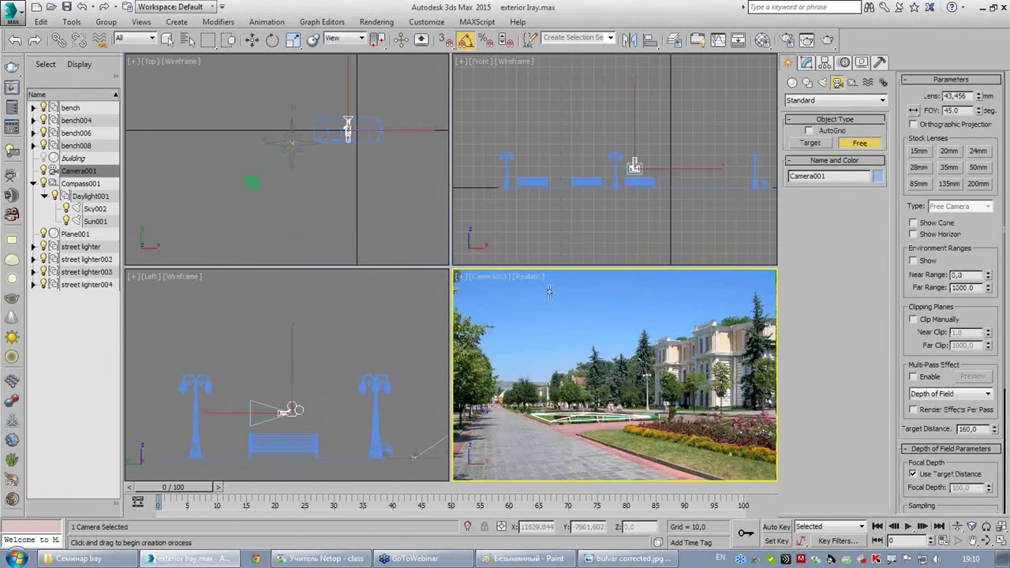
- Move Camera001 back along the boulevard in Top view and maximize the camera view
right_click(410, 169)
middle_click_drag(410, 169, 394, 169)
key("w")
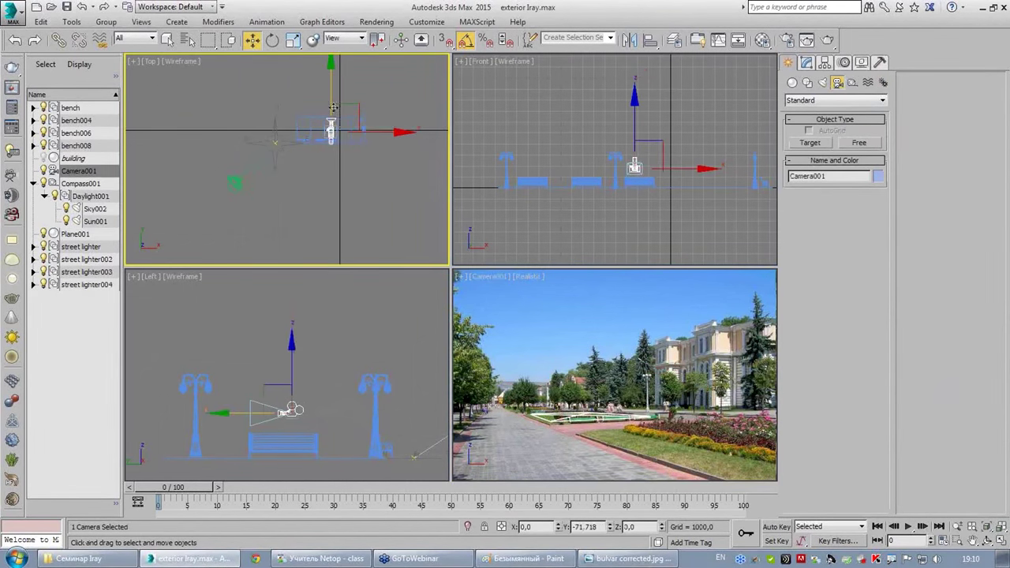
left_click_drag(334, 126, 347, 187)
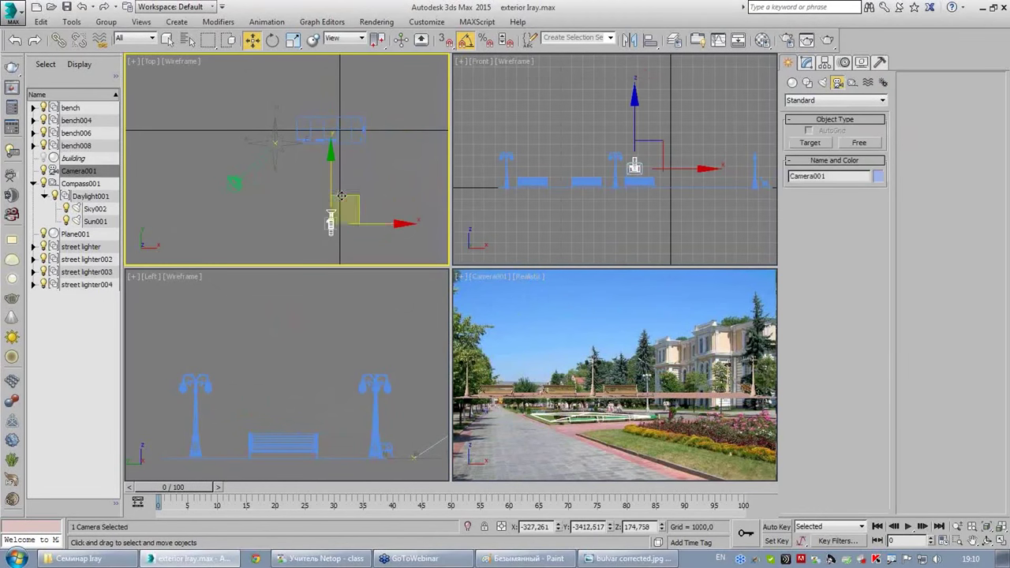
right_click(578, 332)
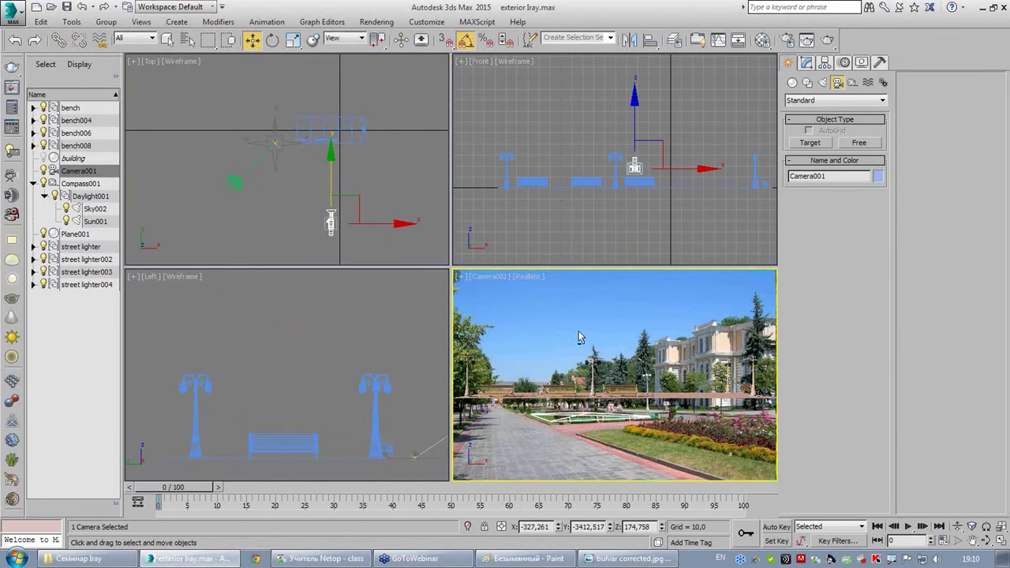
key("alt+w")
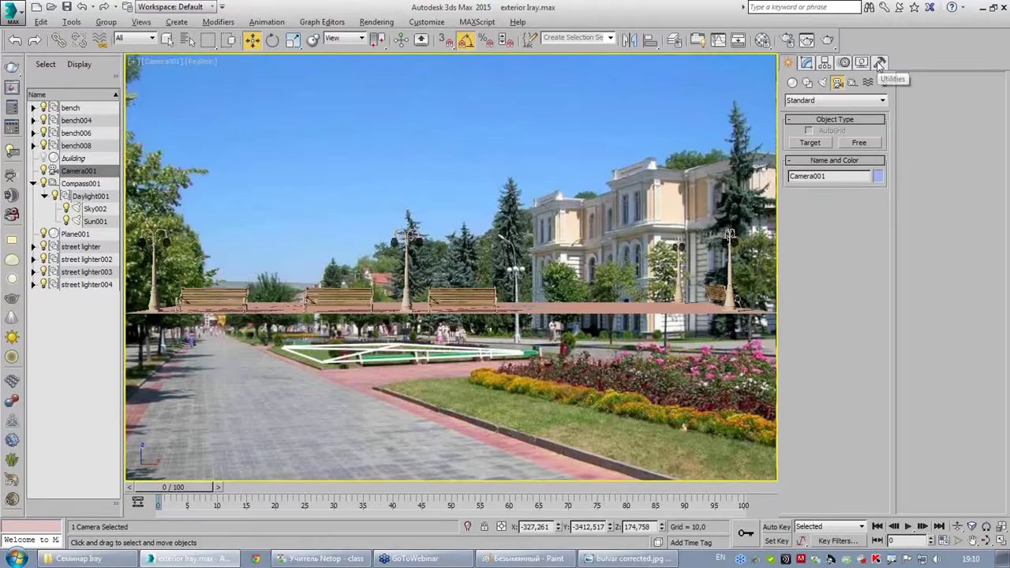
- Launch the Perspective Match utility and turn on Show Vanishing Lines for Camera001
left_click(880, 63)
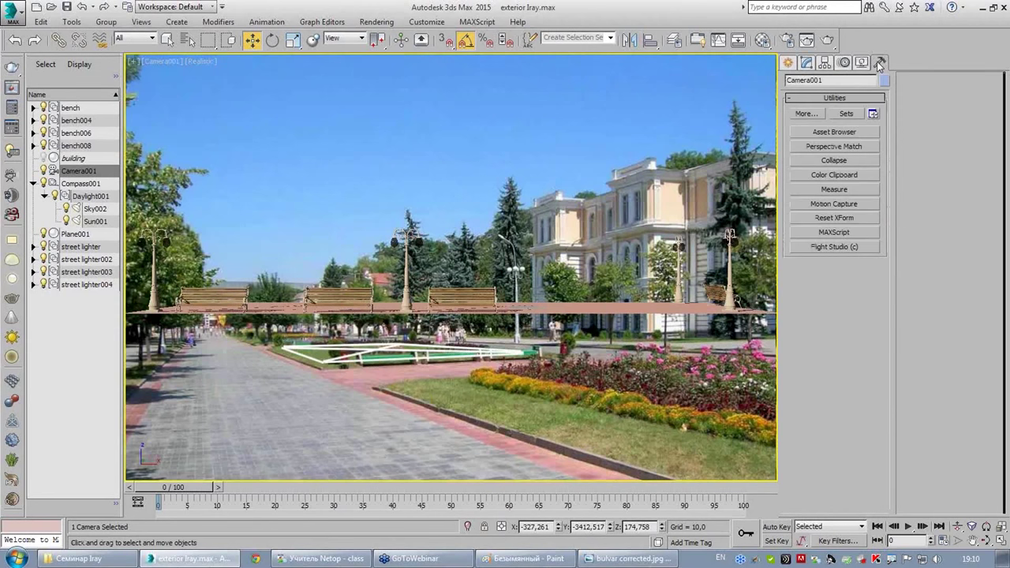
left_click(834, 149)
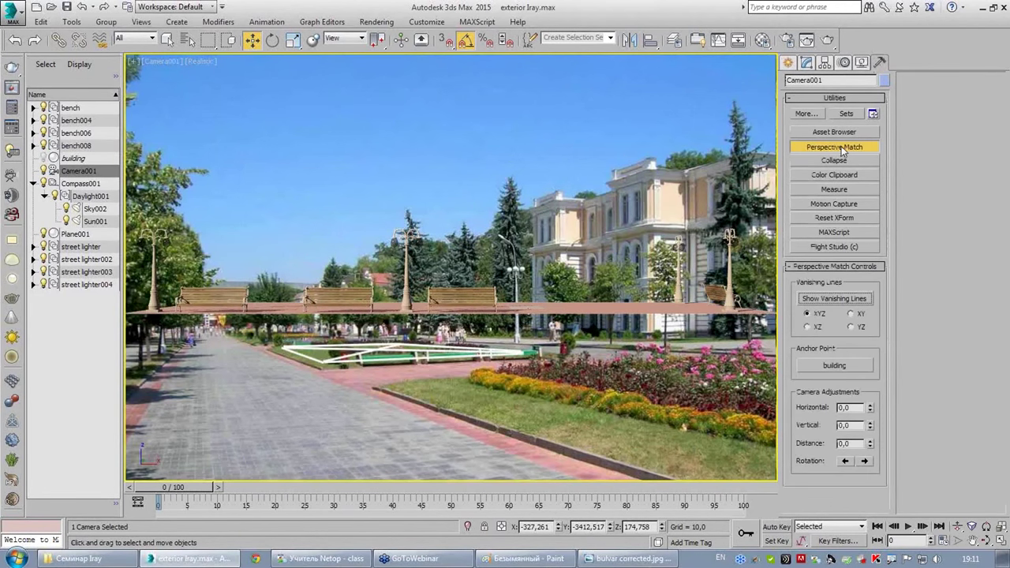
left_click(837, 299)
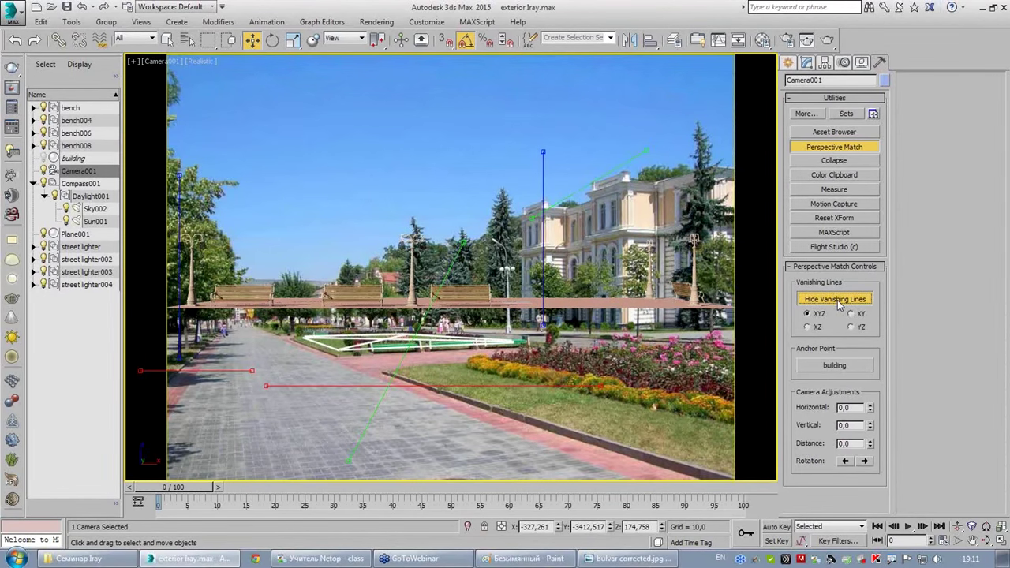
left_click_drag(465, 239, 366, 444)
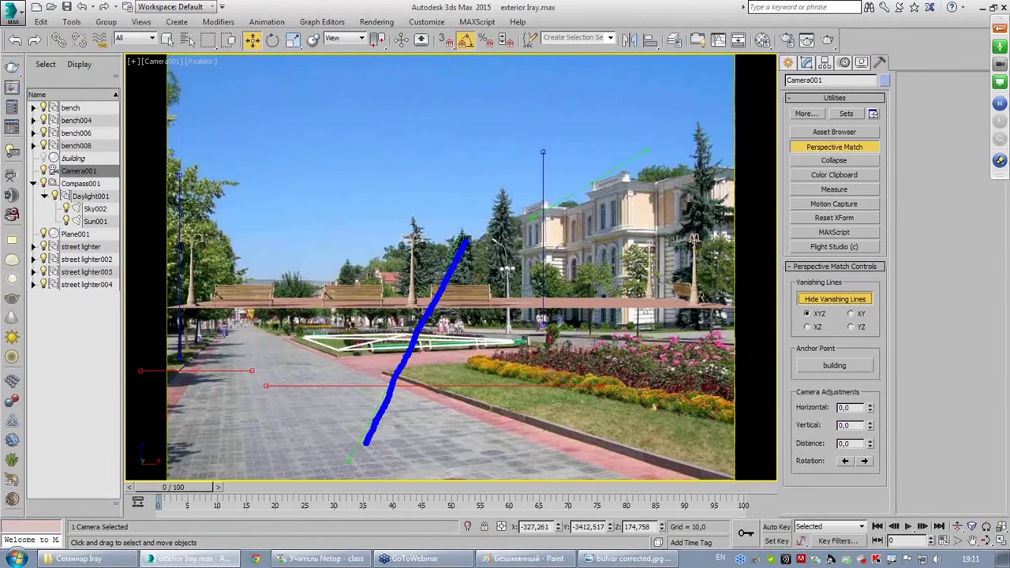
left_click_drag(271, 381, 637, 369)
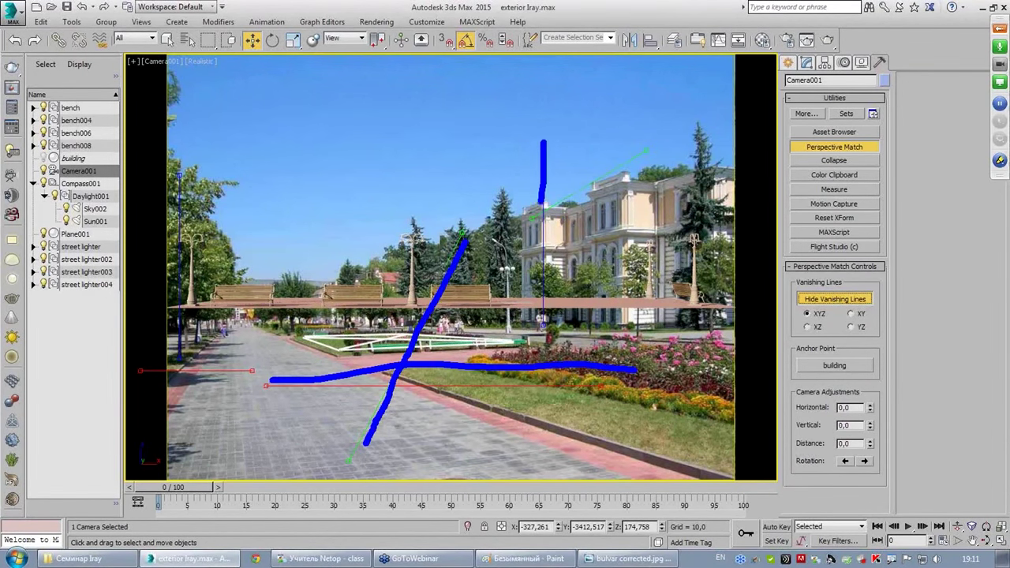
left_click_drag(542, 142, 532, 320)
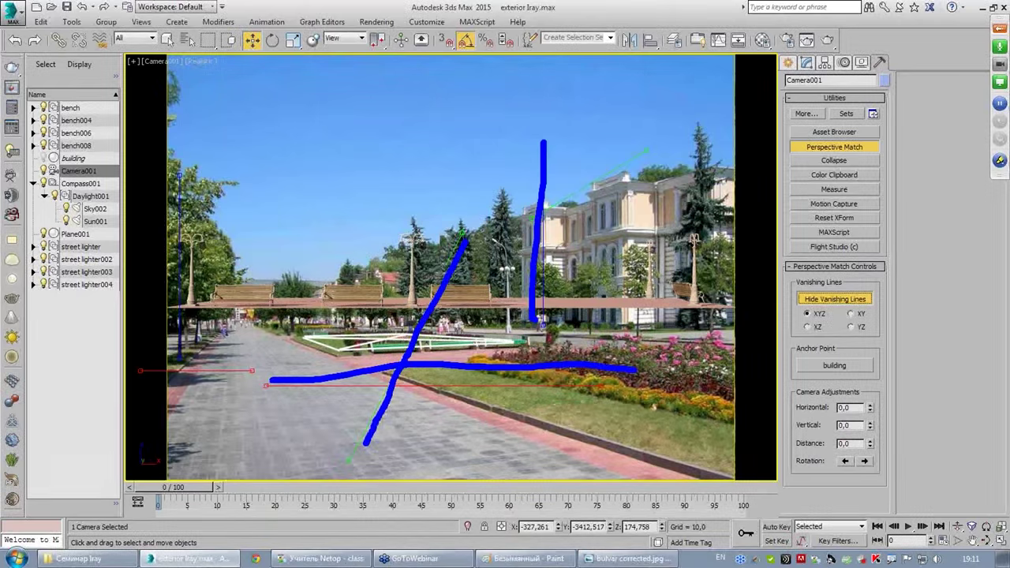
key("Escape")
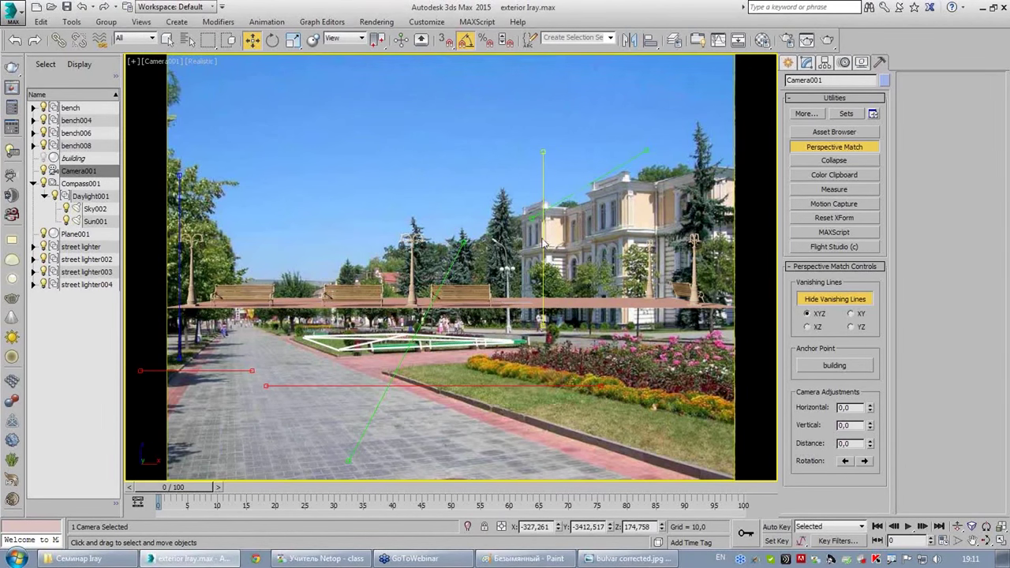
- Align the vertical vanishing line to the building corner and the diagonal lines to the path edges
left_click_drag(544, 245, 623, 243)
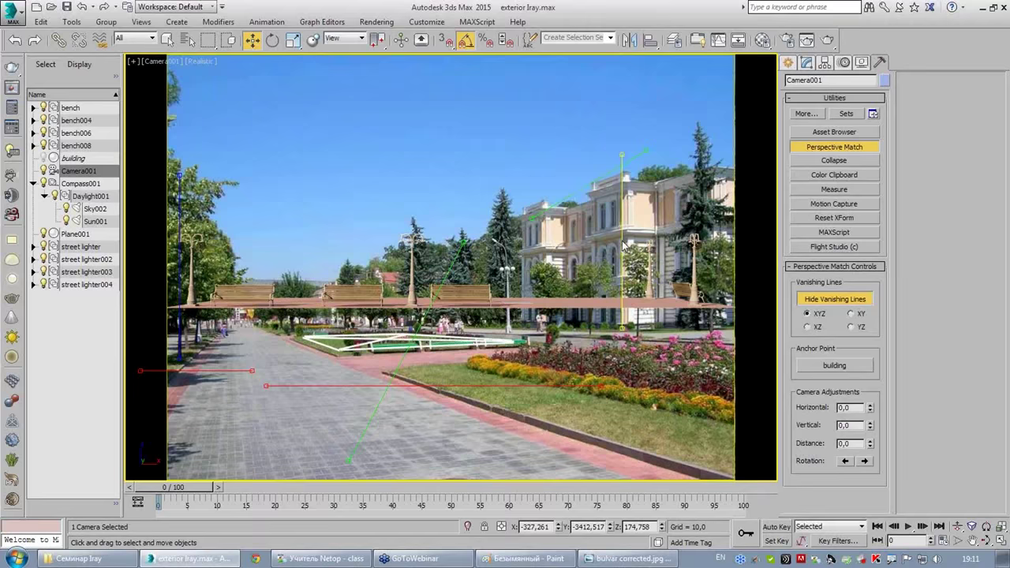
mouse_move(622, 155)
left_mouse_down()
mouse_move(623, 171)
mouse_move(656, 202)
mouse_move(661, 122)
left_mouse_up()
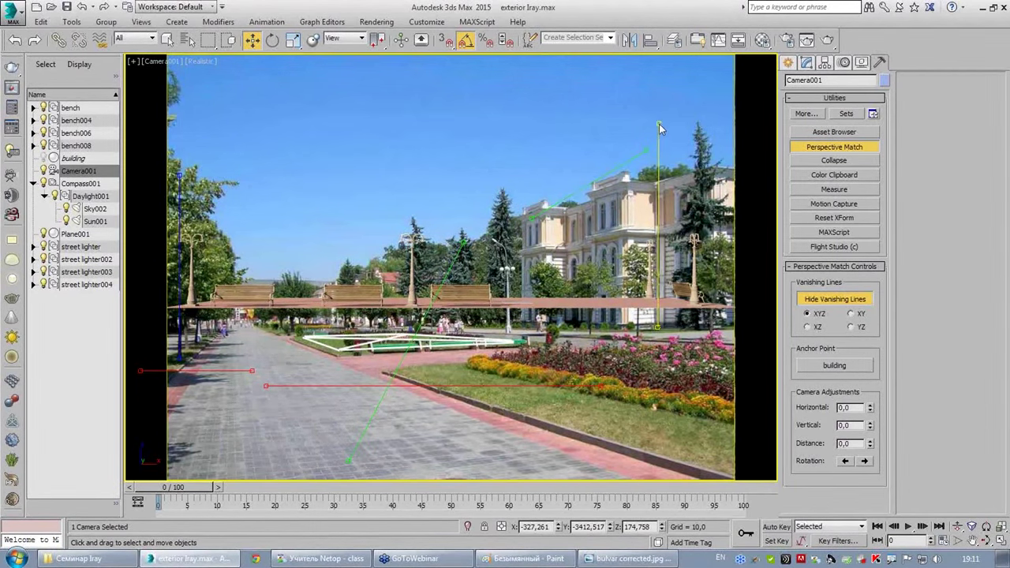
left_click_drag(661, 125, 657, 125)
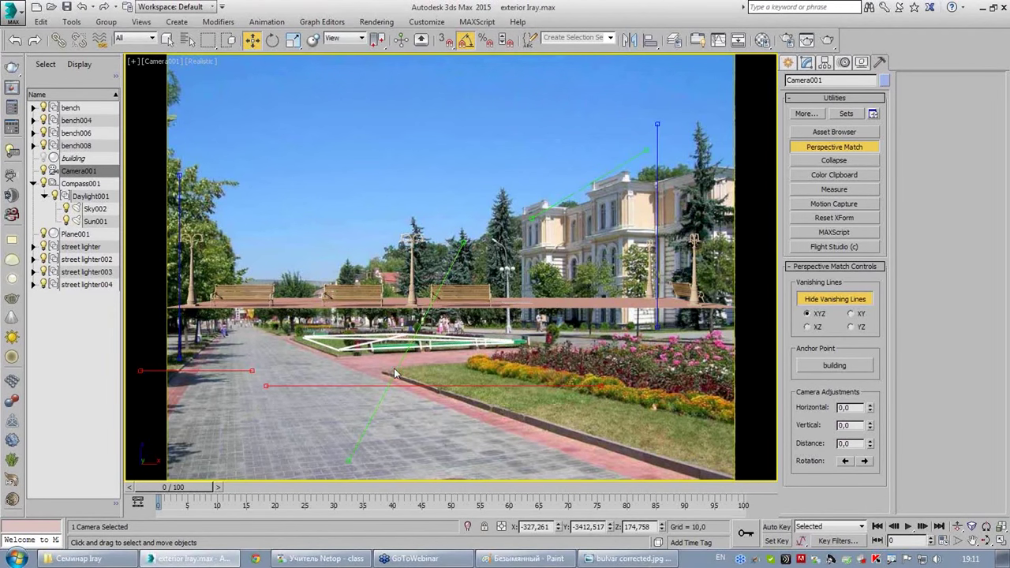
mouse_move(379, 373)
left_mouse_down()
mouse_move(281, 366)
mouse_move(265, 345)
left_mouse_up()
left_click_drag(397, 296, 225, 331)
mouse_move(620, 161)
left_mouse_down()
mouse_move(438, 300)
mouse_move(365, 251)
mouse_move(671, 474)
mouse_move(618, 474)
left_mouse_up()
left_click_drag(266, 331, 267, 333)
- Lay the horizontal vanishing lines along the flower-bed curb and path edge
left_click_drag(303, 386, 369, 373)
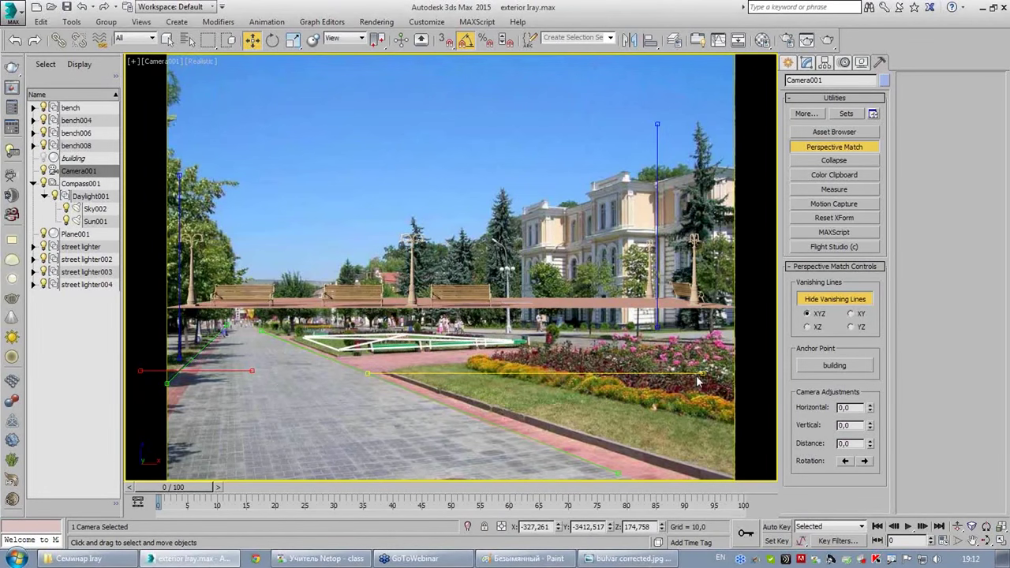
left_click_drag(701, 379, 545, 359)
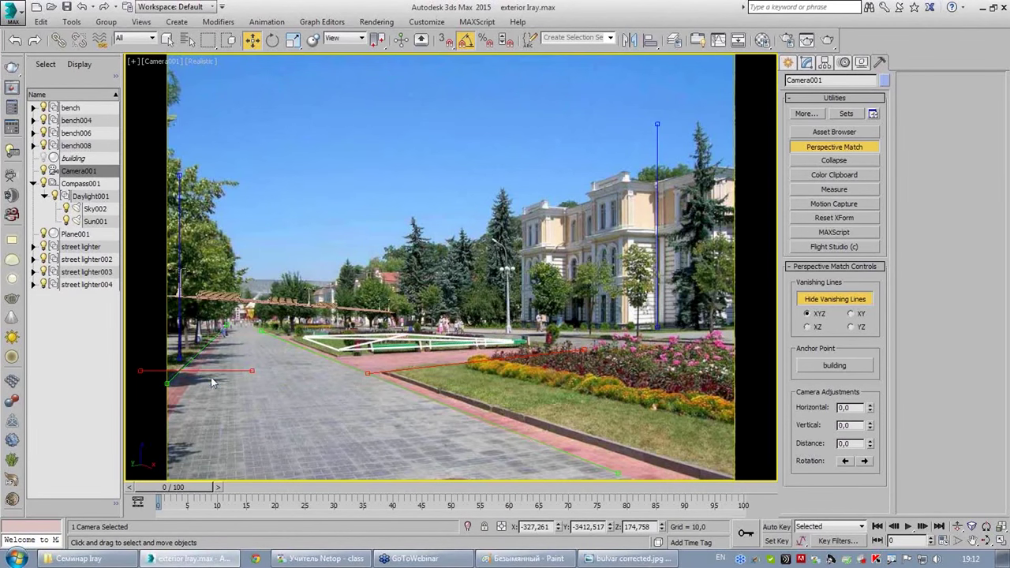
mouse_move(214, 376)
left_mouse_down()
mouse_move(377, 365)
mouse_move(397, 373)
left_mouse_up()
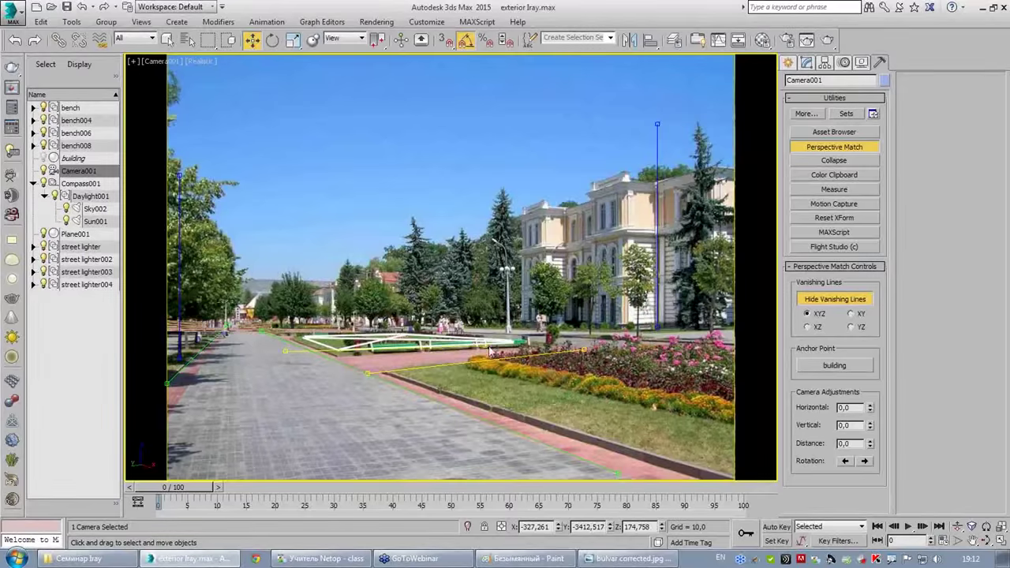
left_click_drag(490, 351, 537, 347)
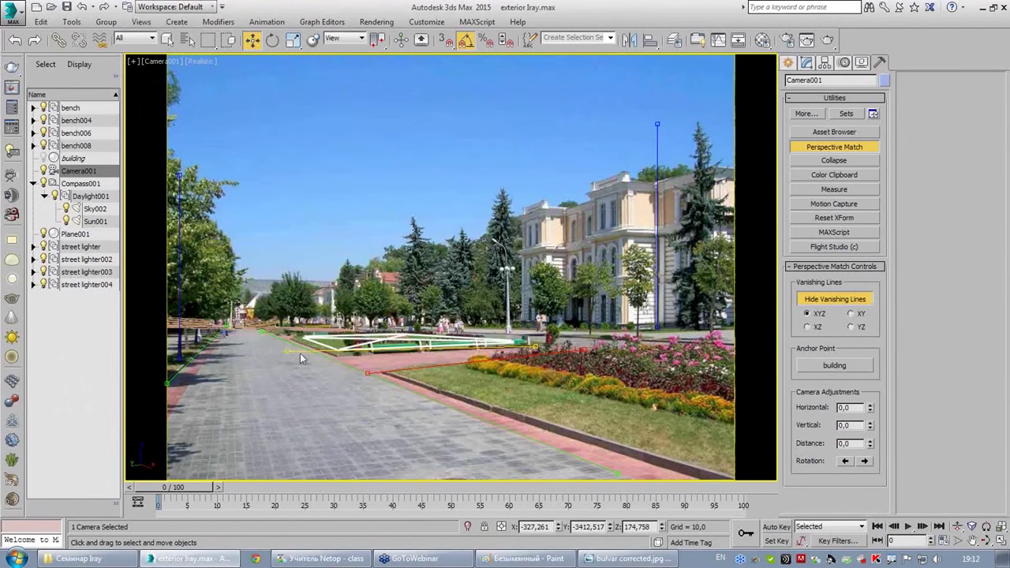
left_click_drag(300, 354, 341, 356)
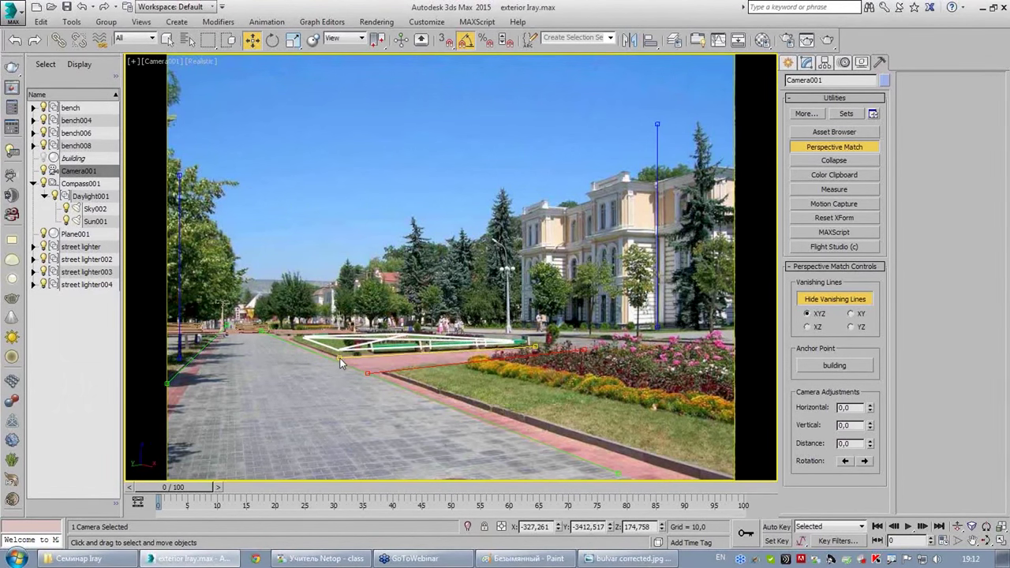
left_click_drag(536, 347, 540, 345)
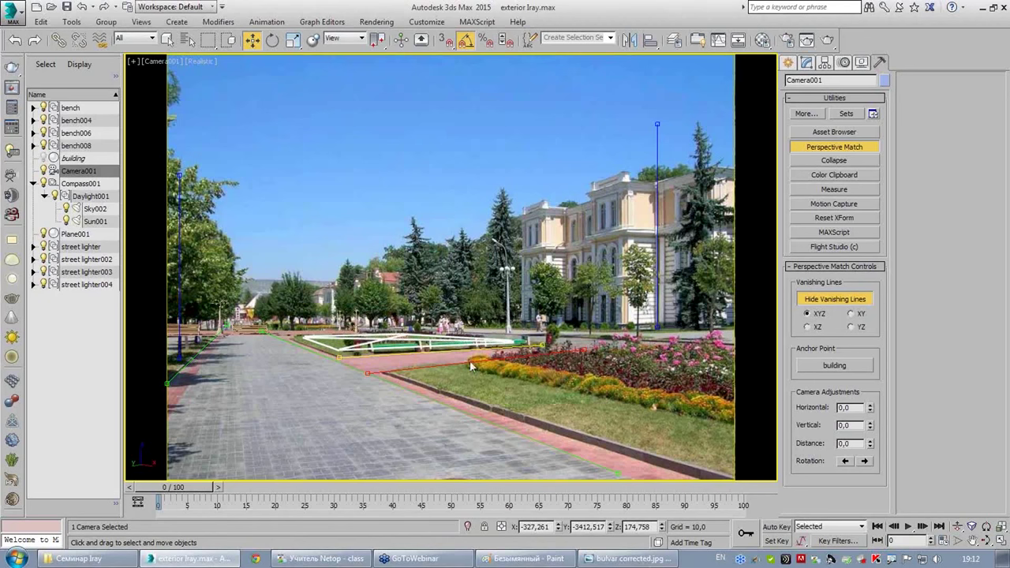
left_click_drag(369, 373, 377, 372)
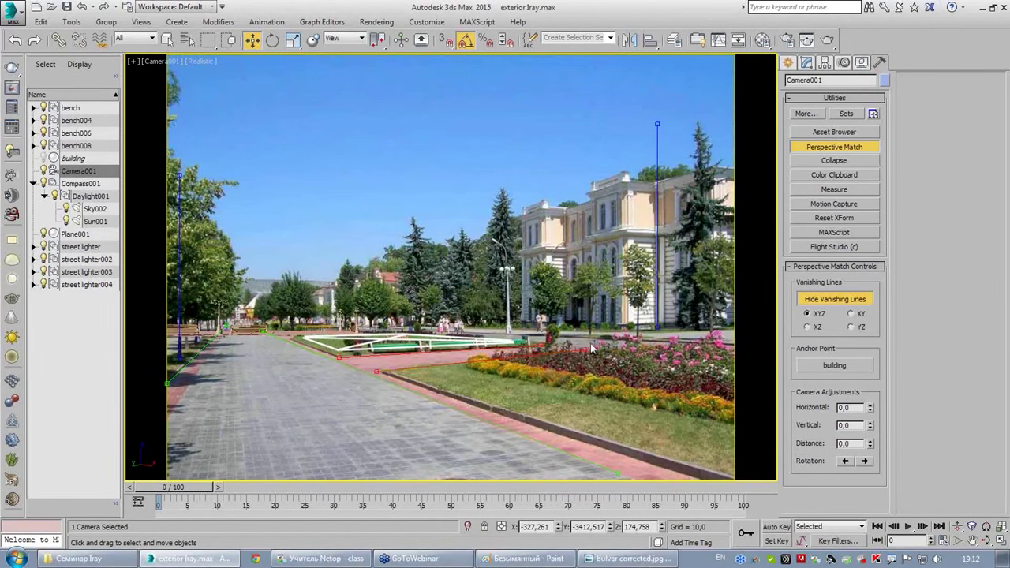
mouse_move(592, 347)
left_mouse_down()
mouse_move(597, 354)
mouse_move(547, 345)
left_mouse_up()
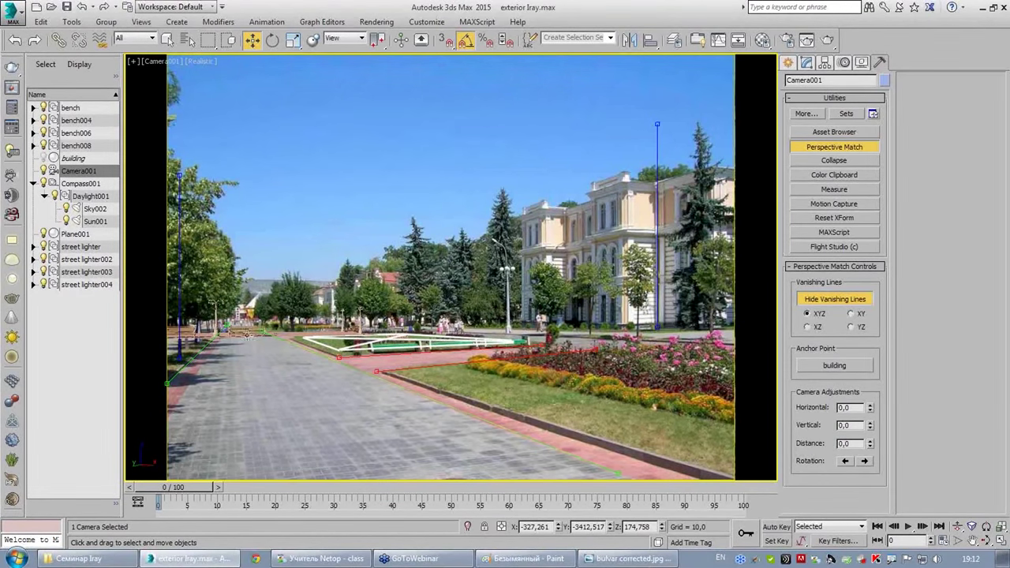
- Cycle the Perspective Match Rotation arrows until the camera axes orient correctly
key("F3")
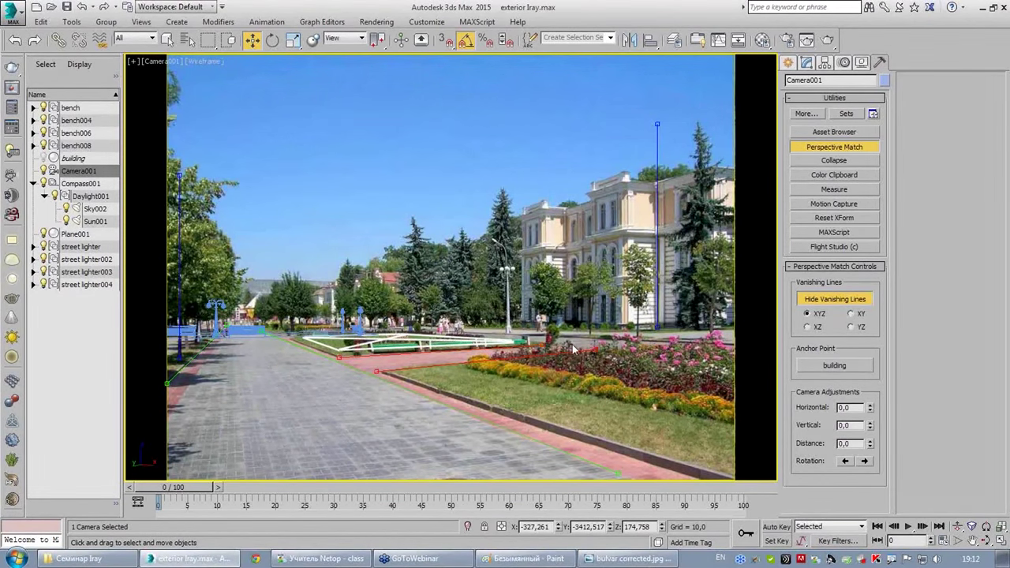
key("F3")
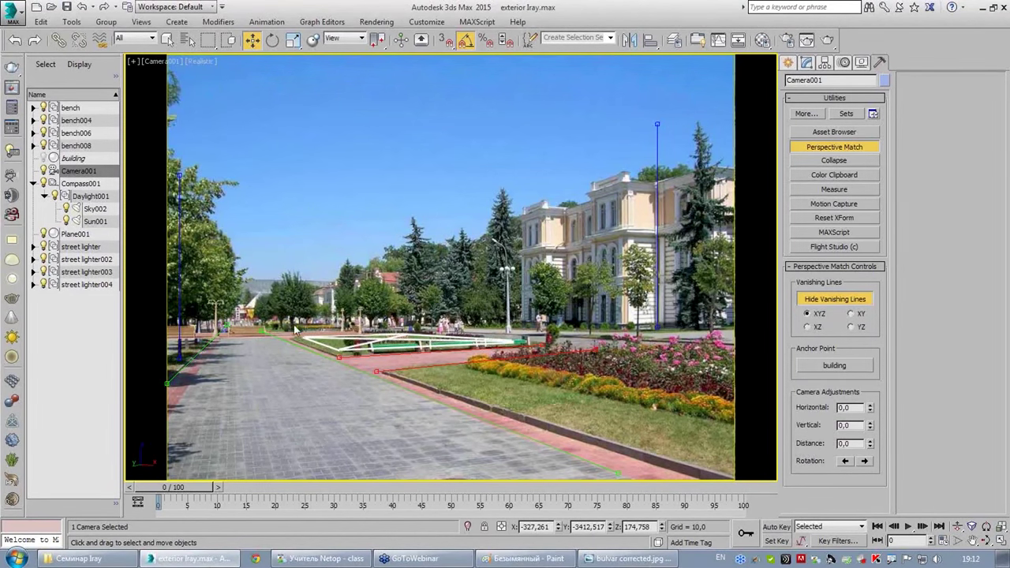
left_click(866, 462)
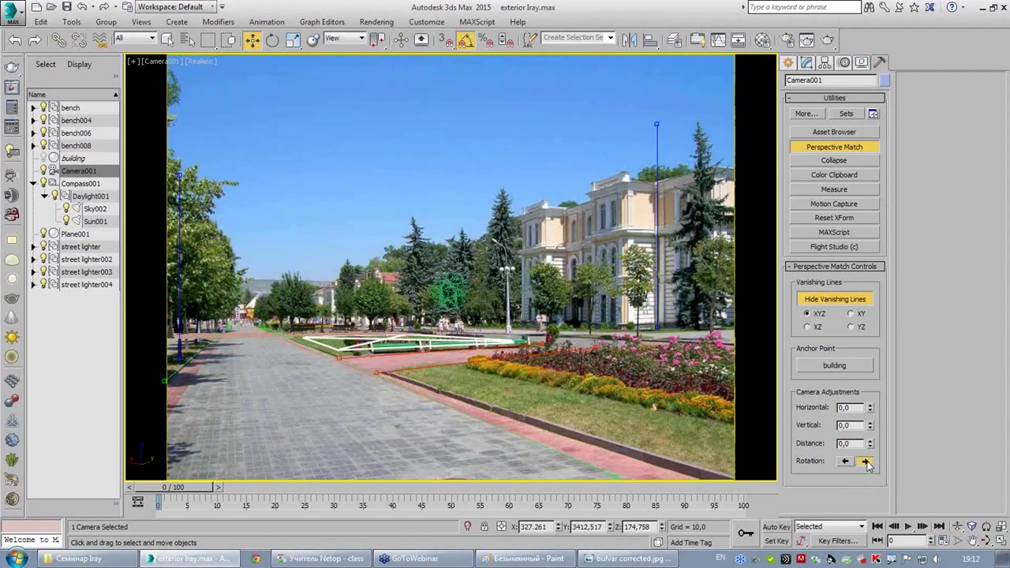
left_click(866, 461)
left_click(866, 462)
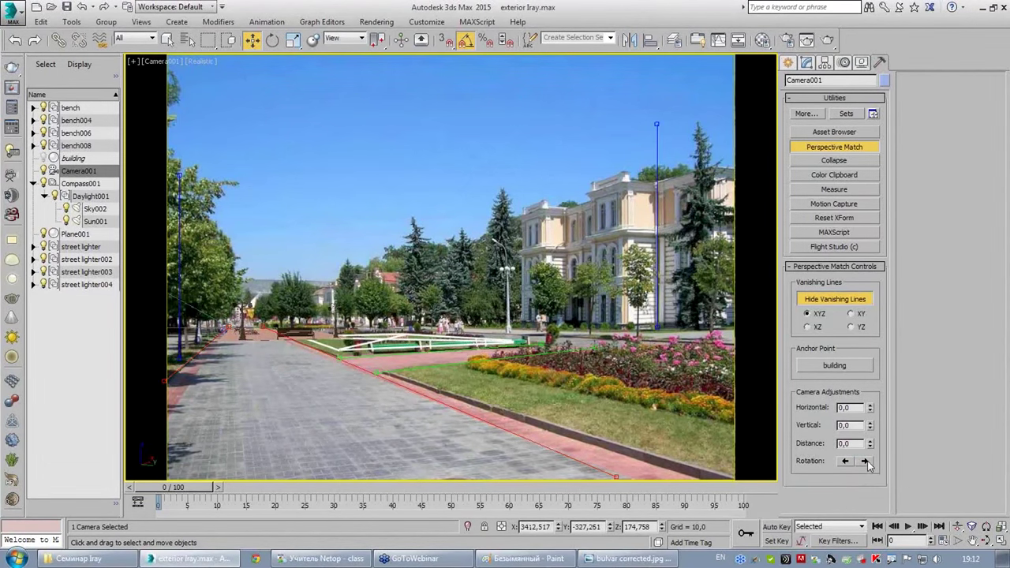
- Adjust the camera's Distance and Horizontal spinners and nudge a path-edge vanishing-line endpoint
mouse_move(872, 448)
left_mouse_down()
mouse_move(66, 559)
mouse_move(42, 321)
mouse_move(852, 6)
left_mouse_up()
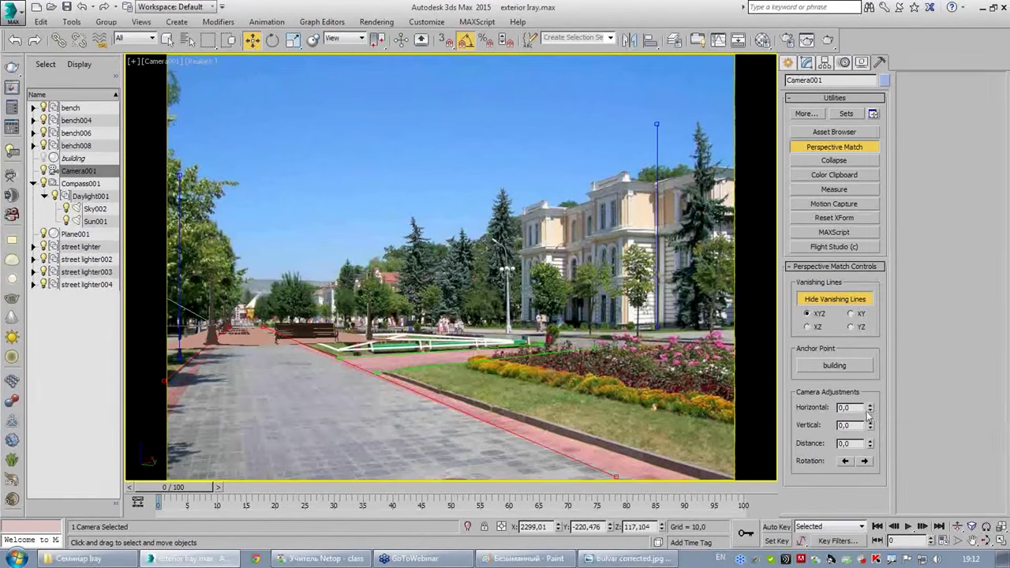
left_click_drag(870, 408, 871, 505)
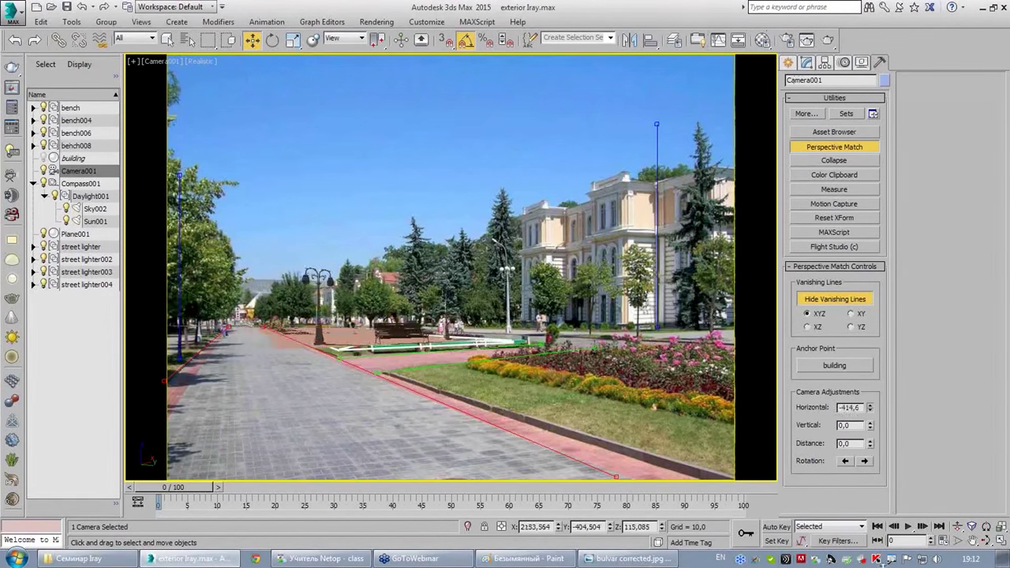
left_click_drag(871, 408, 889, 420)
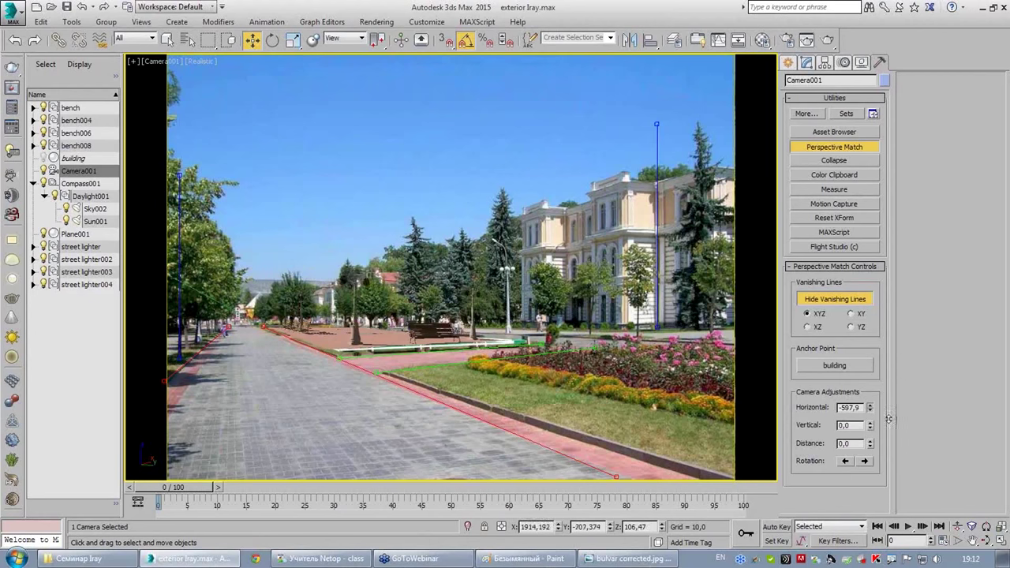
left_click_drag(888, 419, 908, 342)
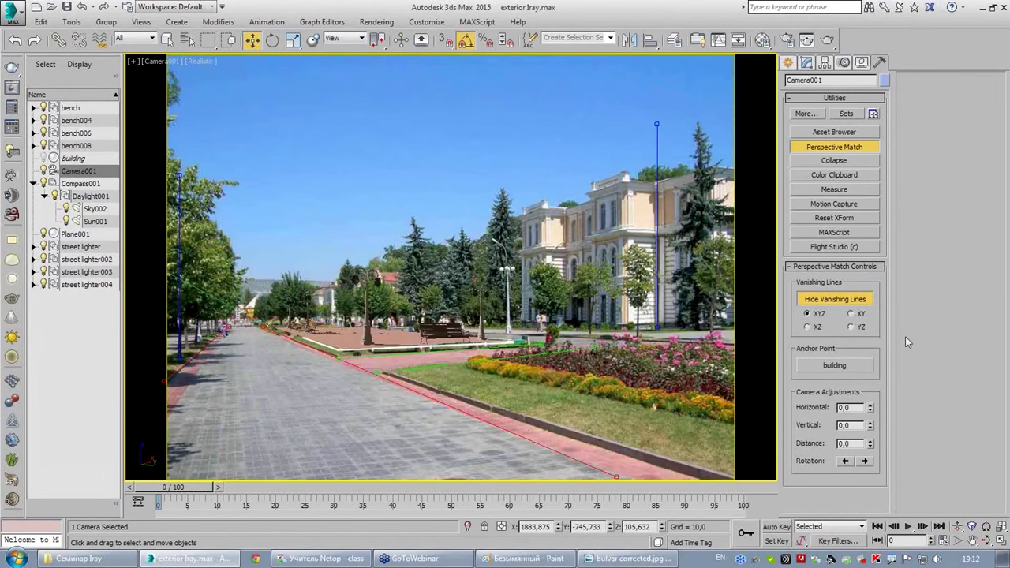
mouse_move(871, 444)
left_mouse_down()
mouse_move(584, 276)
mouse_move(605, 325)
left_mouse_up()
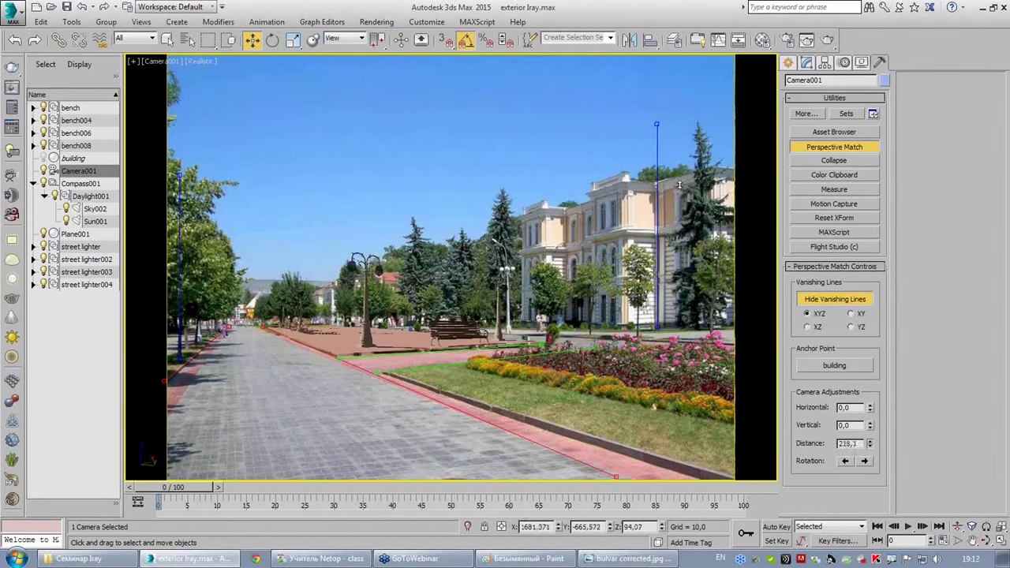
left_click_drag(606, 325, 695, 491)
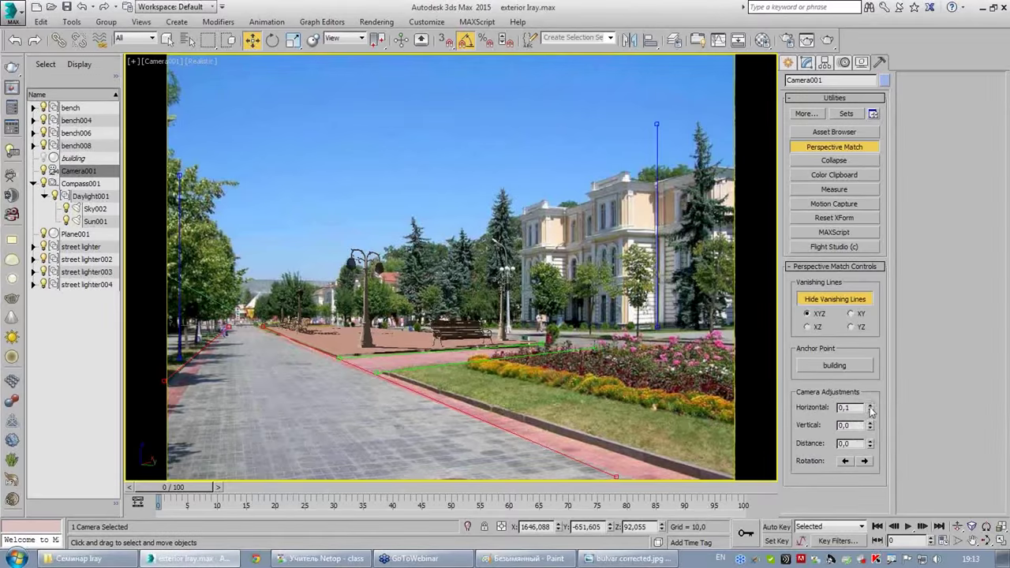
mouse_move(870, 409)
left_mouse_down()
mouse_move(893, 416)
mouse_move(887, 287)
mouse_move(880, 345)
left_mouse_up()
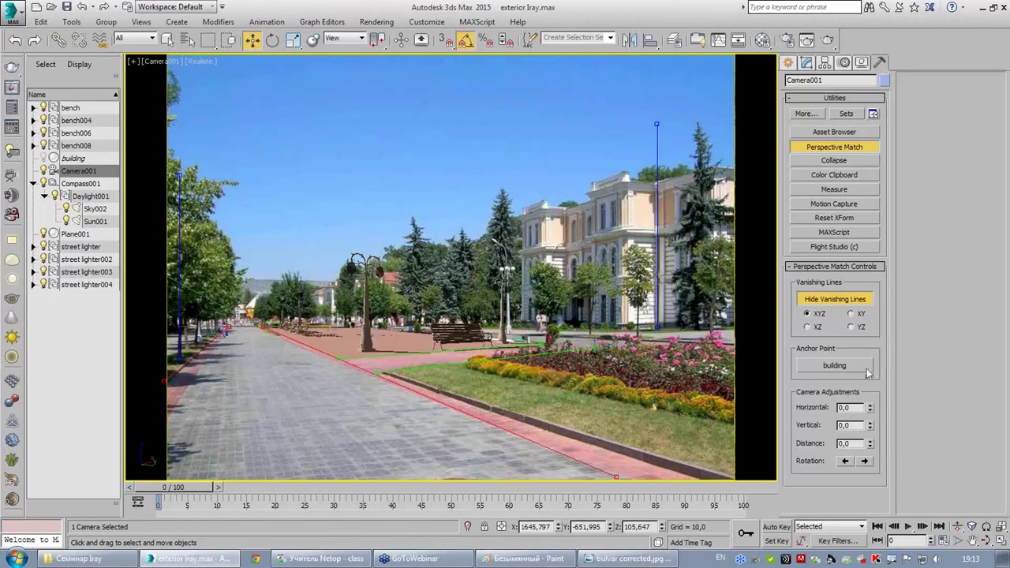
left_click_drag(870, 426, 868, 433)
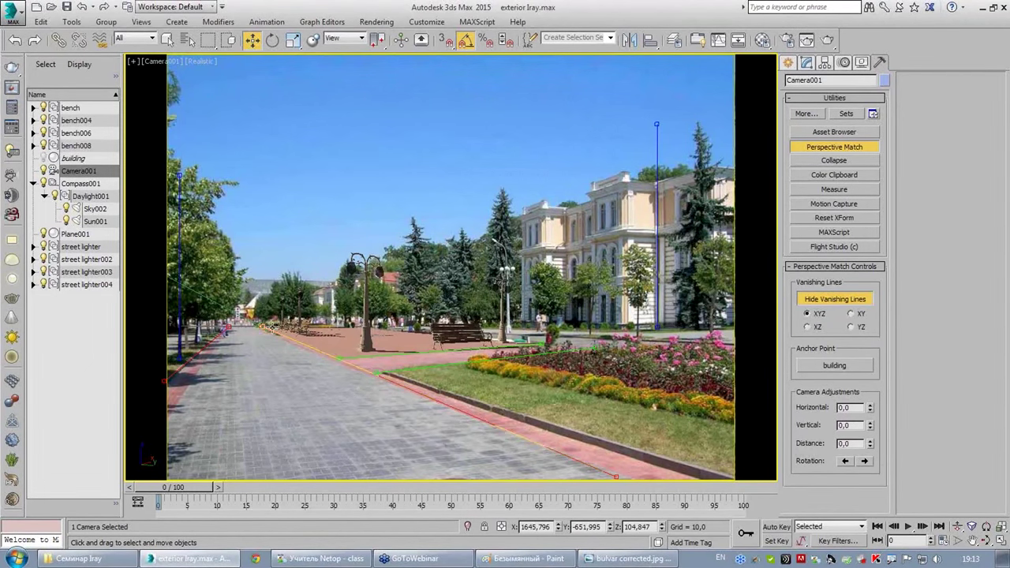
left_click_drag(258, 328, 252, 332)
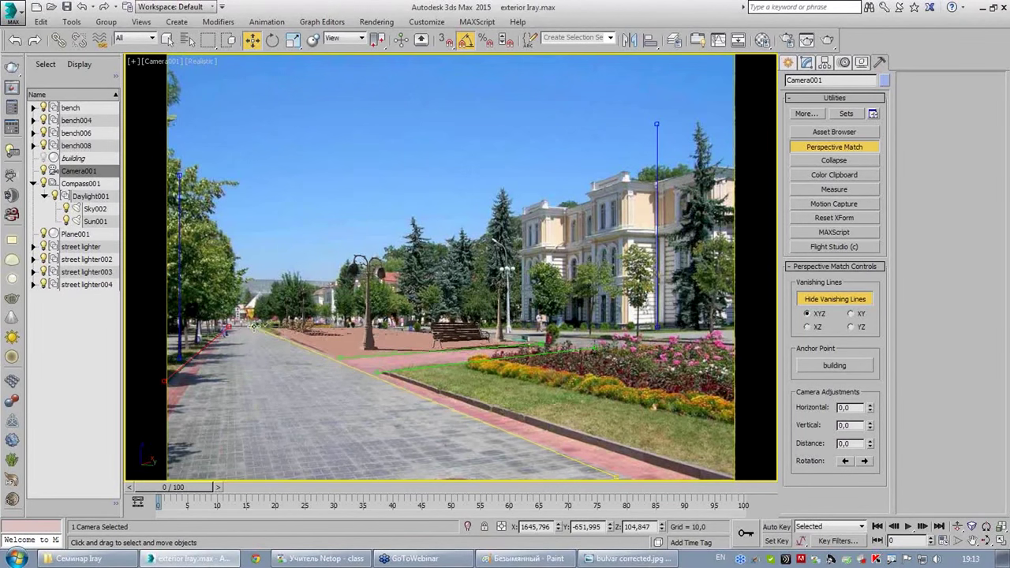